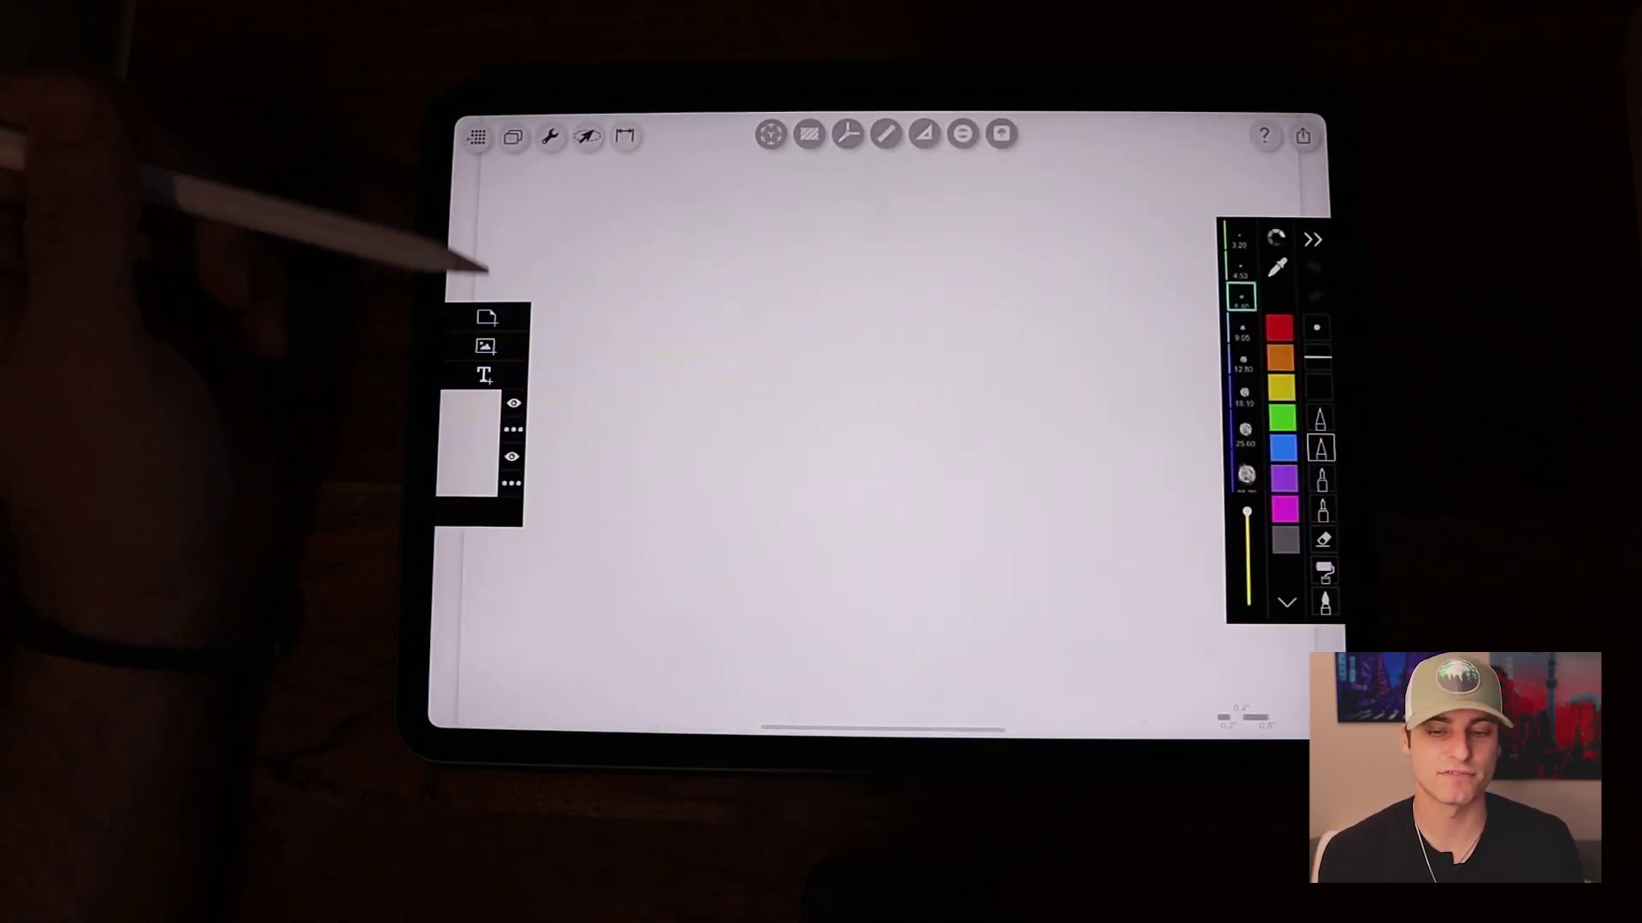
Import a hexagon-pattern sketch photo from the photo library.
click(485, 345)
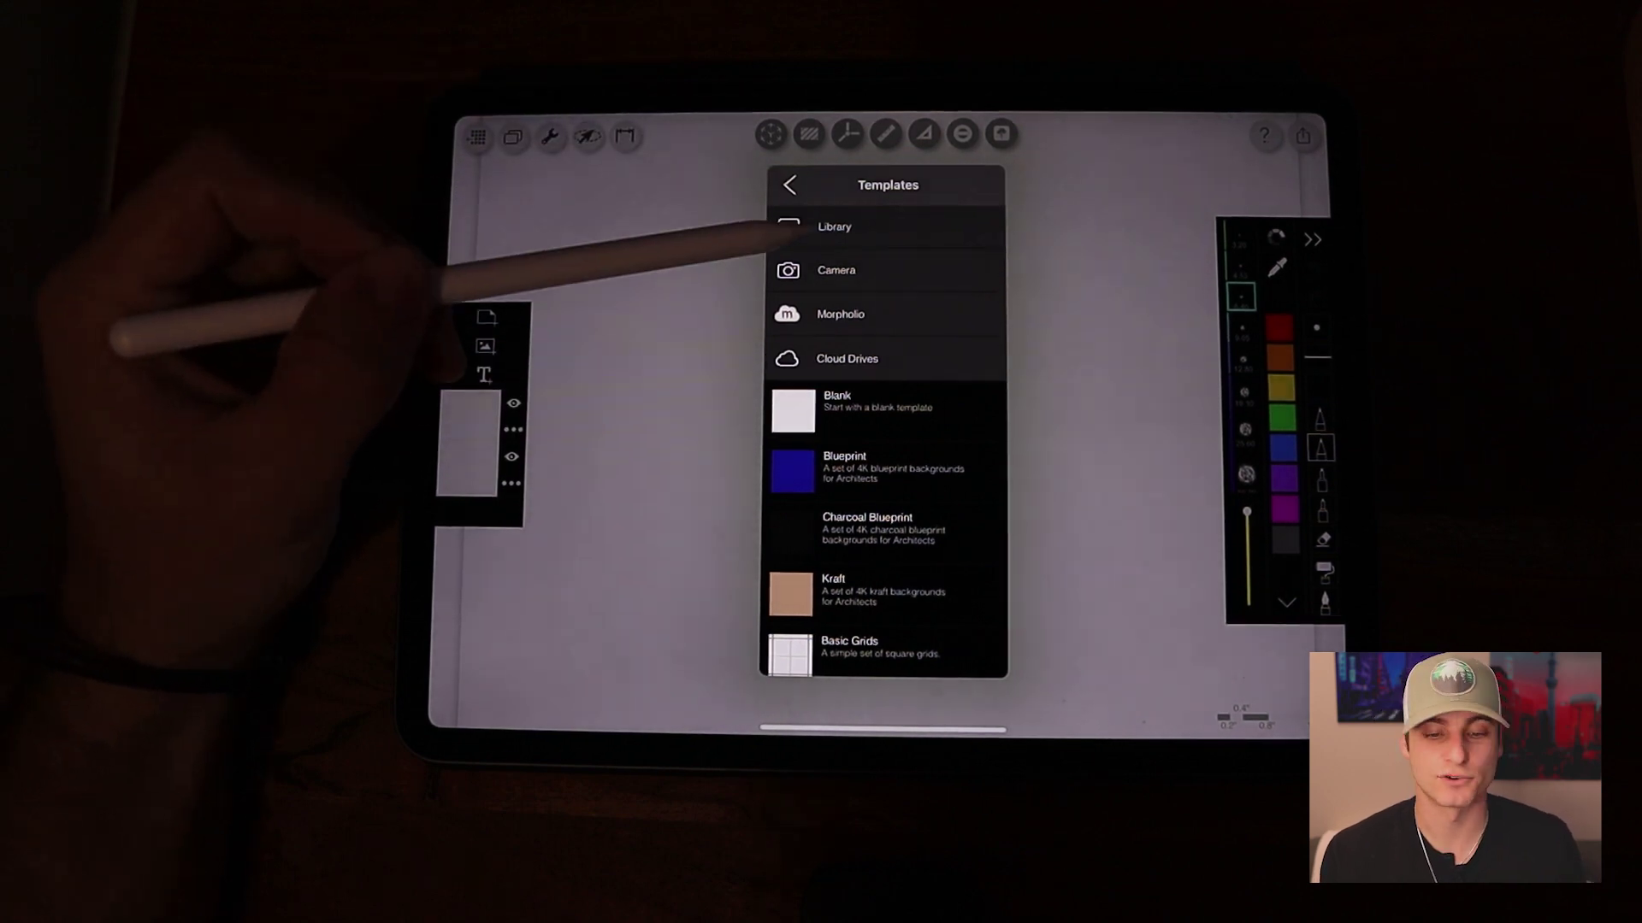
click(834, 226)
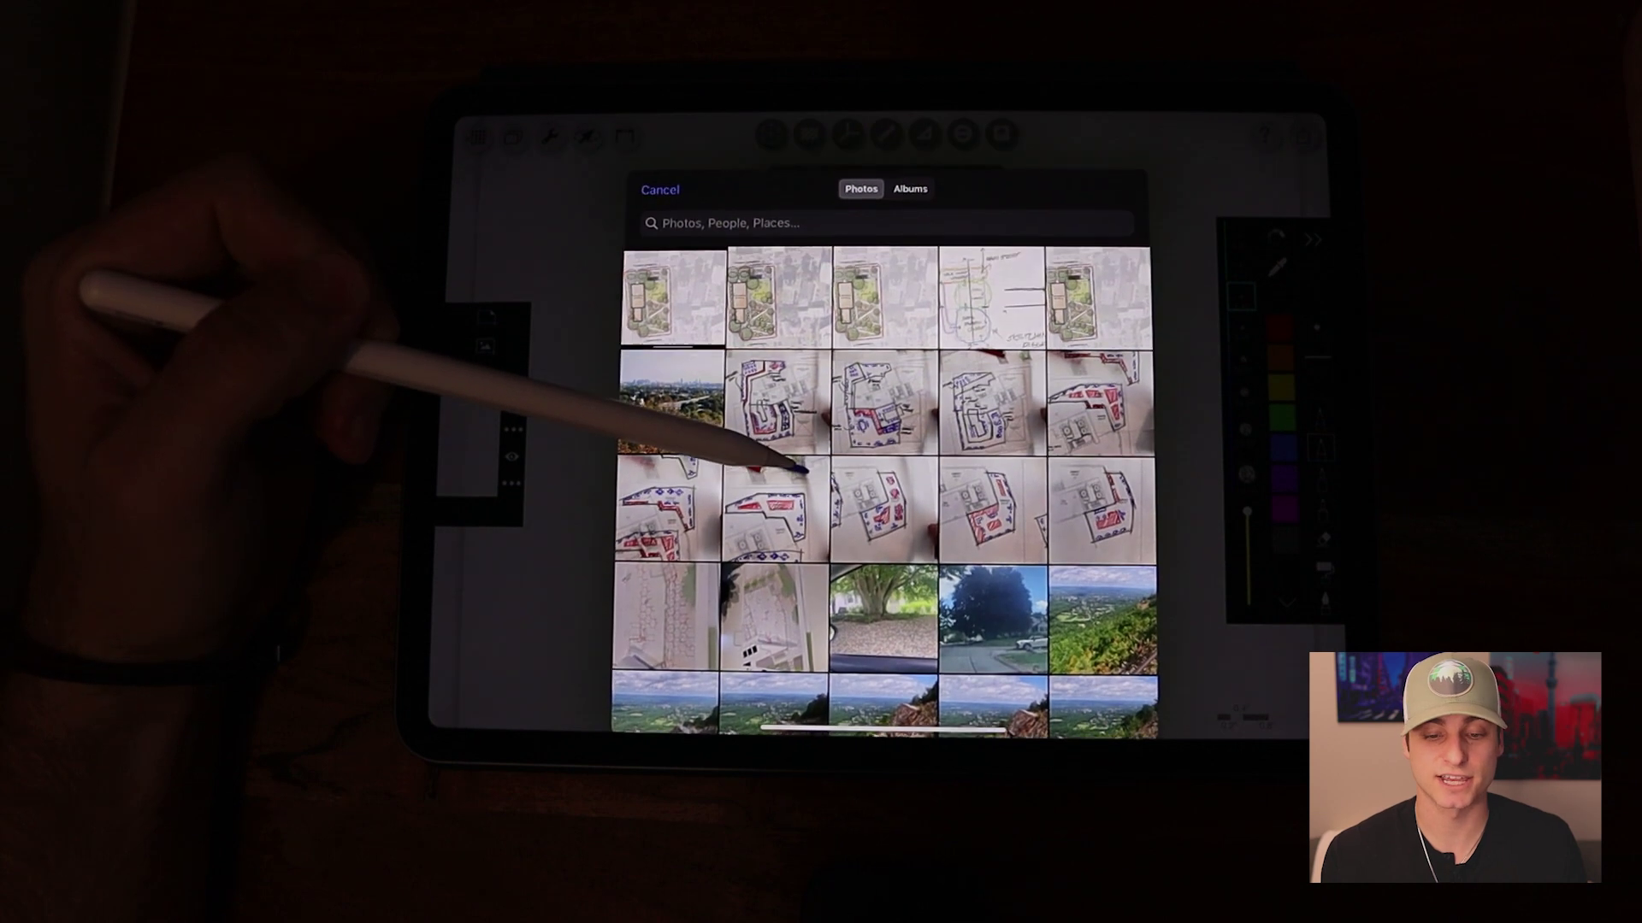
click(659, 180)
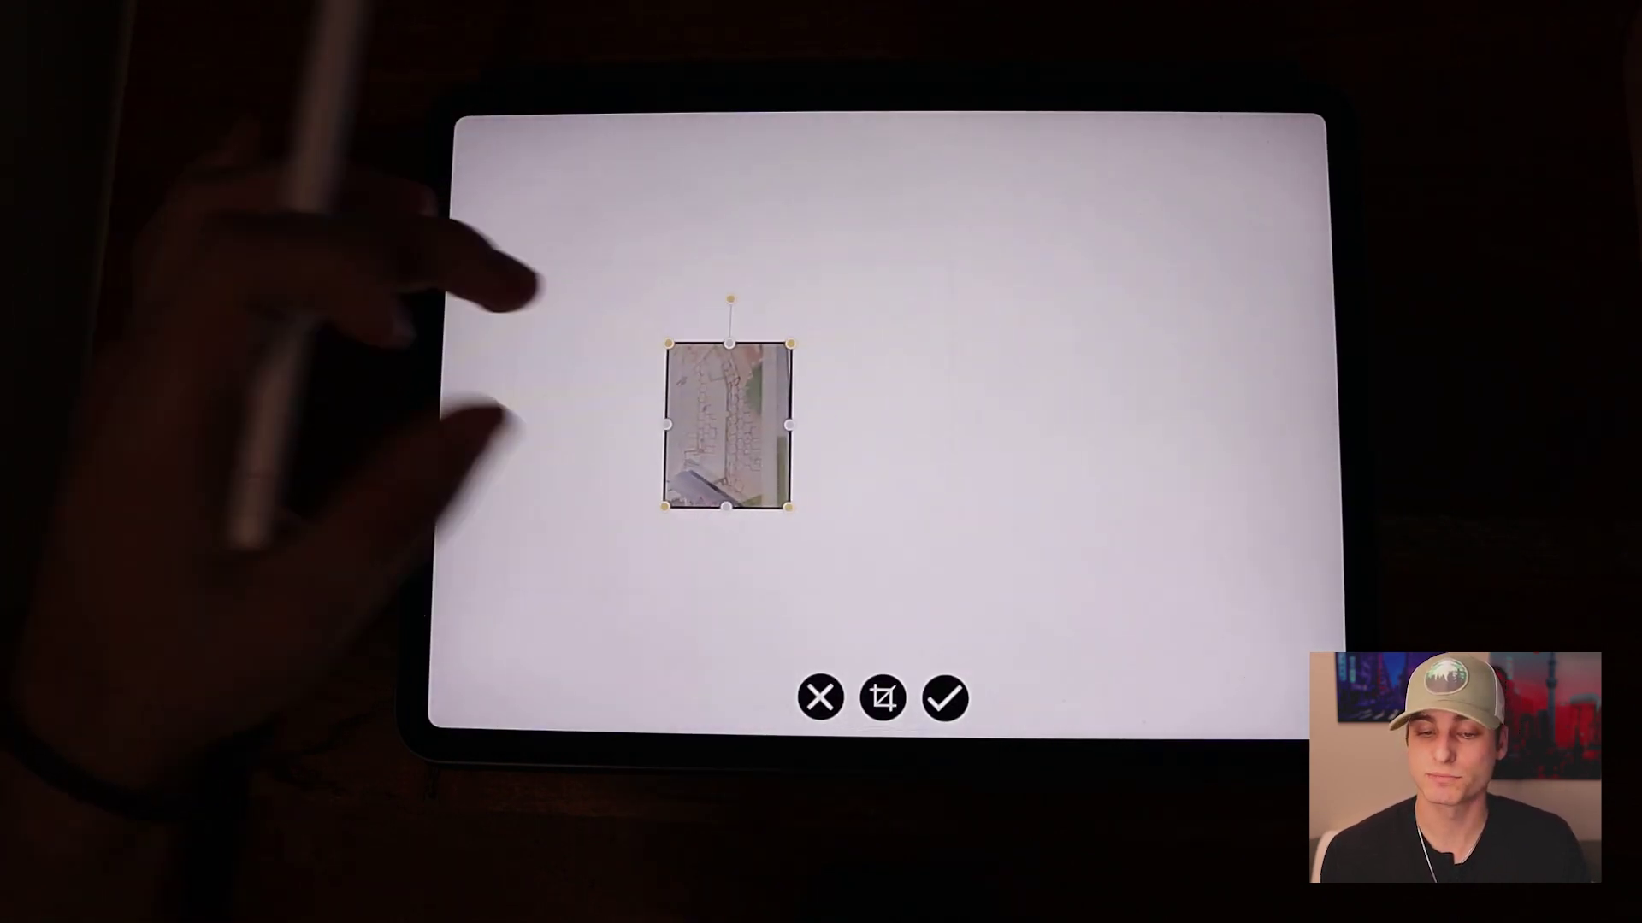
Enlarge and confirm the placed photo, then add a blank trace layer over it.
drag(667, 344, 625, 275)
drag(796, 498, 857, 578)
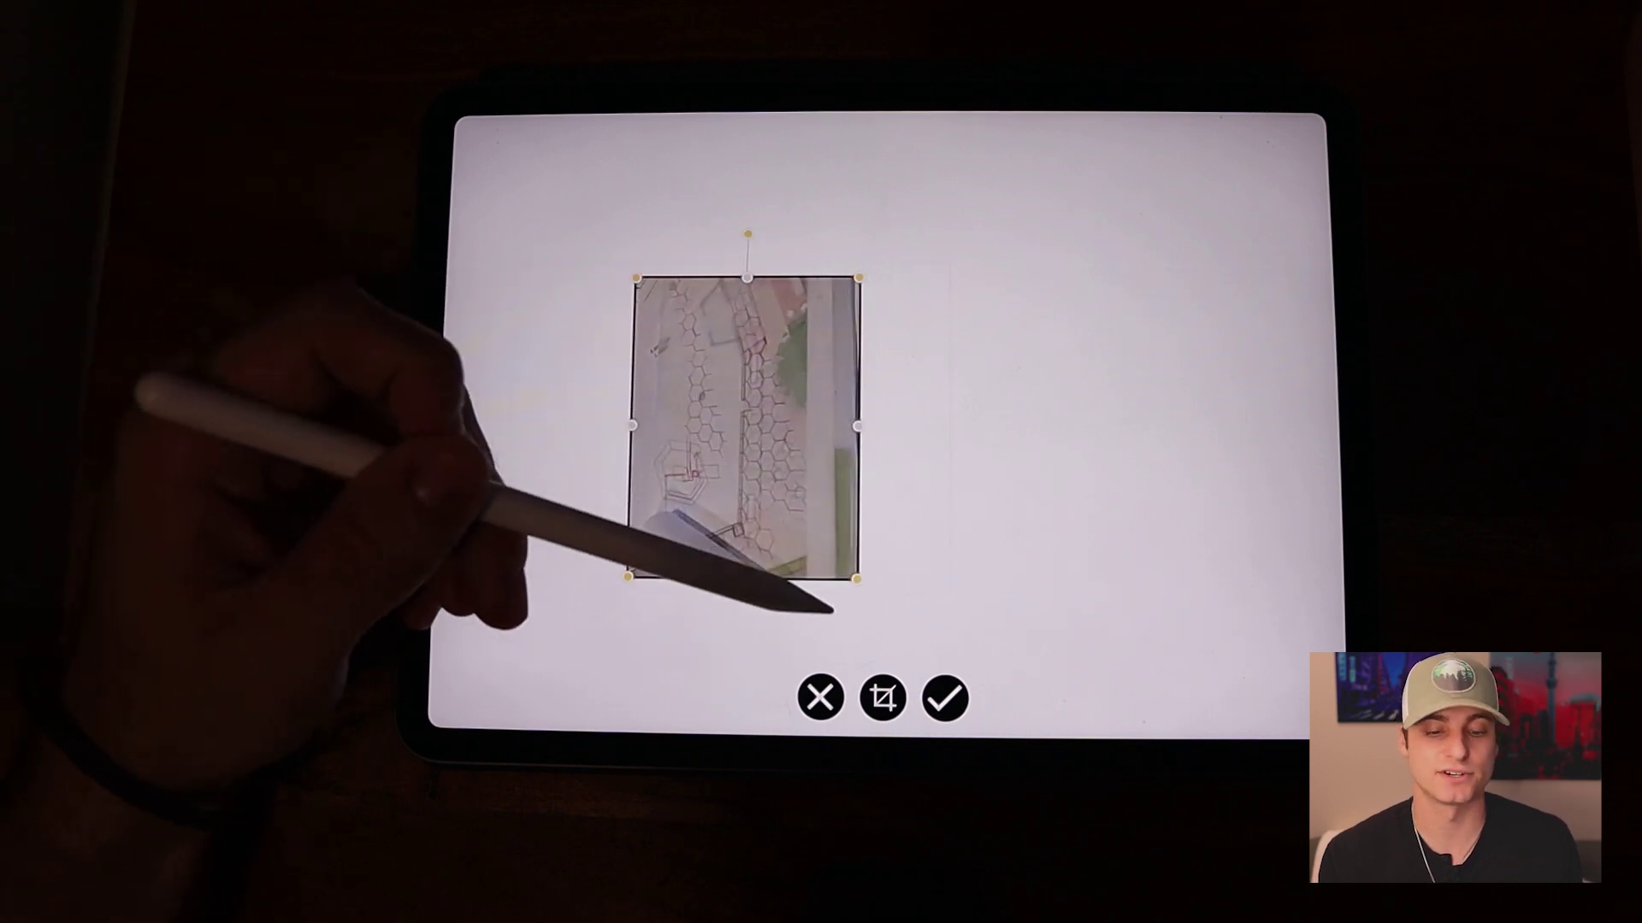
click(945, 699)
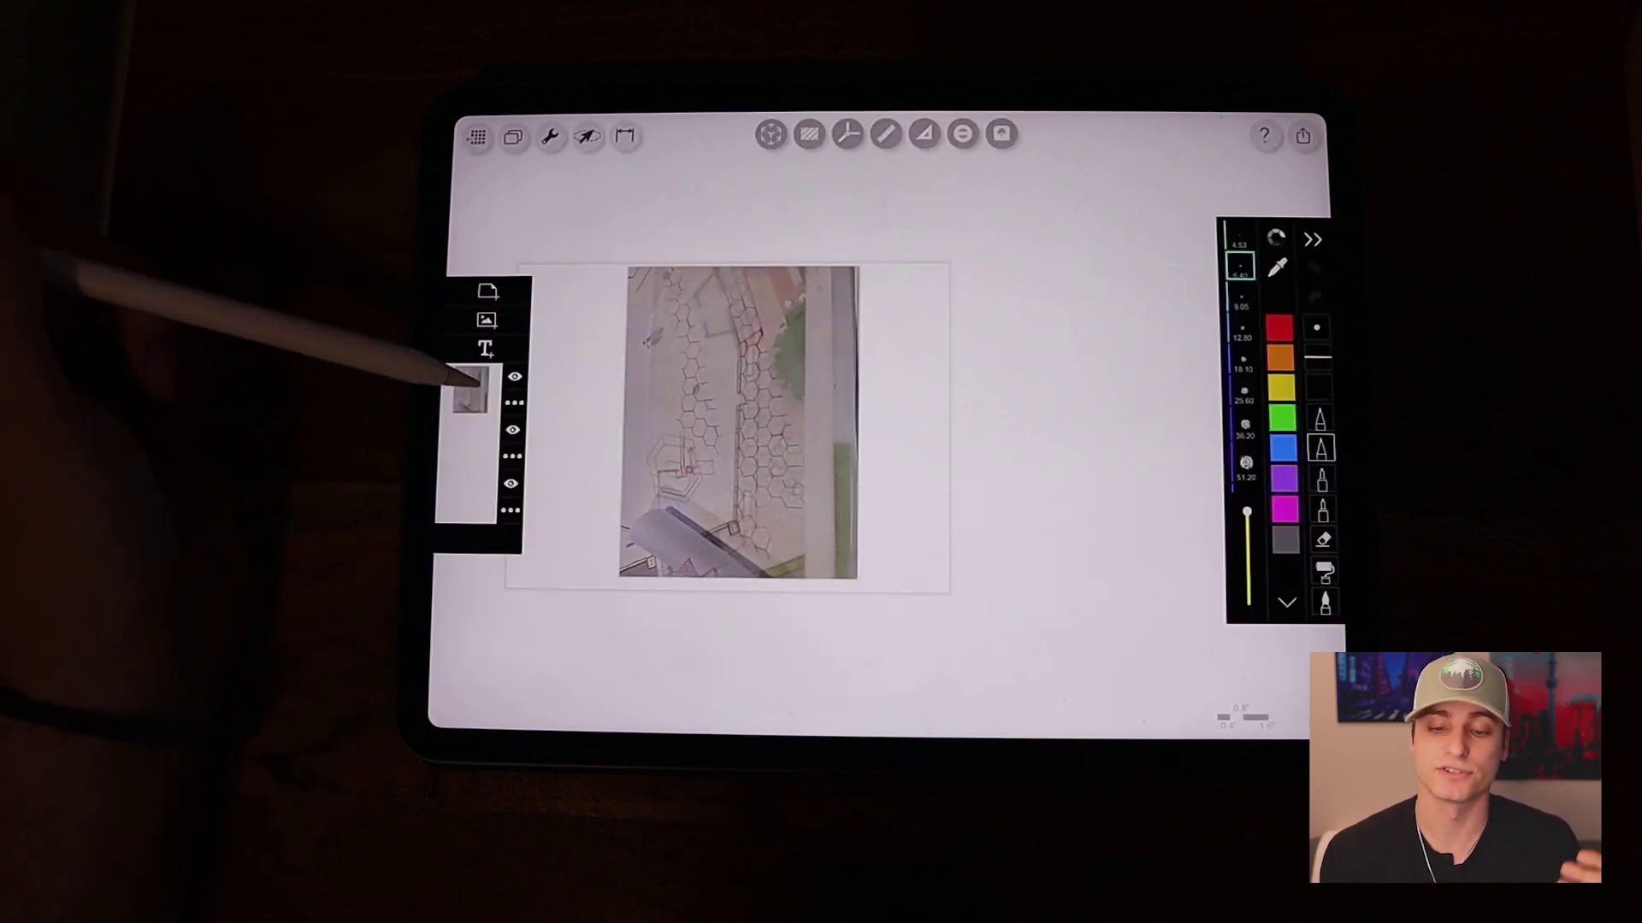
click(462, 385)
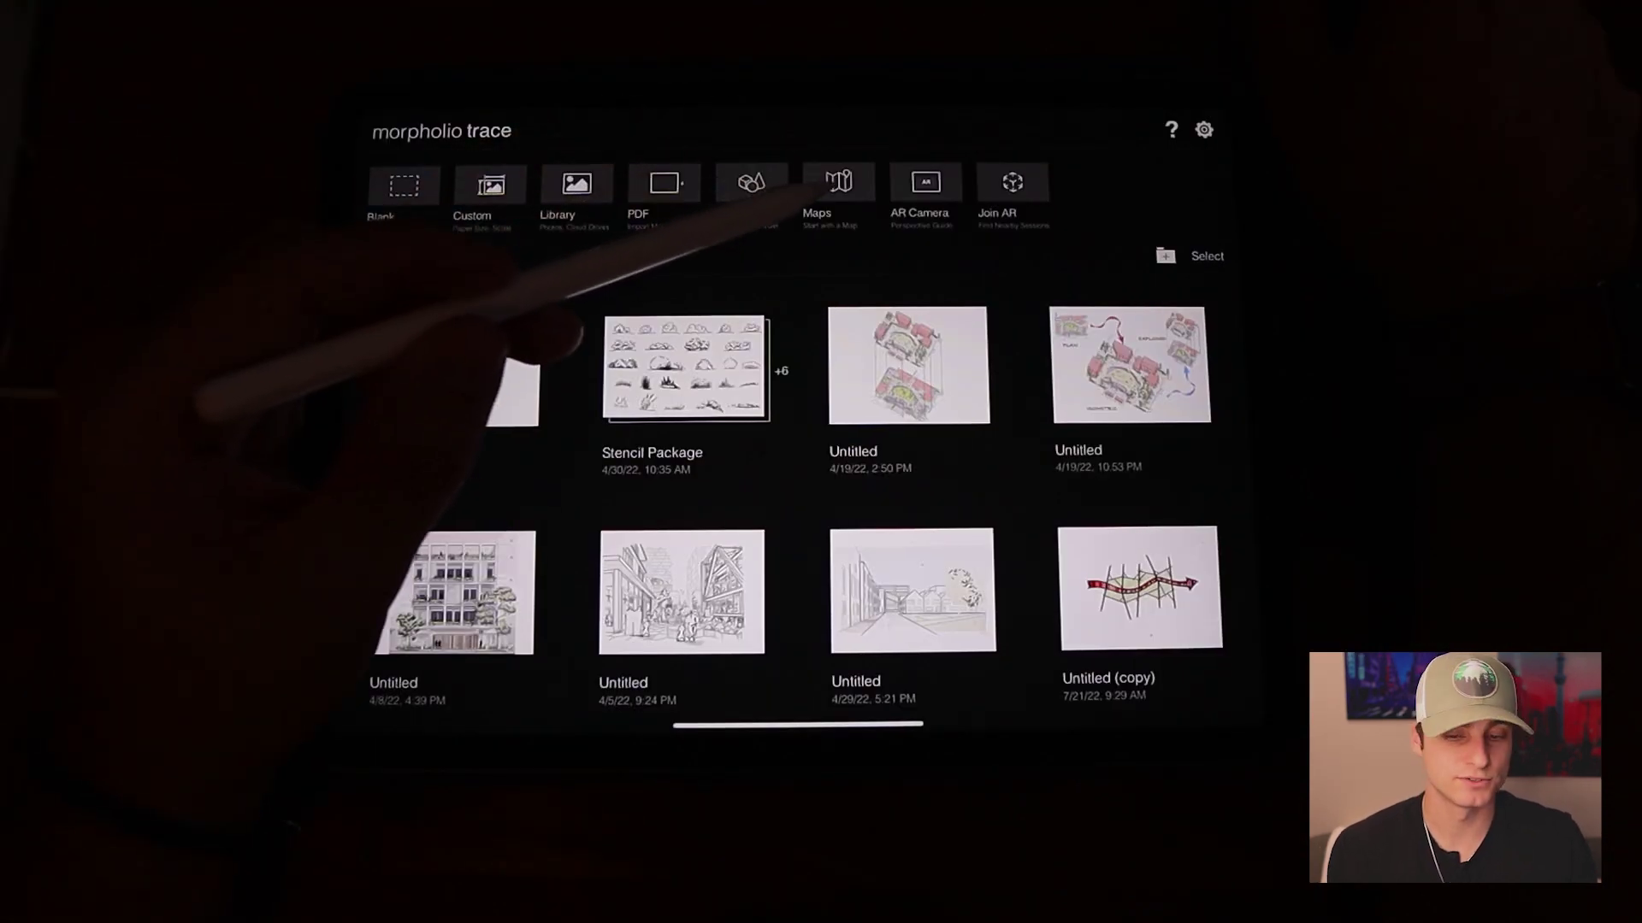
Start a new map-based drawing and search for the Pulaski Park location.
click(838, 181)
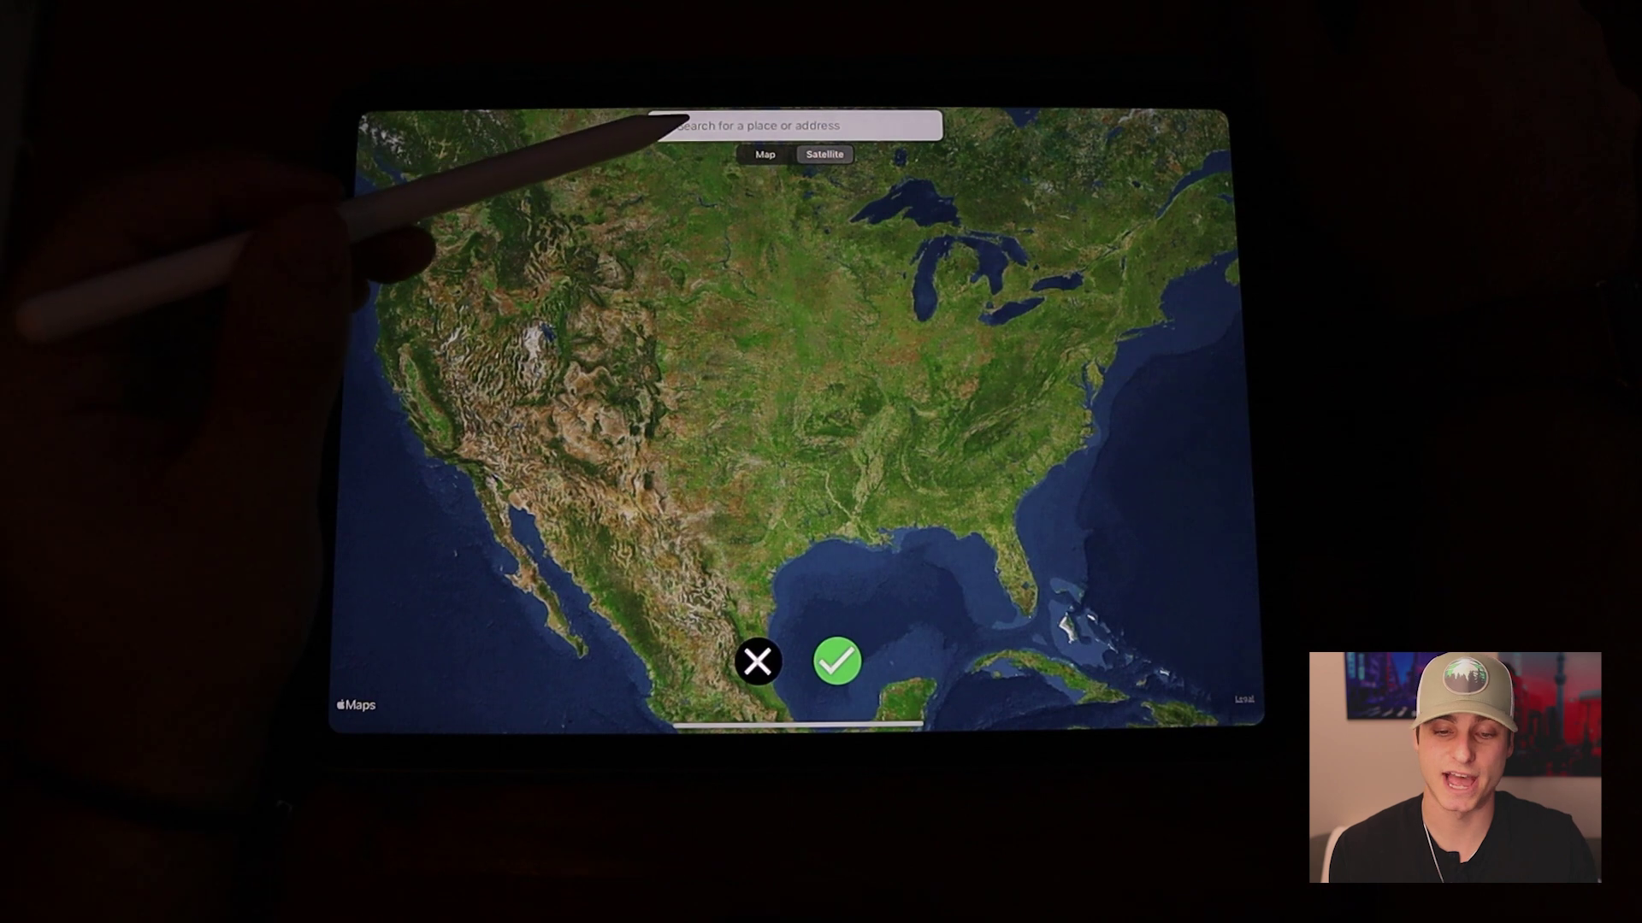
click(795, 124)
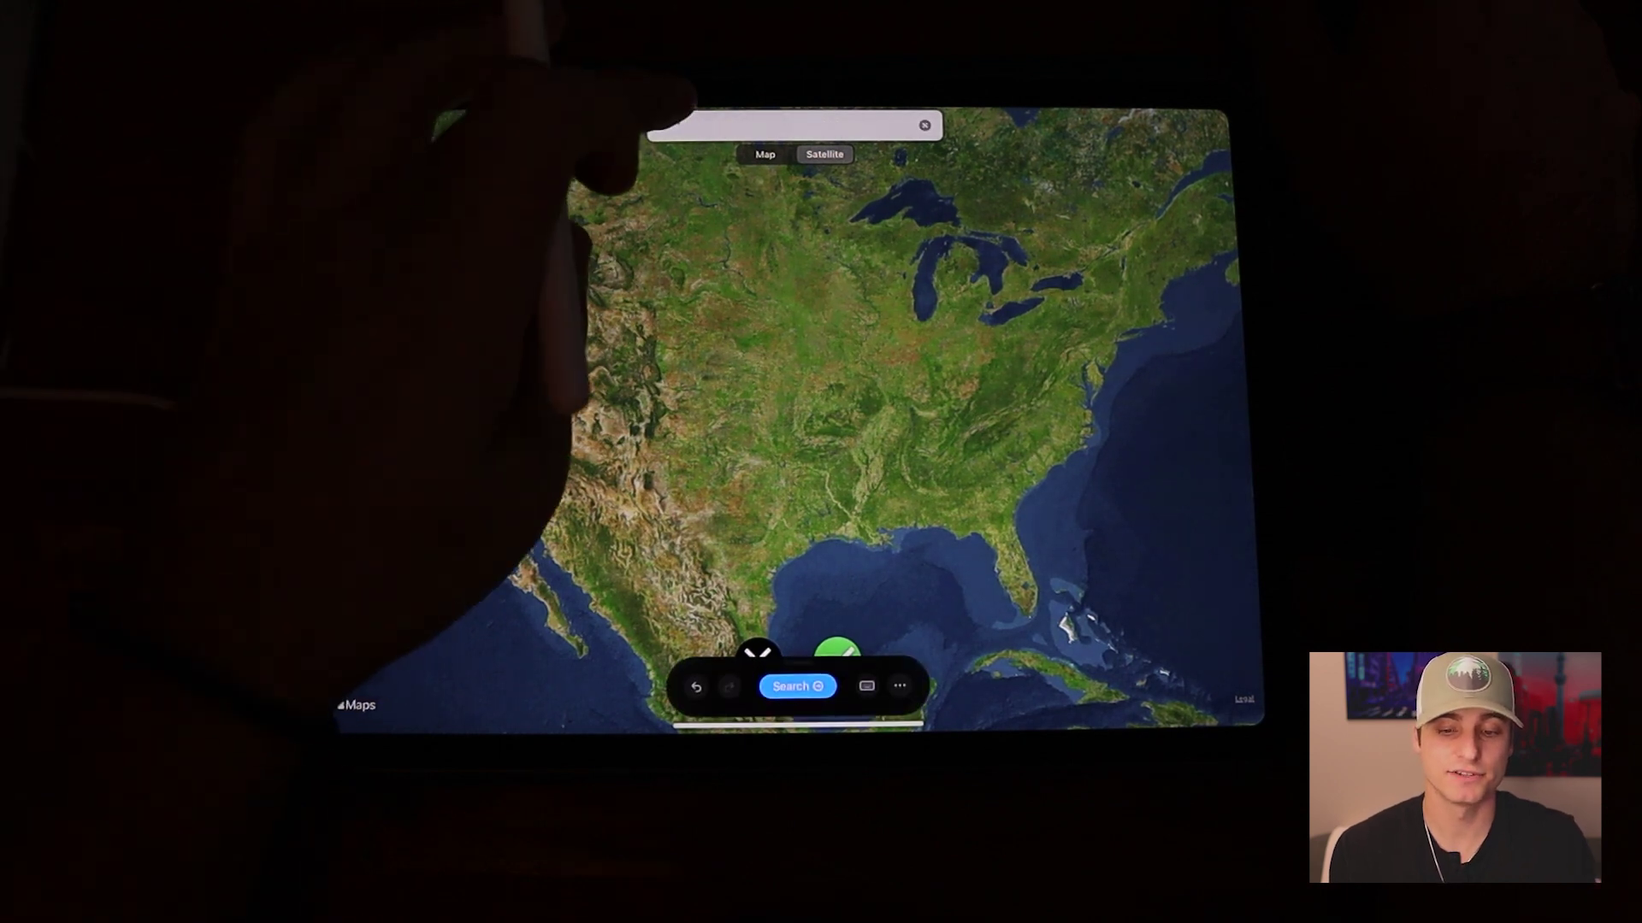
scroll(795, 424, up, 3)
scroll(795, 424, up, 3)
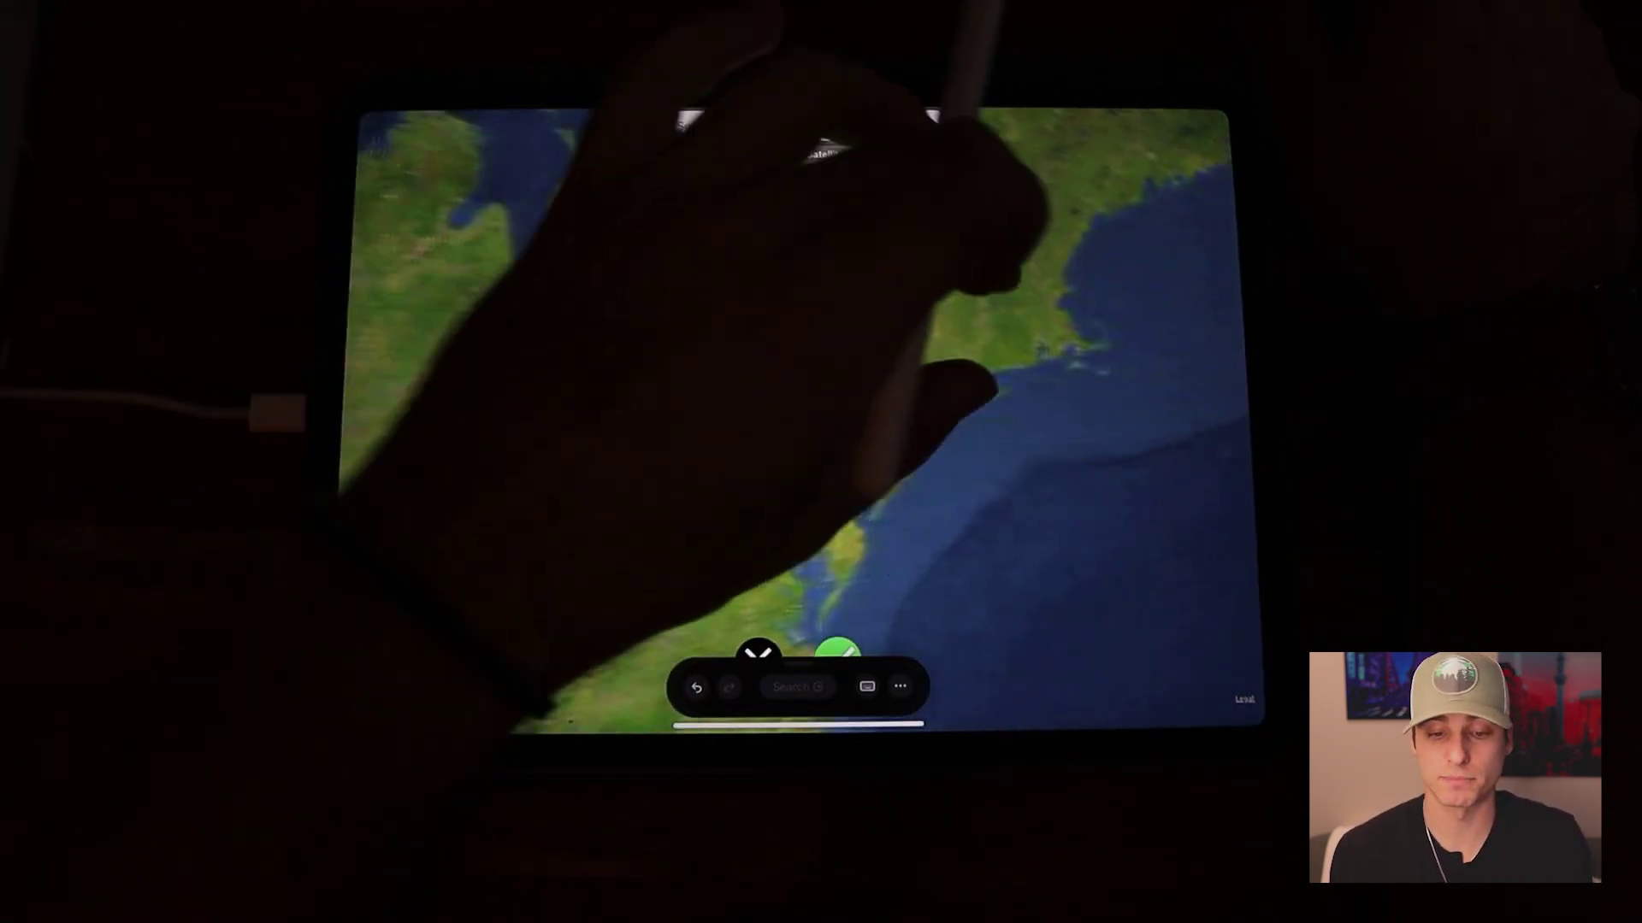
scroll(796, 423, up, 3)
scroll(795, 423, up, 2)
scroll(796, 423, up, 2)
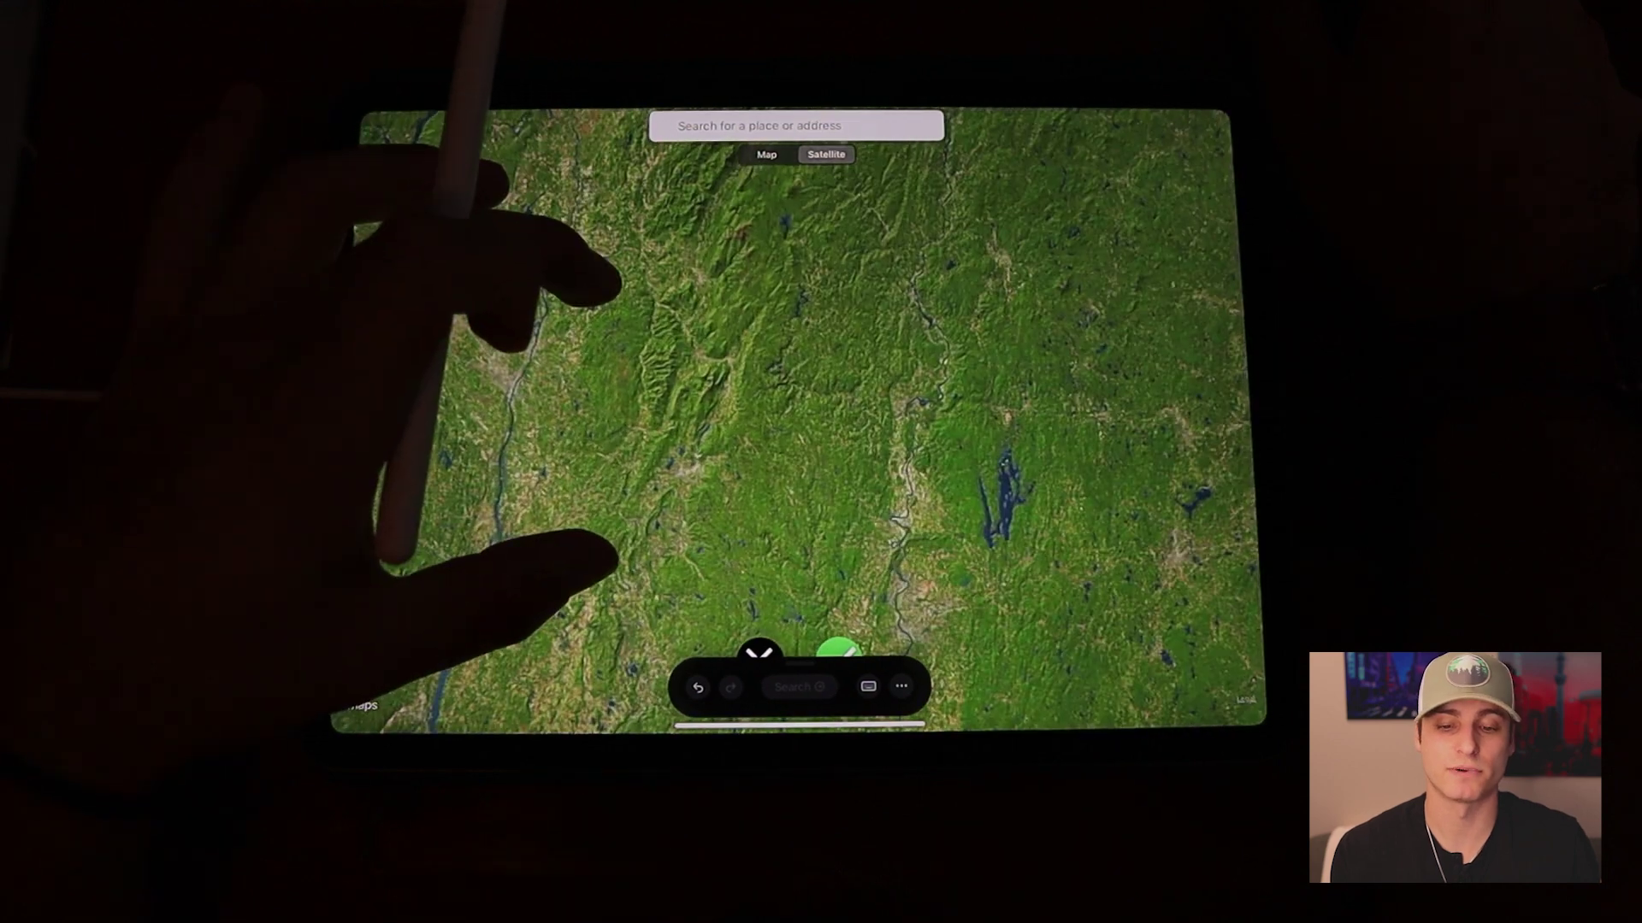
scroll(795, 424, up, 2)
scroll(796, 424, up, 2)
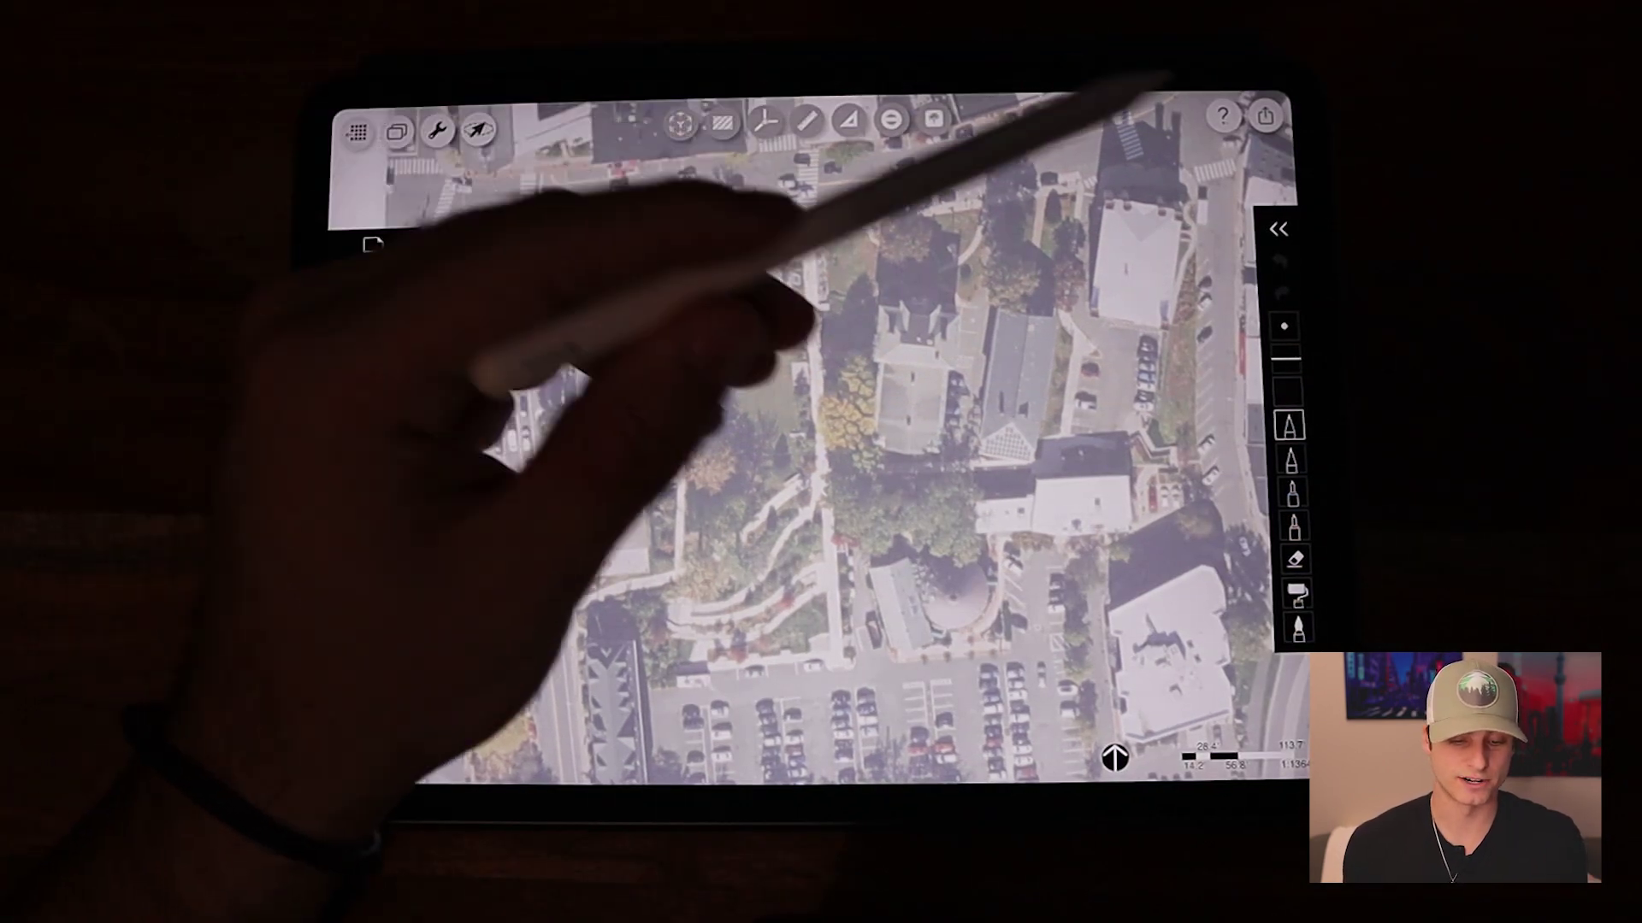
Pick the thin 3.20 stroke size and try out different pen types.
click(1279, 230)
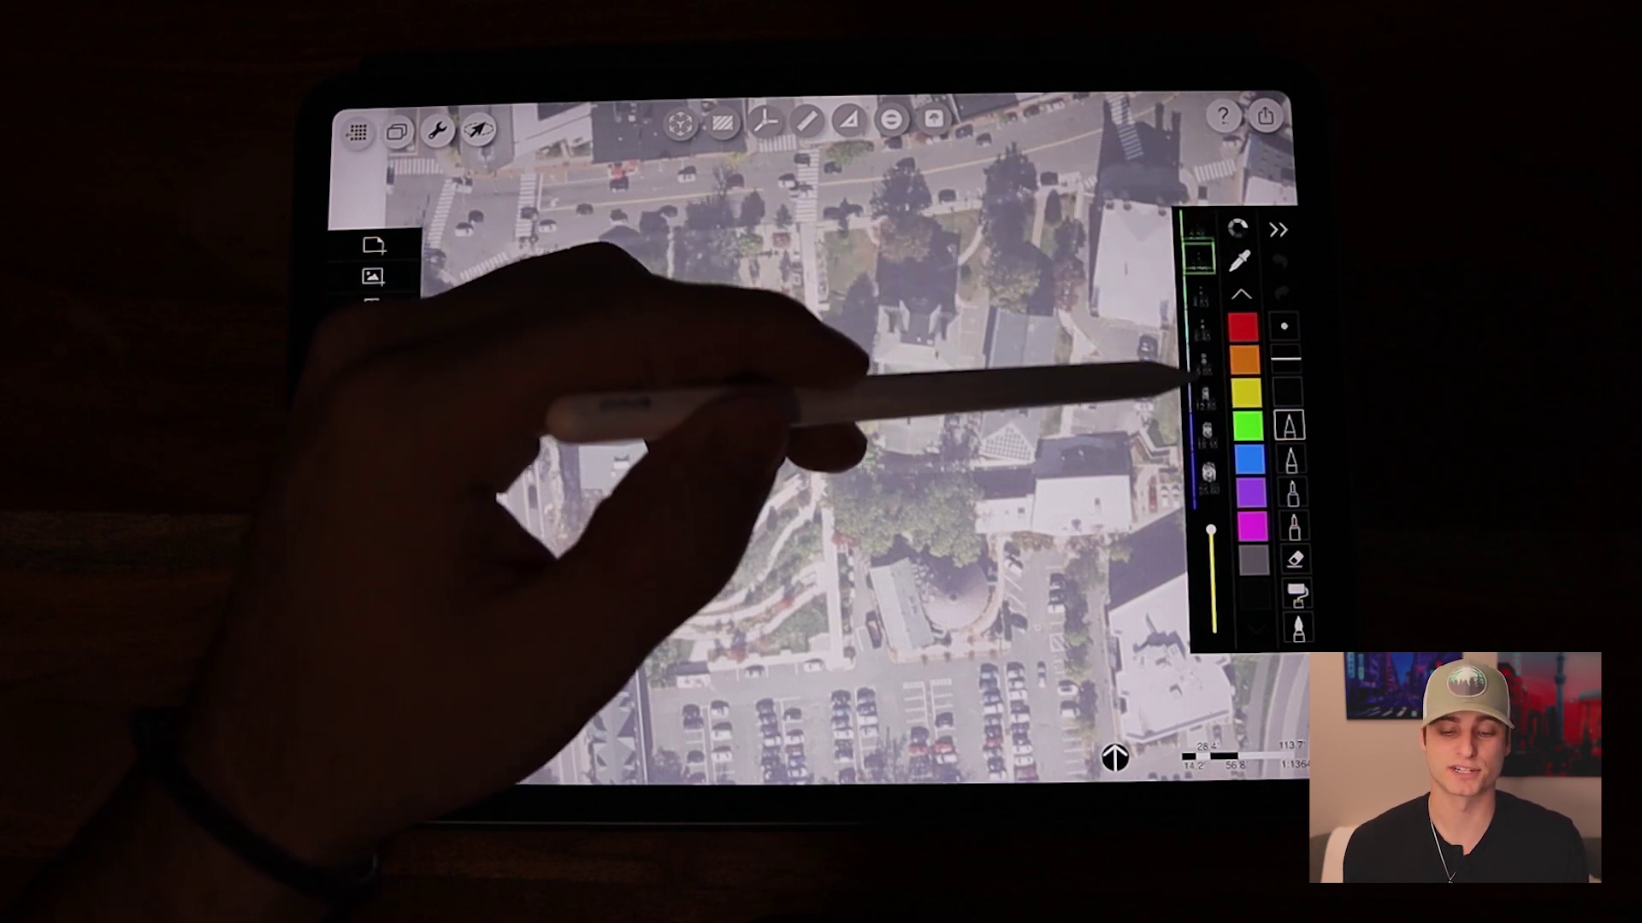
scroll(1201, 385, down, 5)
scroll(1200, 359, up, 5)
click(1201, 328)
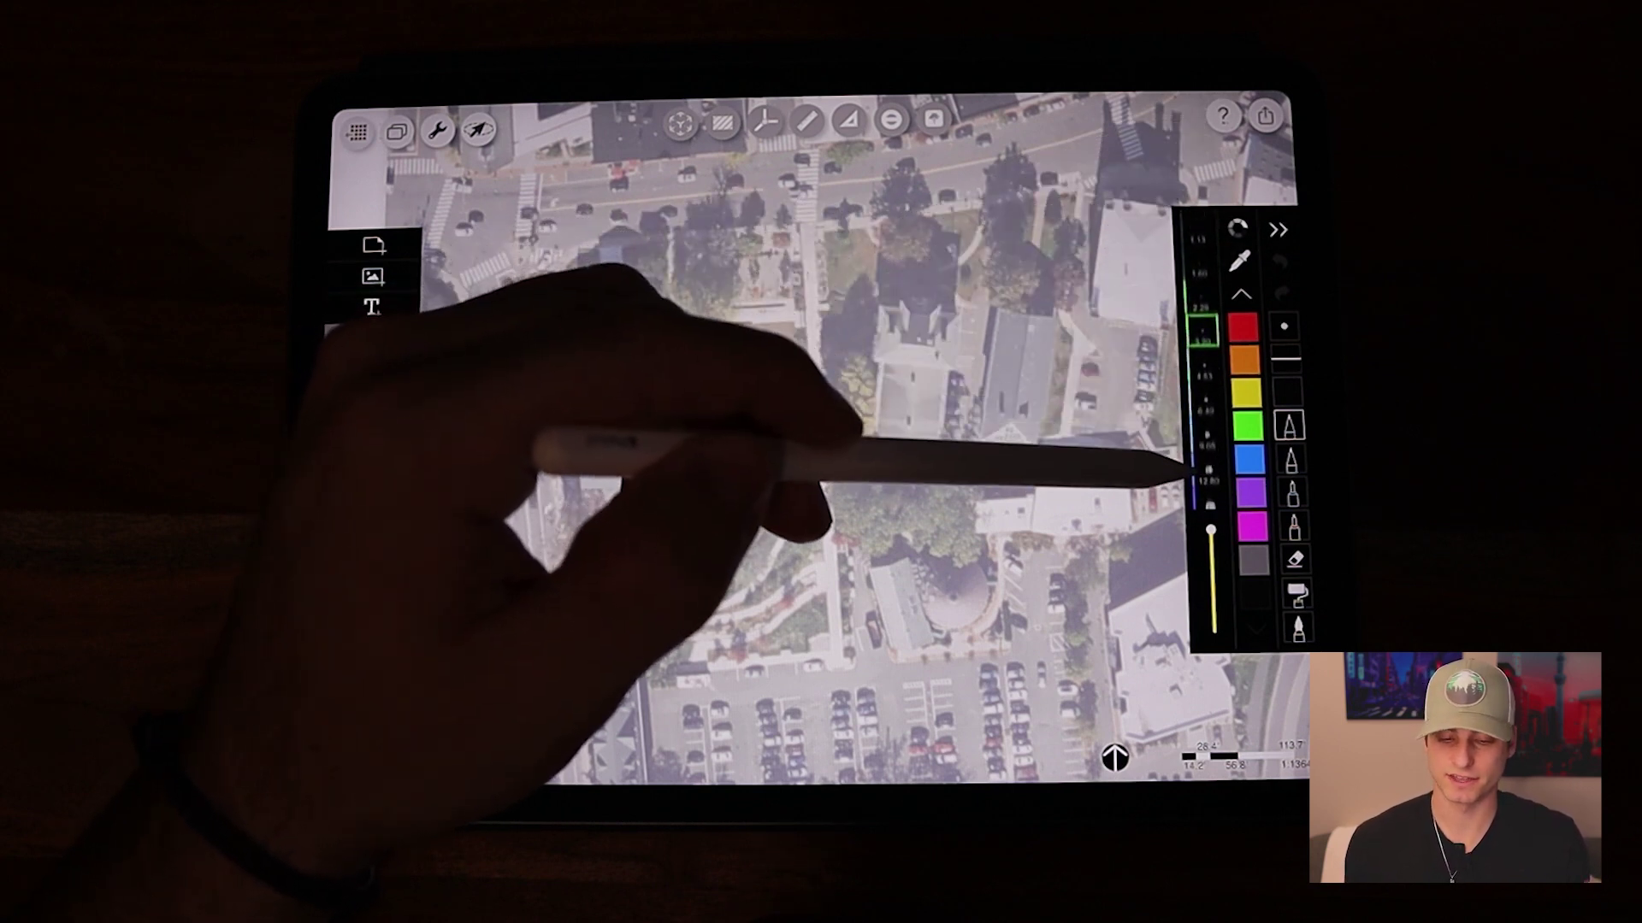
click(1290, 458)
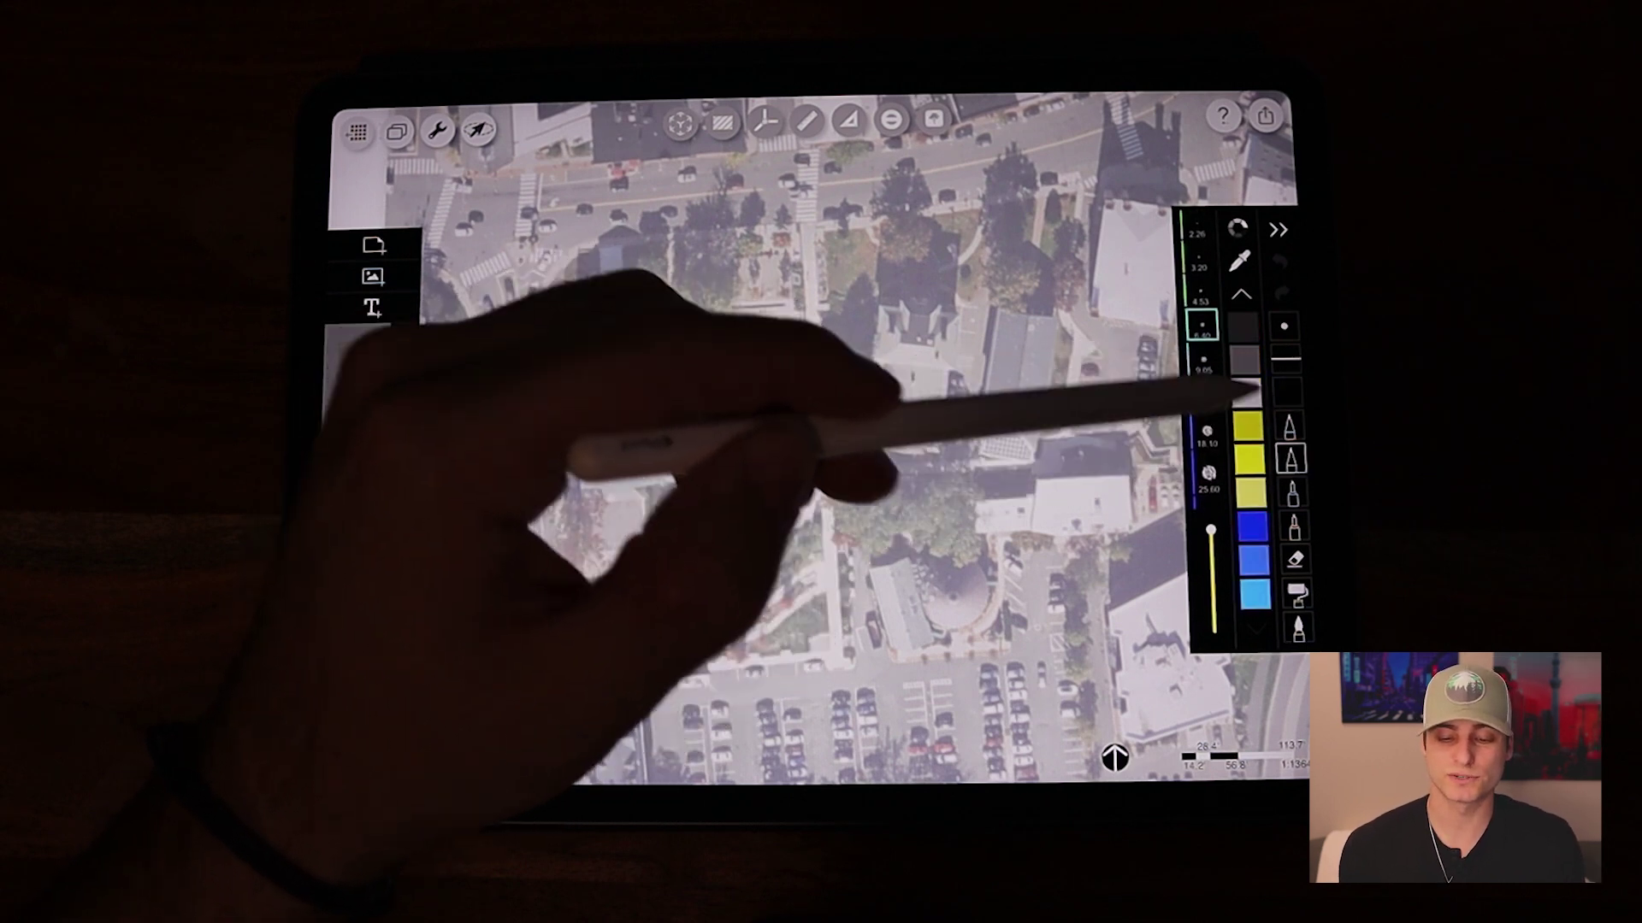
click(1291, 492)
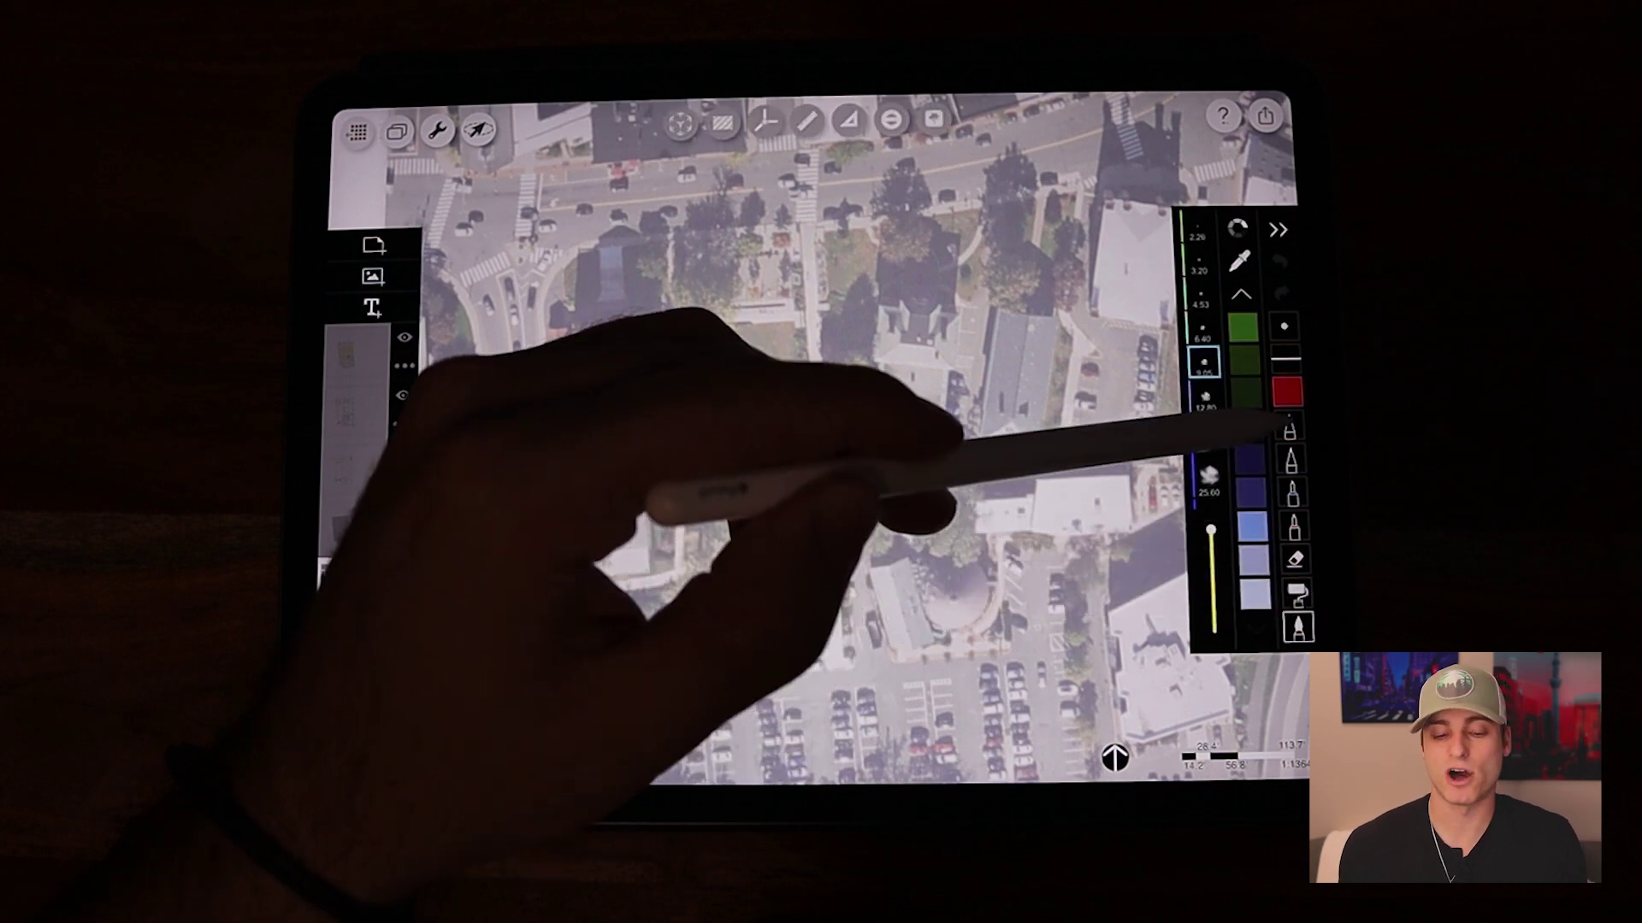
Settle on the marker brush and line weight, and load the Architecture palette.
click(1290, 425)
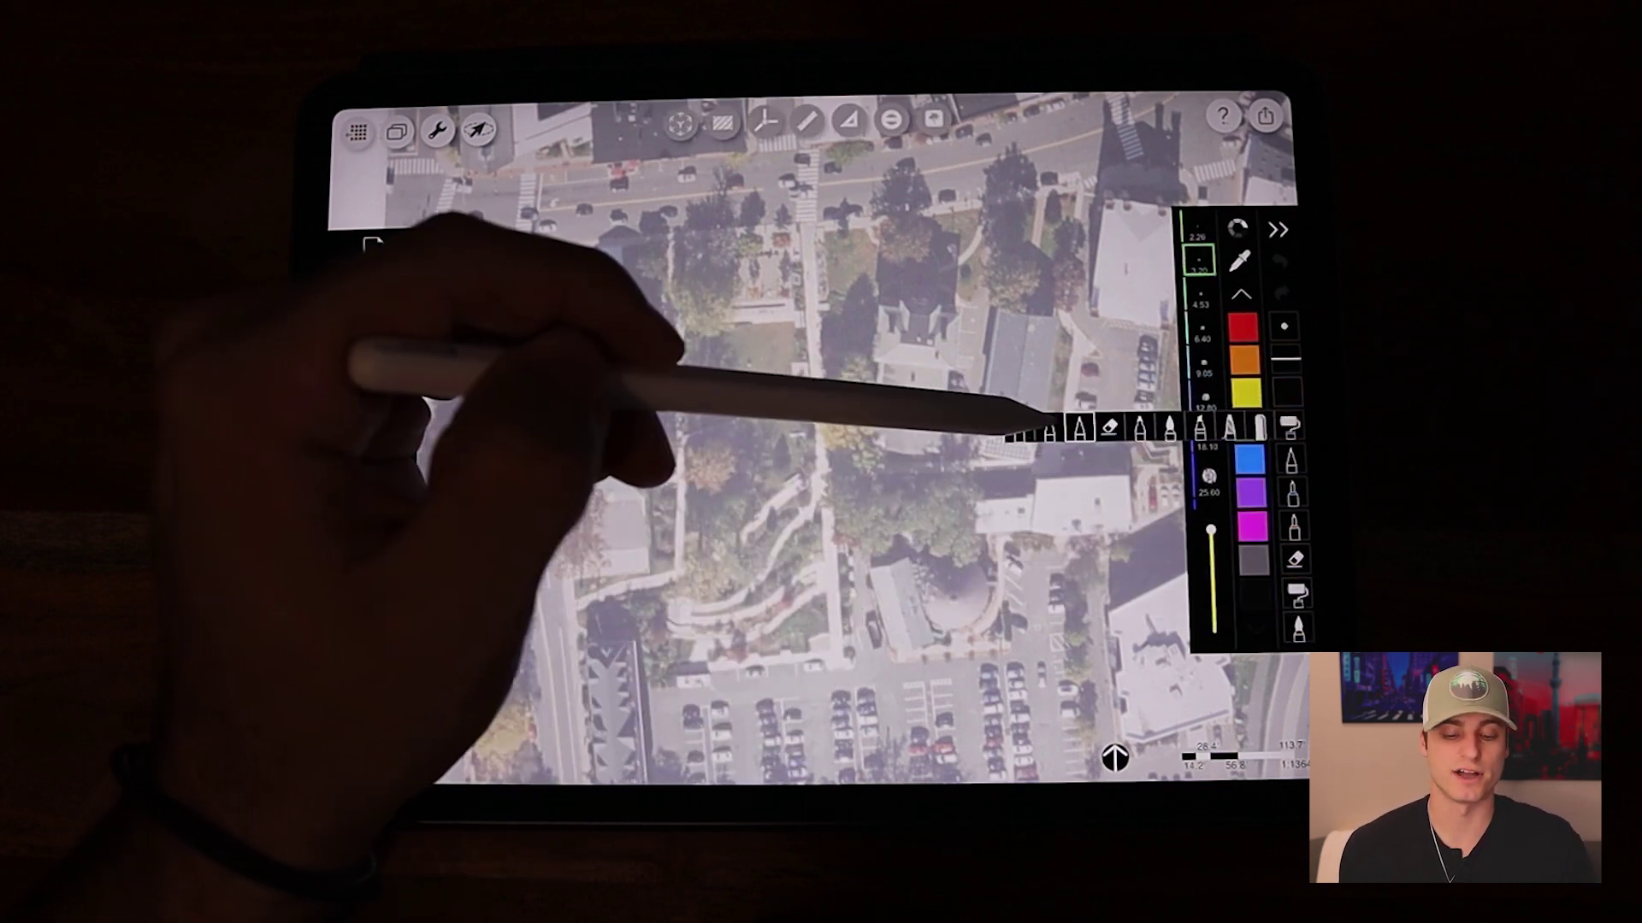
click(1074, 427)
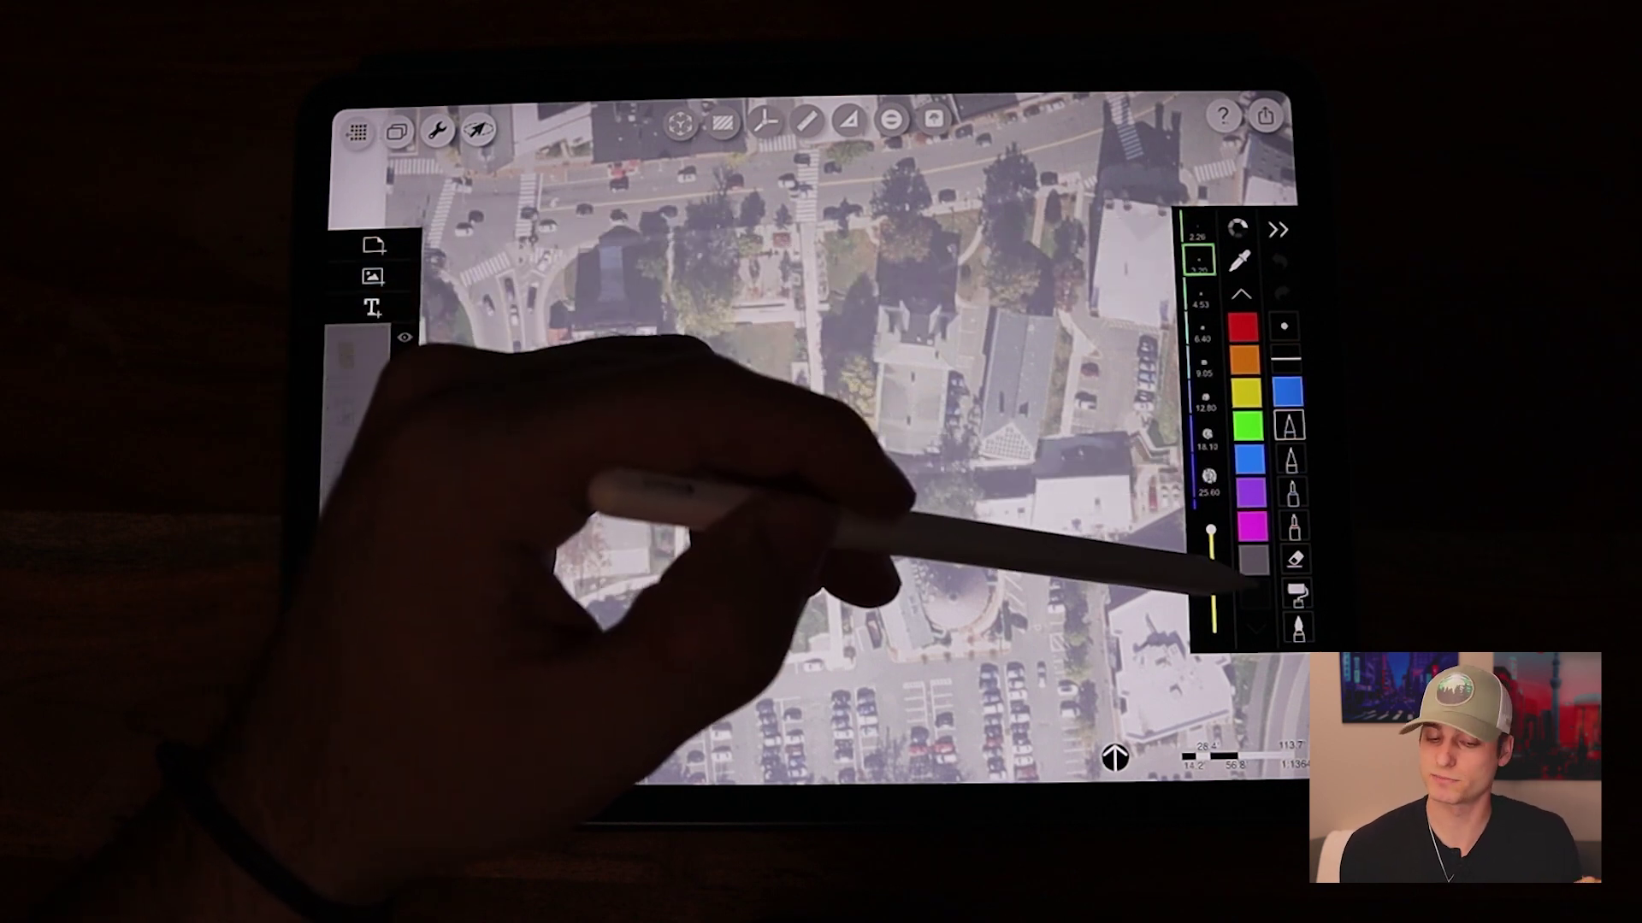
drag(1242, 382, 1241, 538)
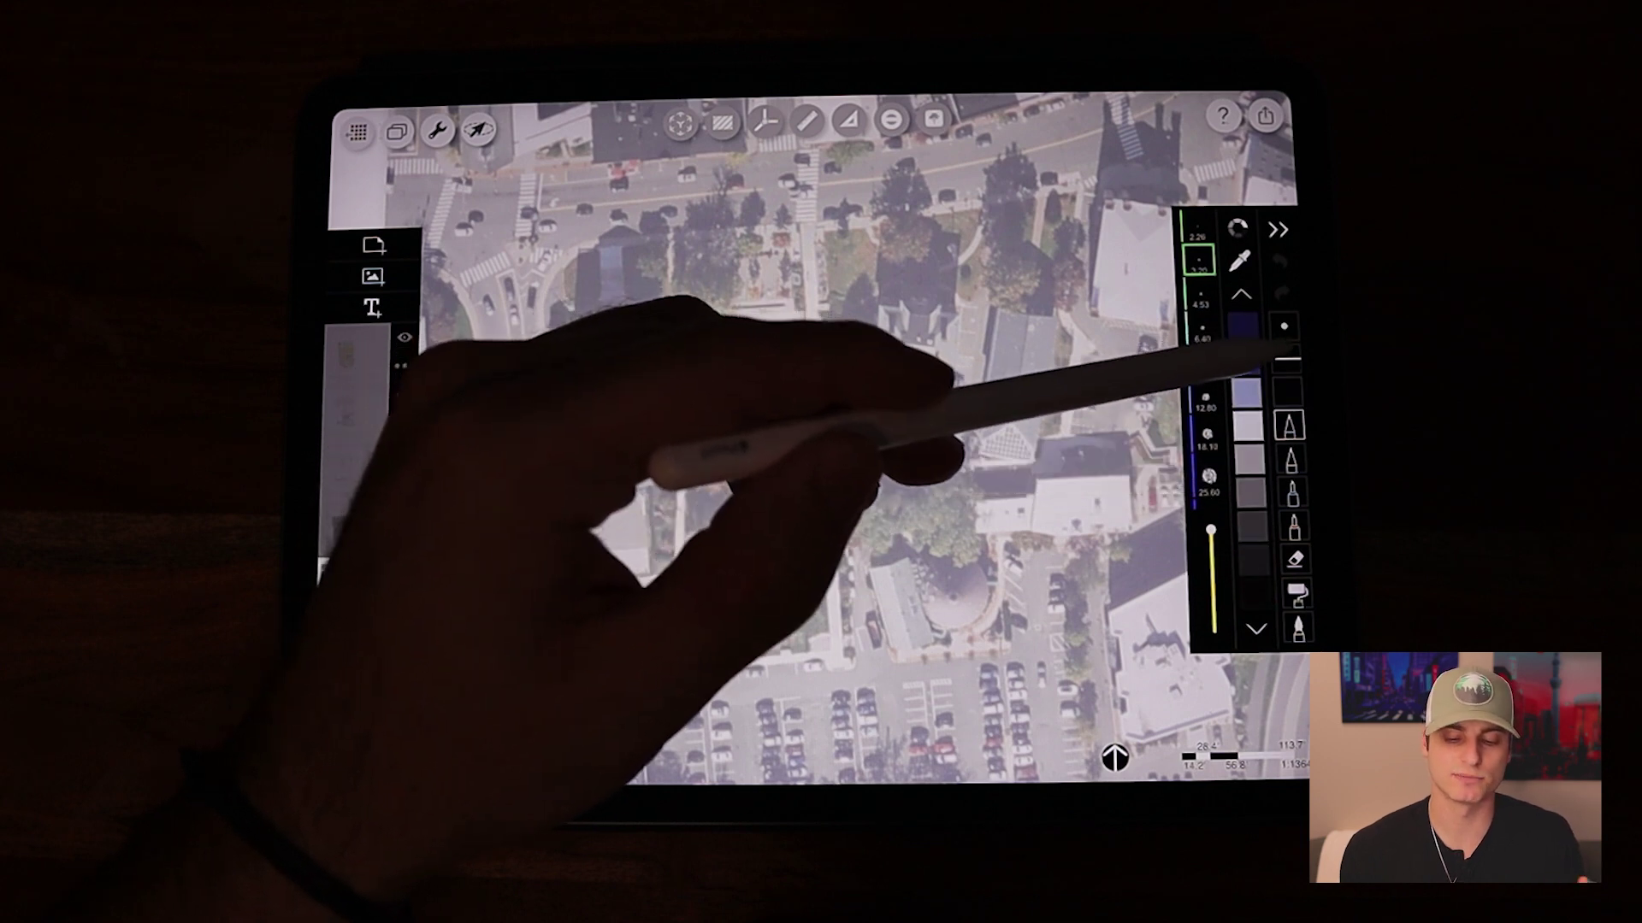
click(1202, 356)
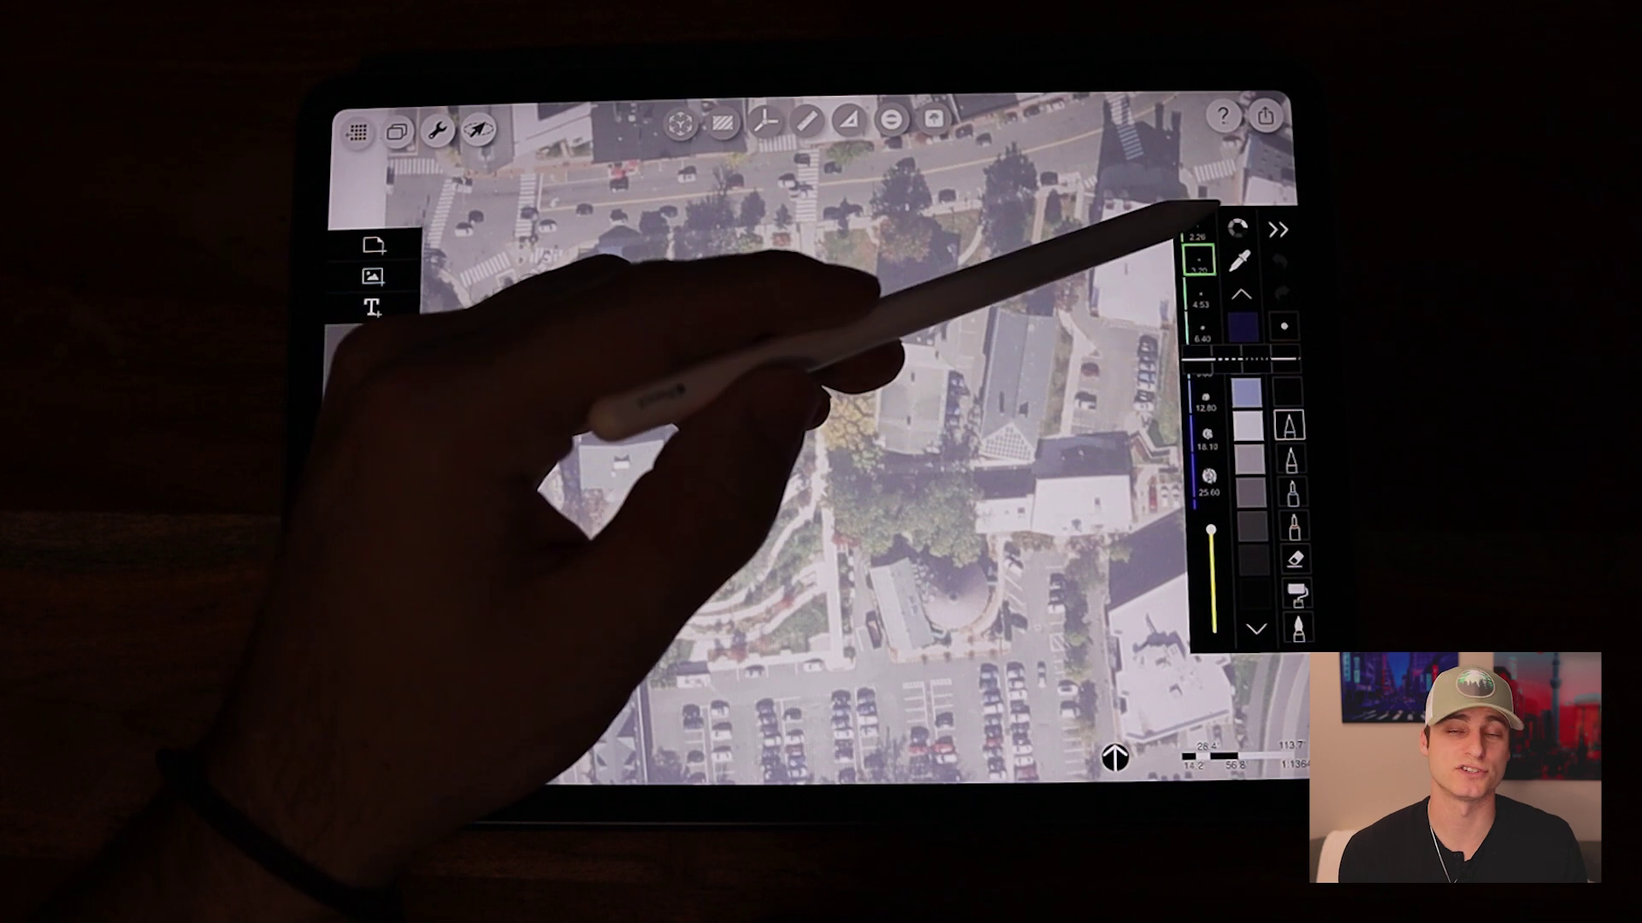
click(1185, 212)
scroll(1020, 448, down, 10)
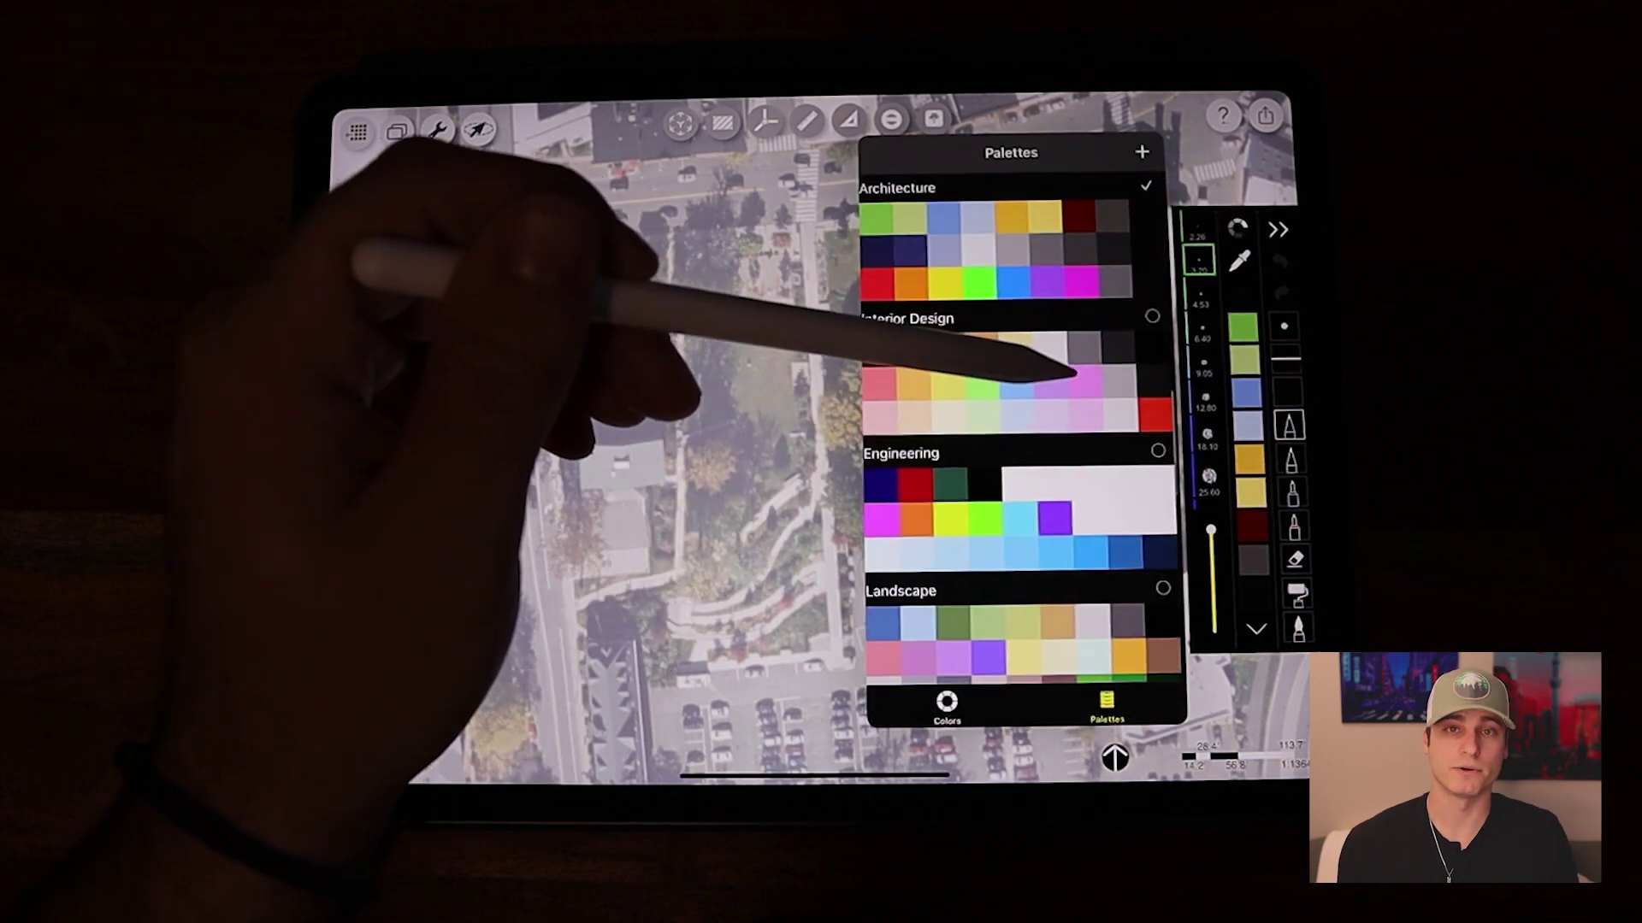
scroll(1019, 450, down, 3)
scroll(1020, 449, up, 2)
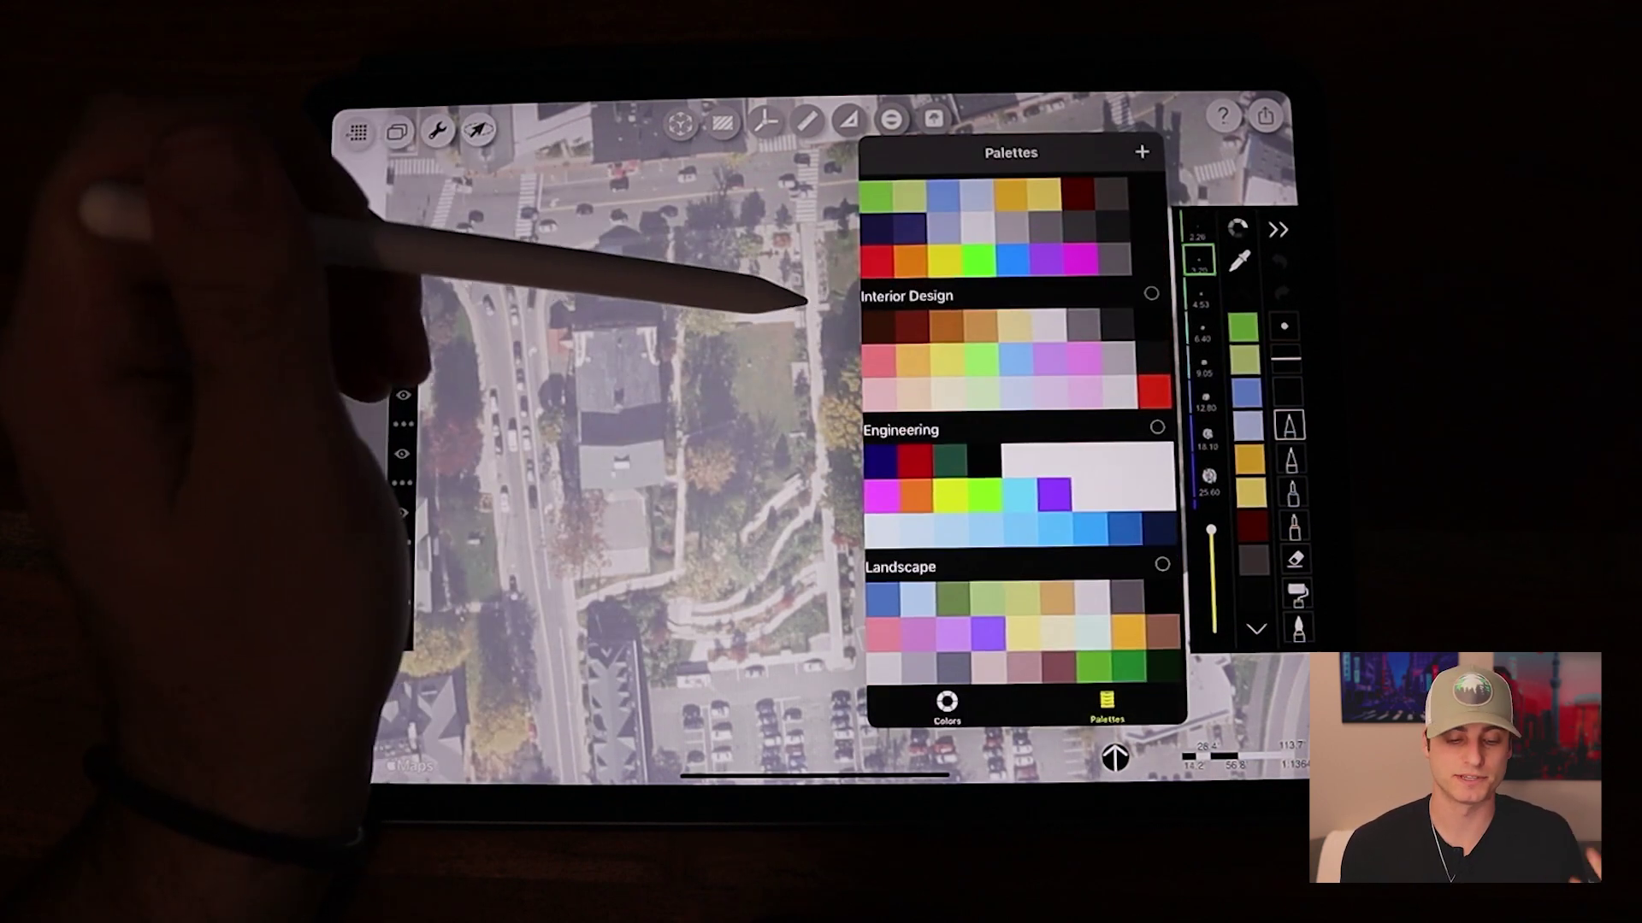
click(788, 288)
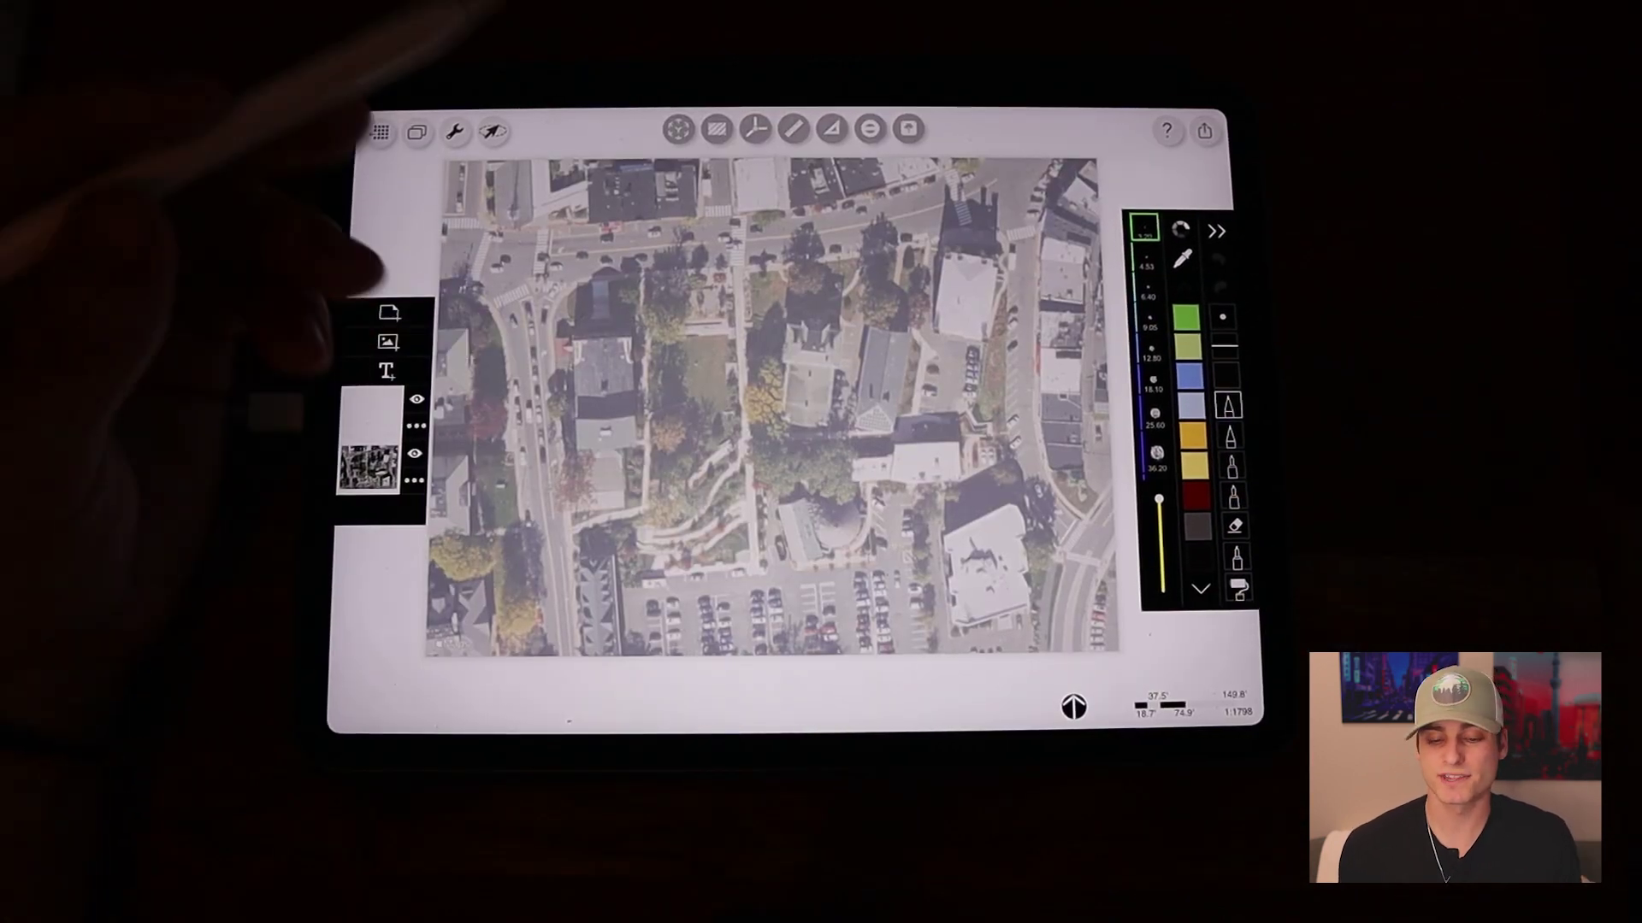
Fade the aerial map layer to a pale wash.
click(416, 425)
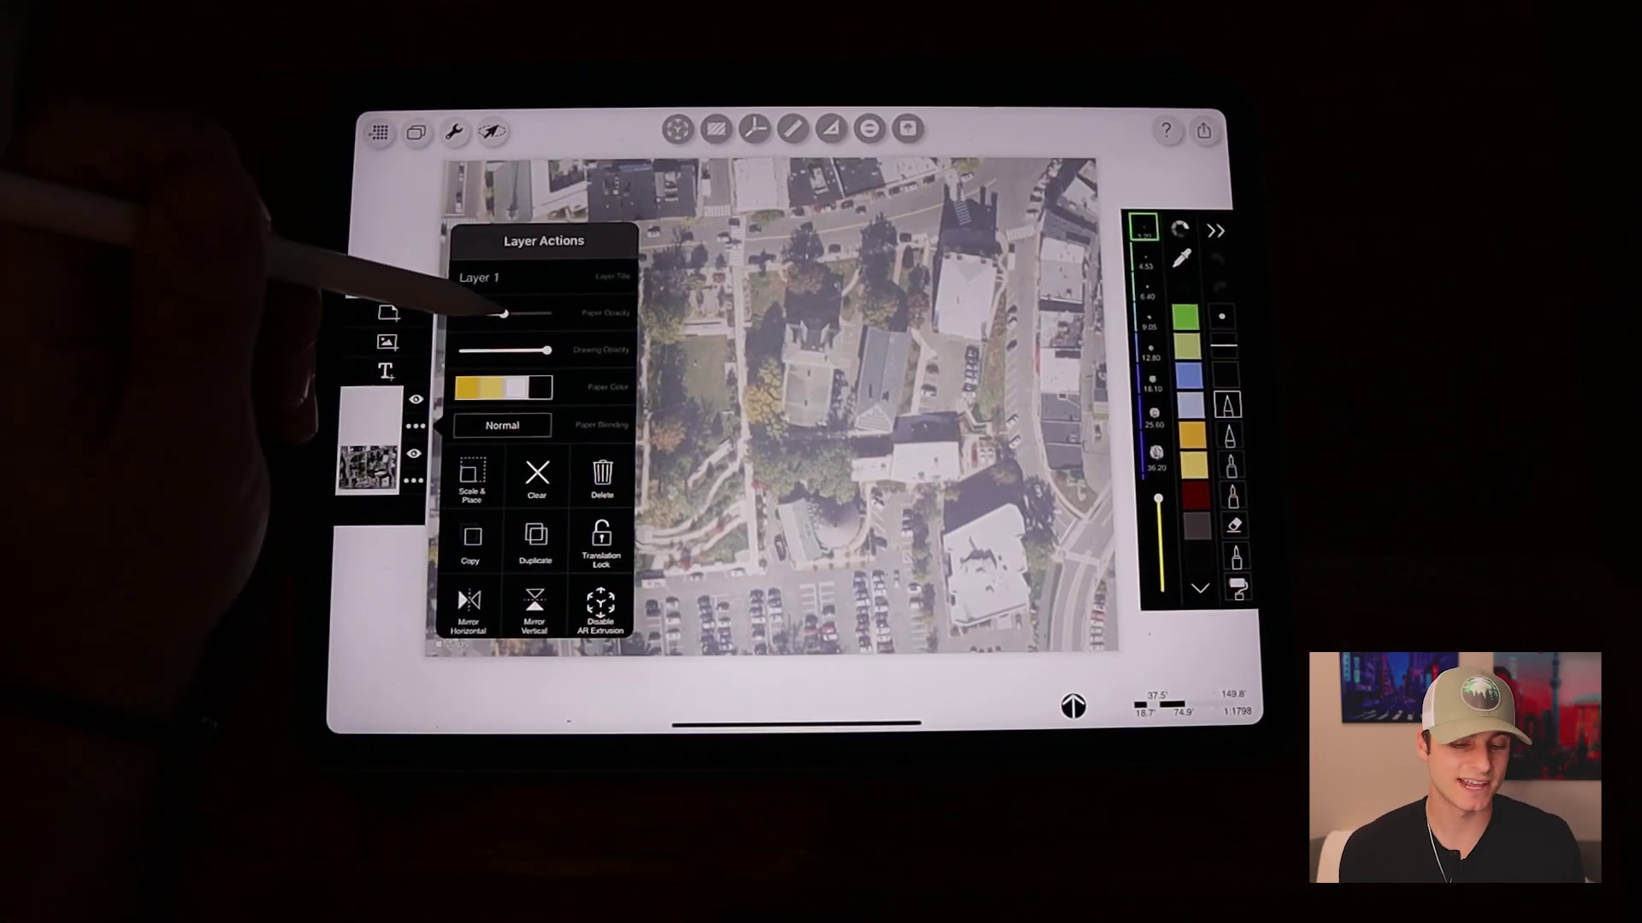
drag(503, 313, 536, 313)
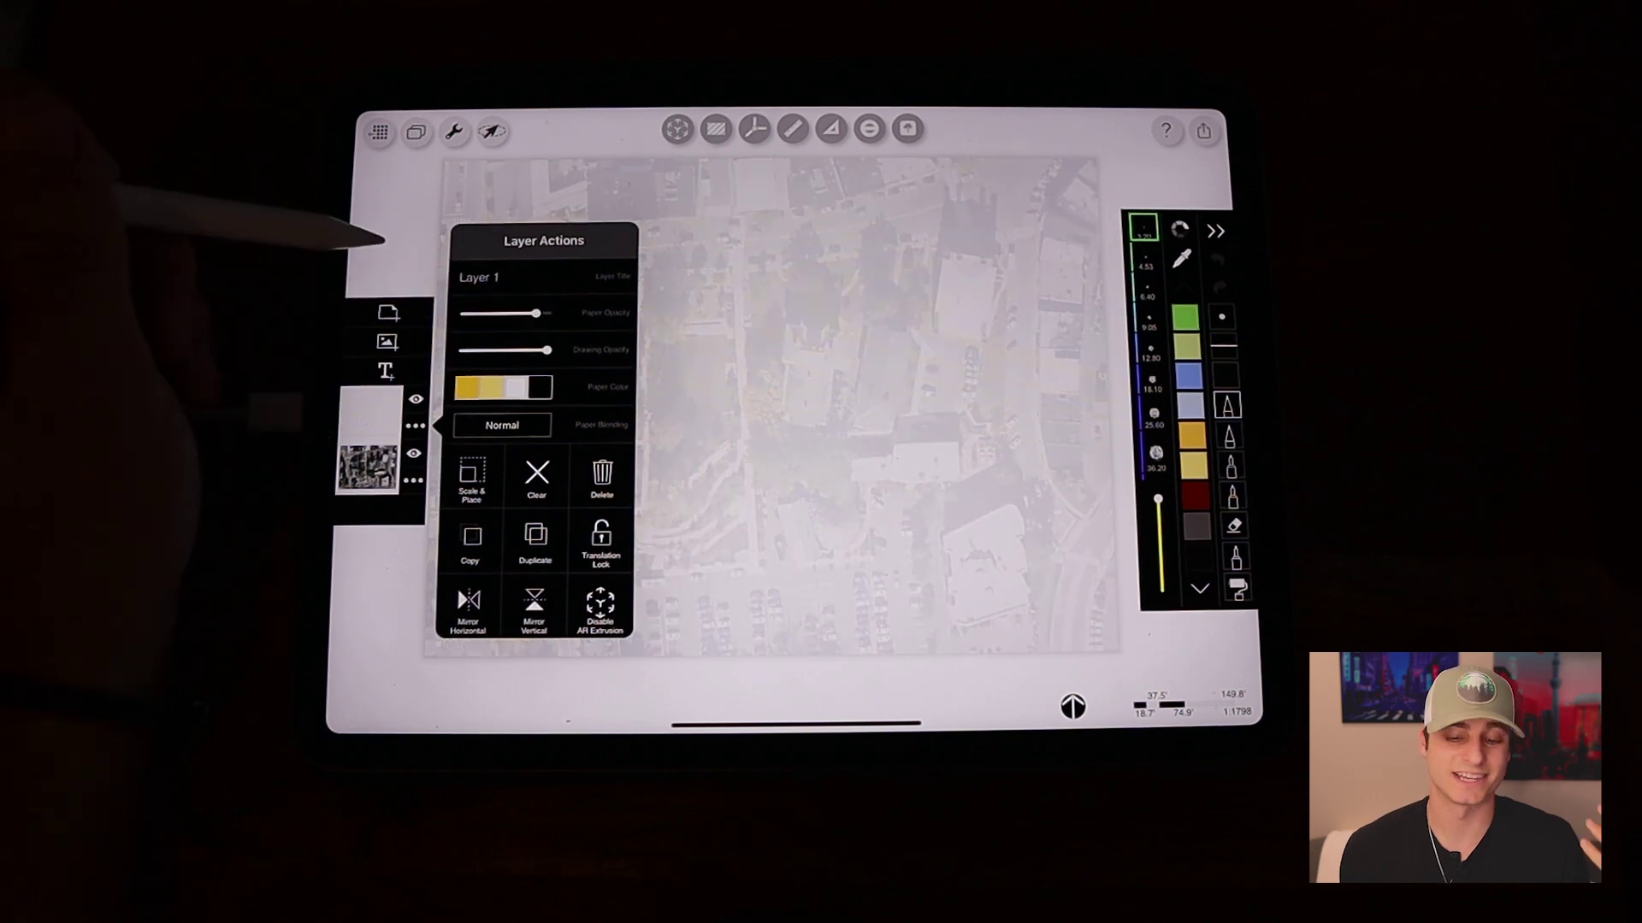
click(375, 252)
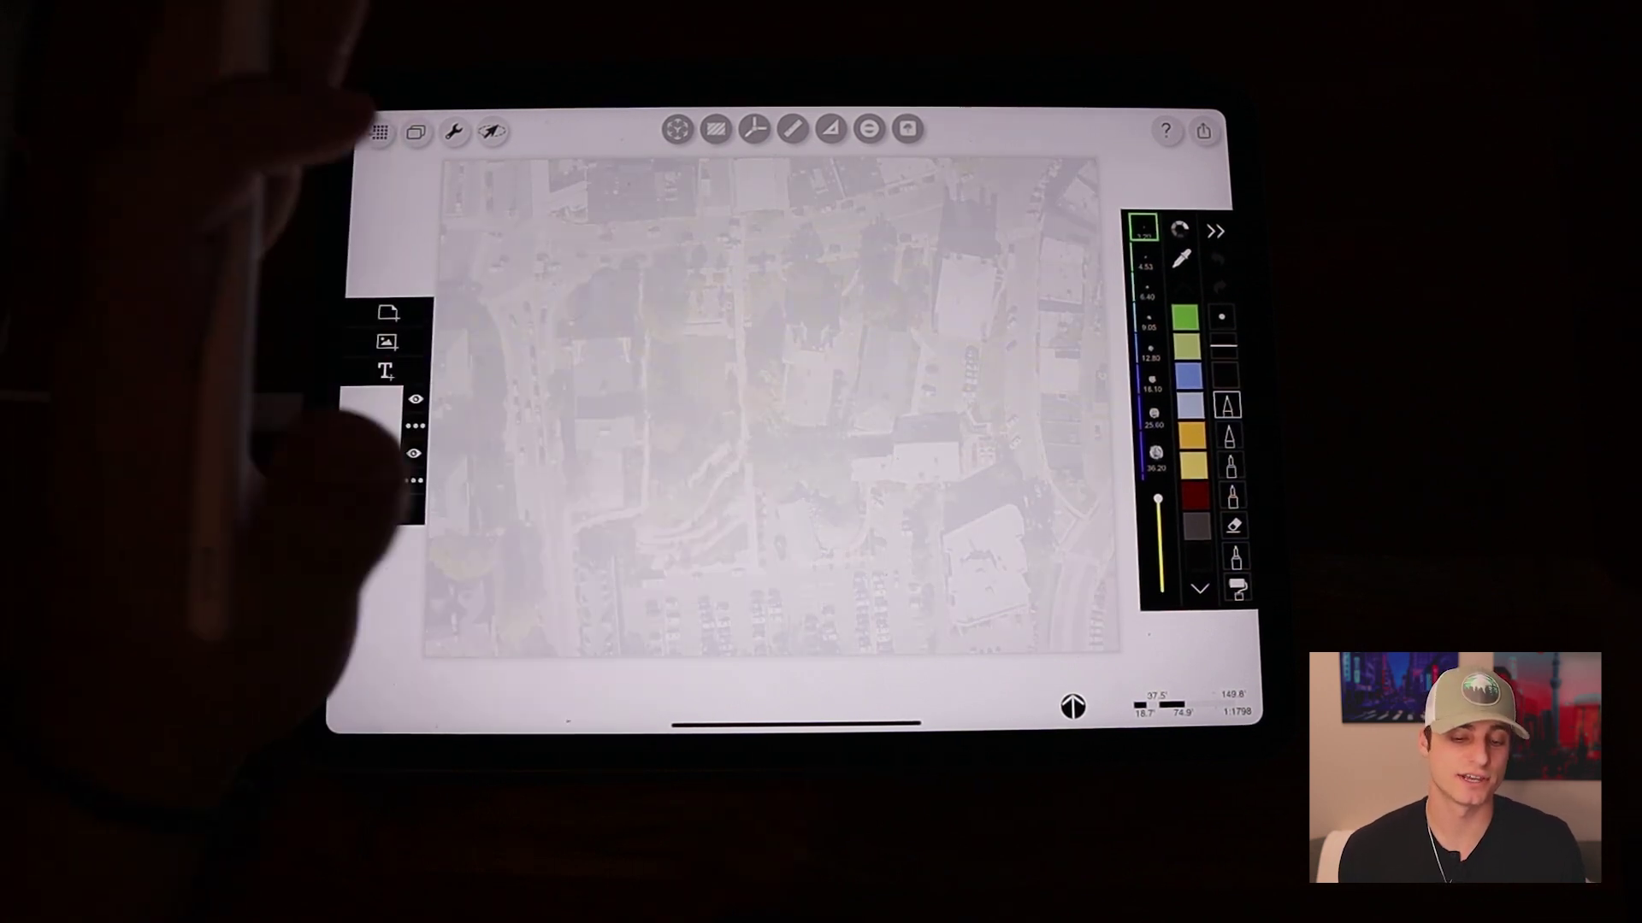
Set a red pen at 4.53 stroke and enable straight-line drawing with the ruler.
click(389, 327)
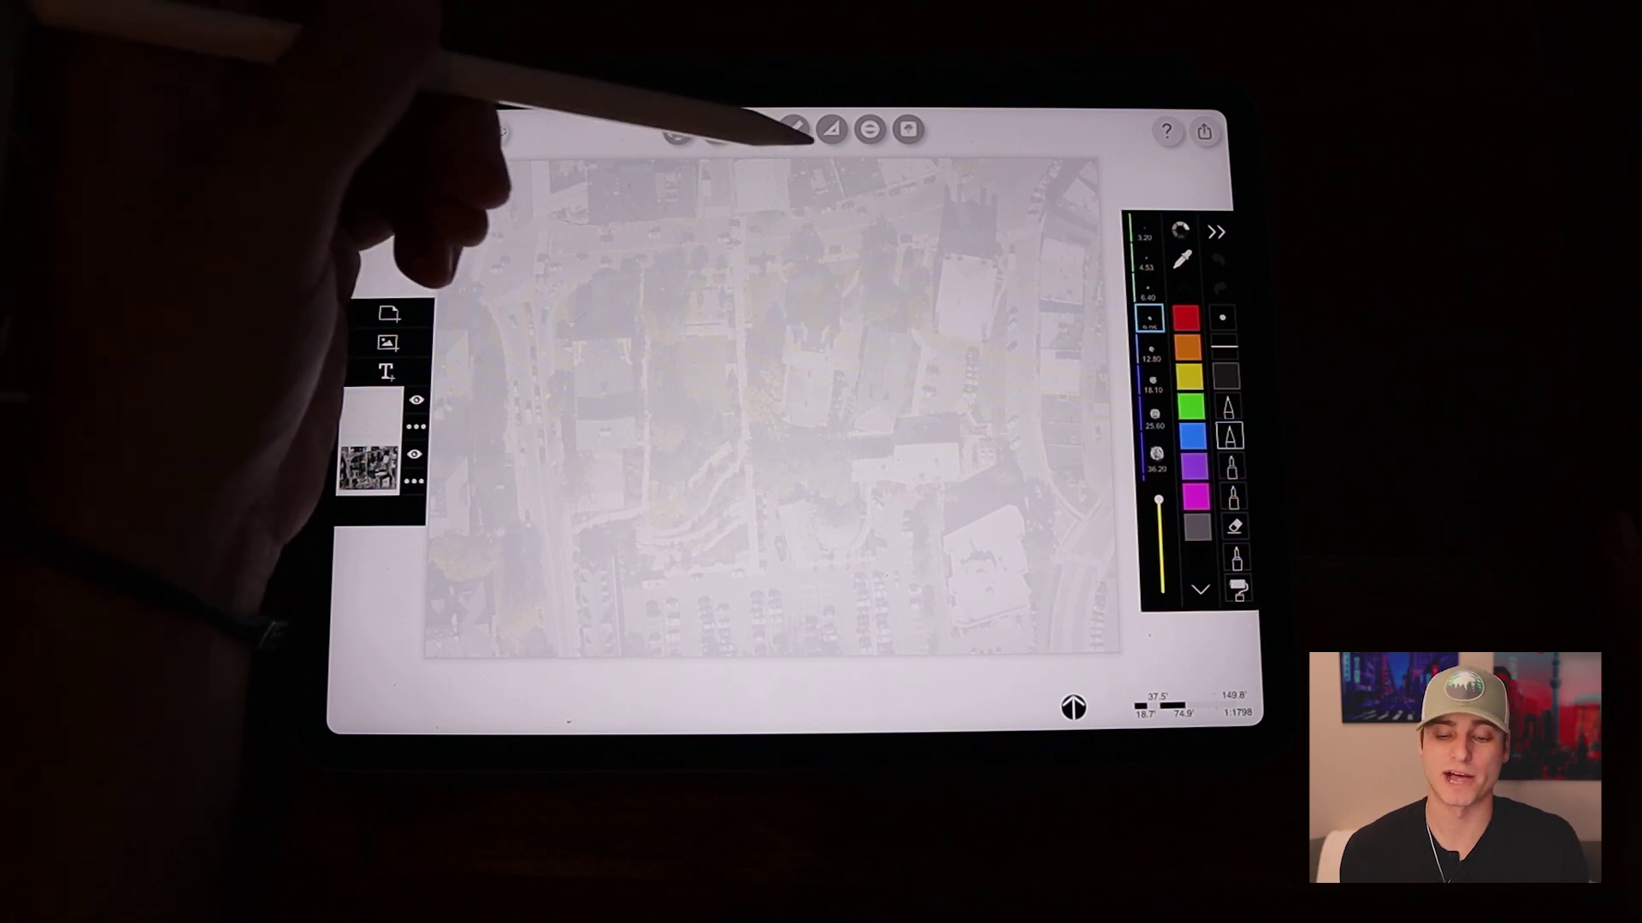
click(1233, 496)
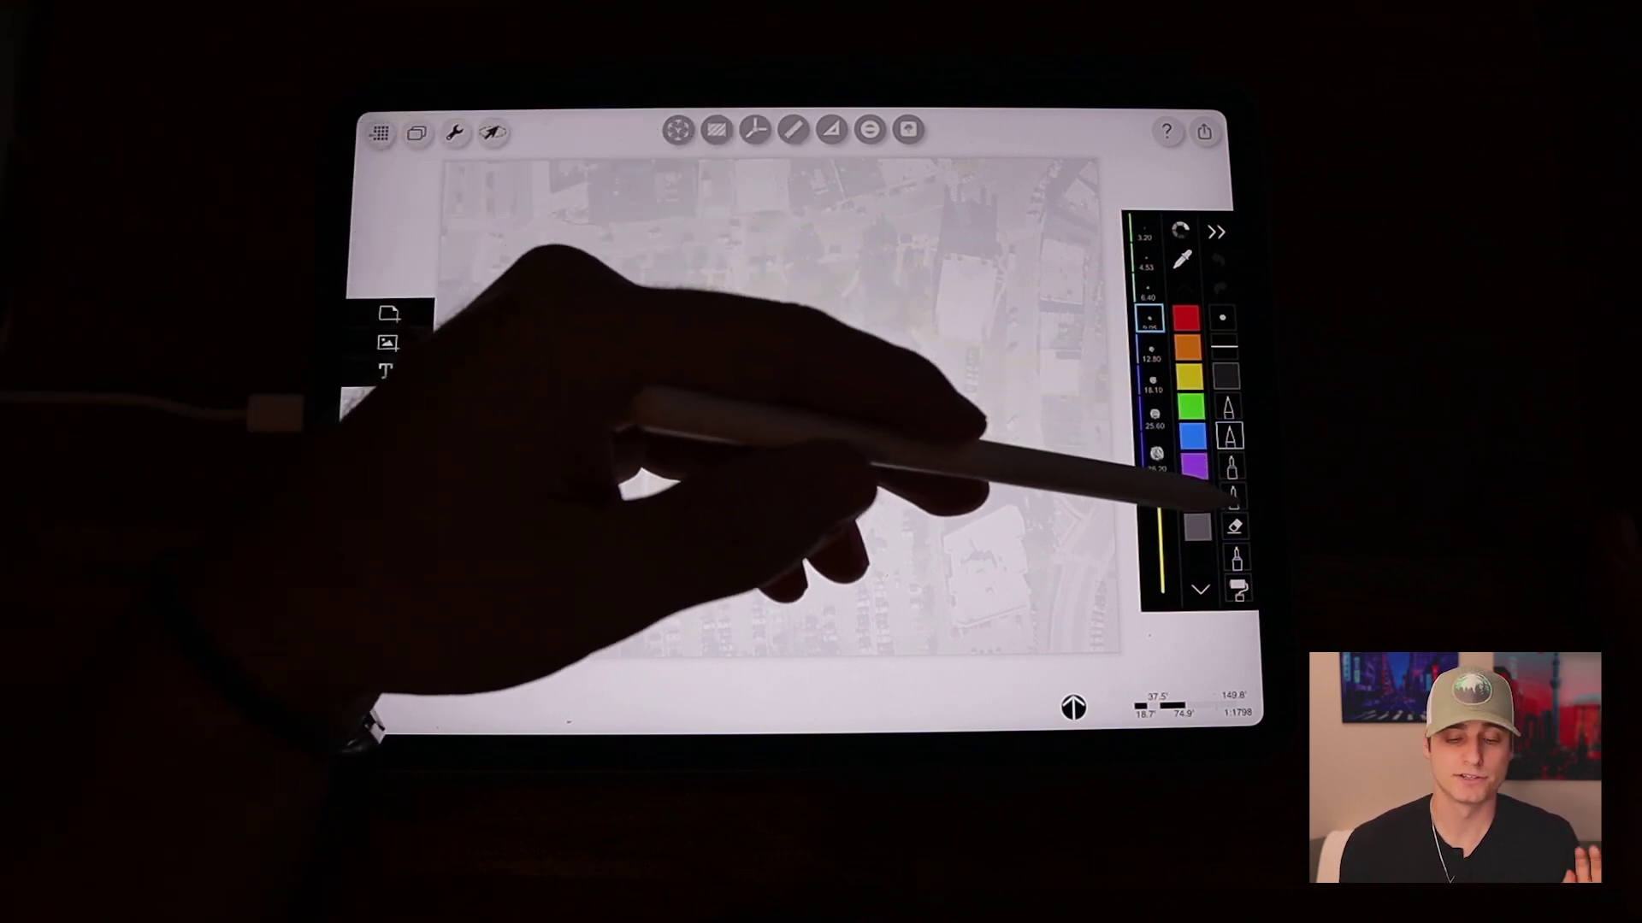
click(1146, 256)
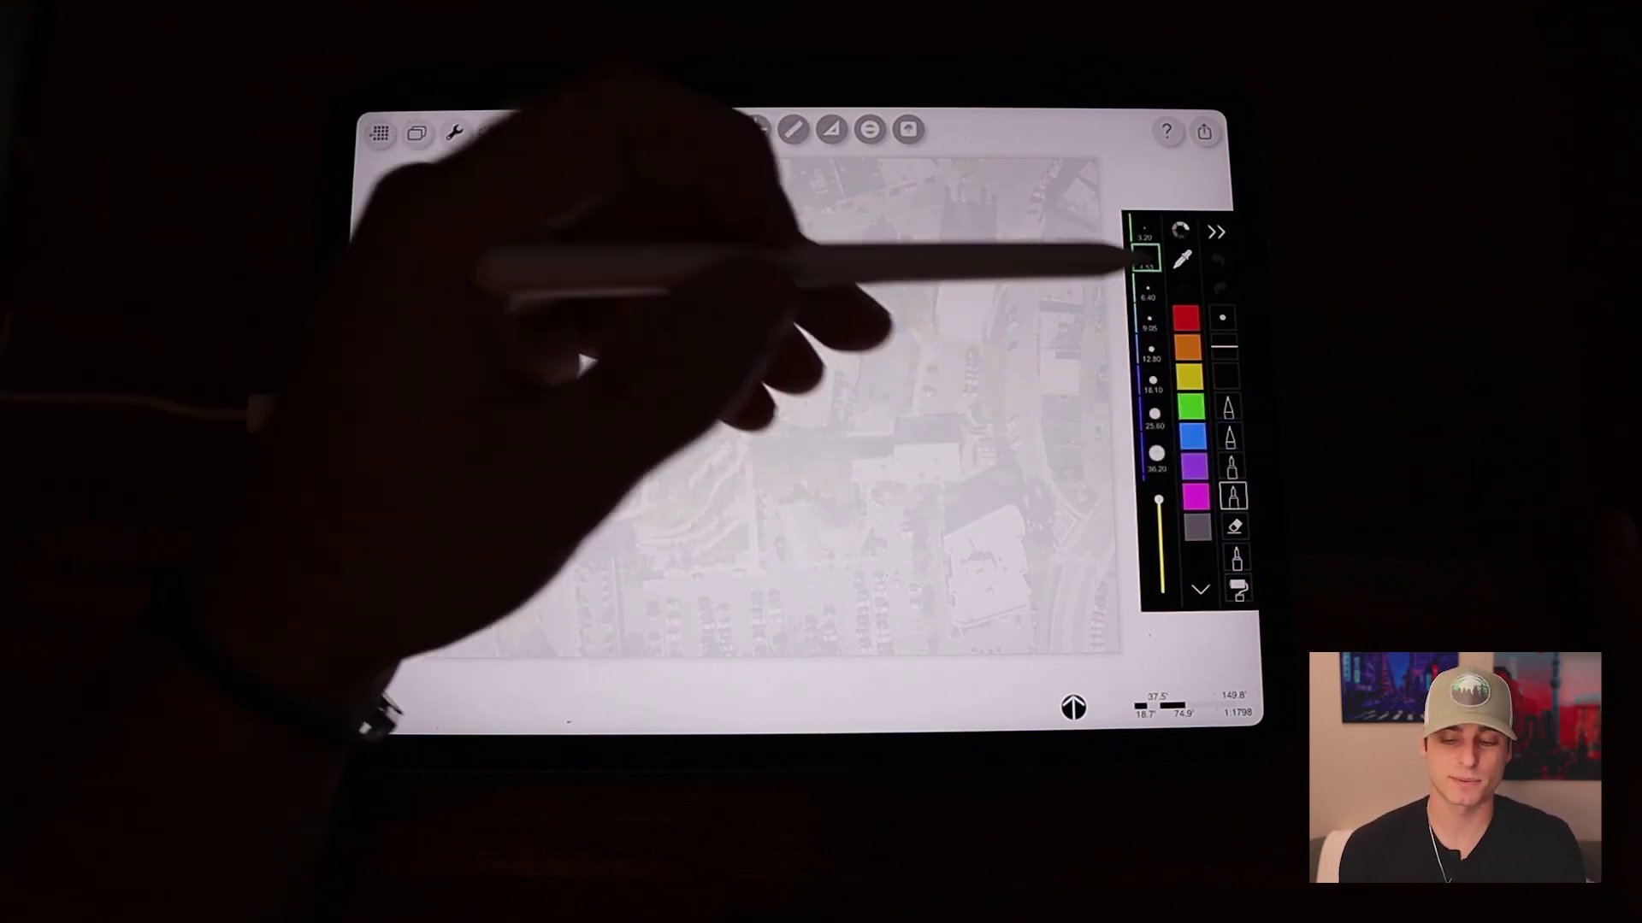
click(1186, 317)
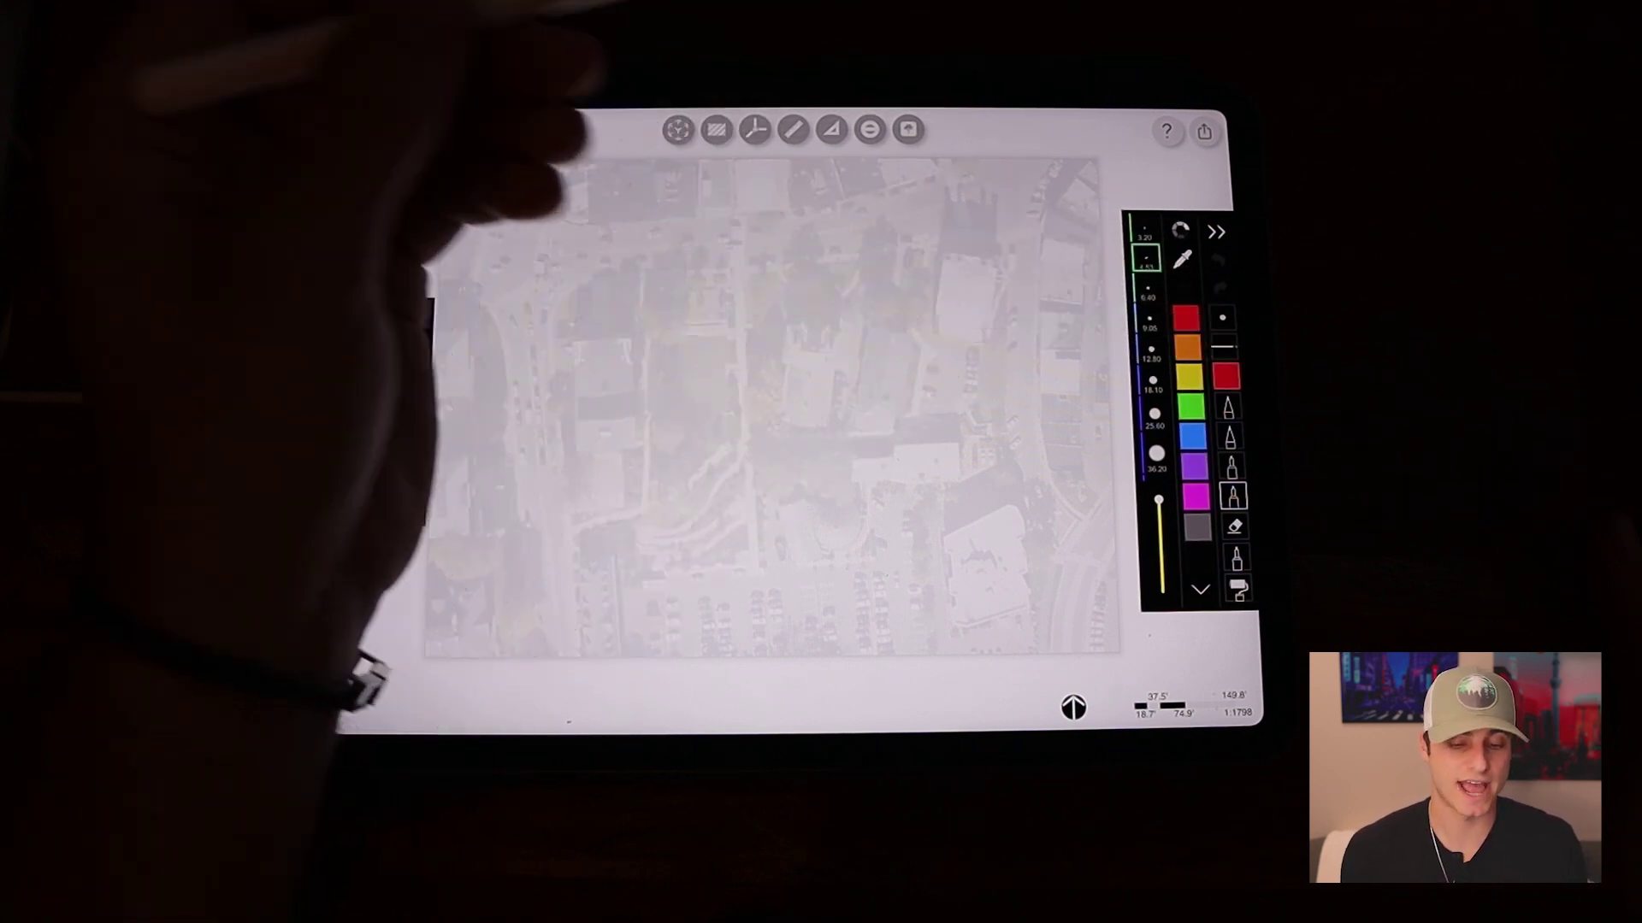
click(793, 130)
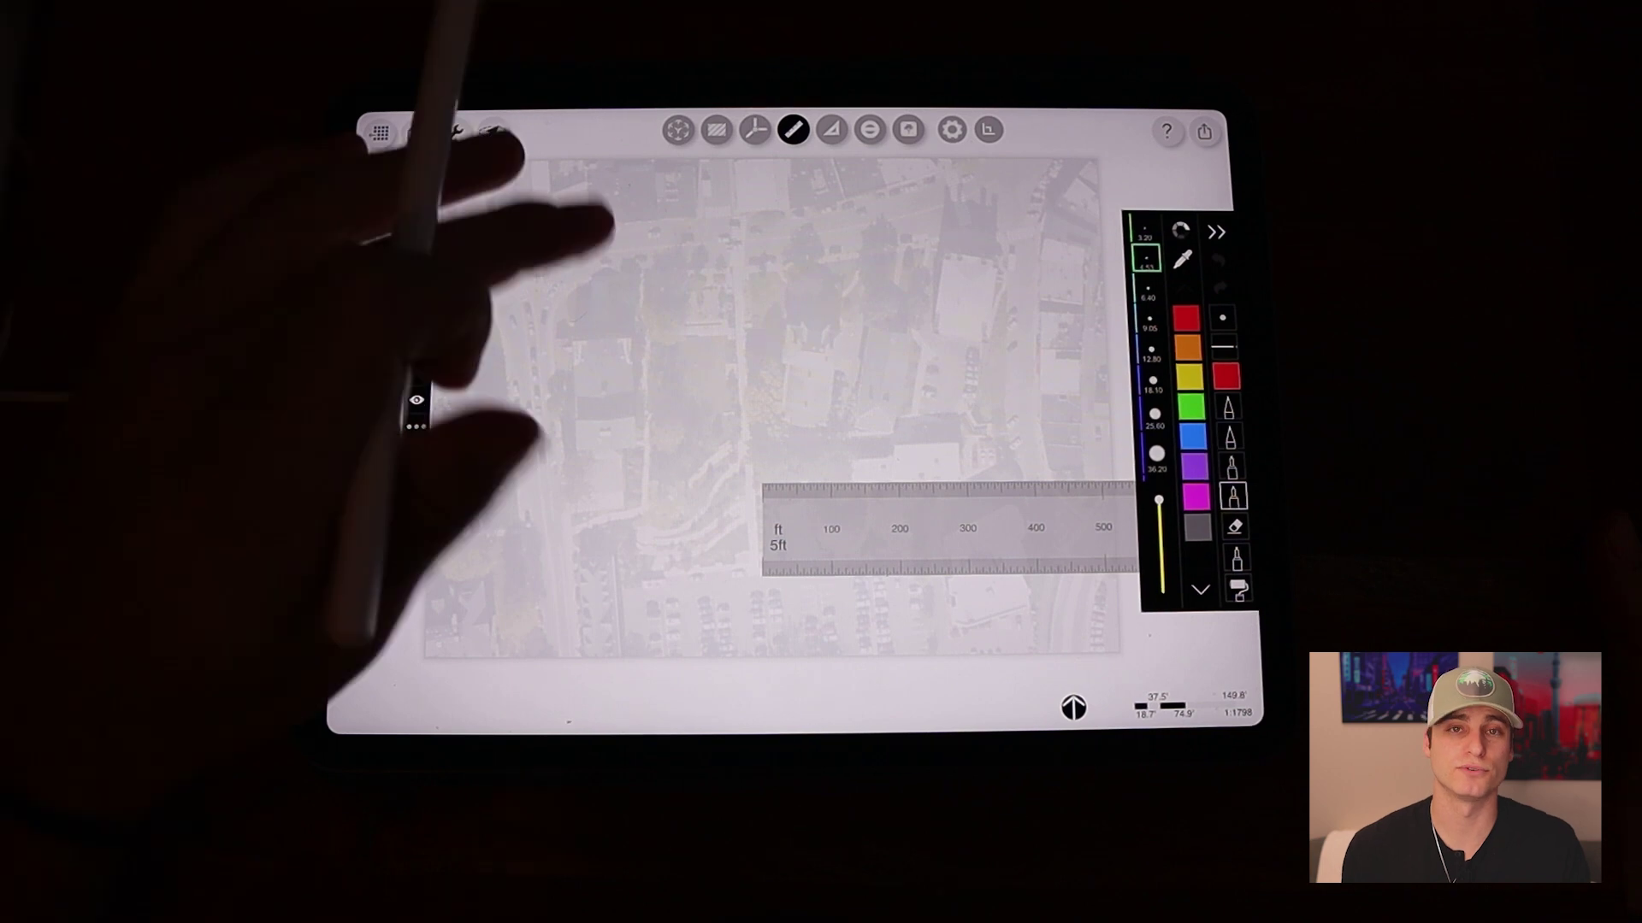
scroll(718, 423, up, 3)
scroll(538, 359, down, 2)
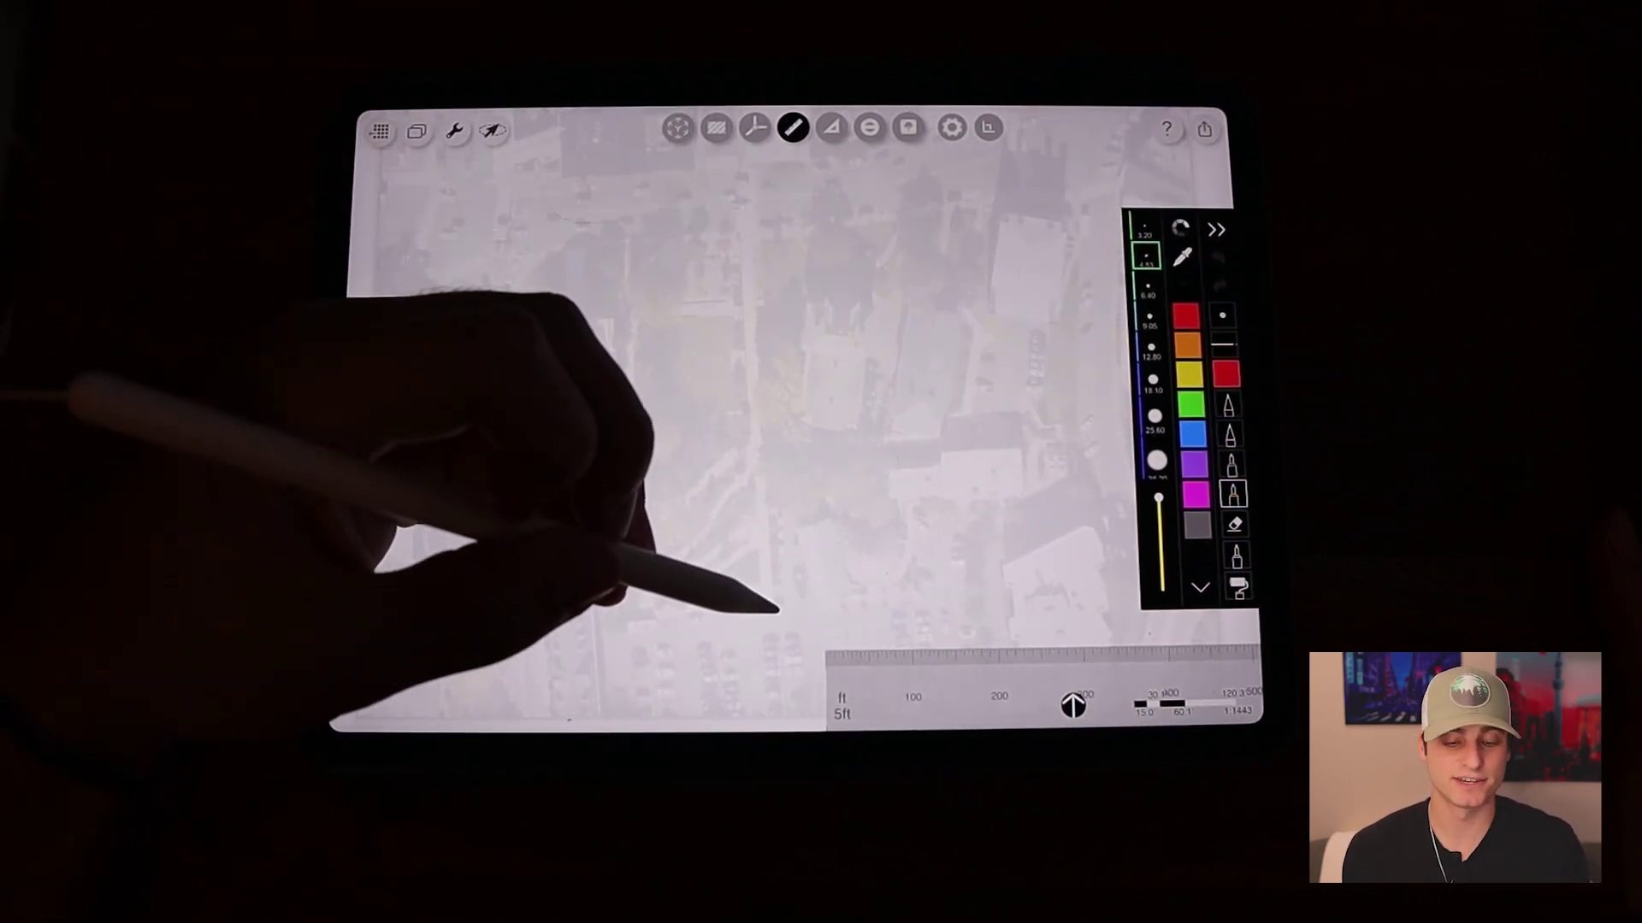
Draw the red site boundary's right, top, bottom and left edges.
drag(775, 605, 743, 277)
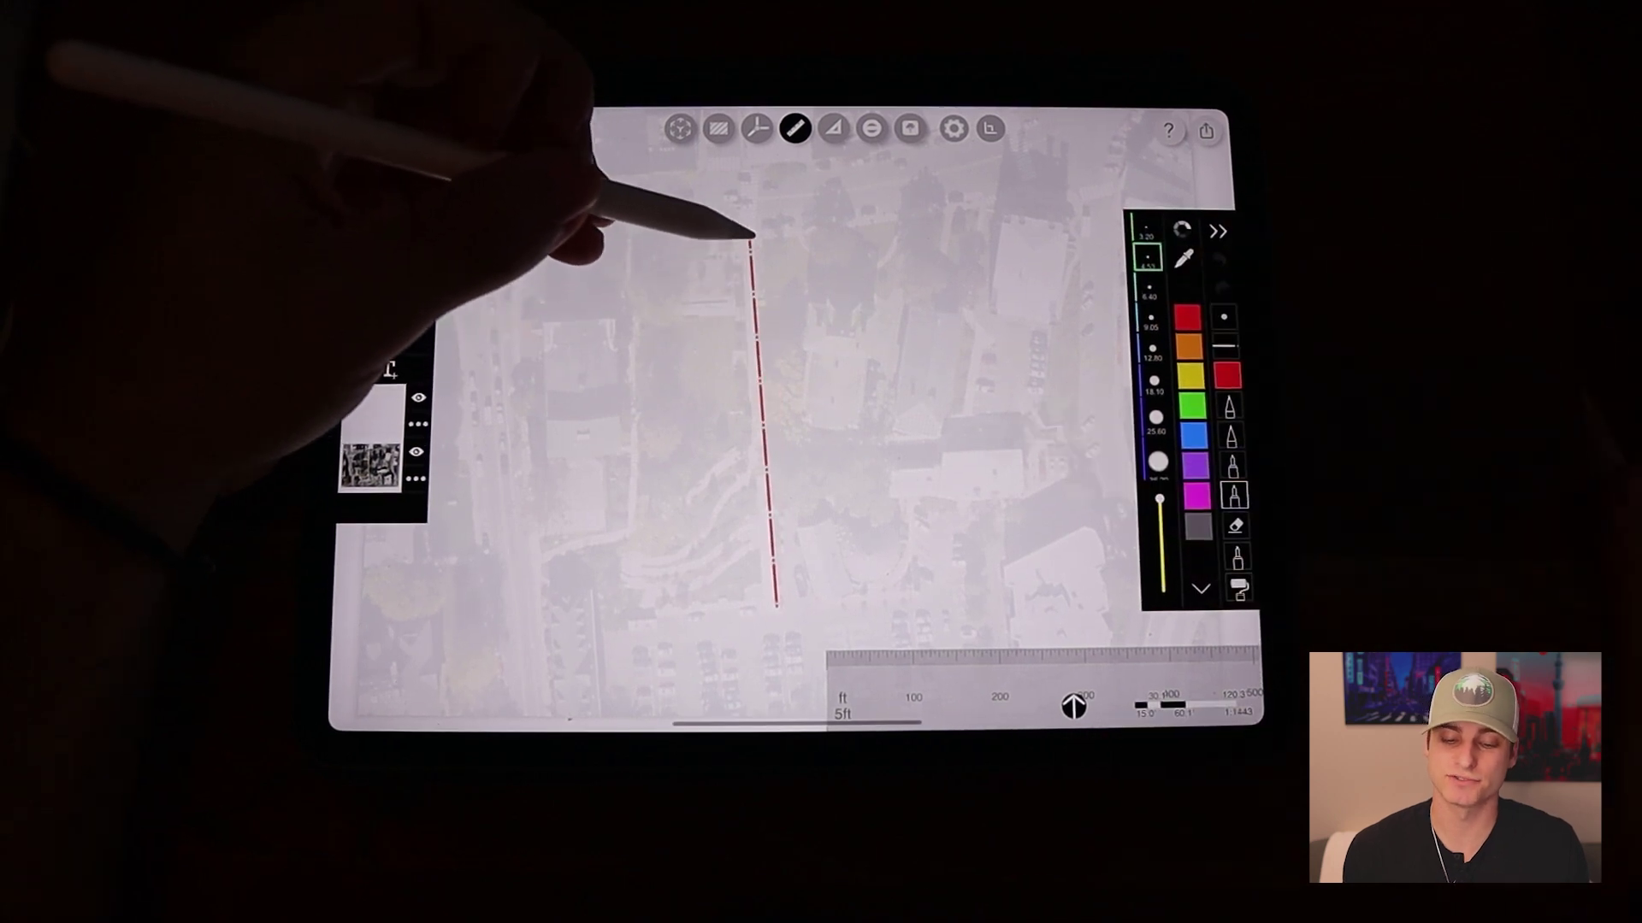
drag(758, 233, 508, 250)
drag(775, 608, 597, 625)
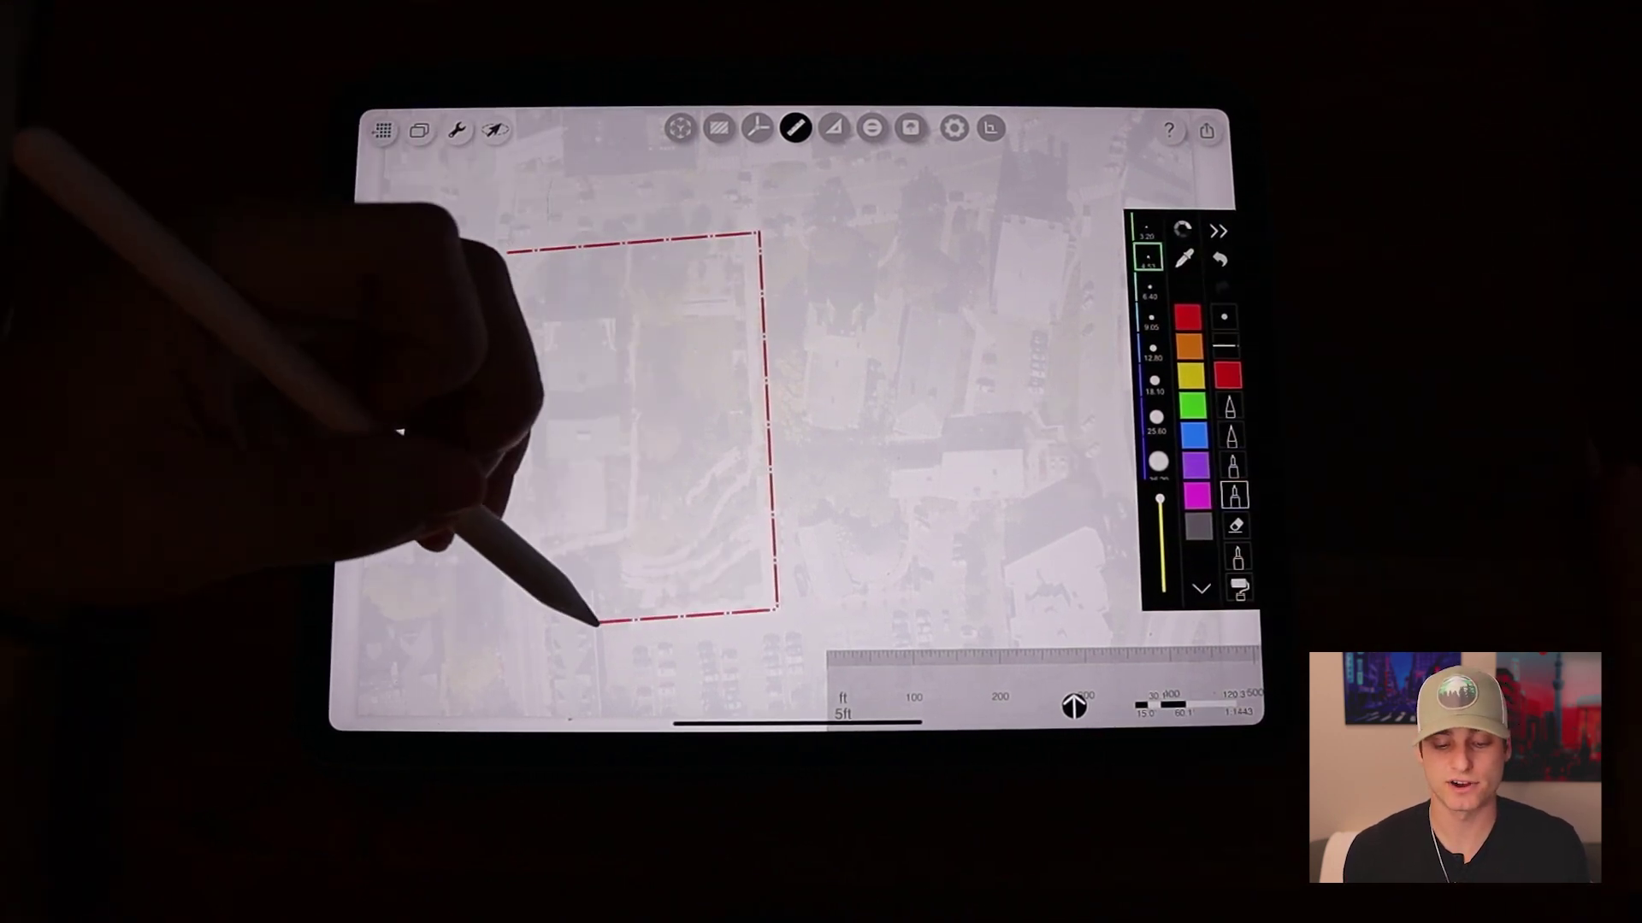
drag(531, 536, 507, 248)
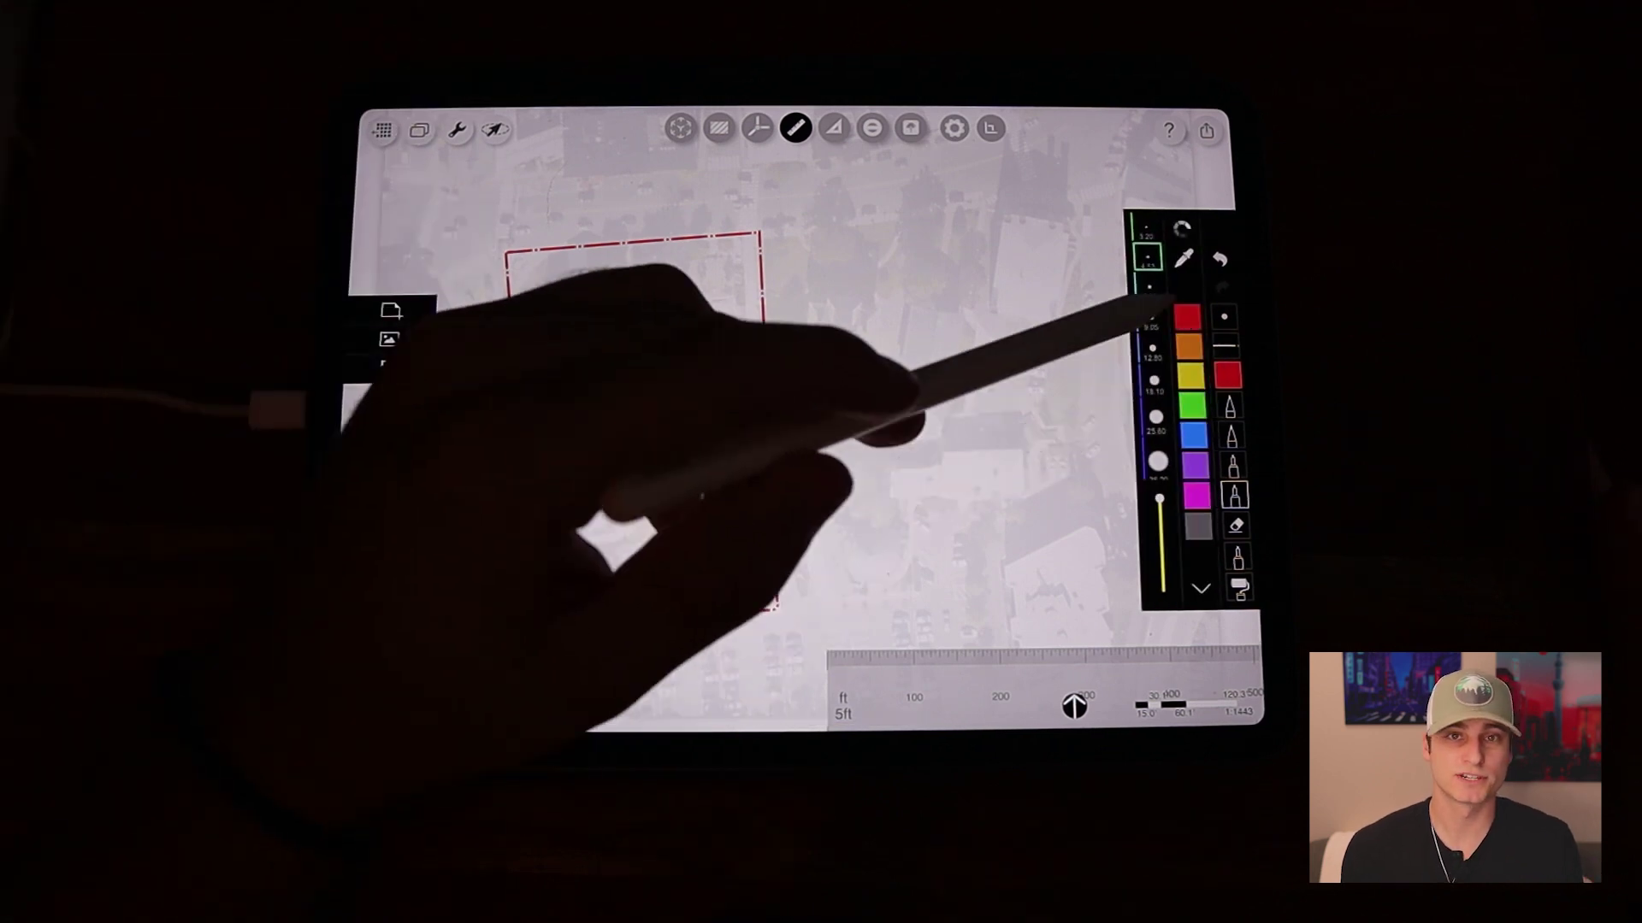
scroll(494, 364, up, 3)
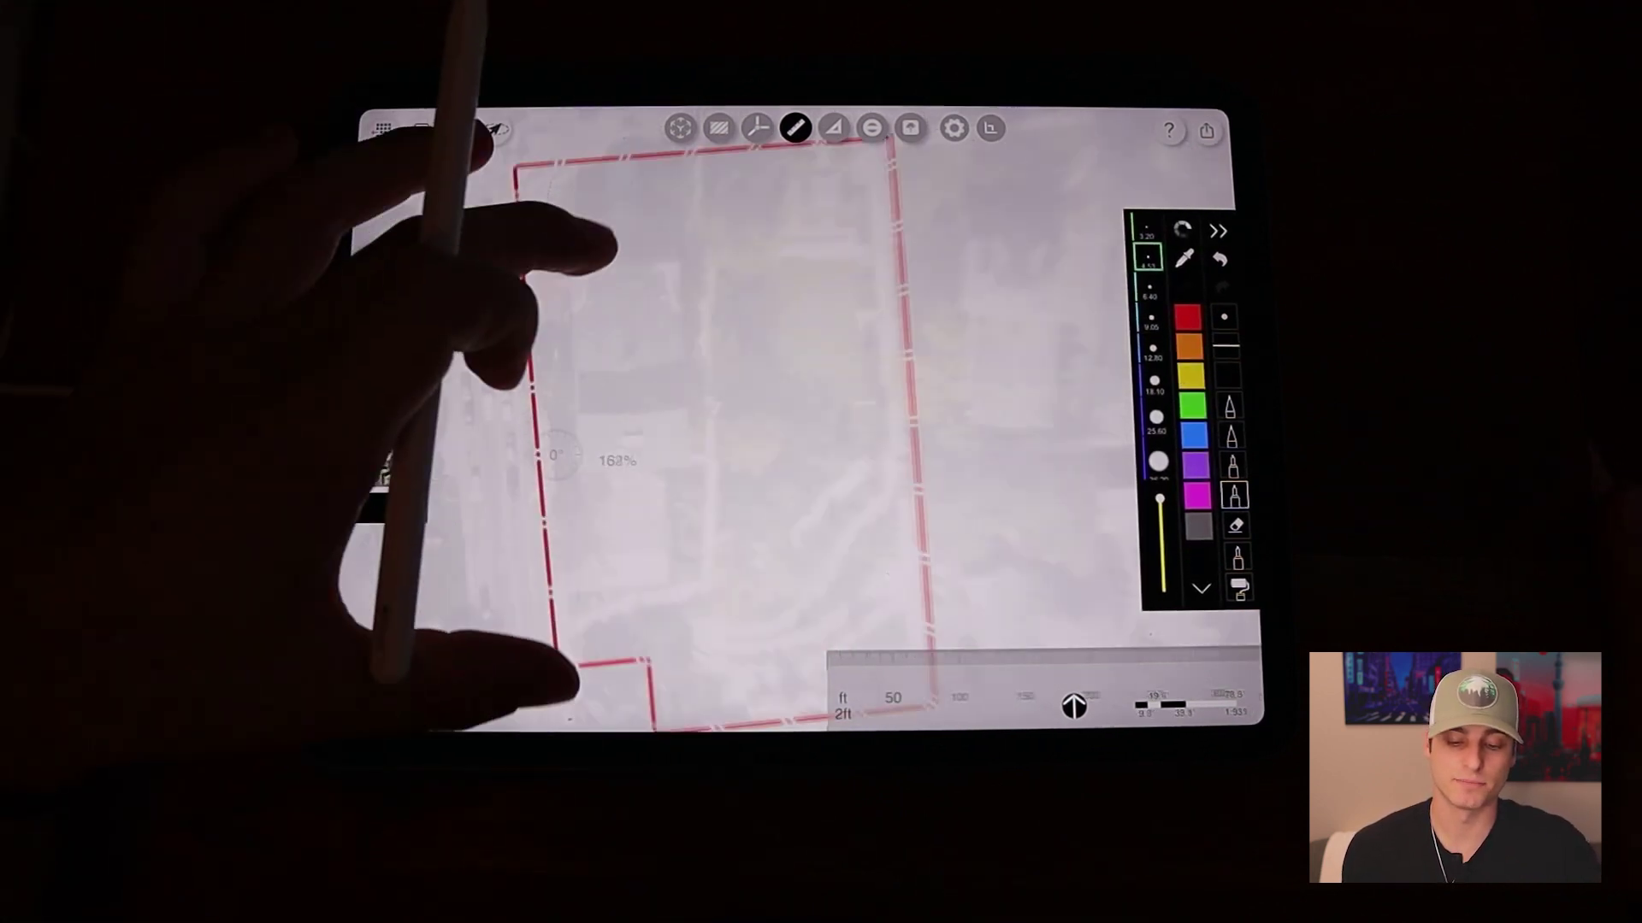
Reposition the measuring ruler and make the aerial photo fully opaque.
drag(1027, 680, 898, 520)
scroll(820, 423, up, 3)
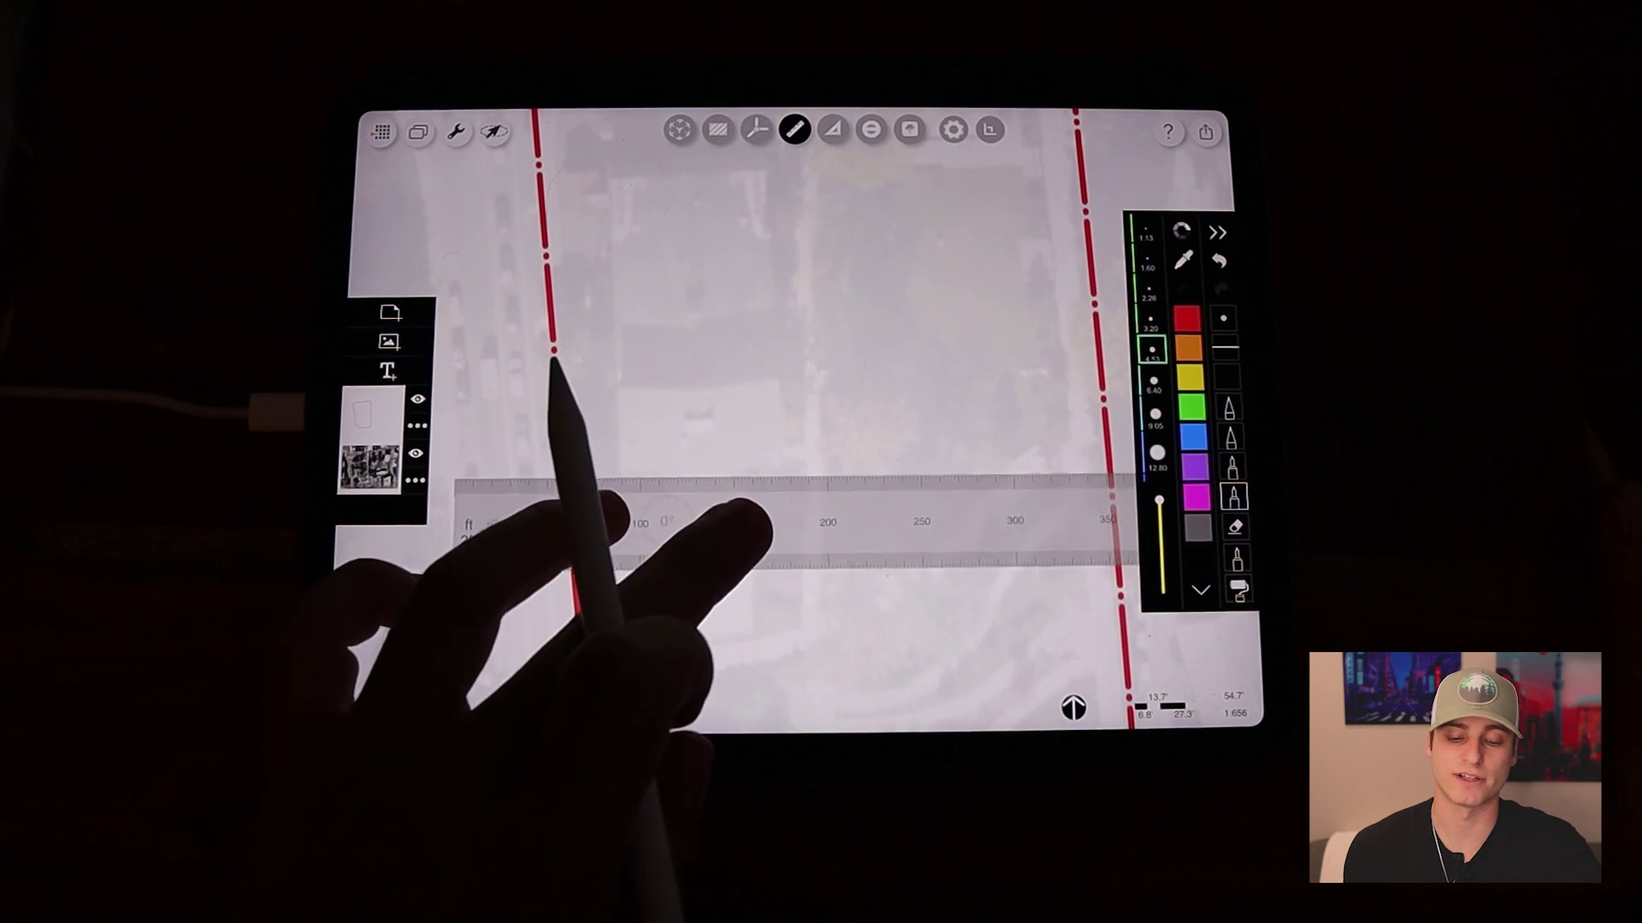
click(417, 479)
drag(487, 338, 552, 337)
click(469, 262)
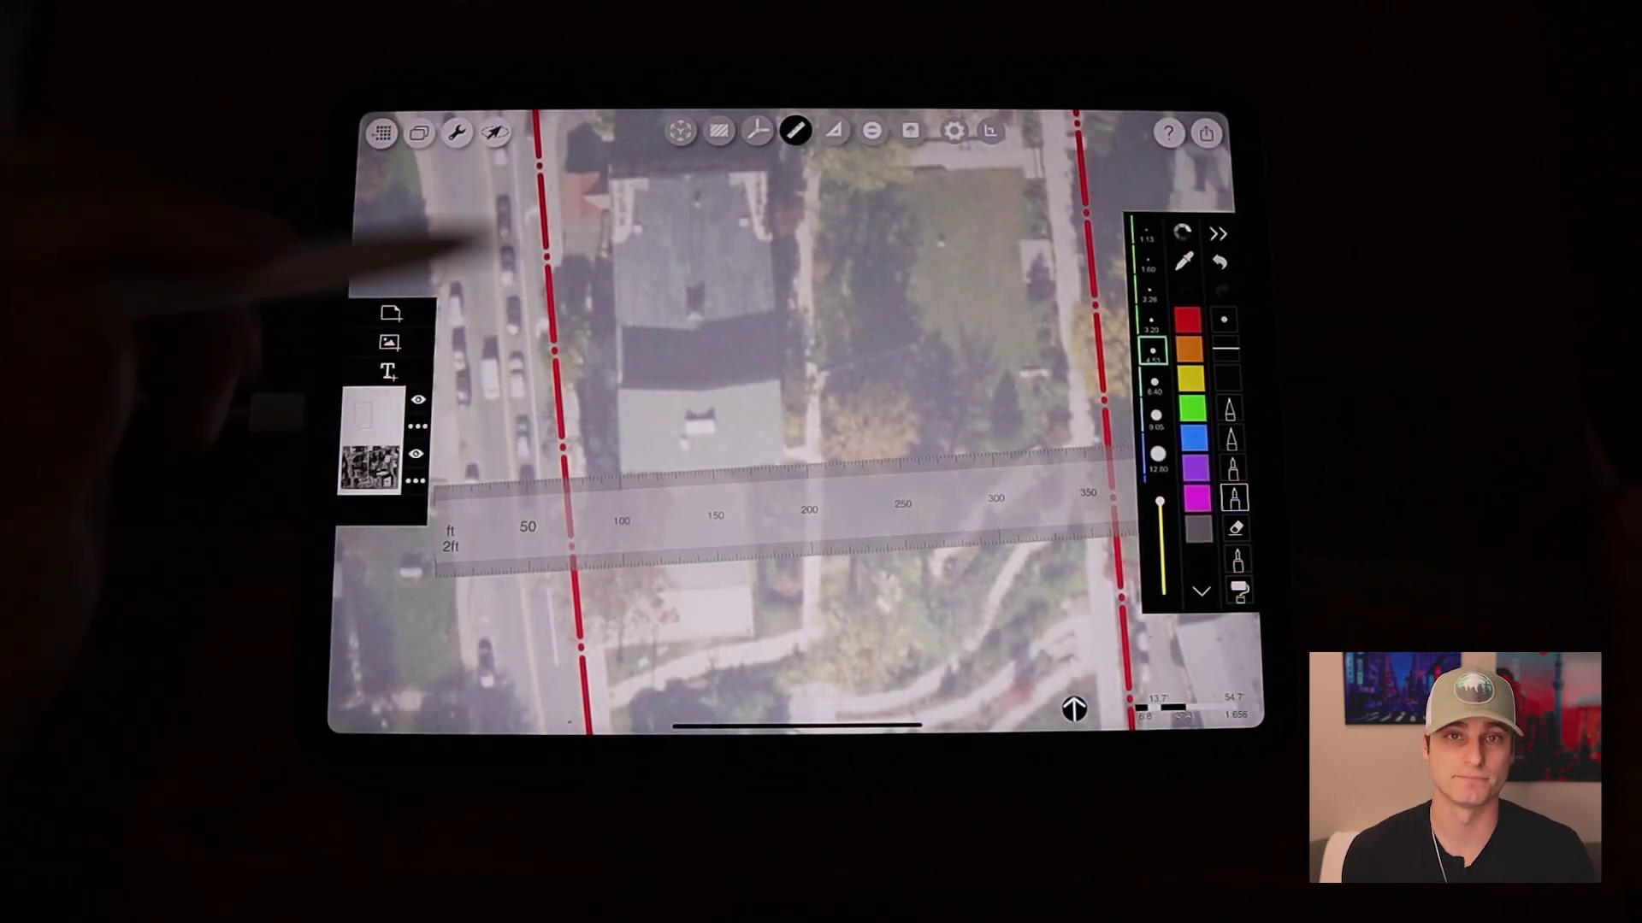
Move the ruler lower, outline the house in black, and hide the drawing.
drag(771, 514, 770, 610)
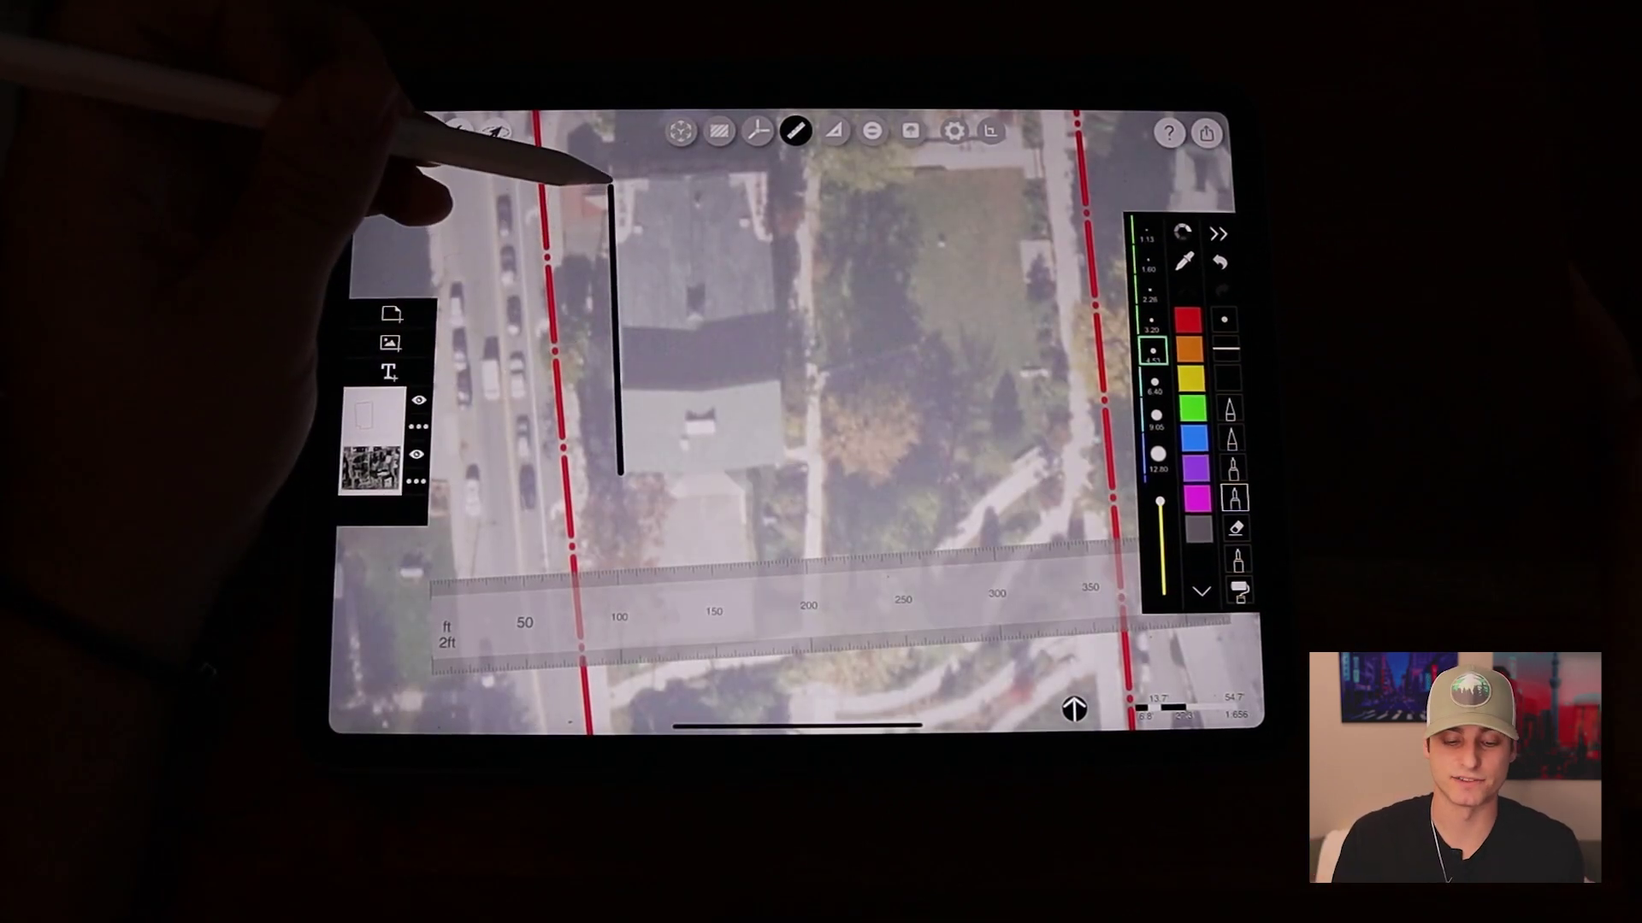
drag(766, 176, 623, 471)
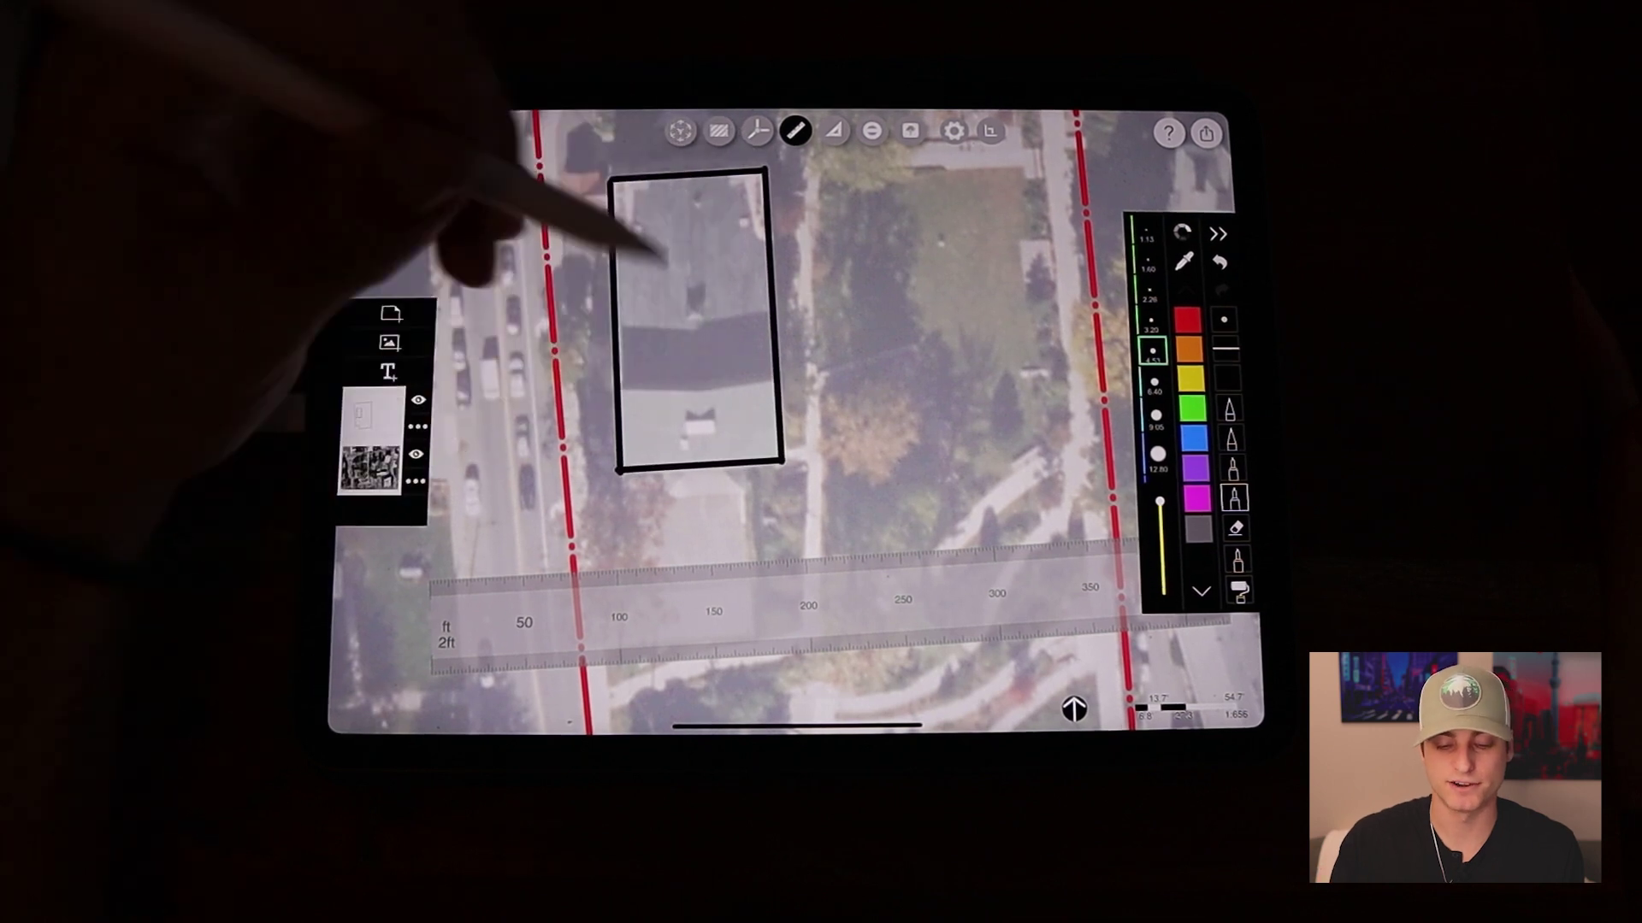
scroll(770, 385, down, 5)
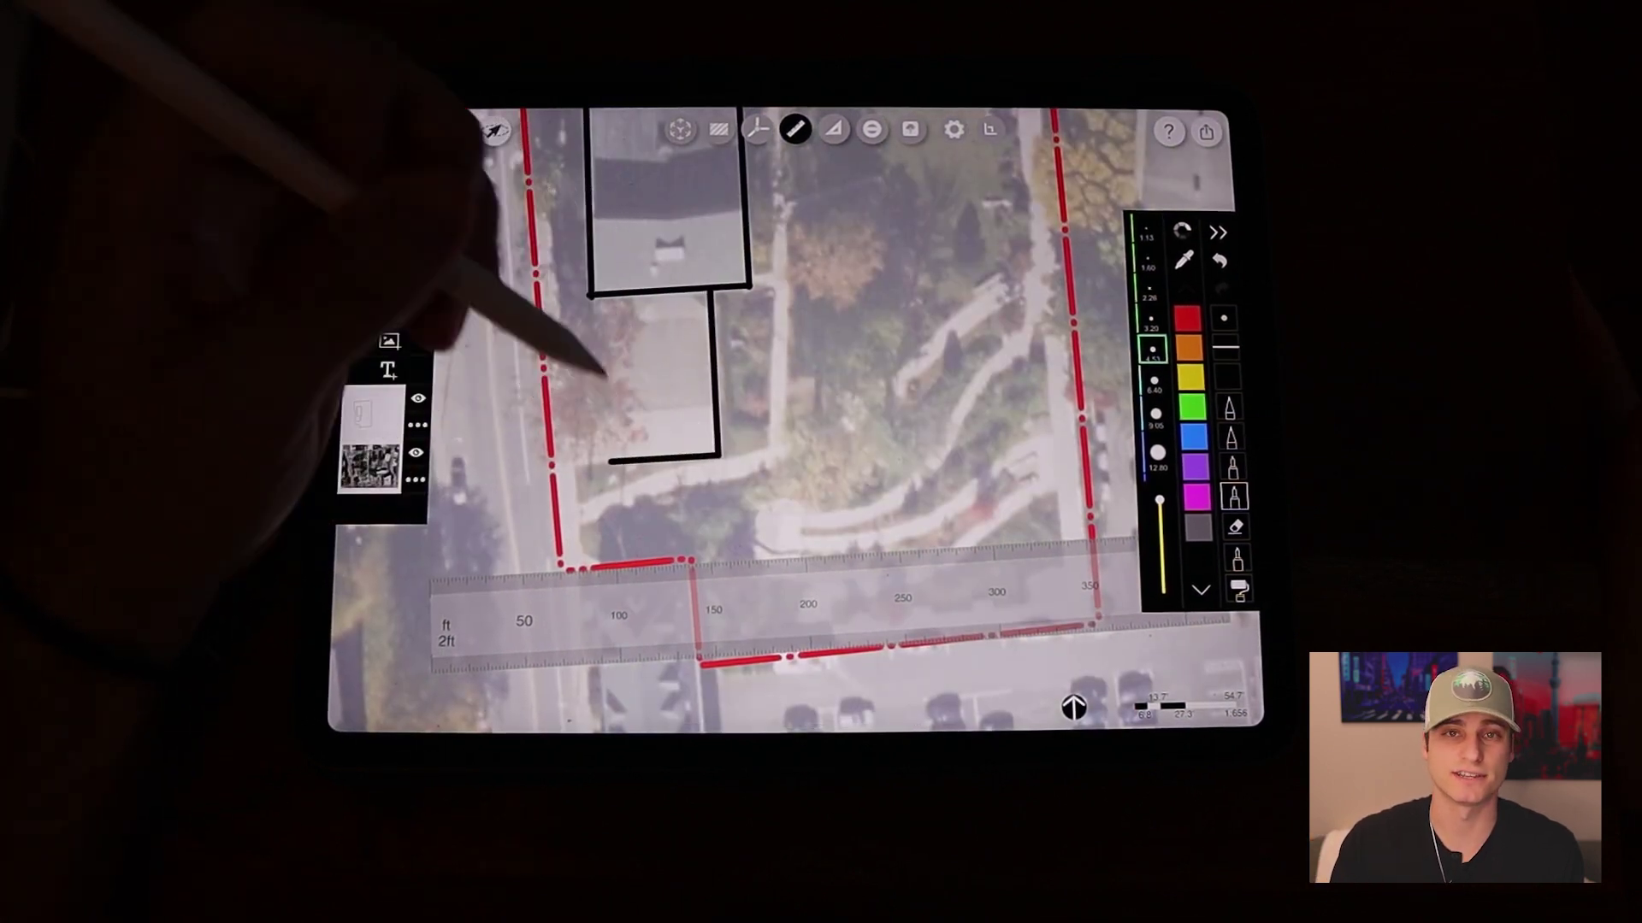
scroll(770, 410, down, 5)
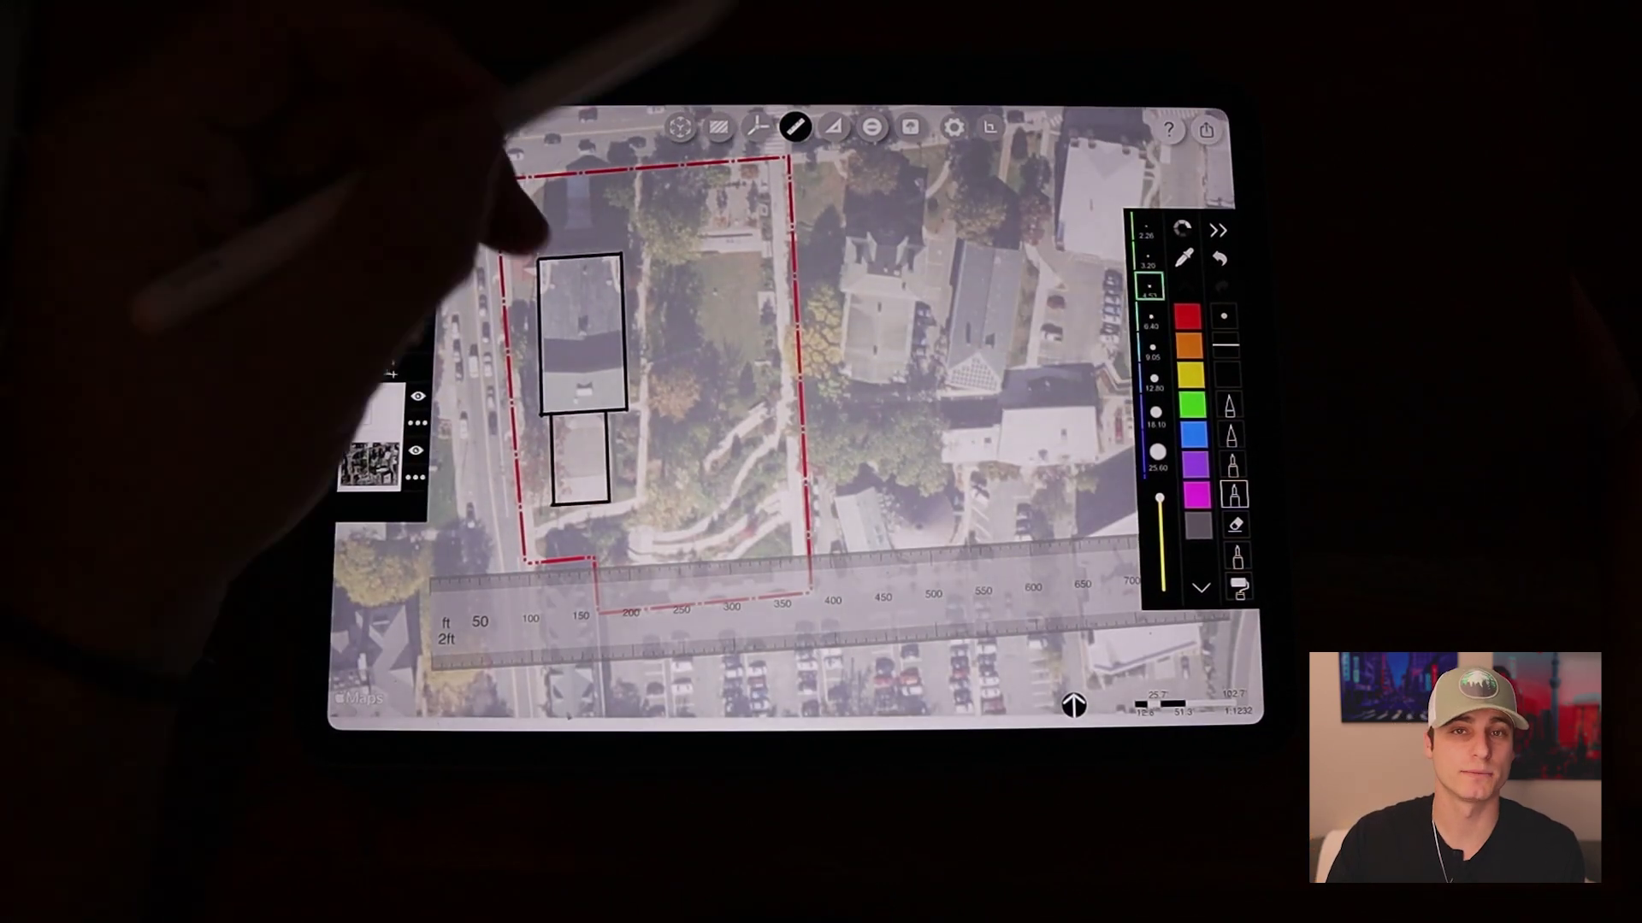
click(418, 423)
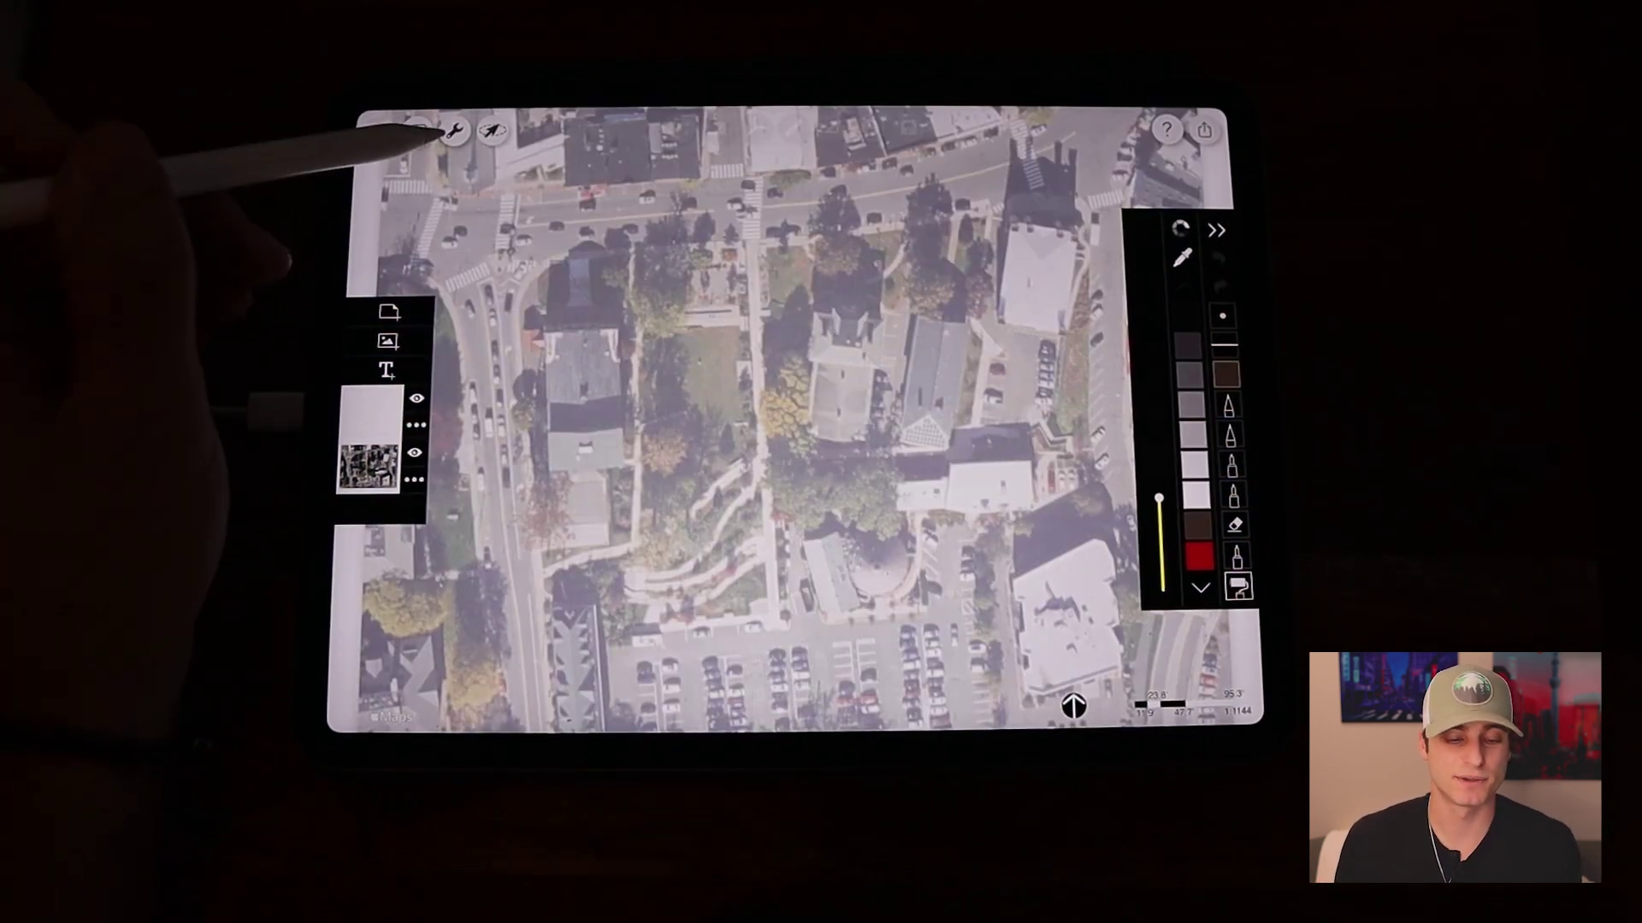
Set the drawing scale from an 18 ft span across parking-space lines.
click(454, 130)
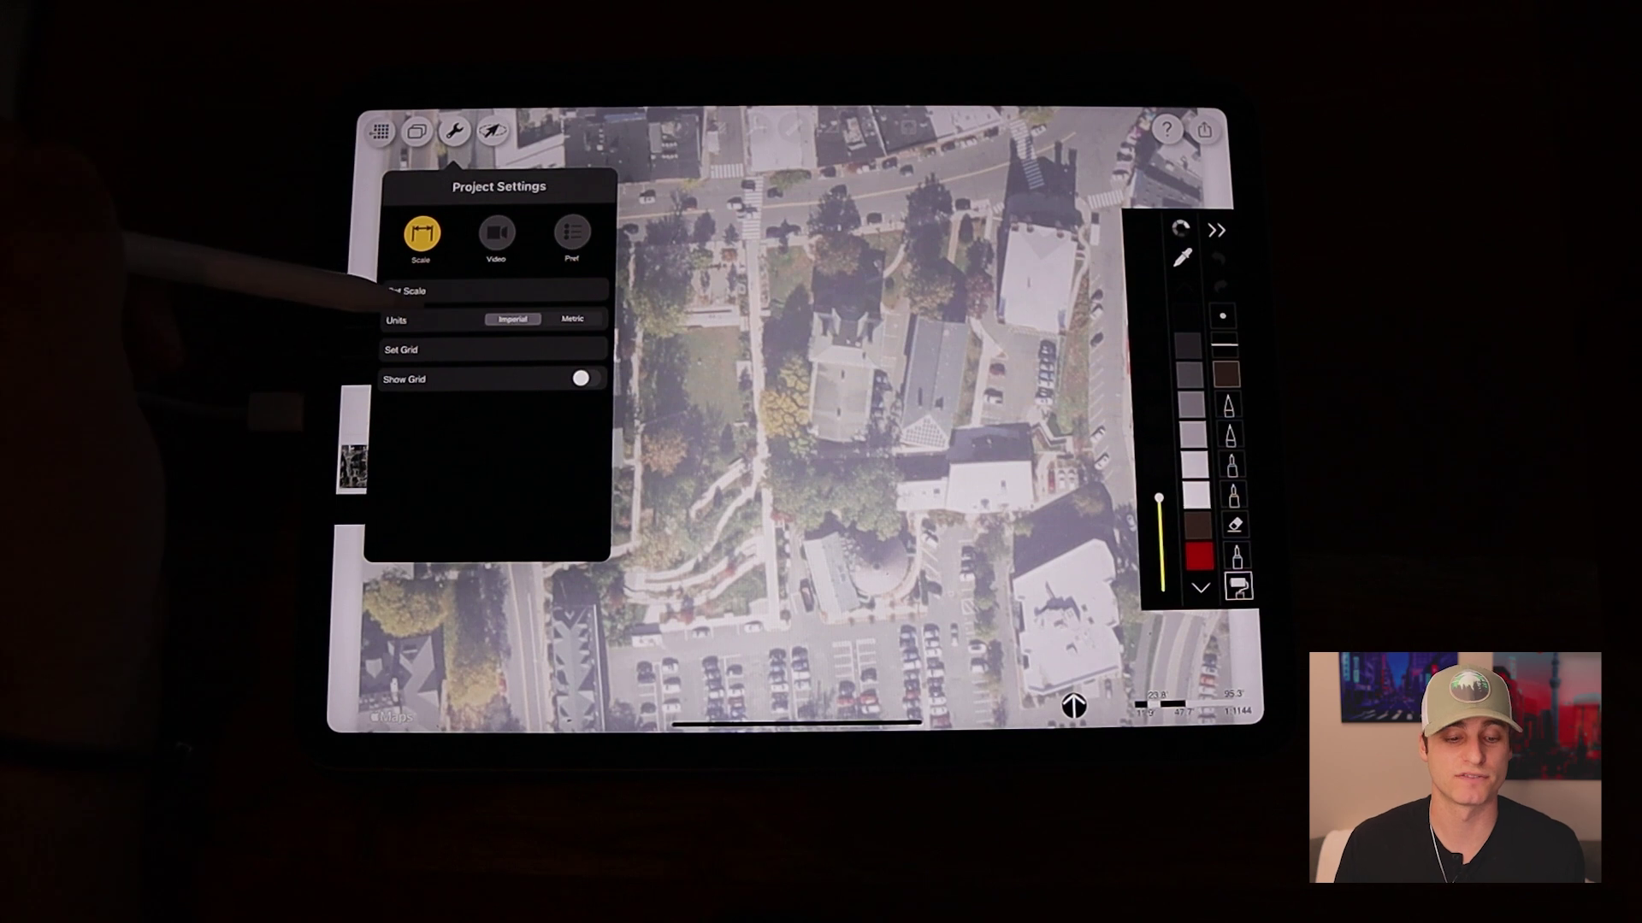
click(411, 291)
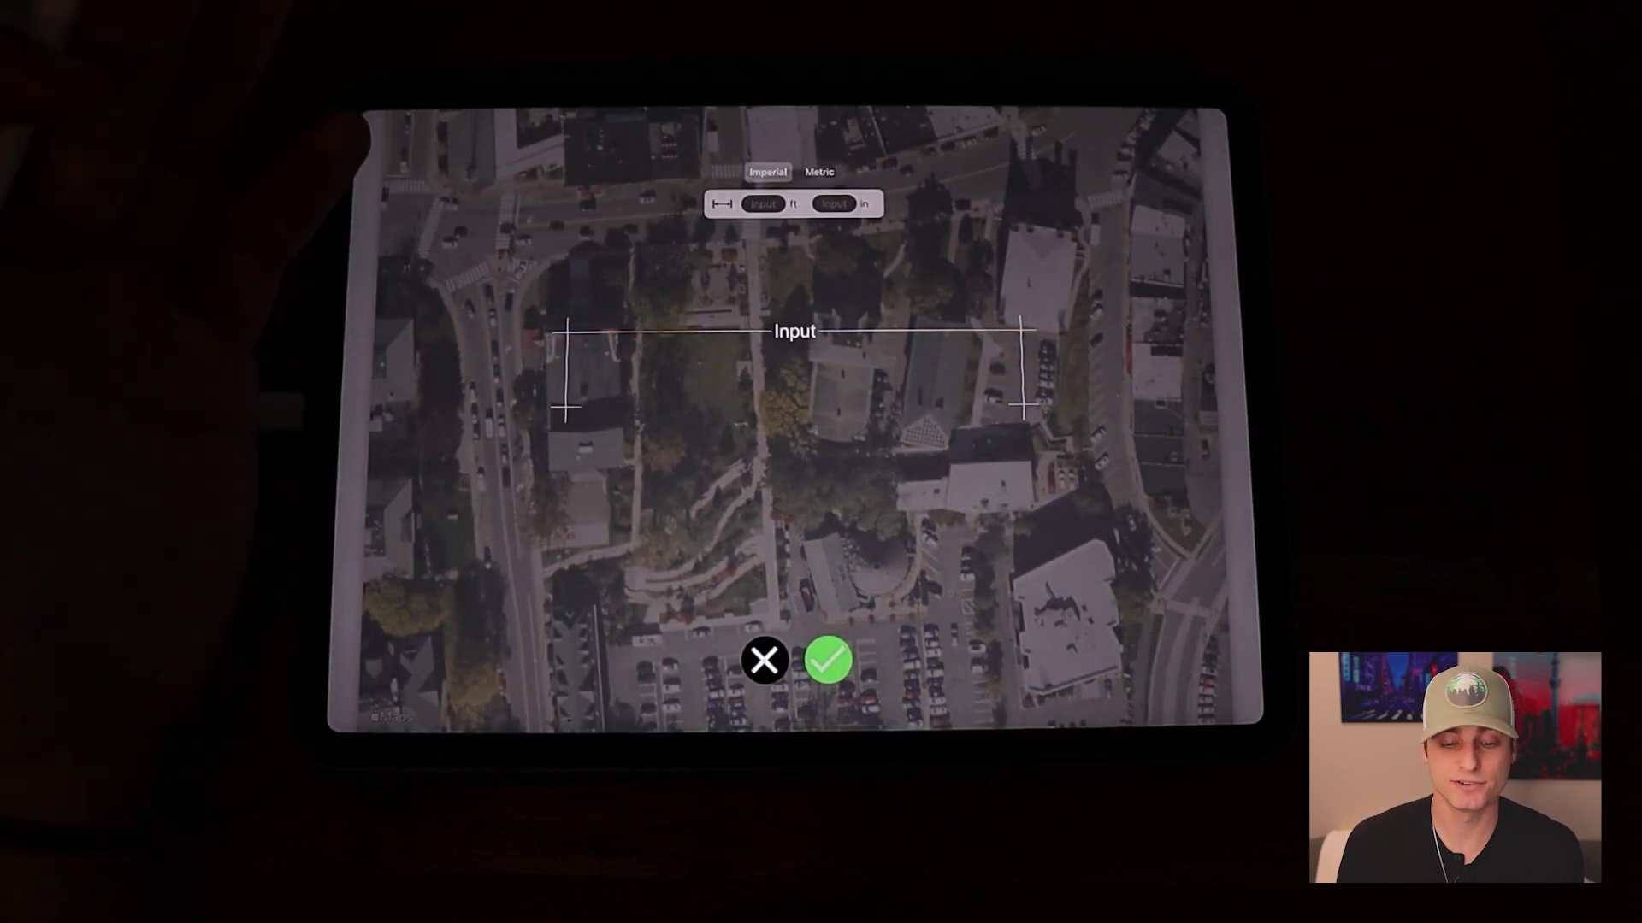
drag(540, 552, 526, 335)
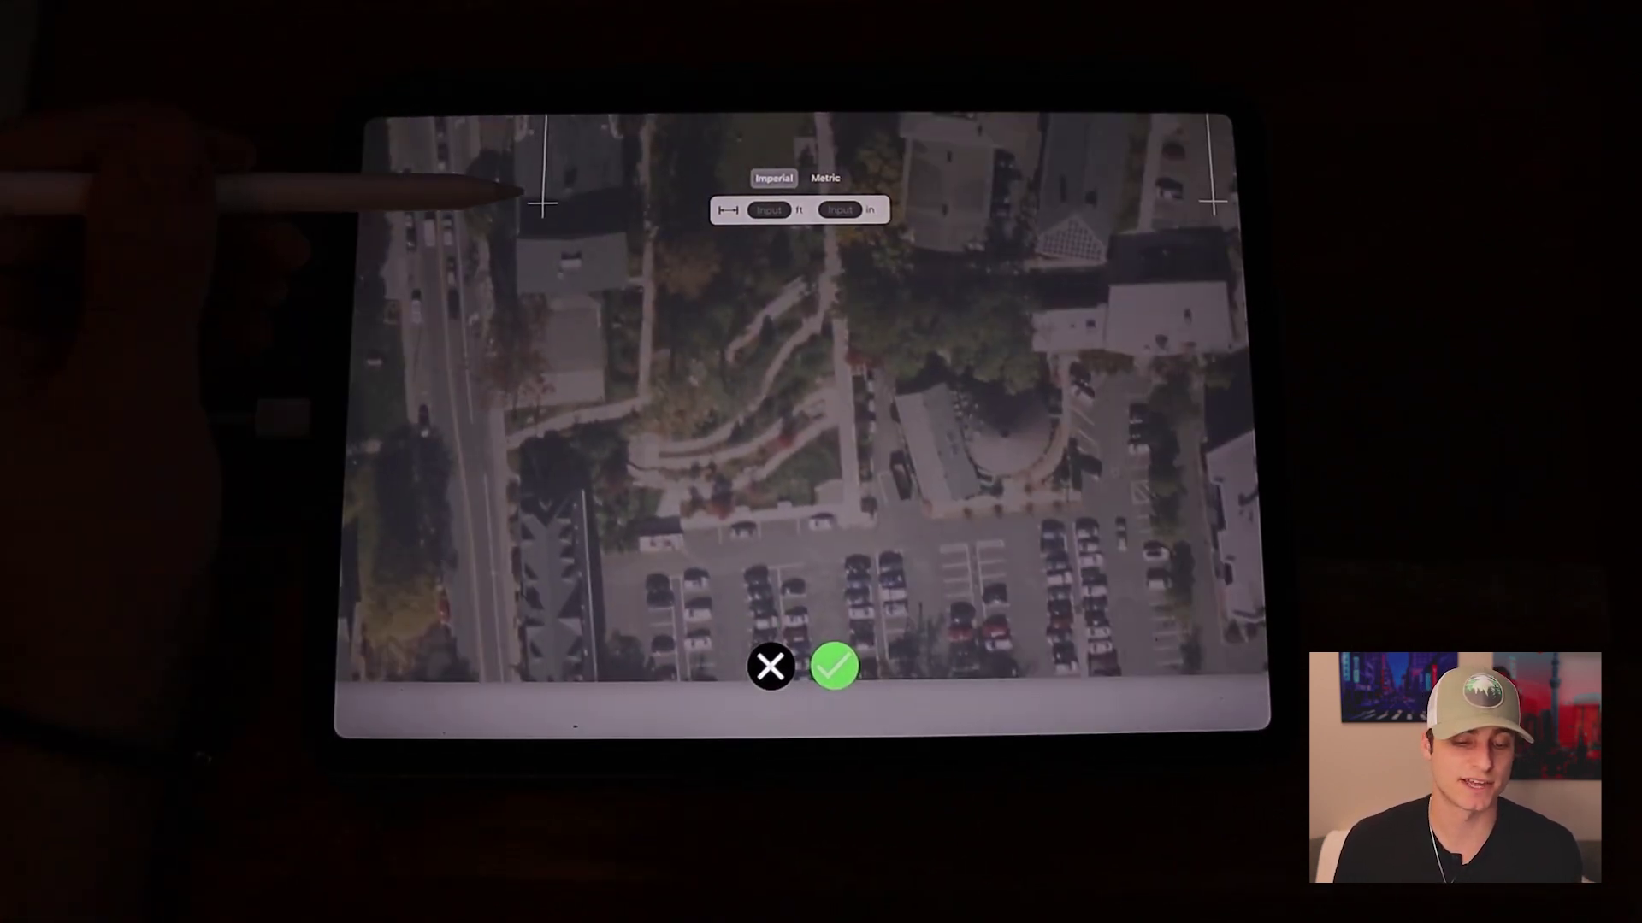
drag(543, 203, 678, 585)
drag(1213, 202, 964, 355)
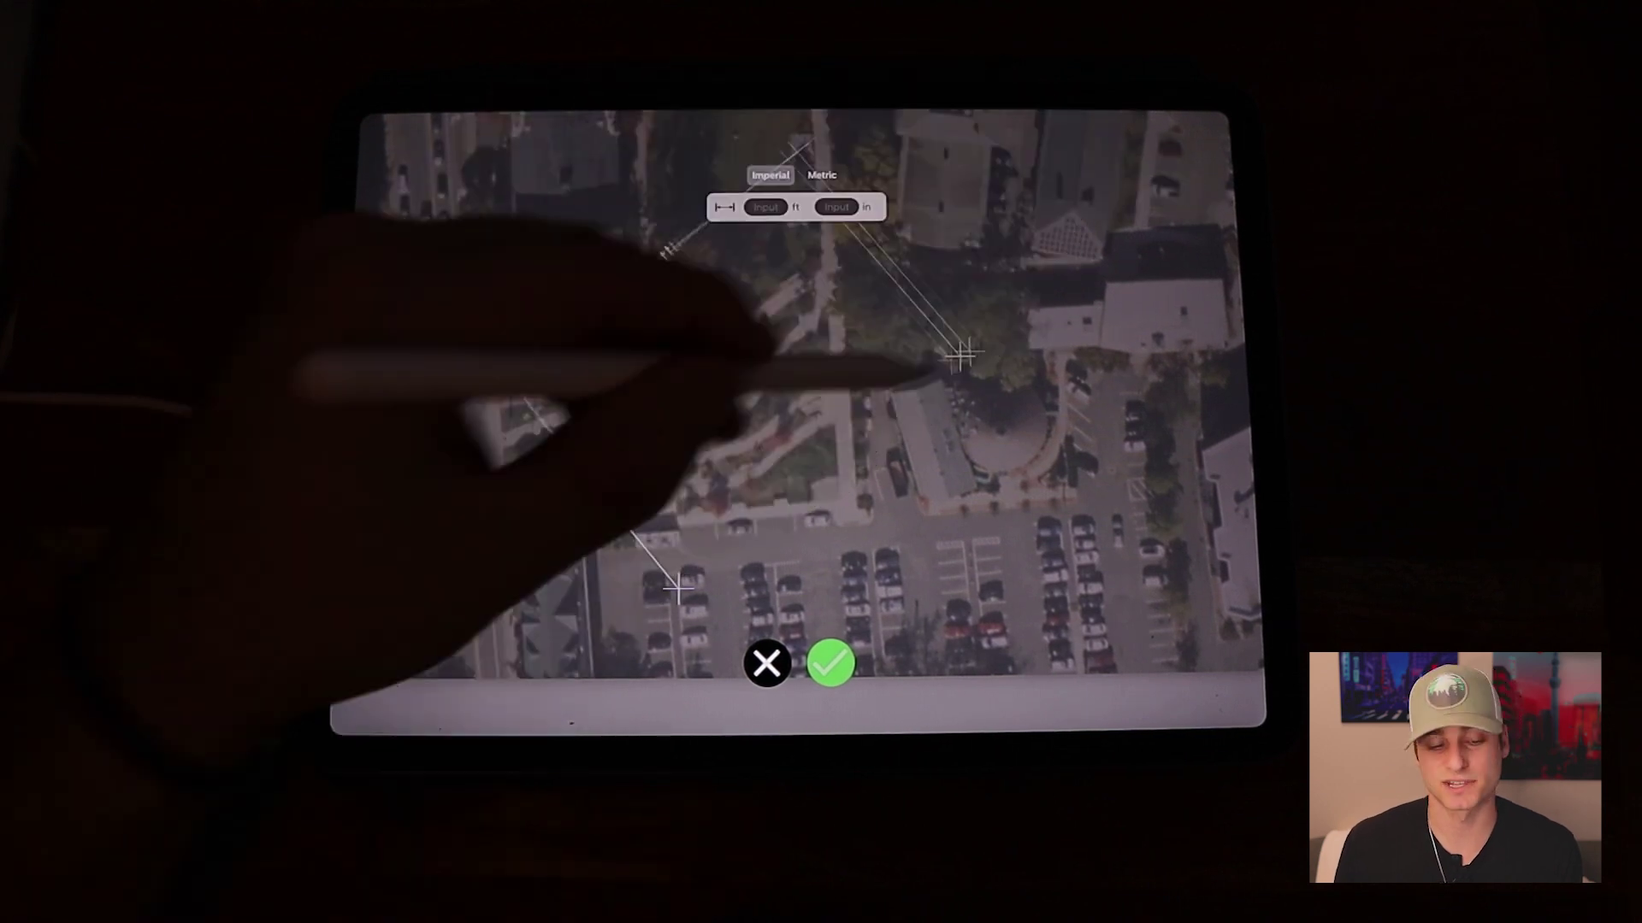
scroll(769, 449, up, 5)
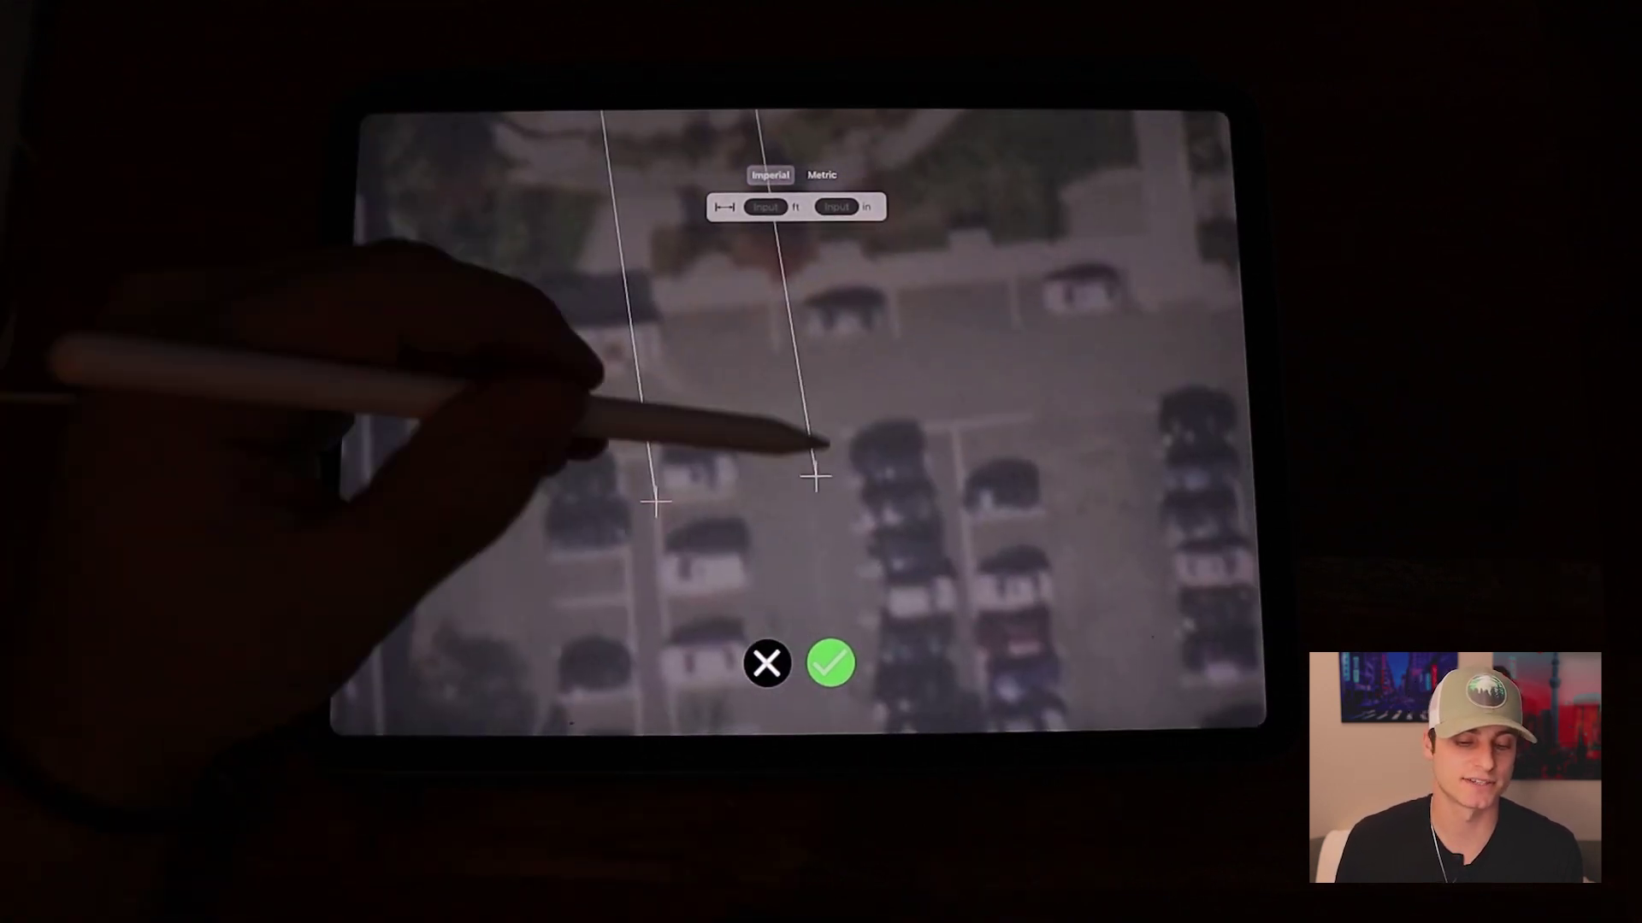
drag(817, 477, 1035, 417)
drag(657, 503, 950, 423)
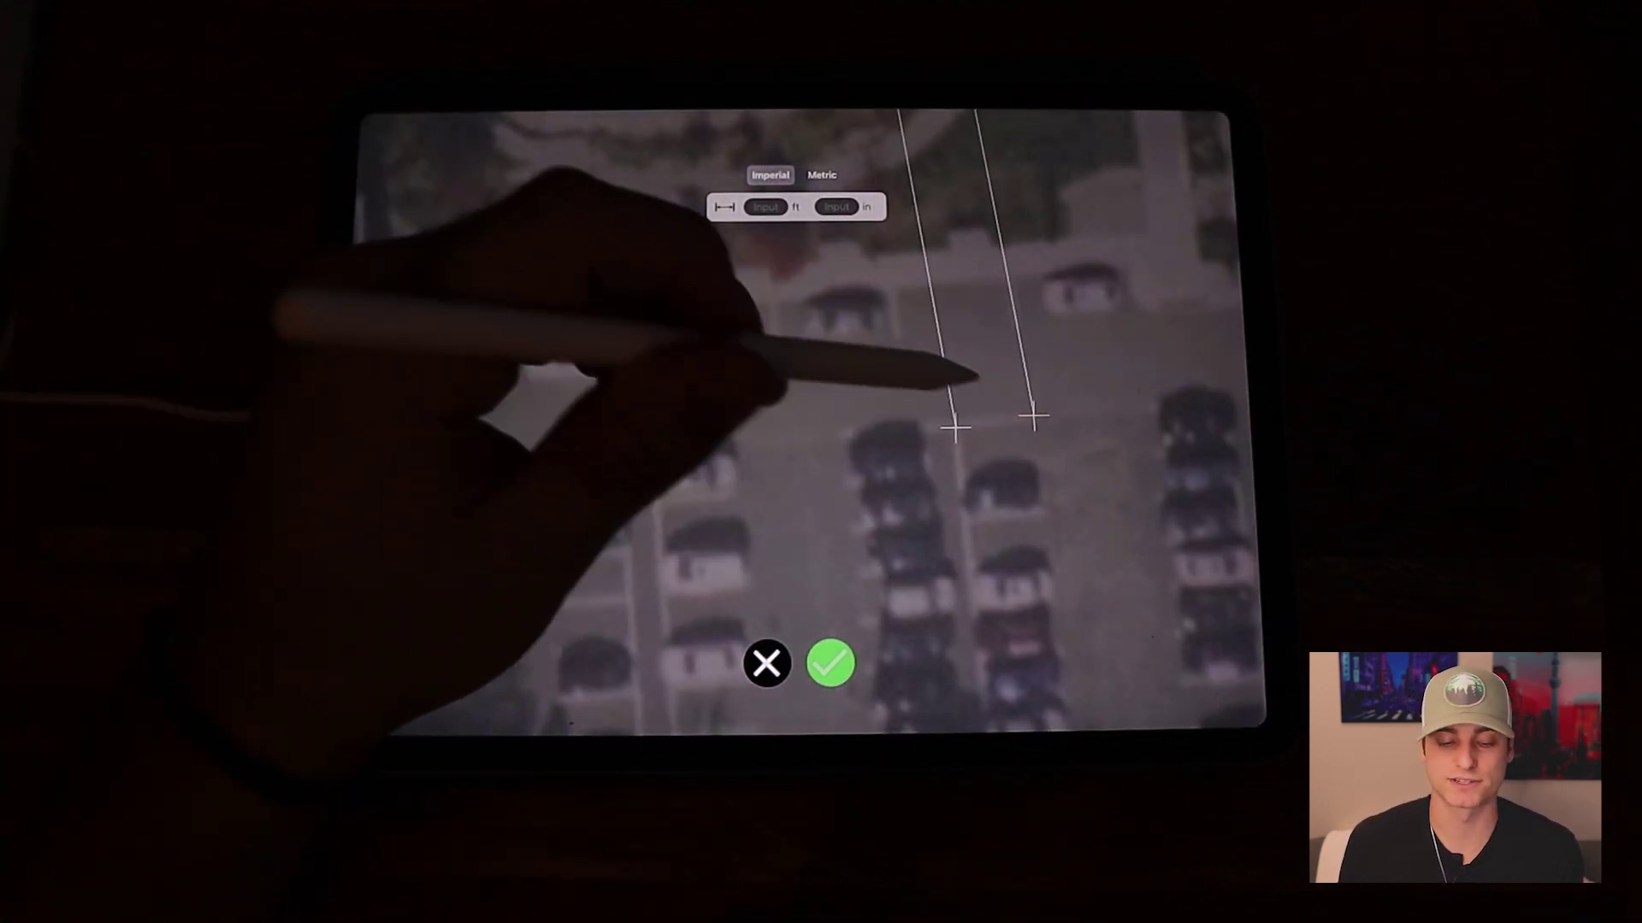
click(766, 207)
text(18)
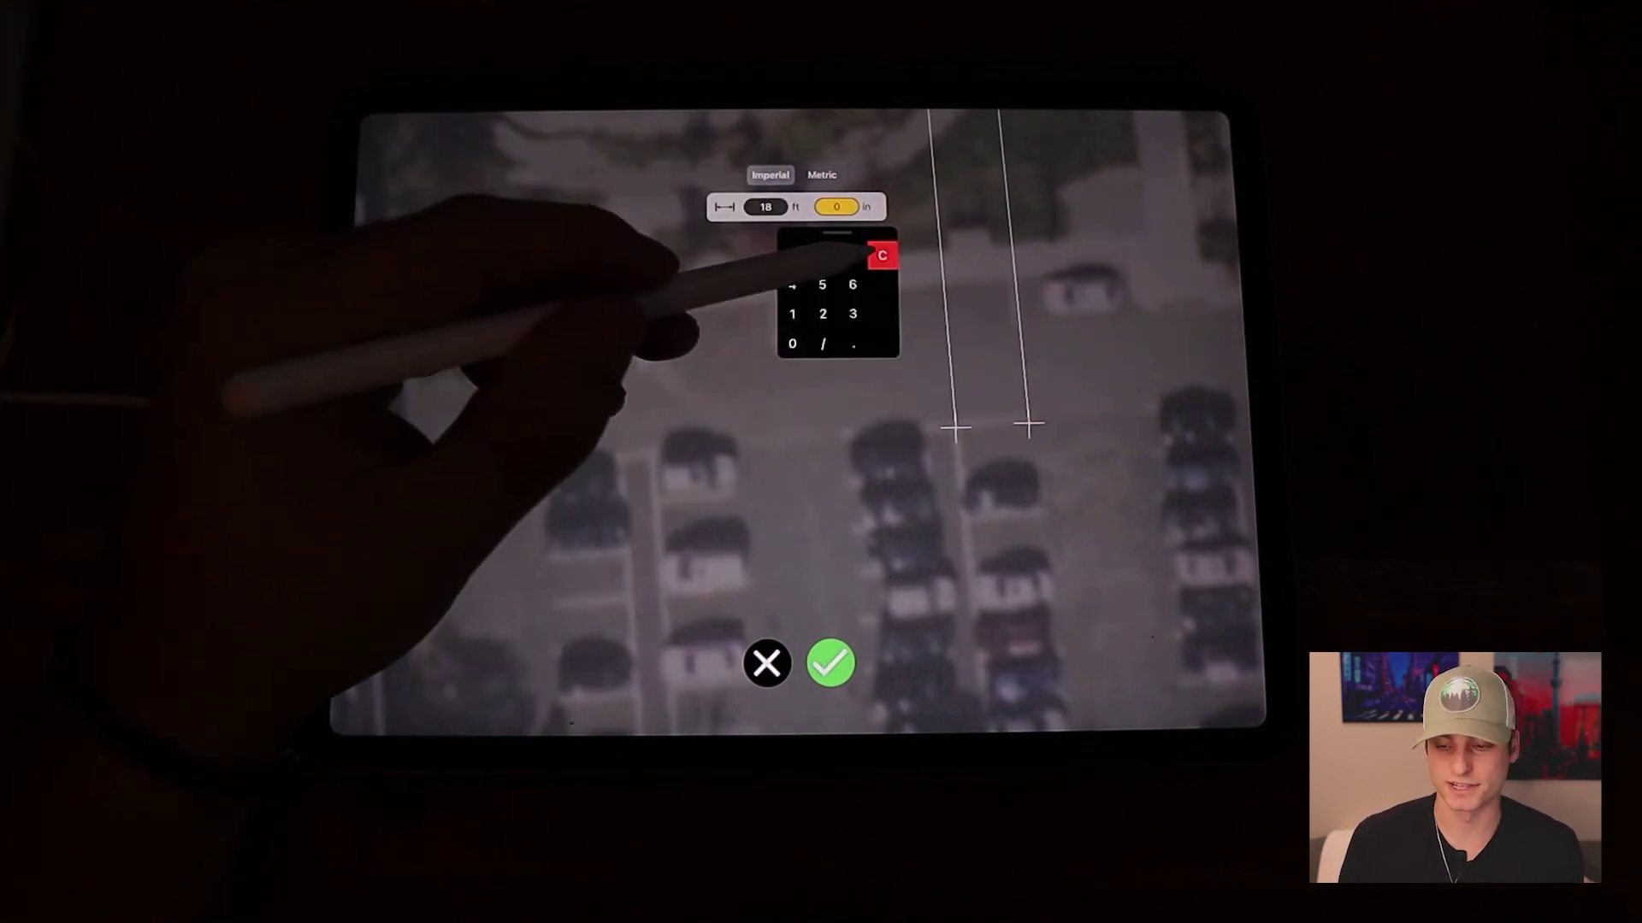
click(830, 662)
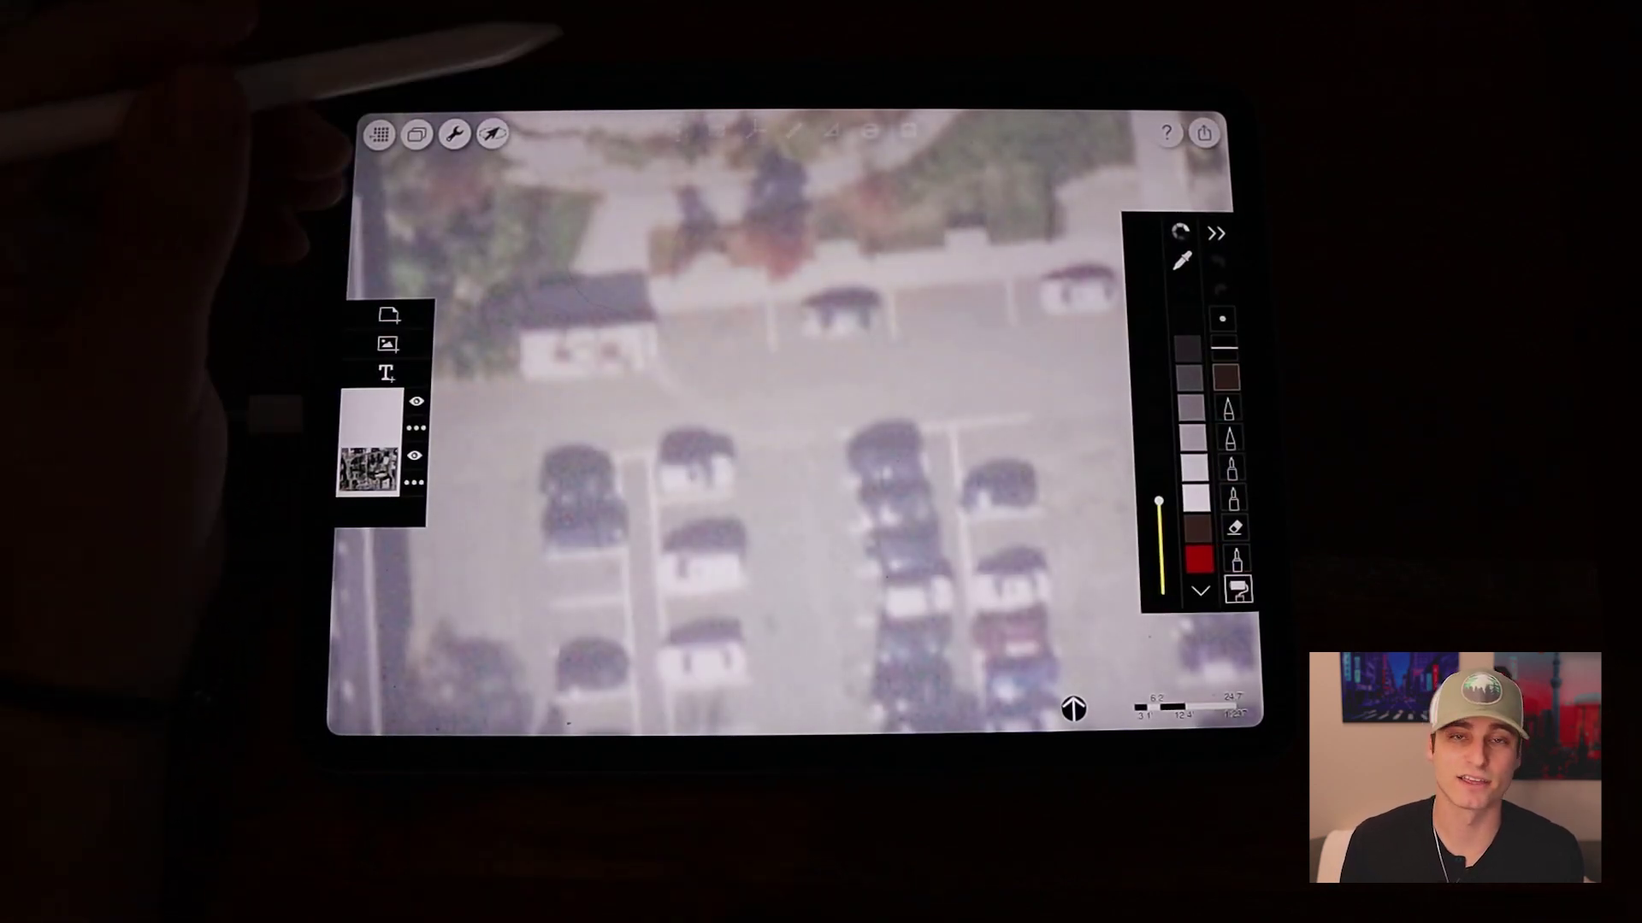
Dismiss the roller-brush warning, switch pen type, and show the measuring ruler.
click(770, 117)
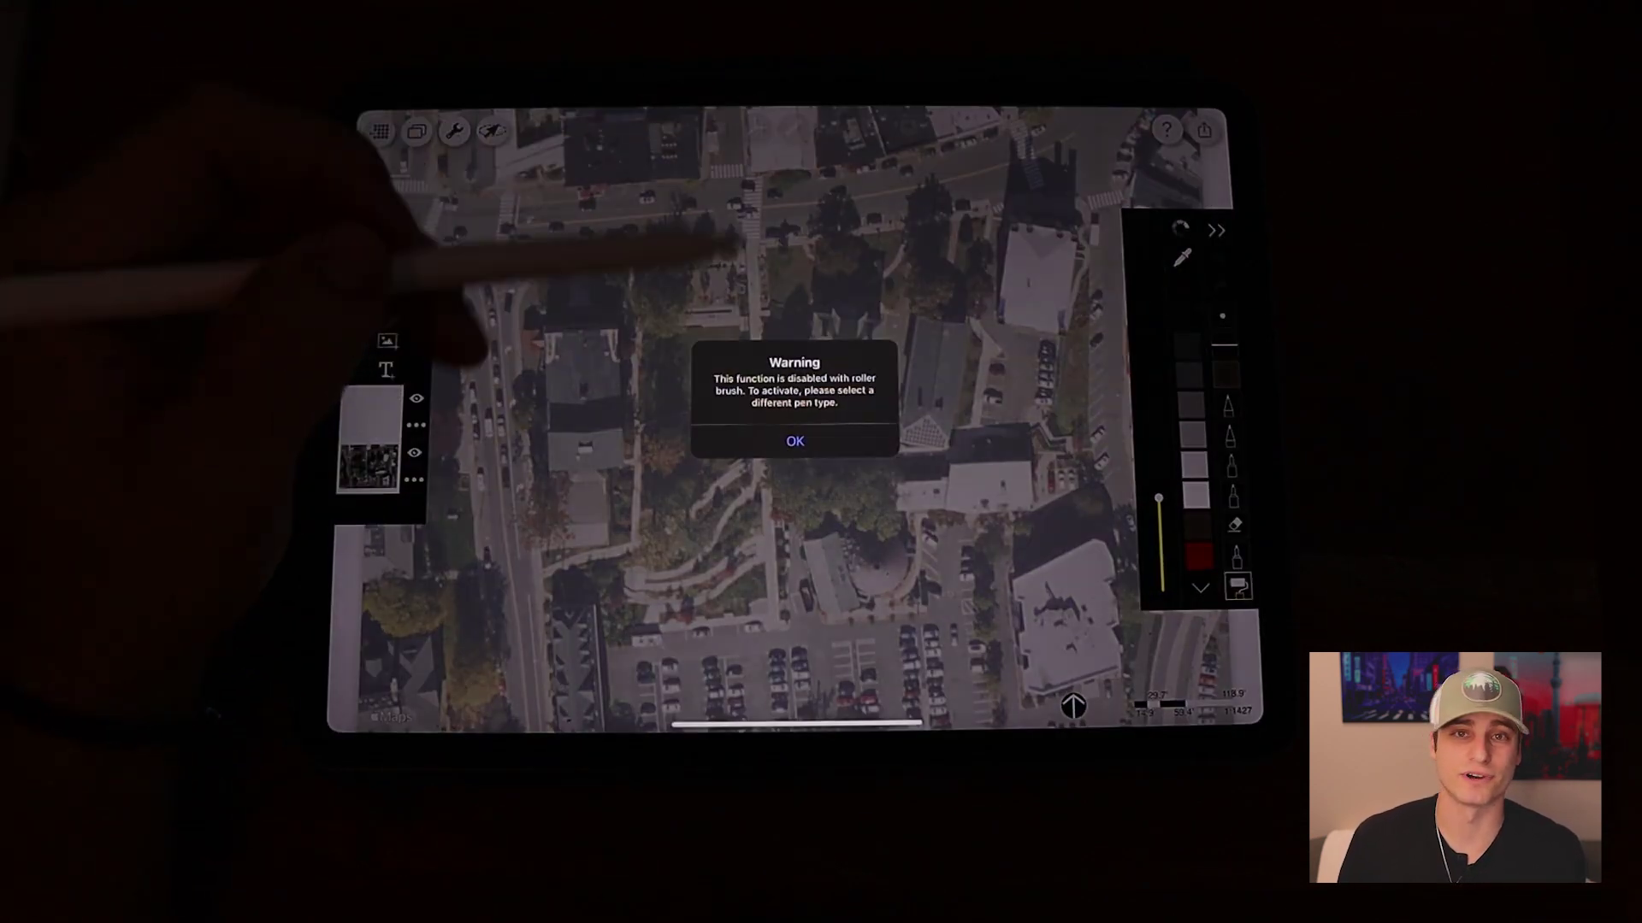
click(792, 440)
click(792, 127)
click(753, 129)
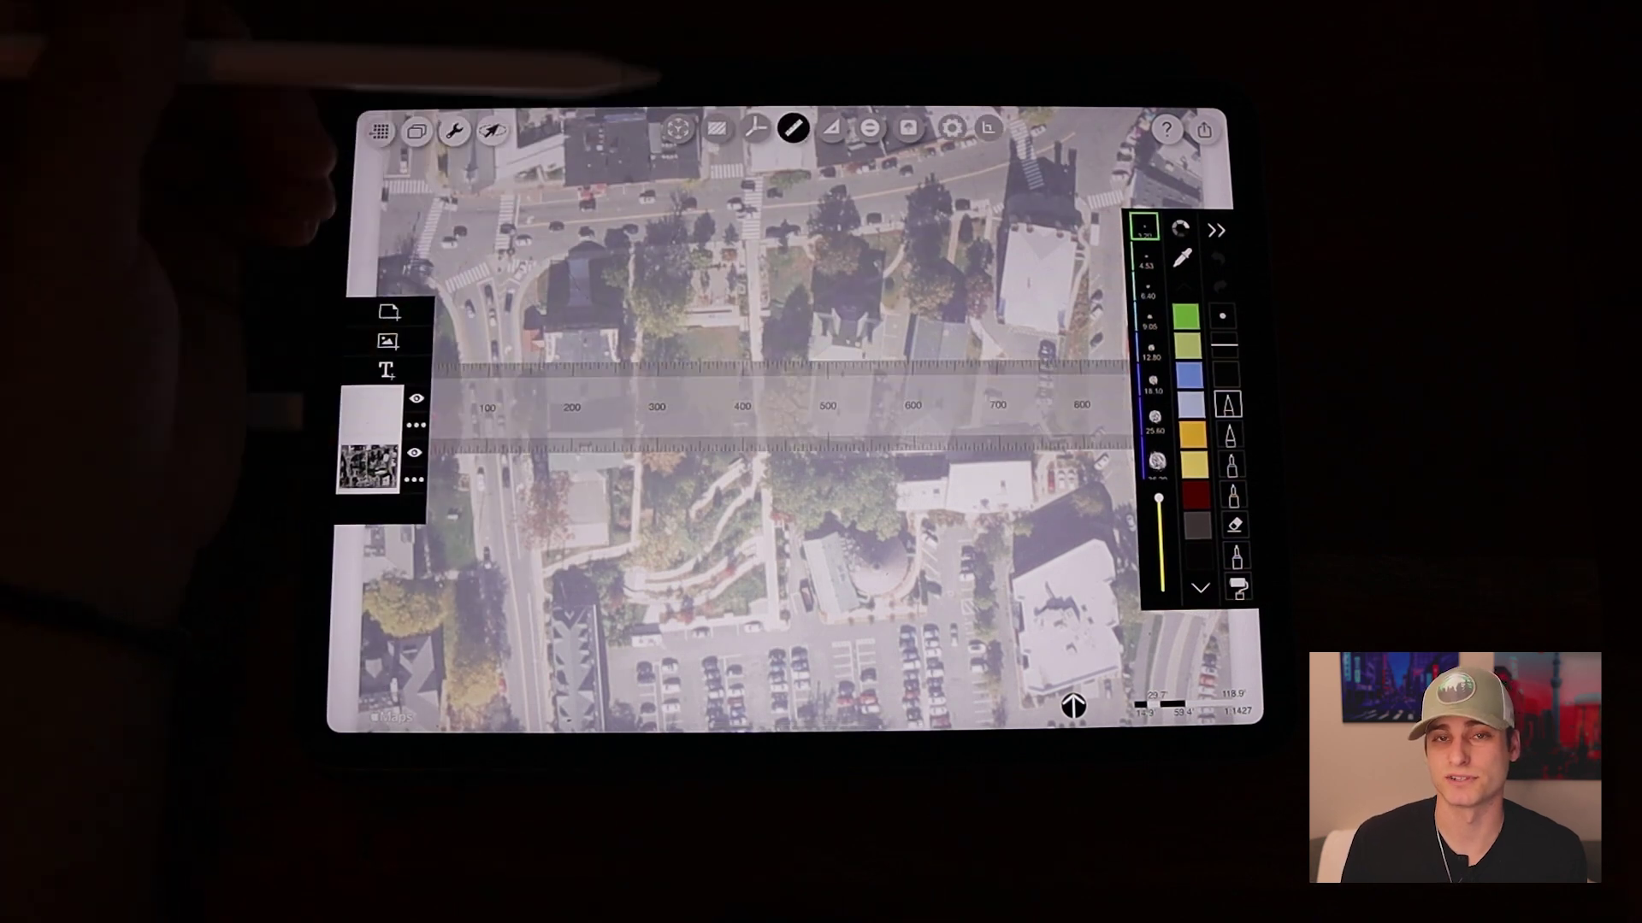
scroll(770, 425, up, 5)
scroll(796, 424, up, 2)
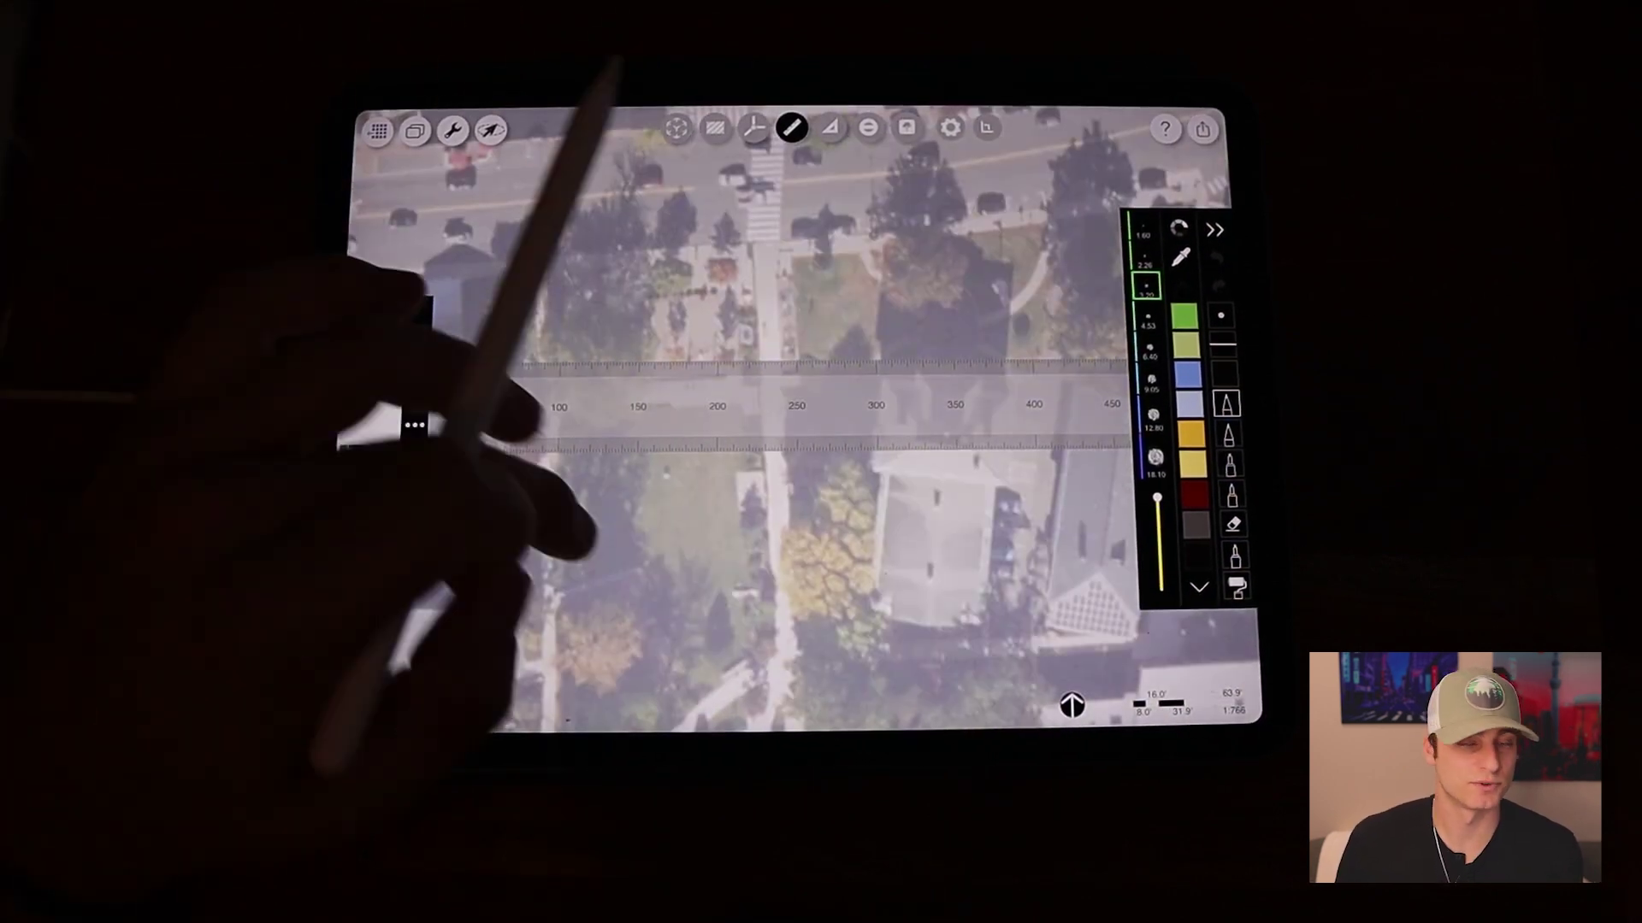
scroll(796, 424, up, 2)
scroll(795, 424, up, 2)
scroll(795, 424, up, 2)
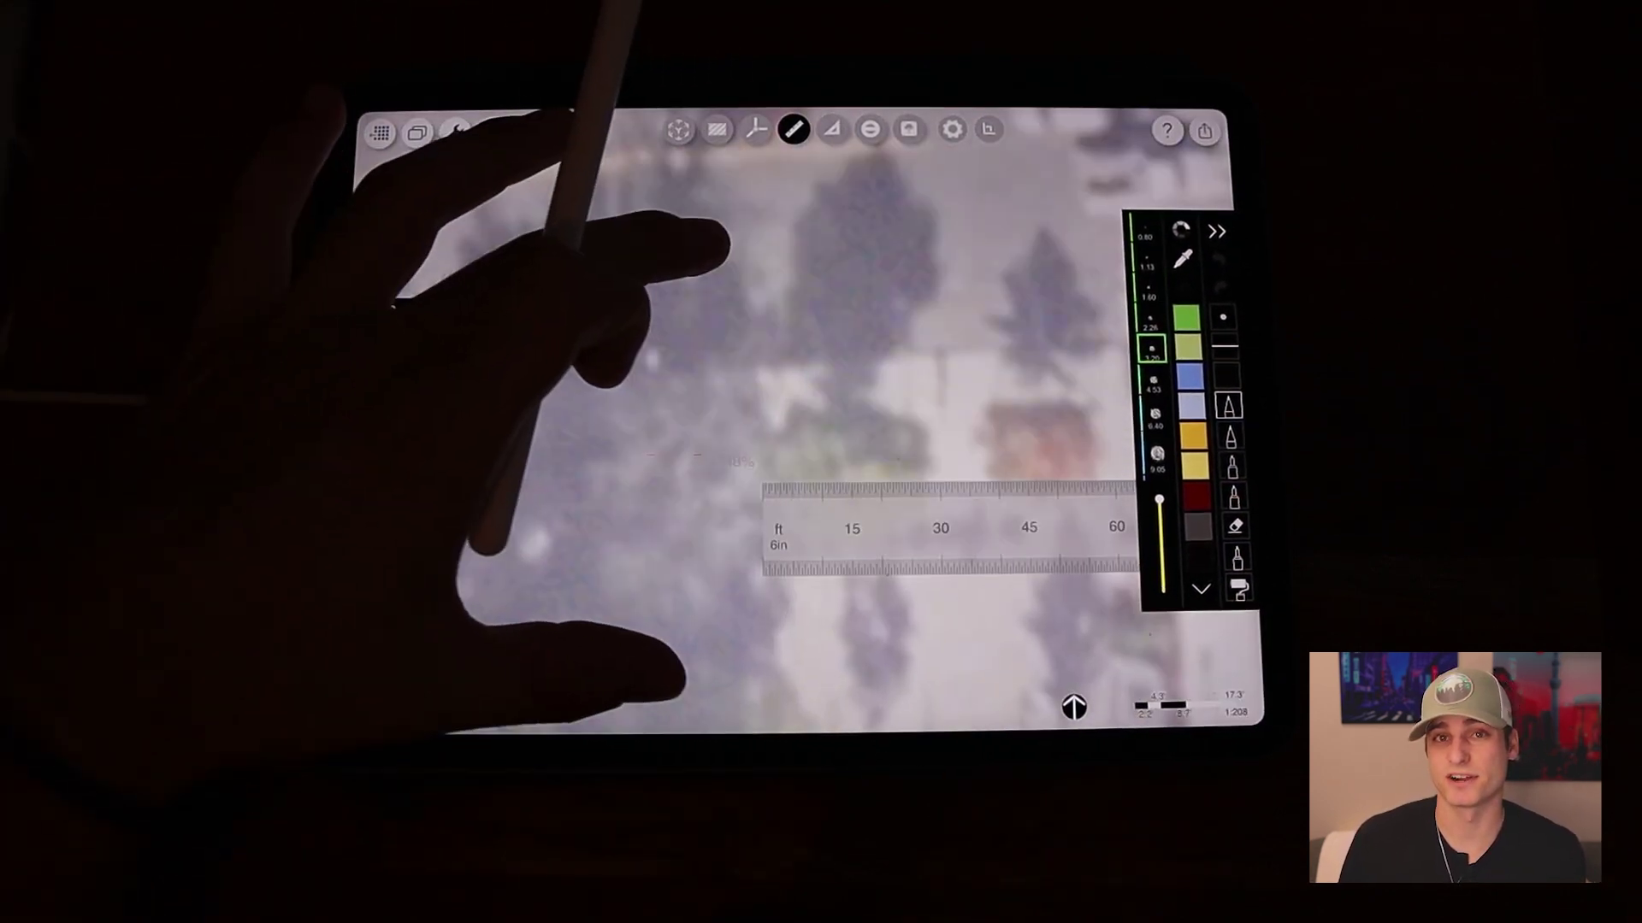
scroll(770, 424, down, 3)
scroll(770, 423, down, 3)
scroll(770, 423, down, 3)
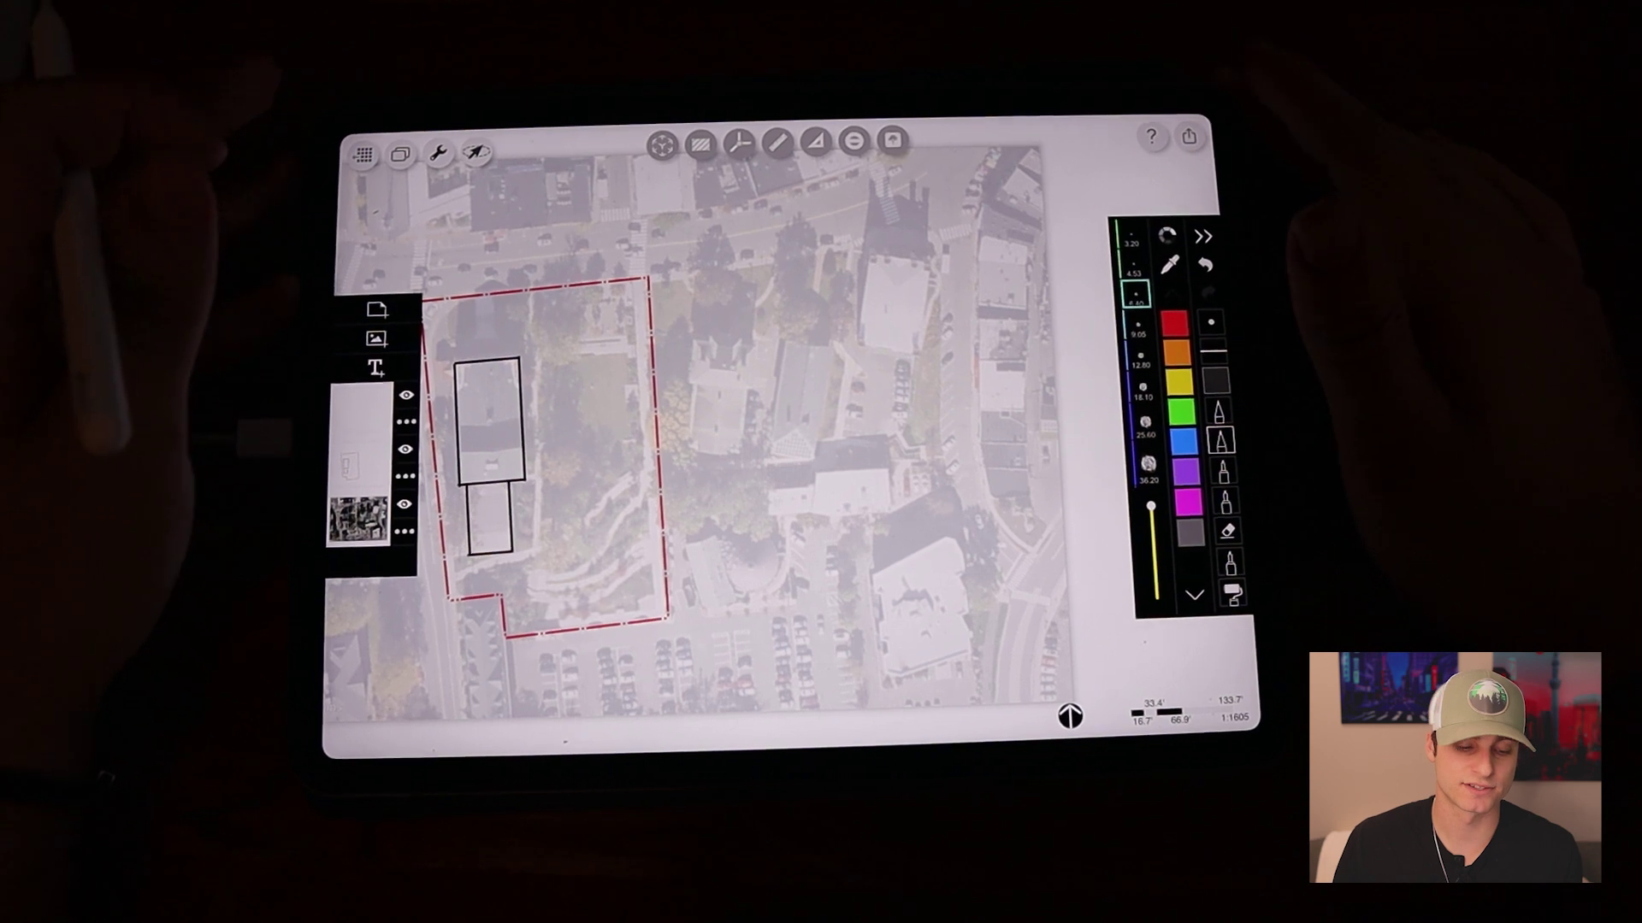
scroll(578, 437, up, 2)
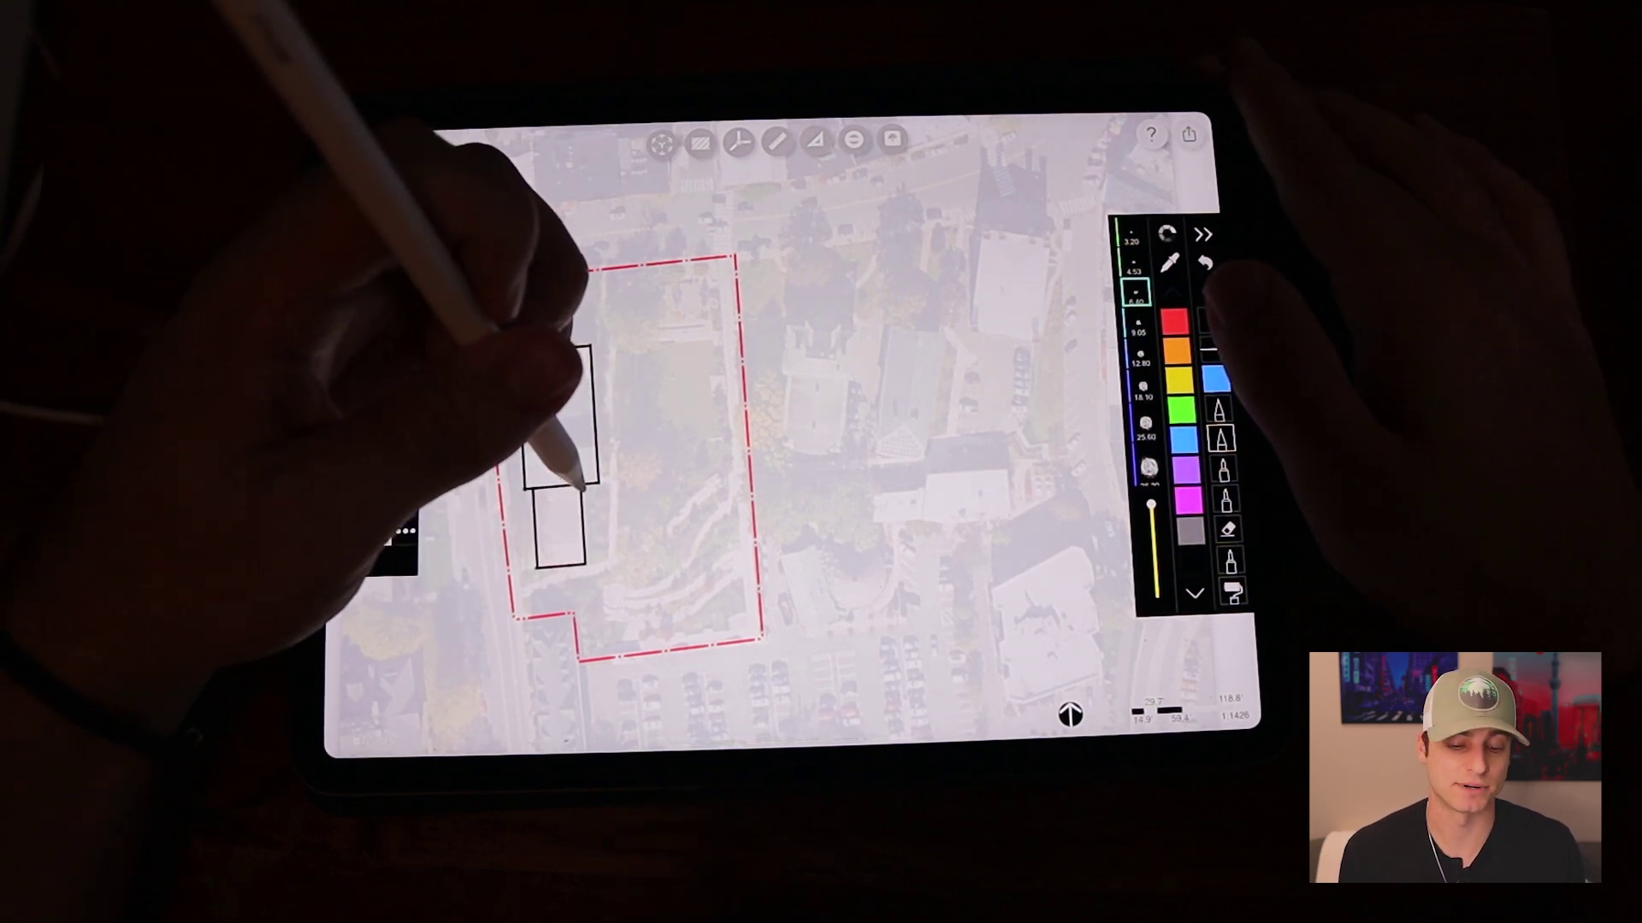
Sketch a blue zone in the lower site and green zones above it.
mouse_move(578, 507)
mouse_down()
mouse_move(569, 604)
mouse_move(659, 653)
mouse_move(752, 578)
mouse_move(664, 481)
mouse_up()
mouse_move(569, 496)
mouse_down()
mouse_move(585, 645)
mouse_move(722, 630)
mouse_move(692, 483)
mouse_up()
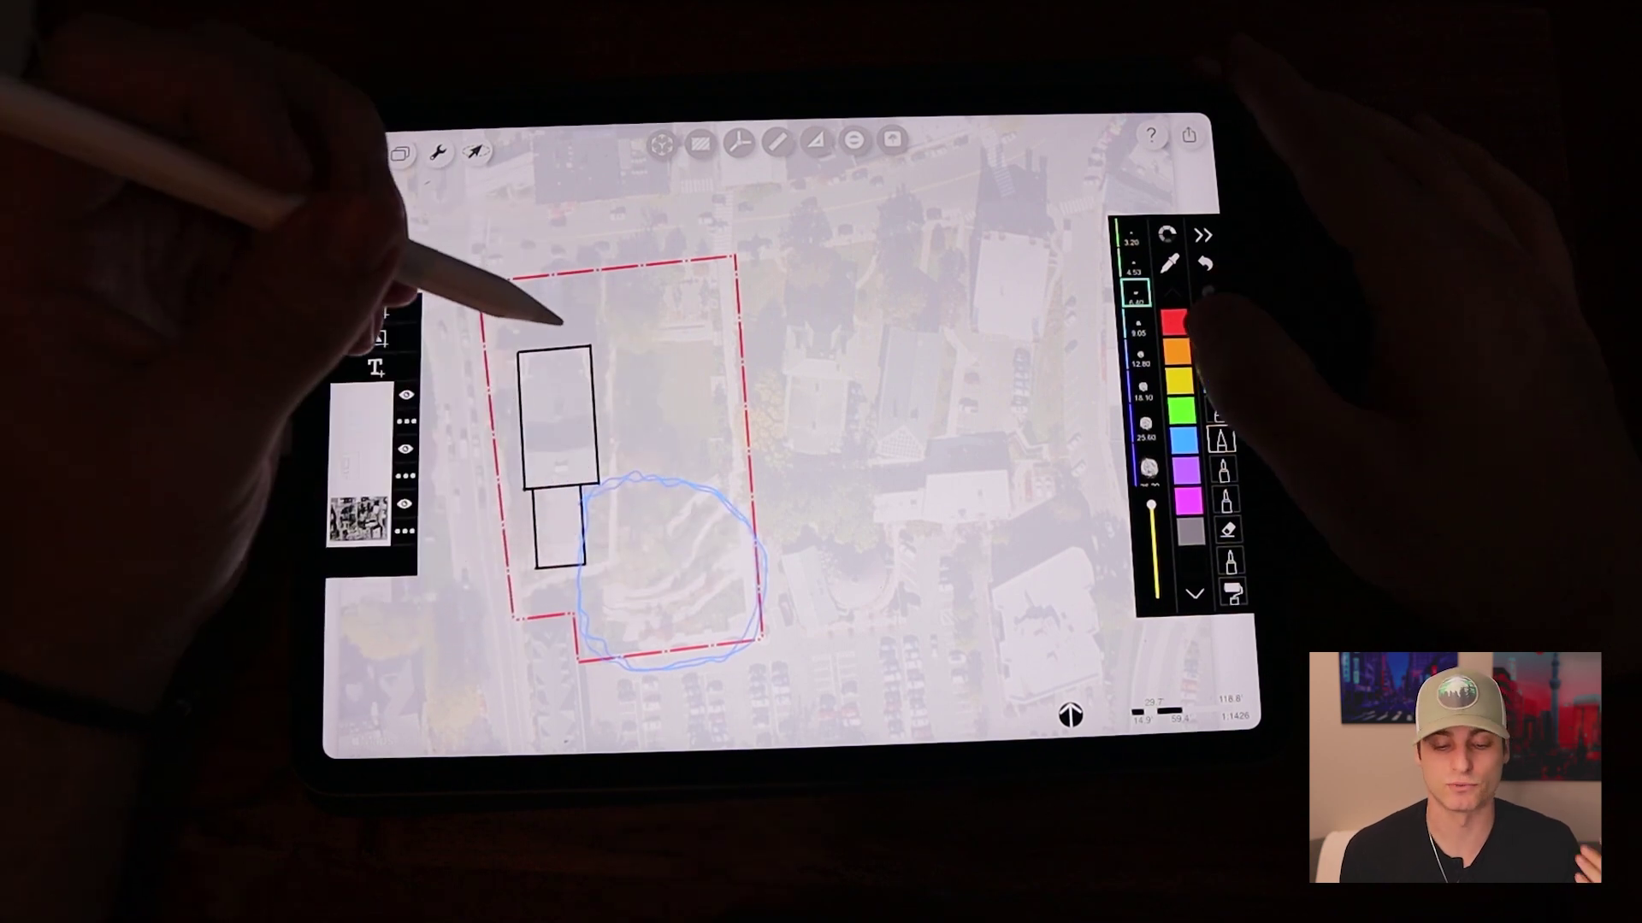
click(1180, 411)
mouse_move(603, 483)
mouse_down()
mouse_move(679, 472)
mouse_move(748, 360)
mouse_up()
mouse_move(584, 360)
mouse_down()
mouse_move(586, 459)
mouse_move(733, 410)
mouse_move(660, 343)
mouse_up()
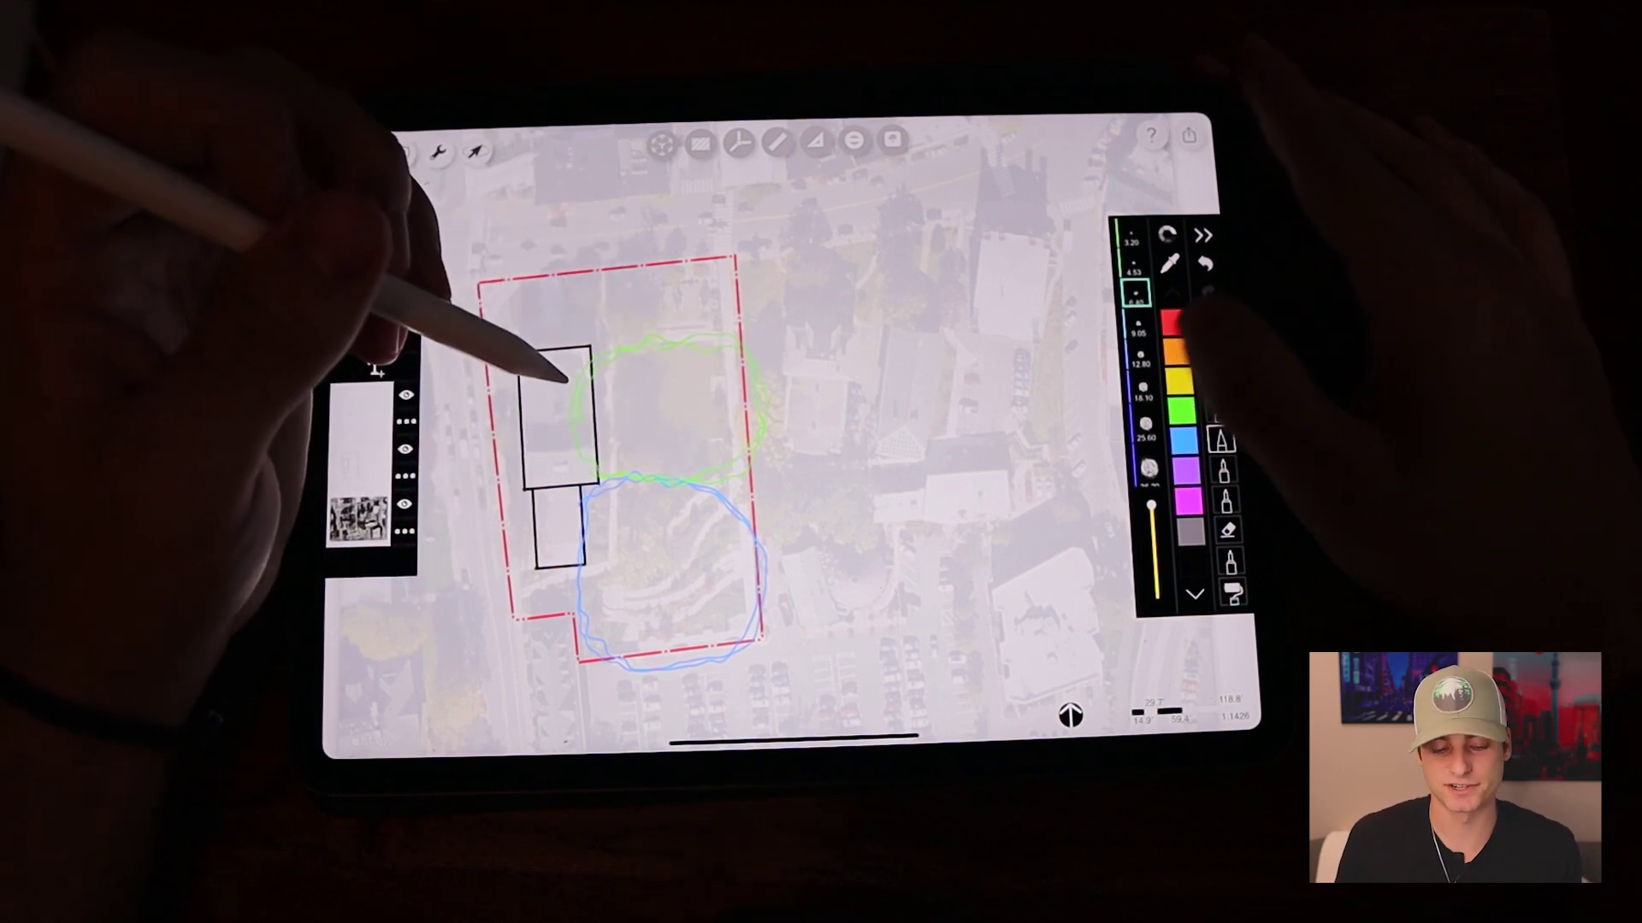
Draw an orange bubble along the site's top strip.
drag(667, 337, 755, 332)
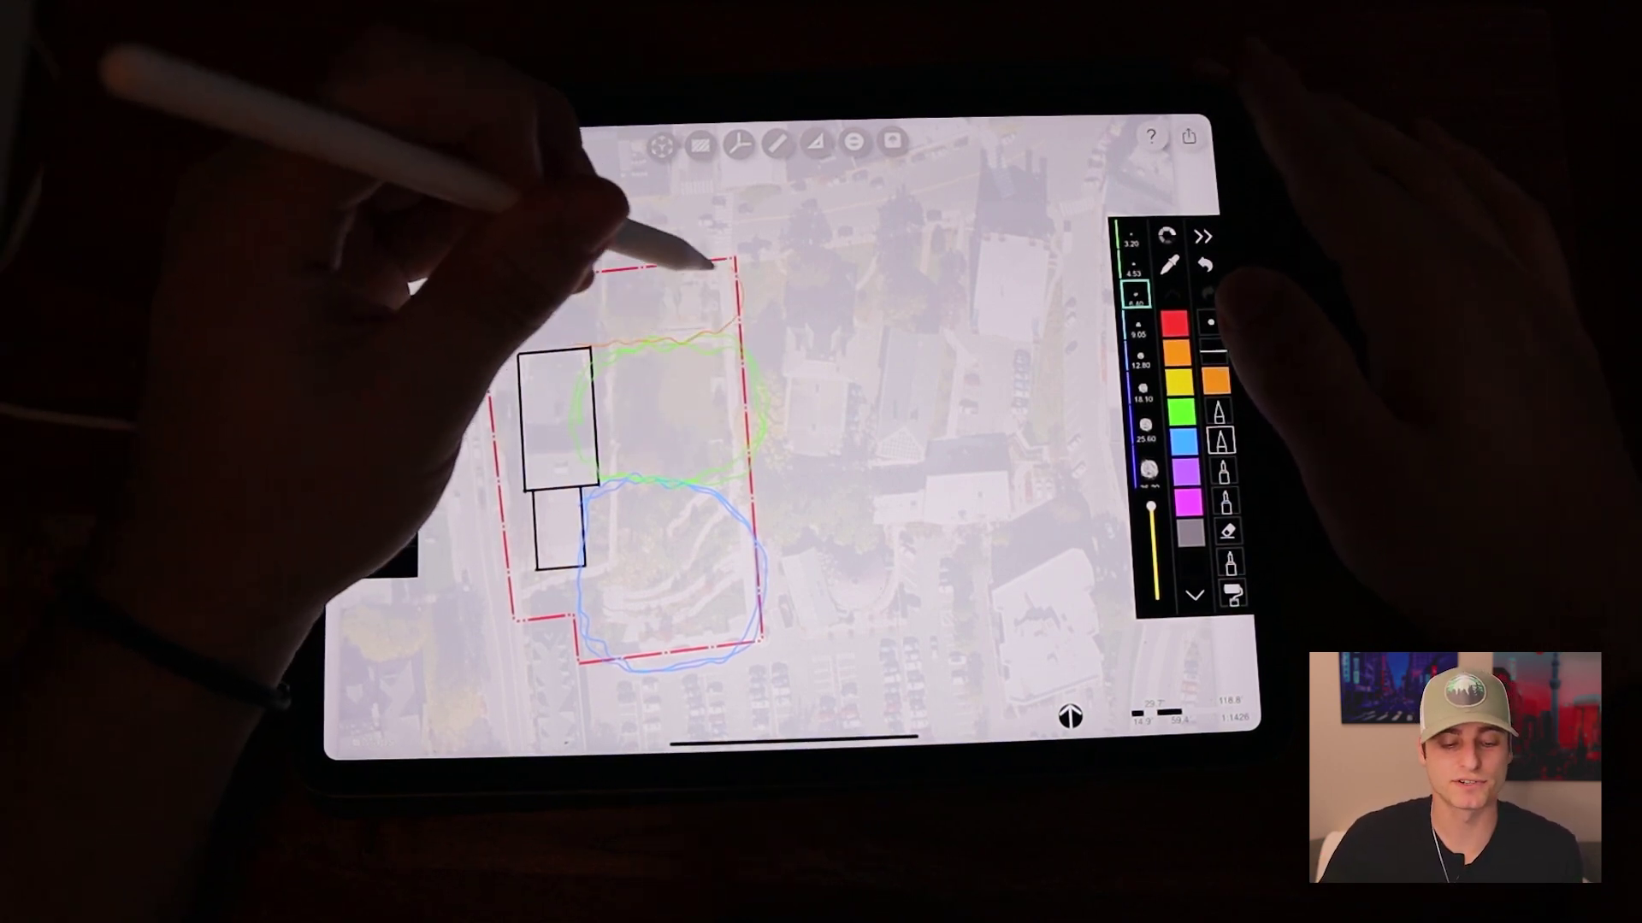
drag(738, 274, 490, 297)
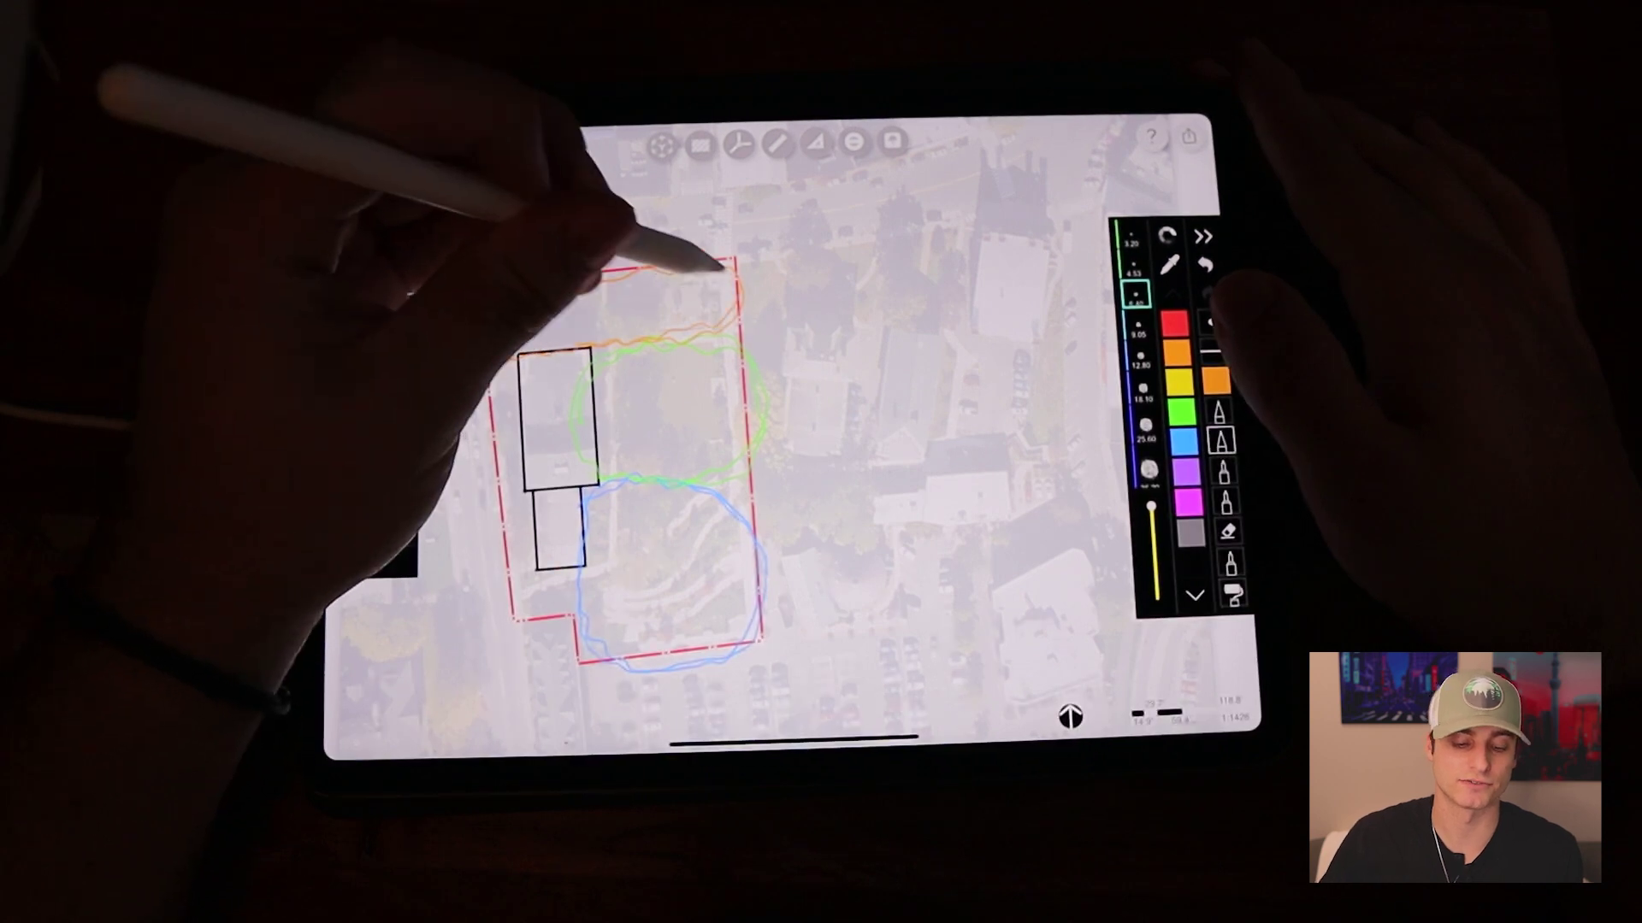
drag(714, 260, 519, 284)
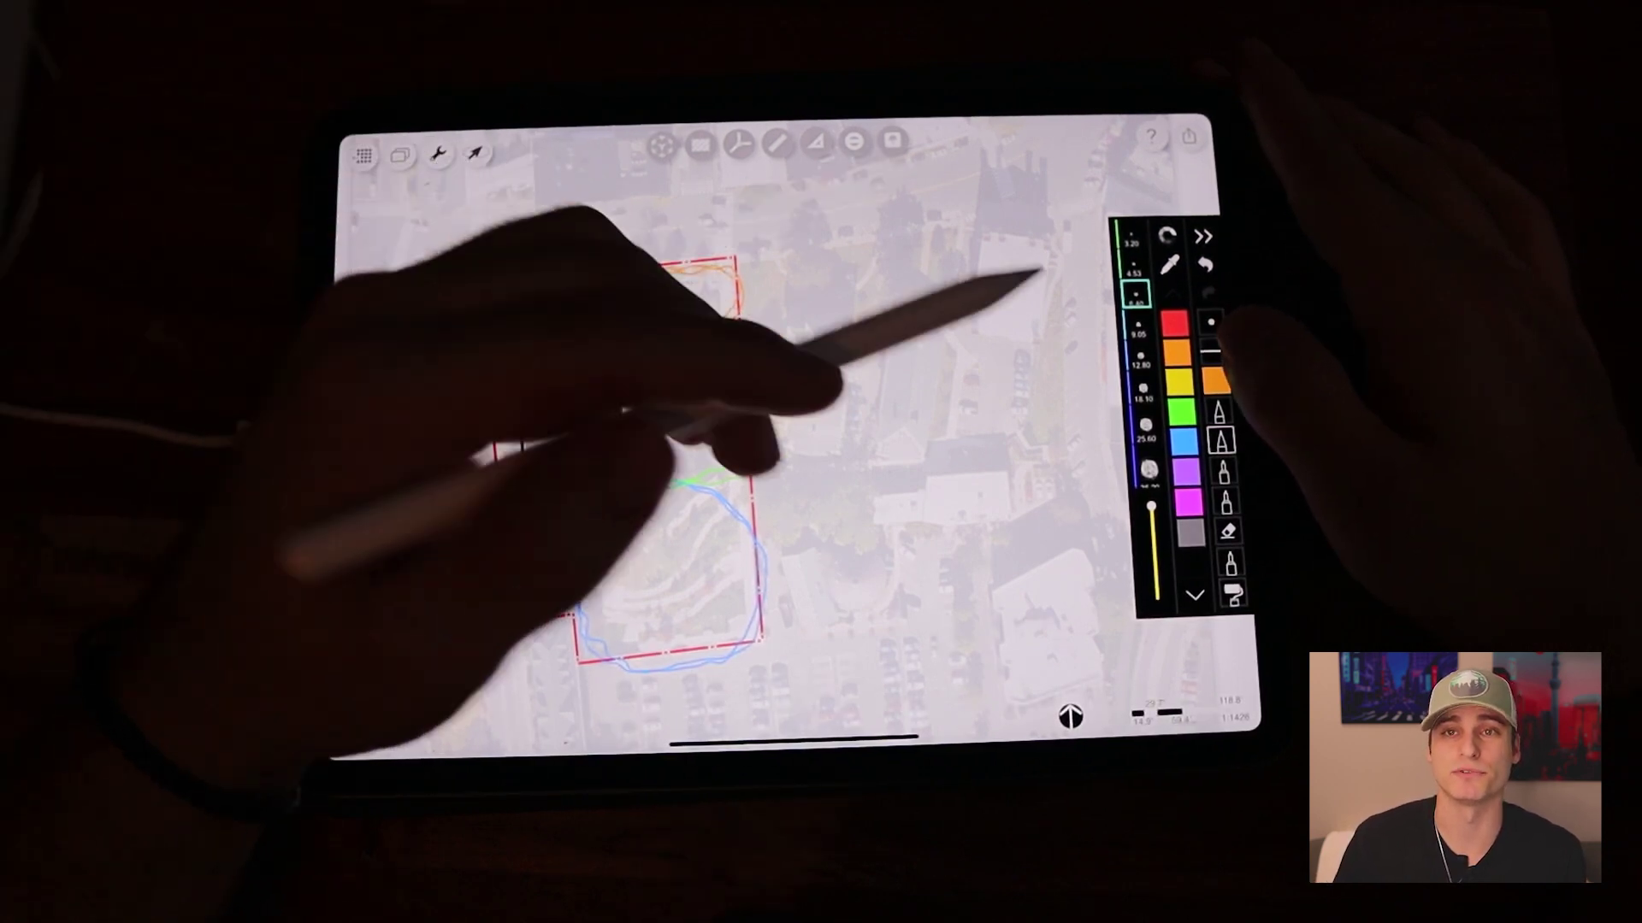
Trace purple and magenta along the building and left boundary, plus a long section line.
click(1187, 473)
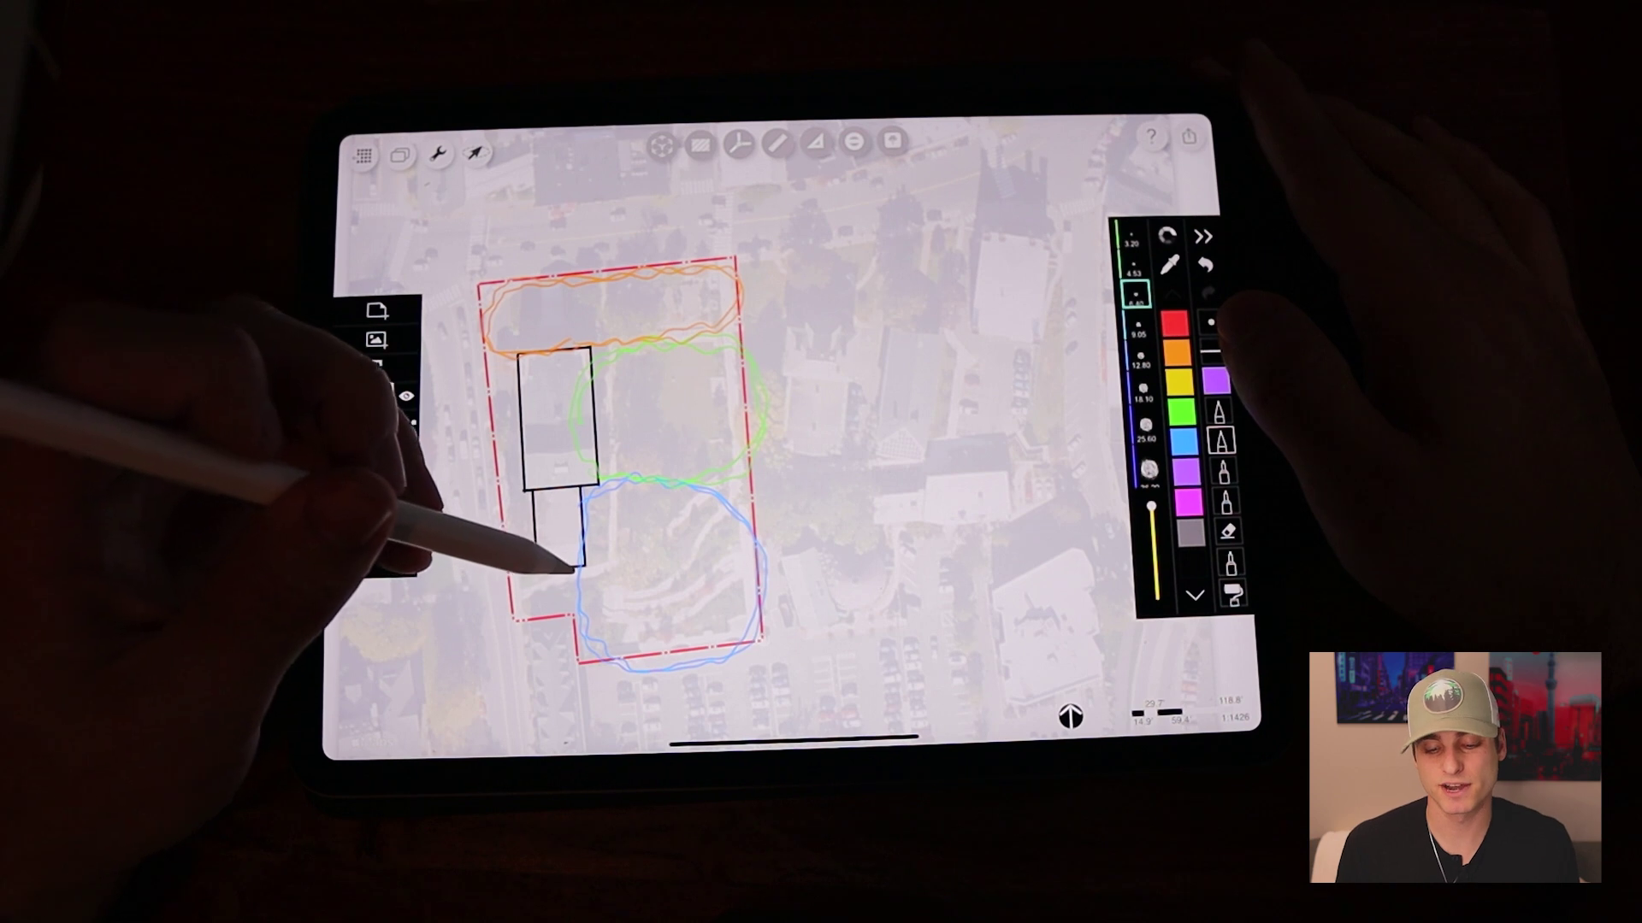
drag(526, 501, 519, 430)
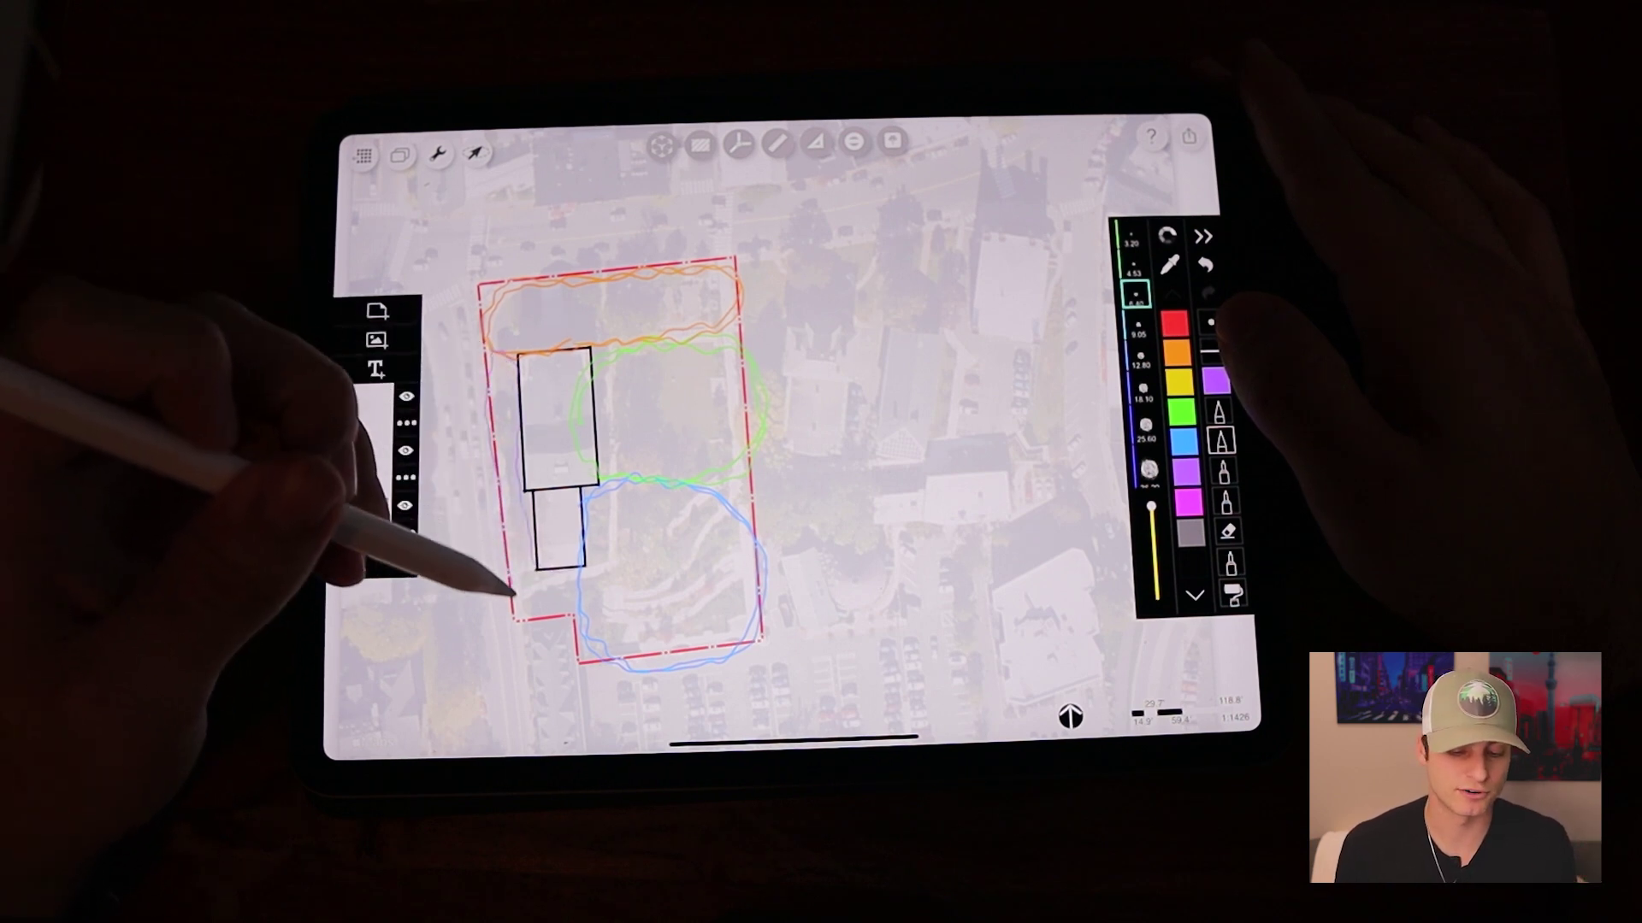
drag(500, 353, 506, 514)
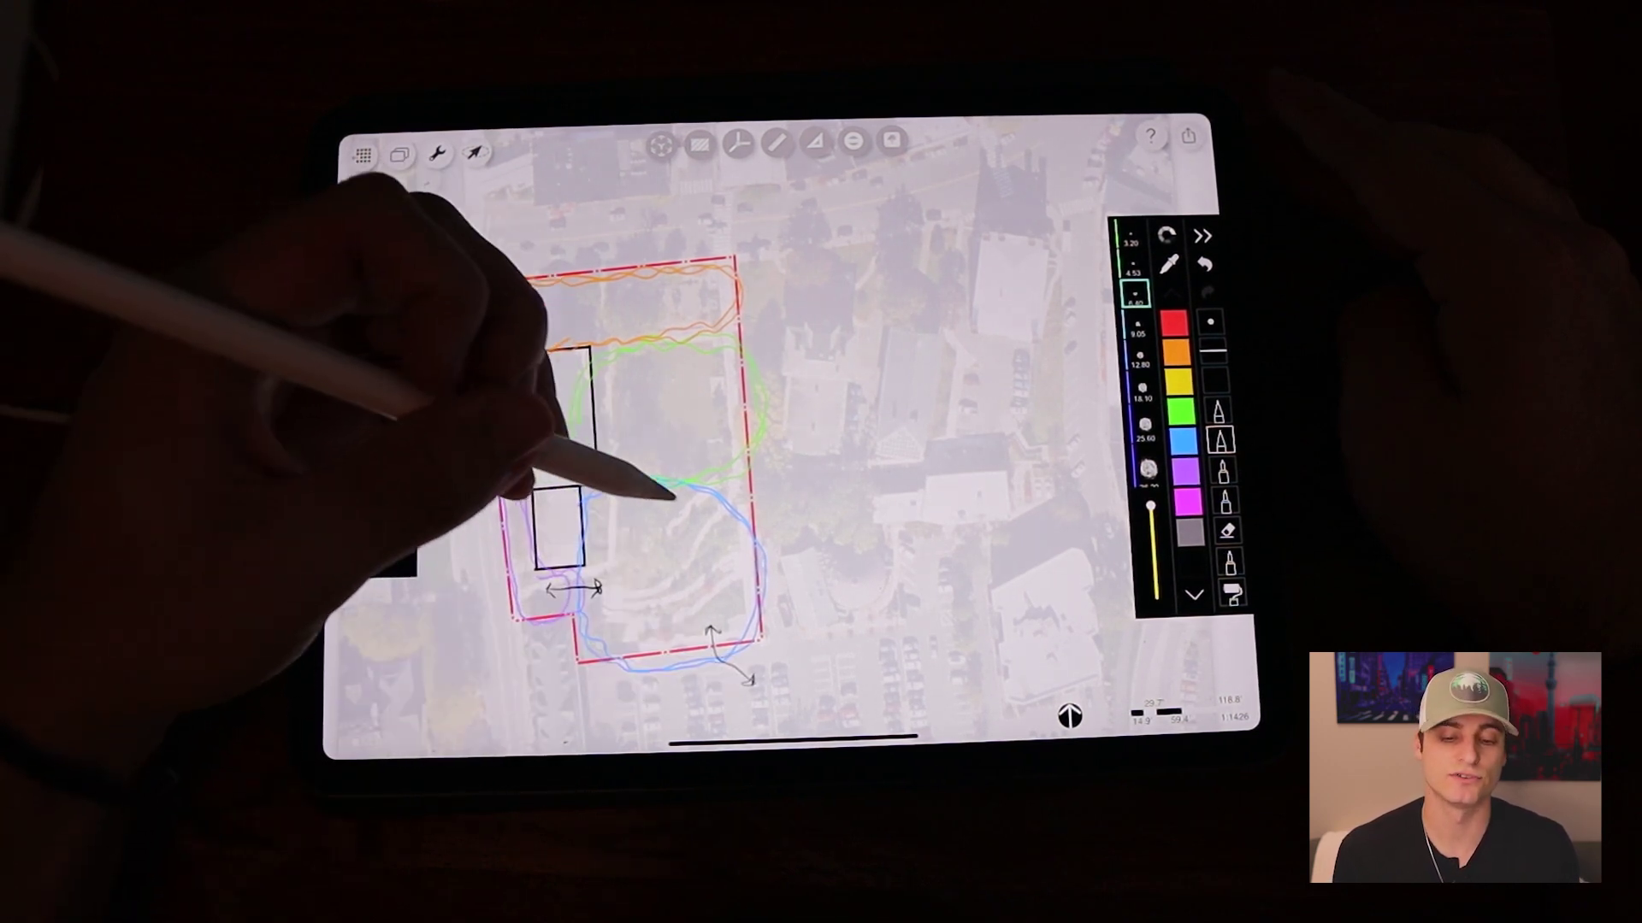
drag(628, 458, 550, 165)
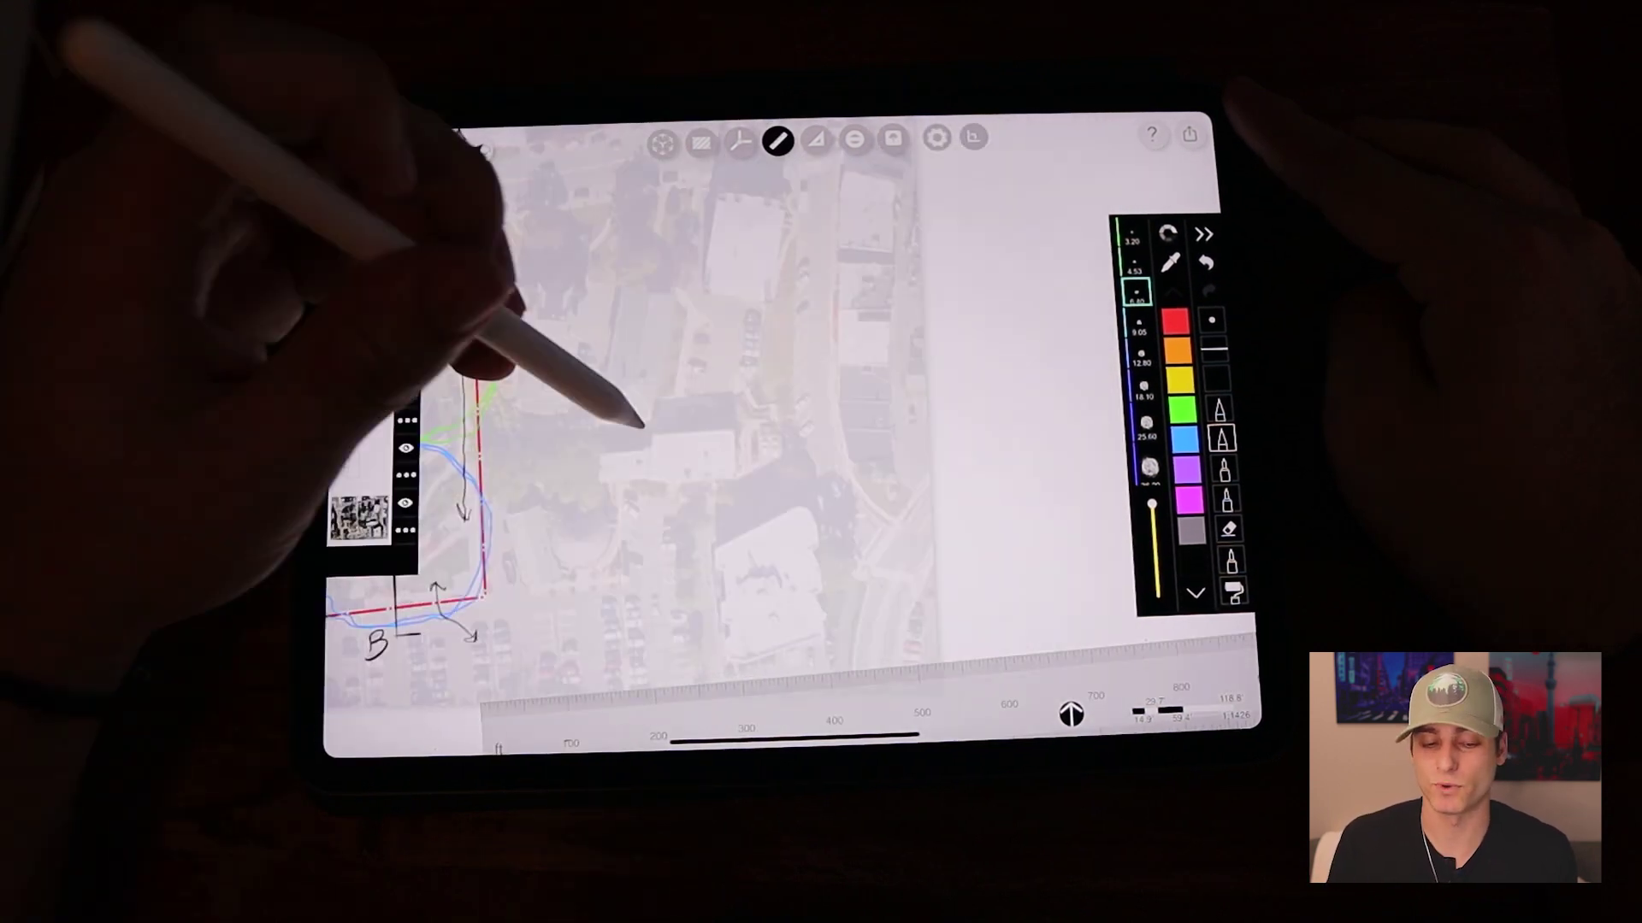
Draw section line A–B with its wavy ground profile and tick marks.
drag(565, 427, 898, 401)
drag(553, 458, 570, 449)
drag(877, 413, 885, 436)
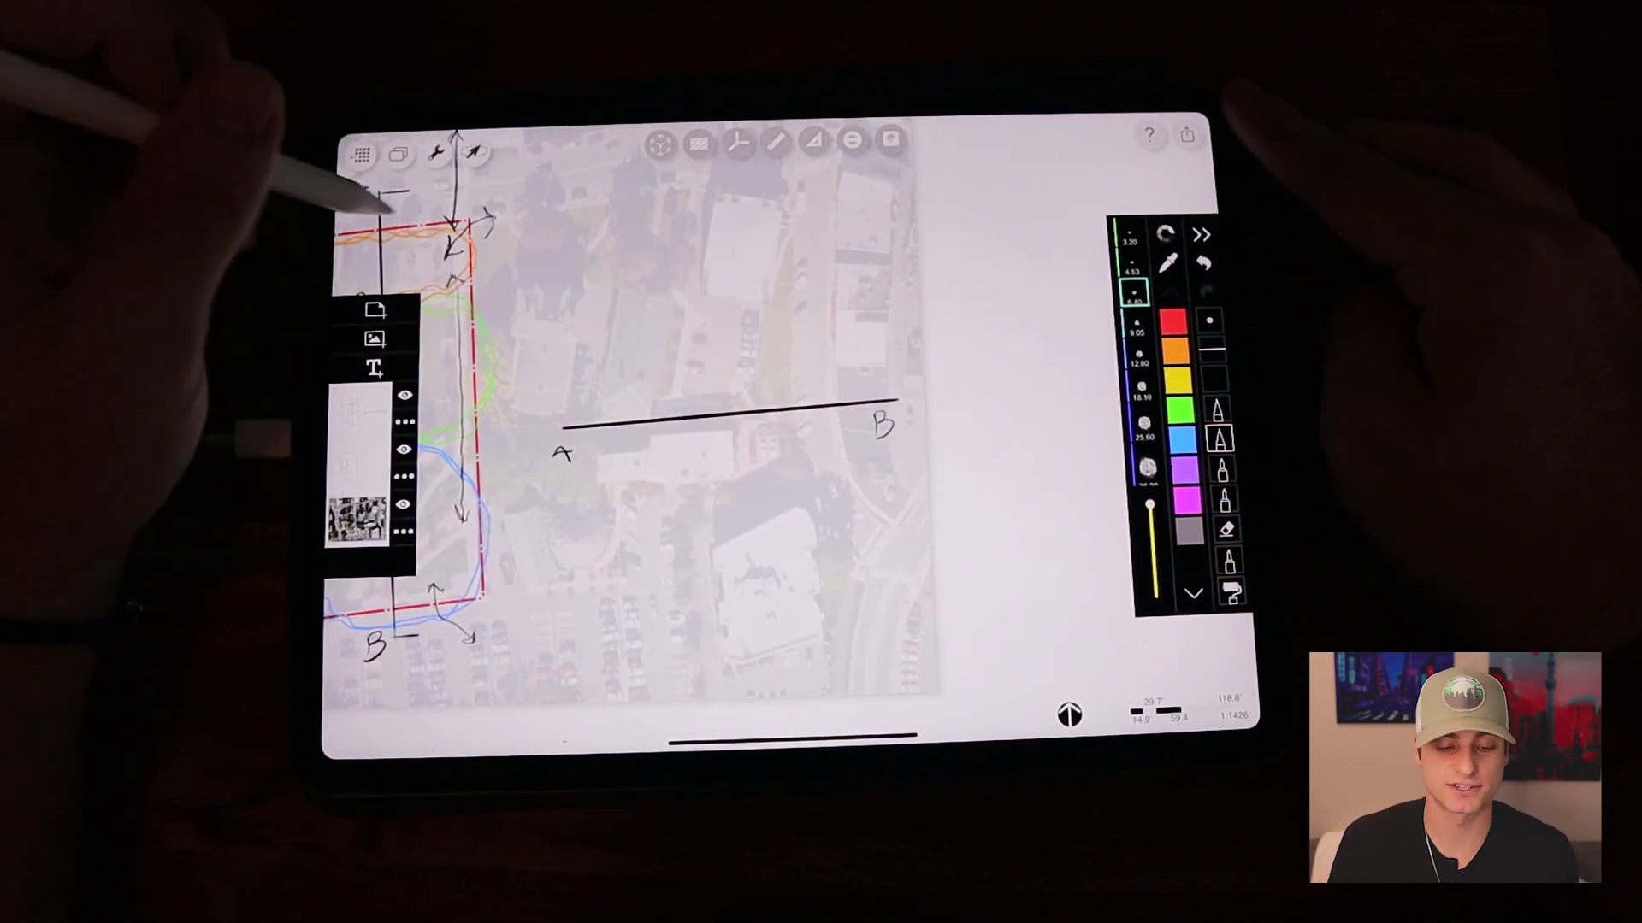
drag(921, 370, 644, 327)
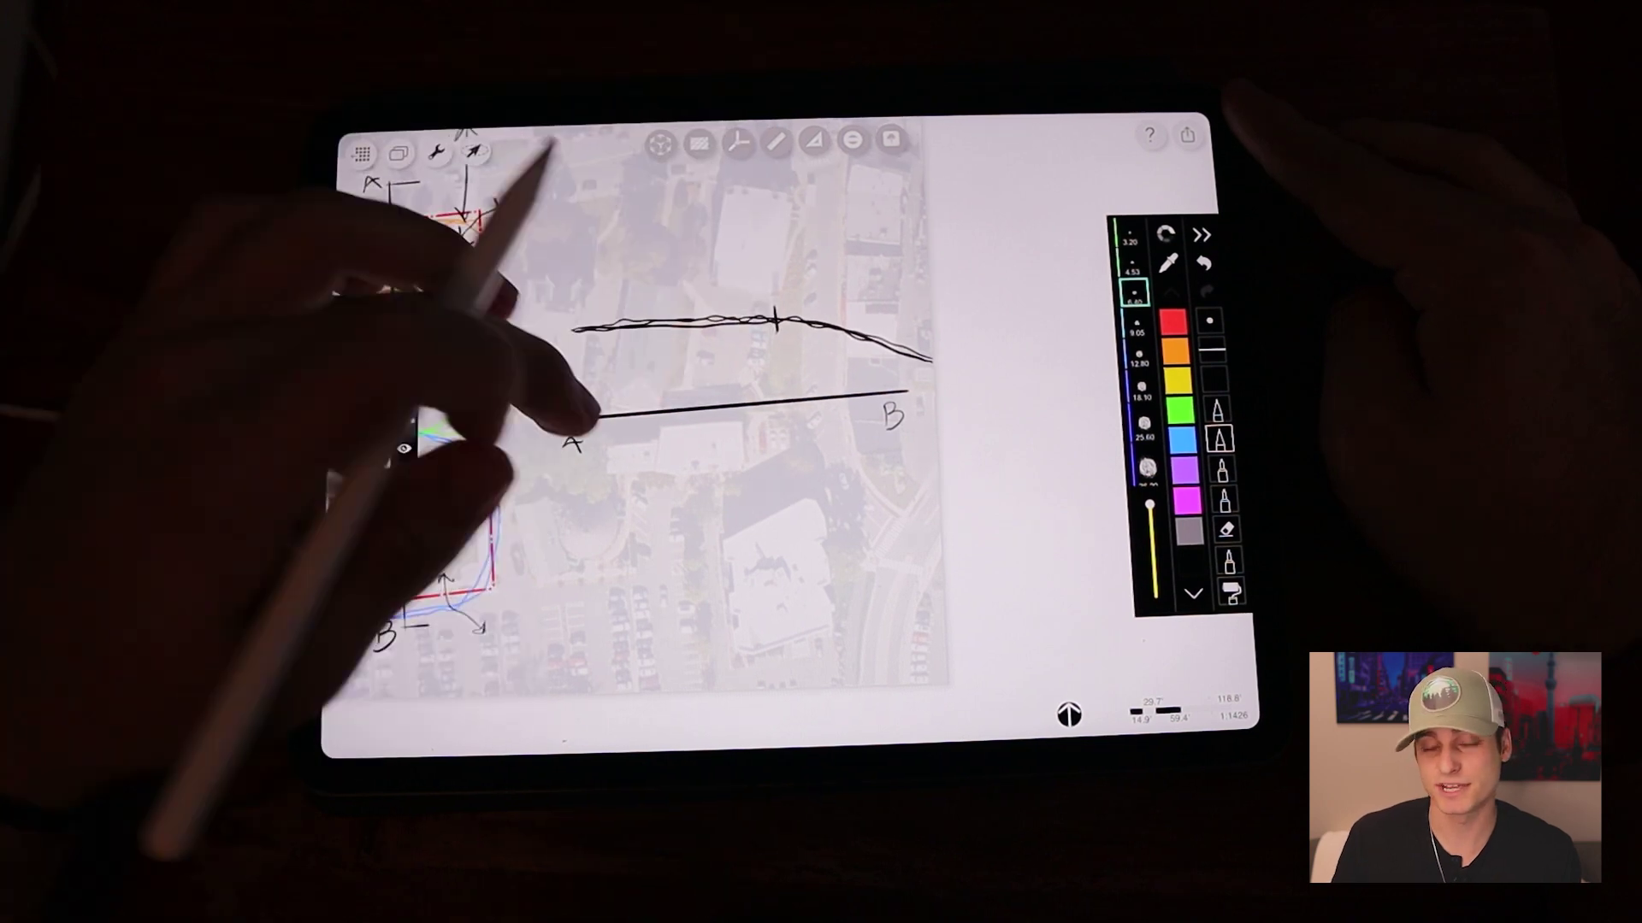
drag(384, 423, 450, 413)
click(829, 318)
scroll(769, 424, down, 5)
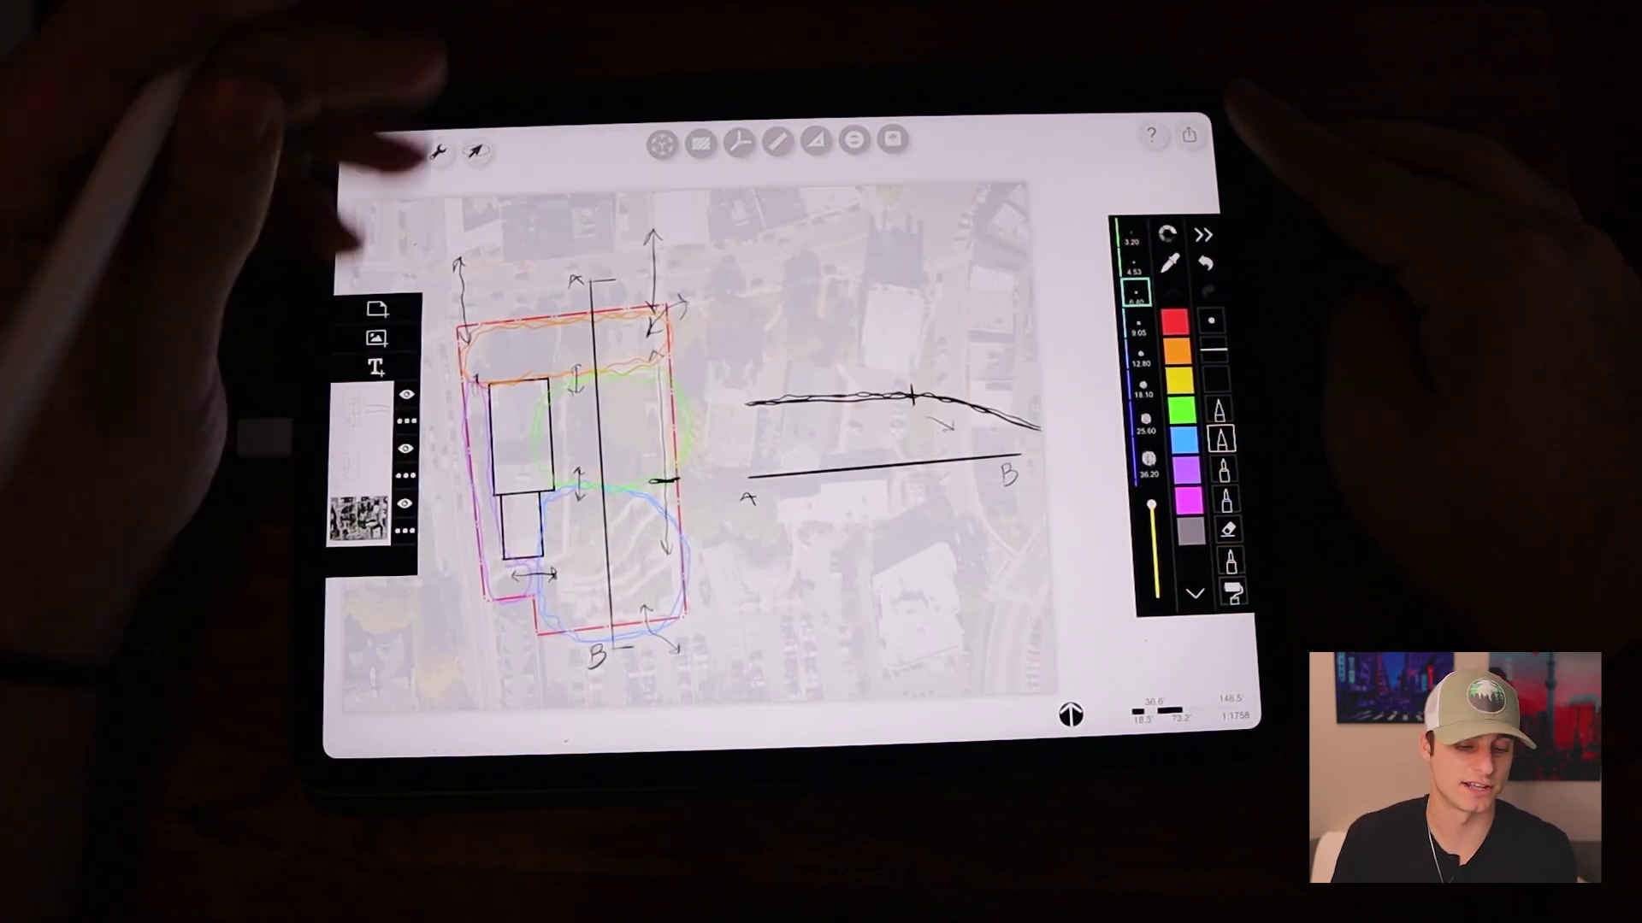
scroll(577, 424, up, 5)
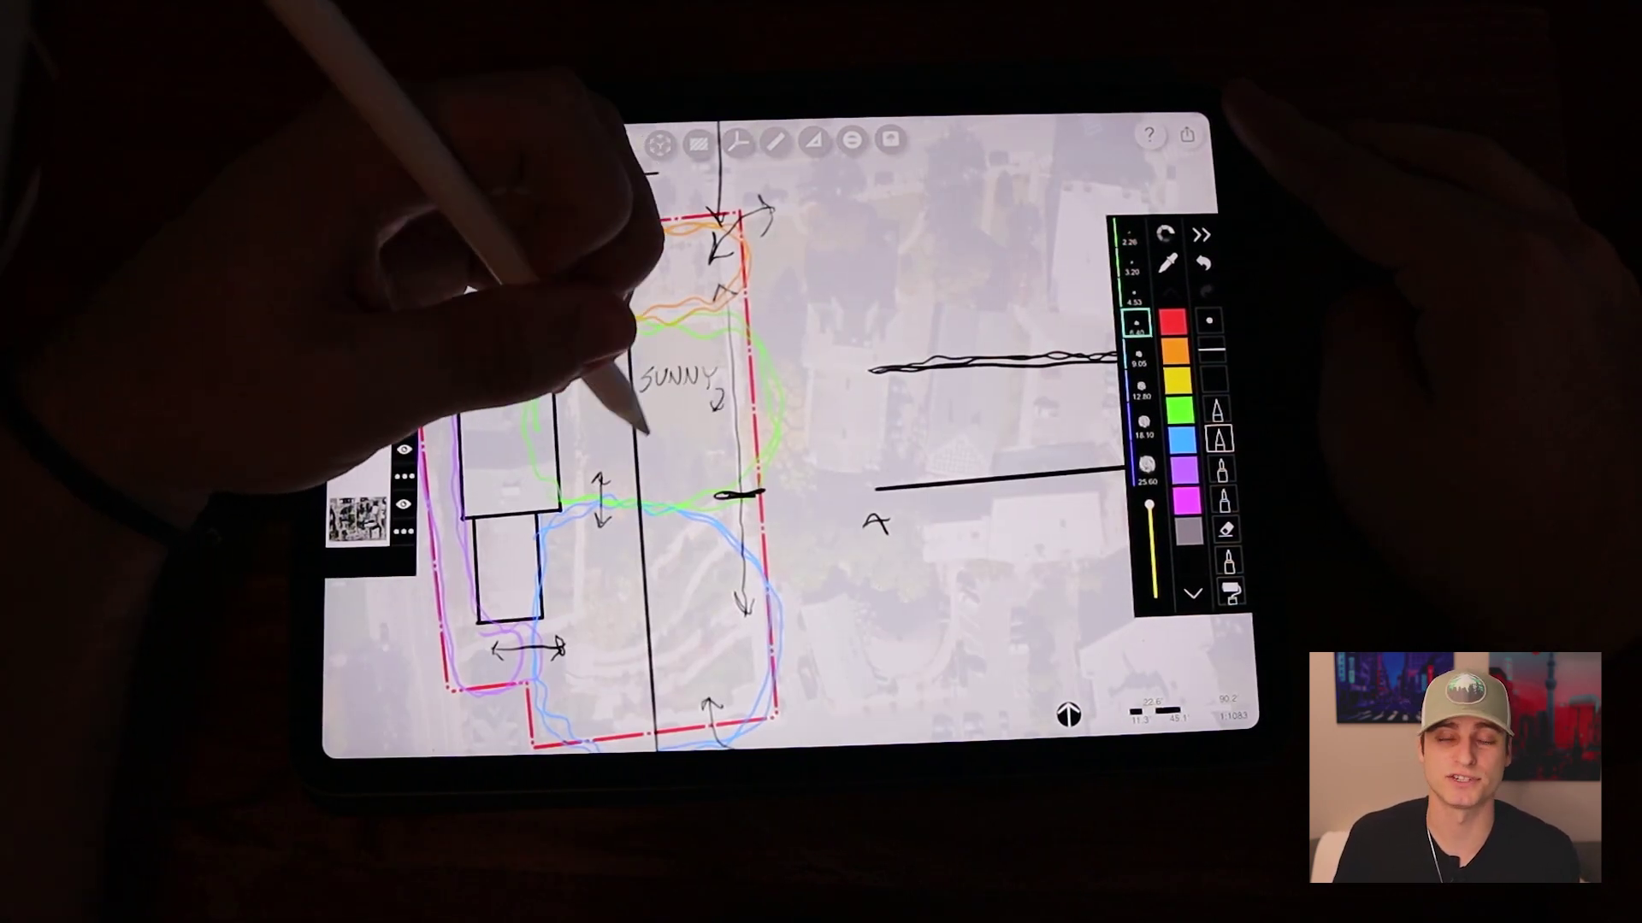
drag(680, 399, 763, 488)
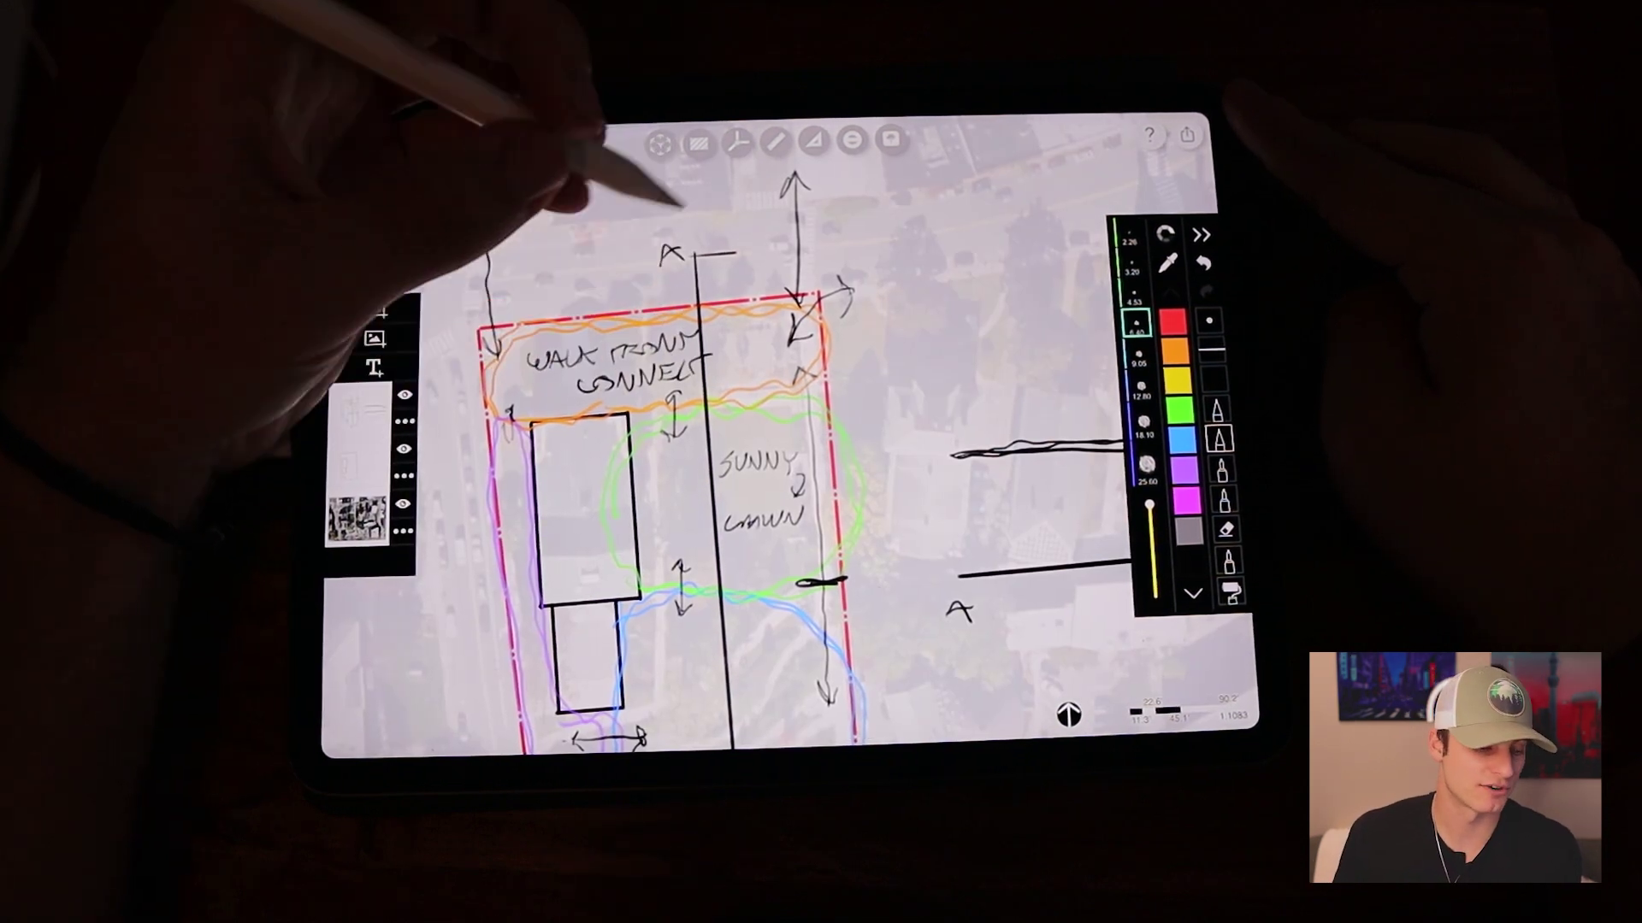
drag(770, 514, 725, 269)
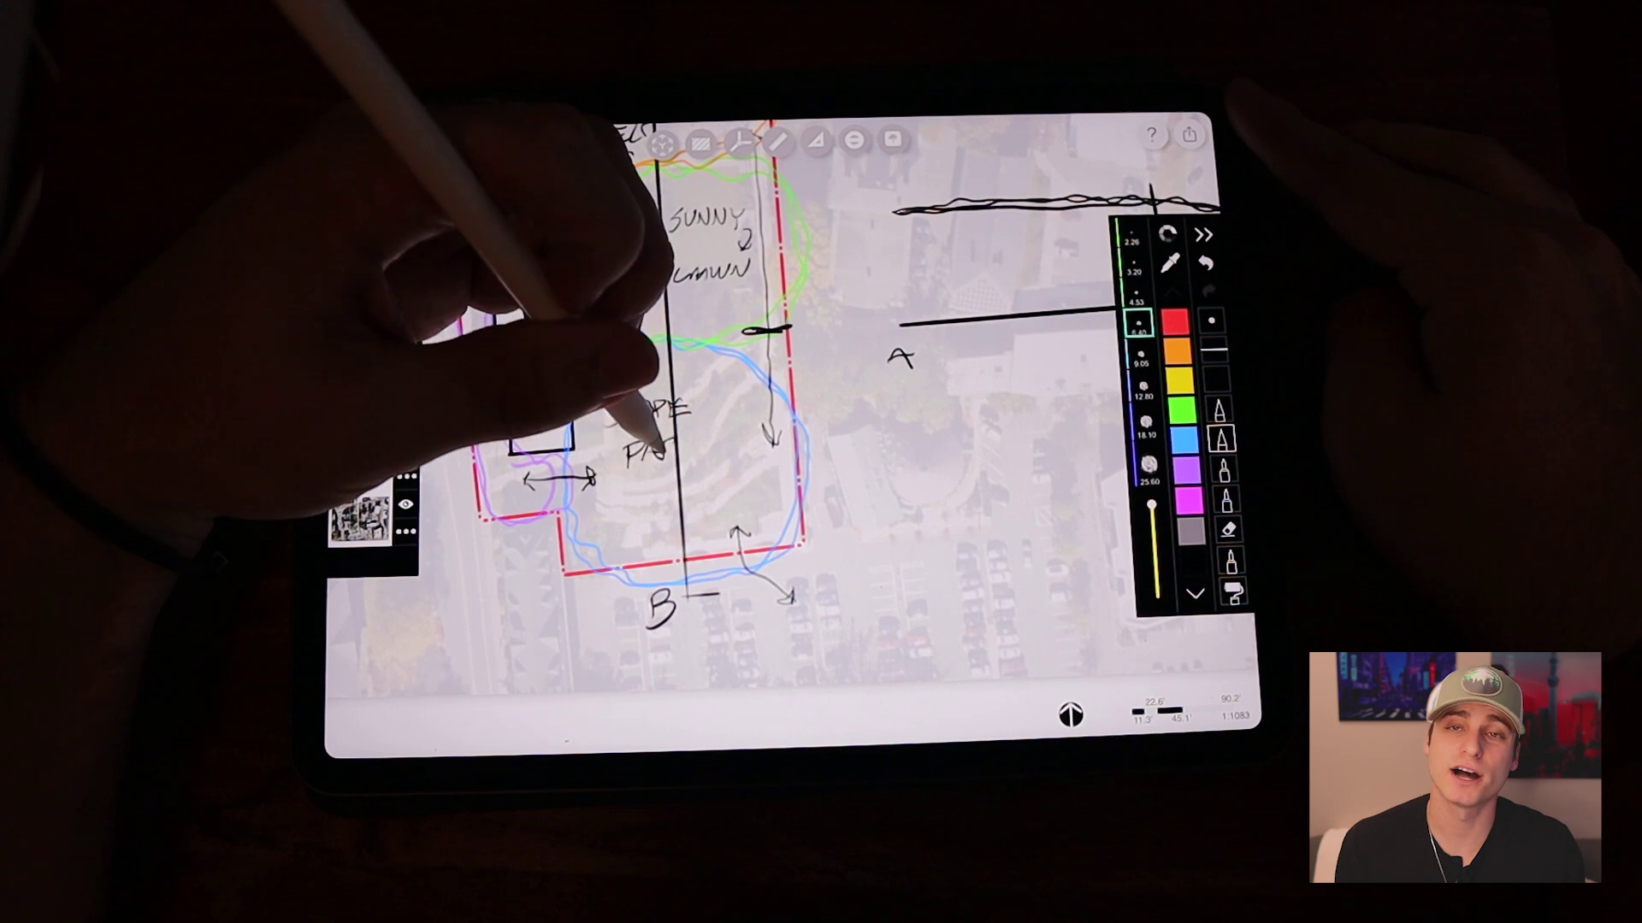
scroll(769, 437, down, 5)
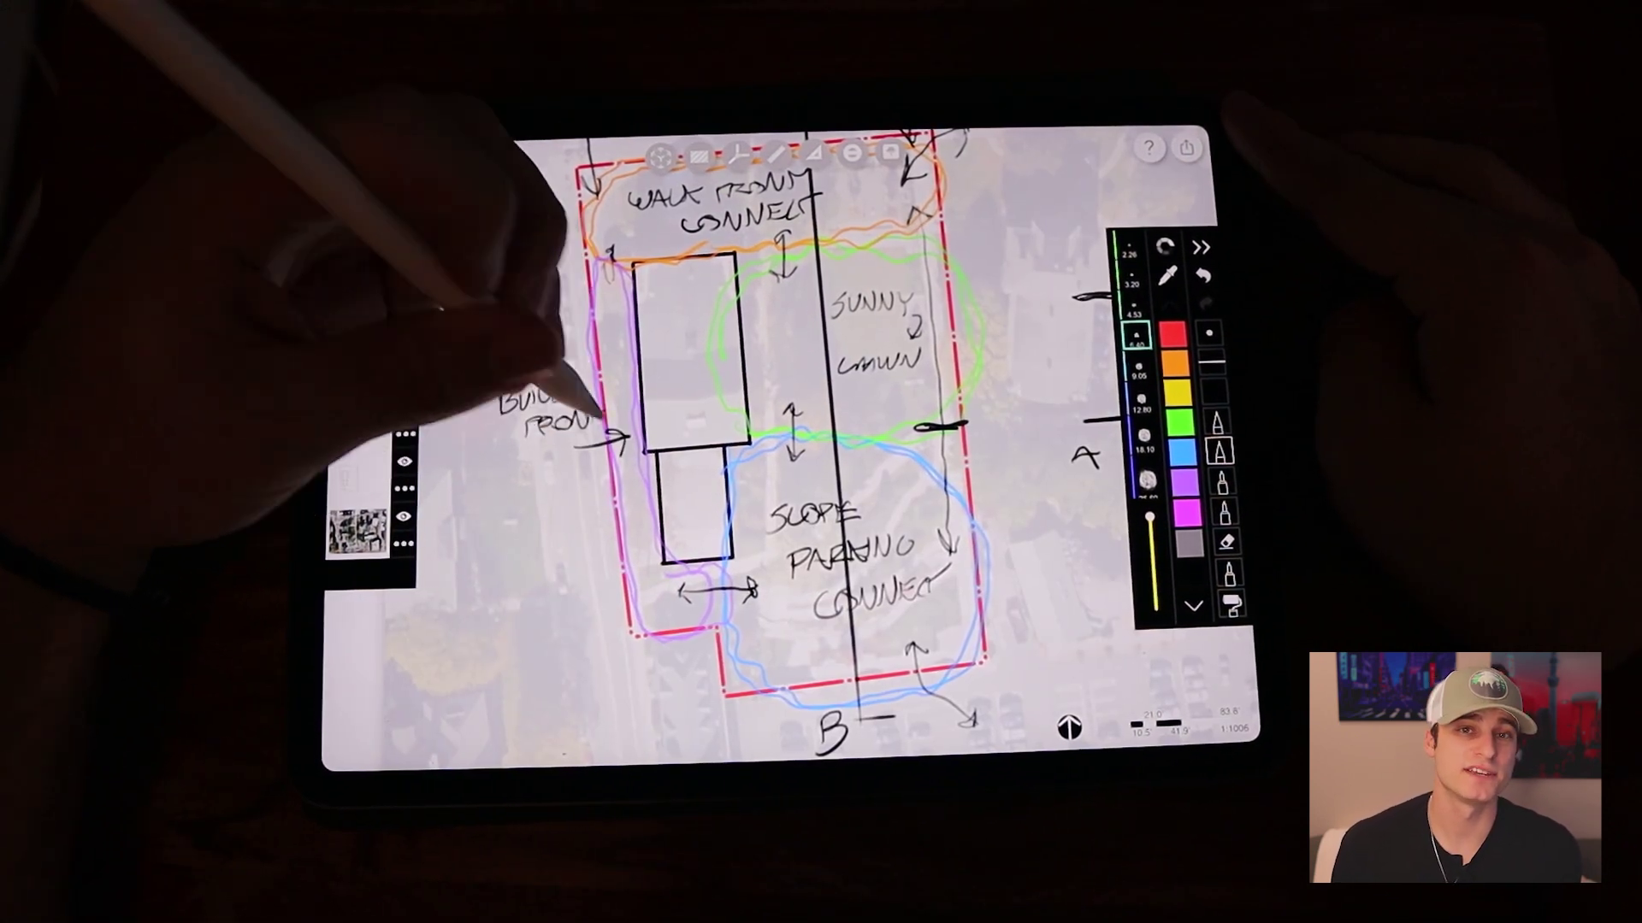
scroll(898, 424, up, 5)
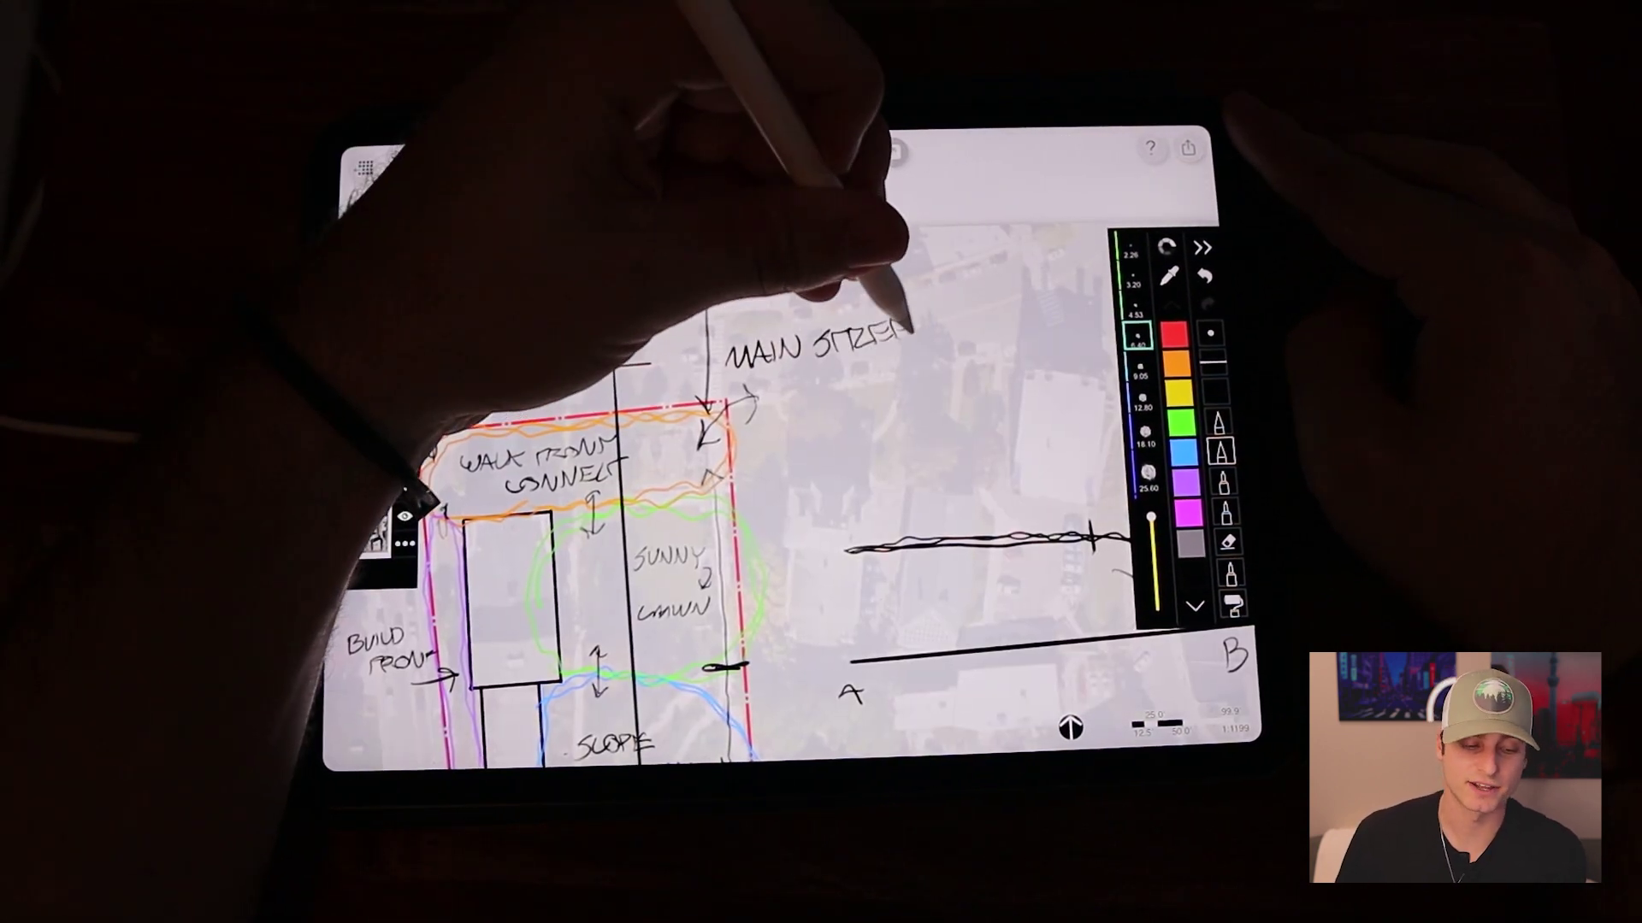
scroll(770, 449, down, 5)
scroll(771, 449, up, 5)
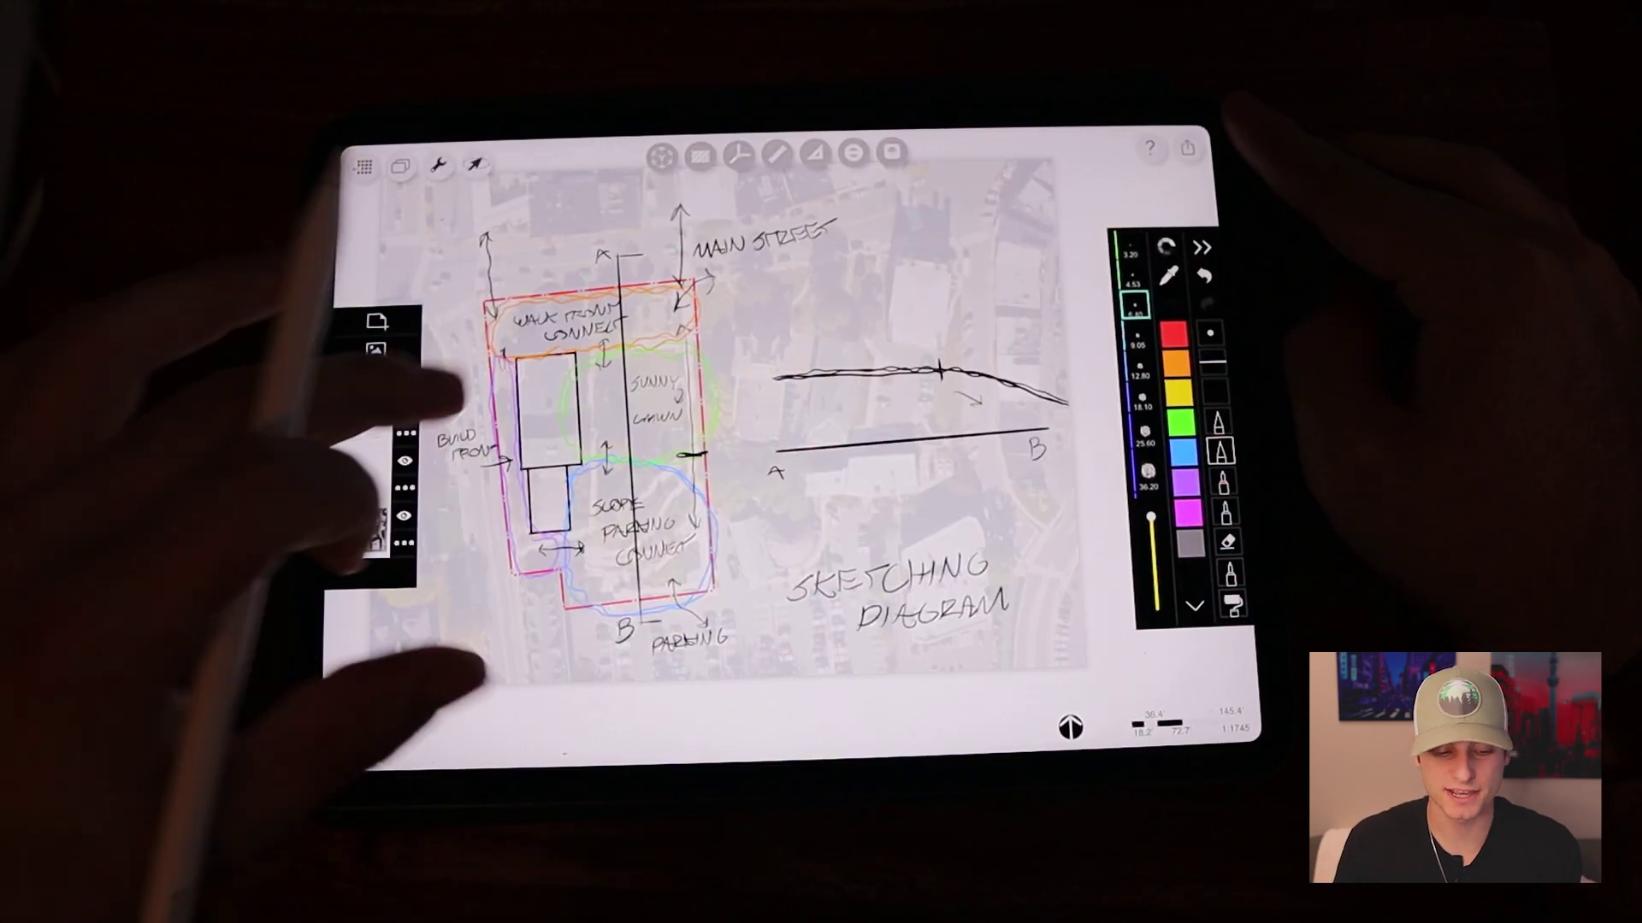
scroll(719, 449, down, 3)
scroll(719, 449, up, 5)
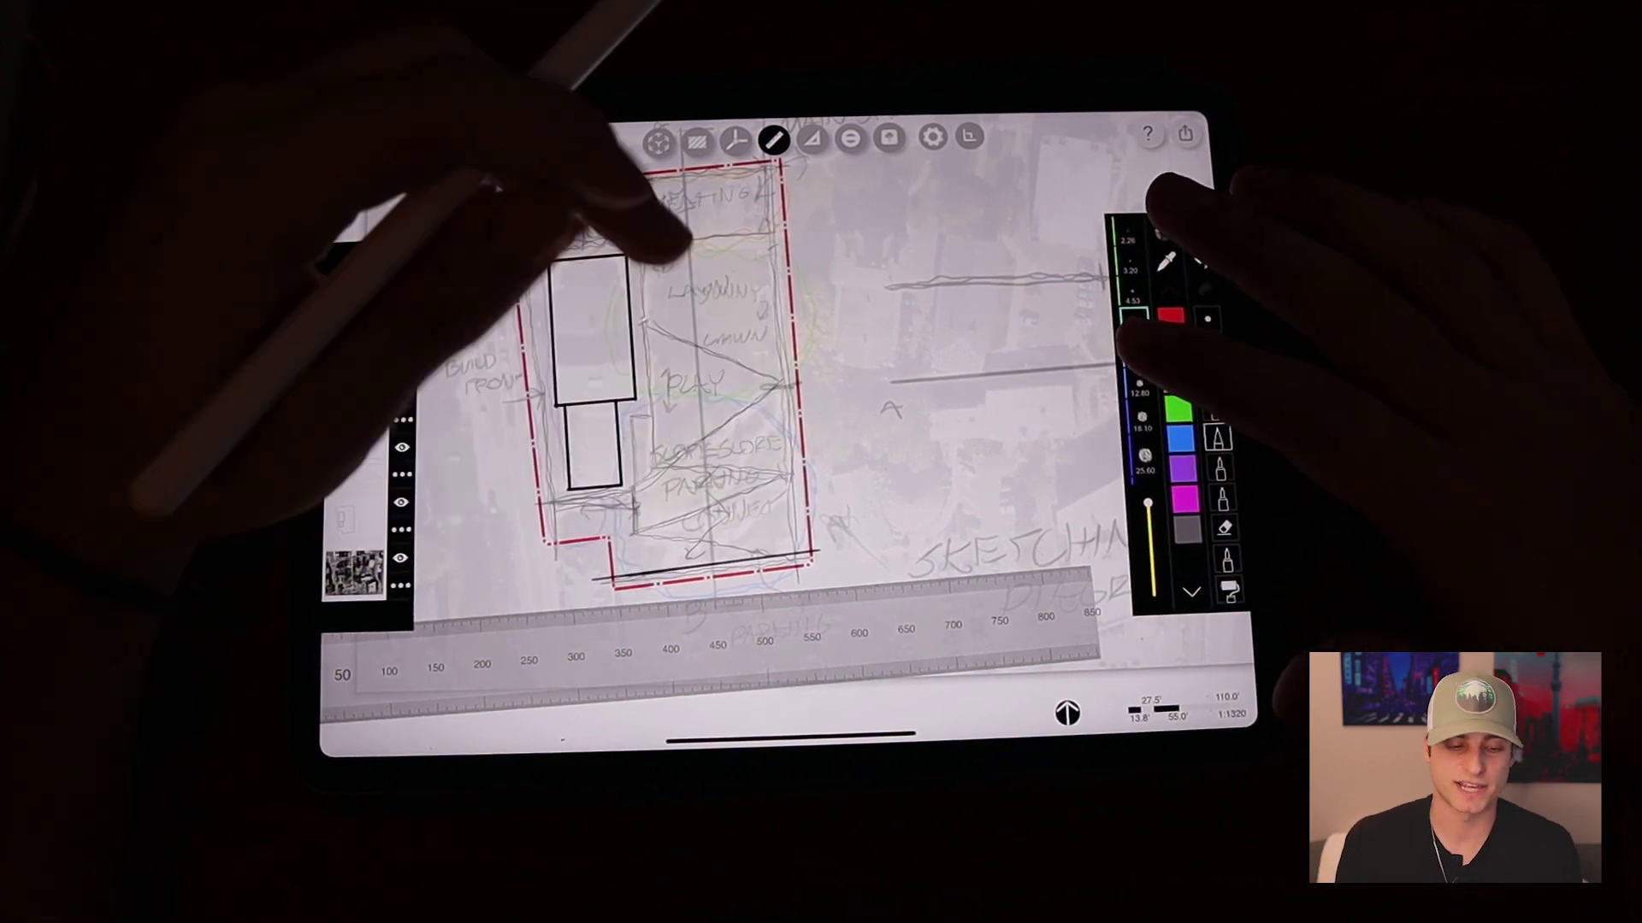
scroll(679, 372, down, 2)
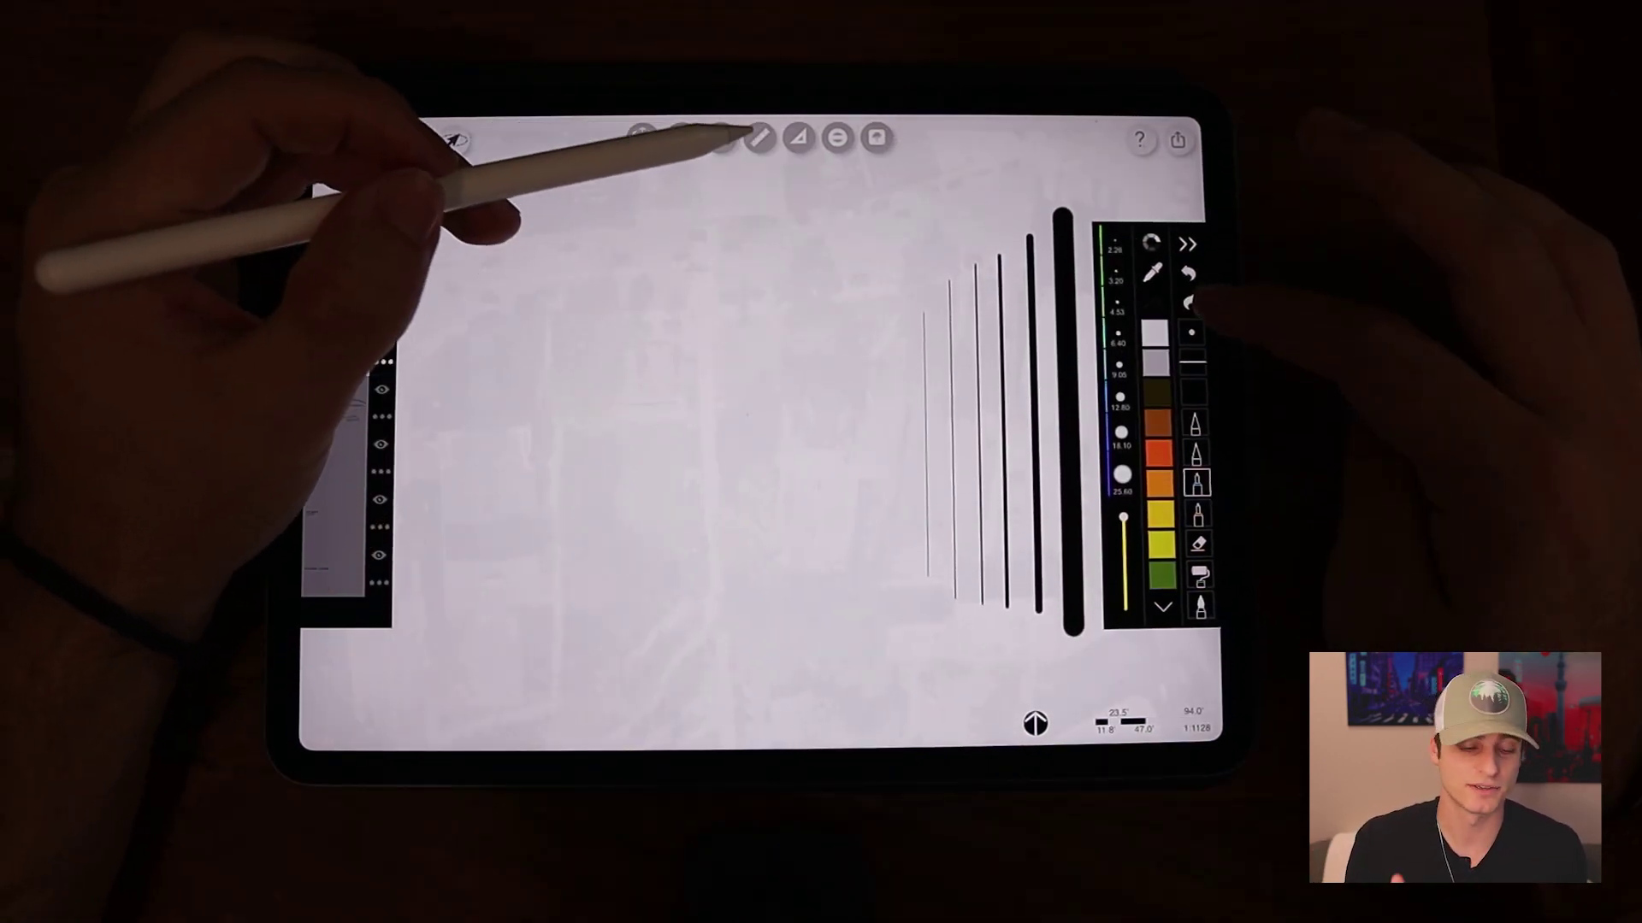
Draw a vertical ruled line, then two parallel diagonals along the rotated straightedge.
click(719, 138)
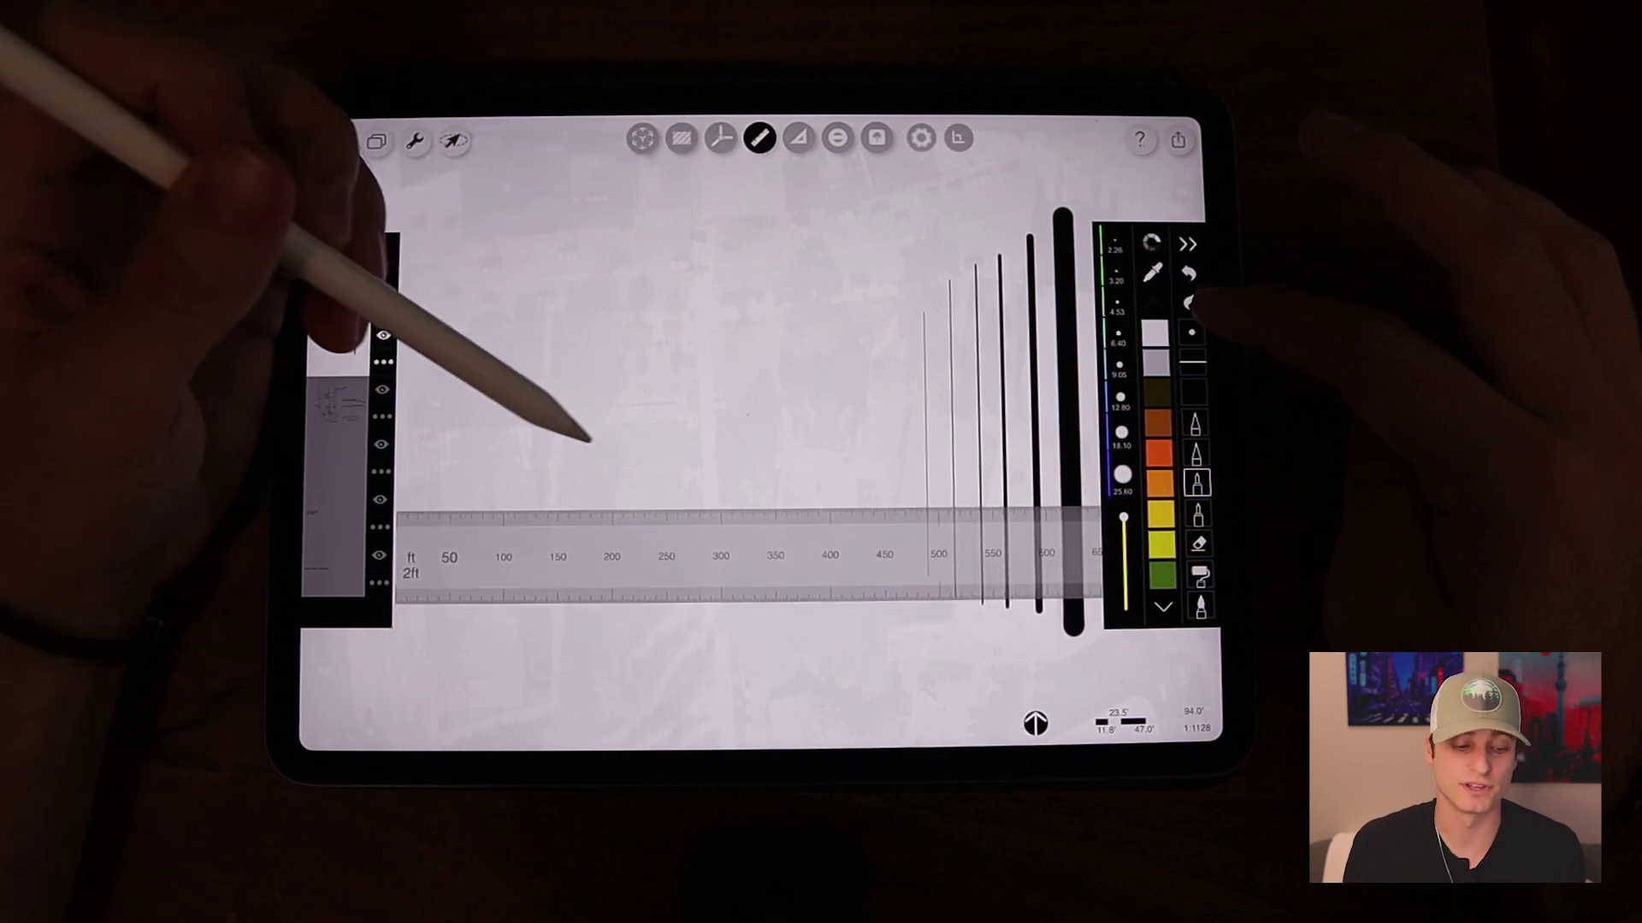
mouse_move(561, 382)
mouse_down()
mouse_move(706, 307)
mouse_move(625, 228)
mouse_up()
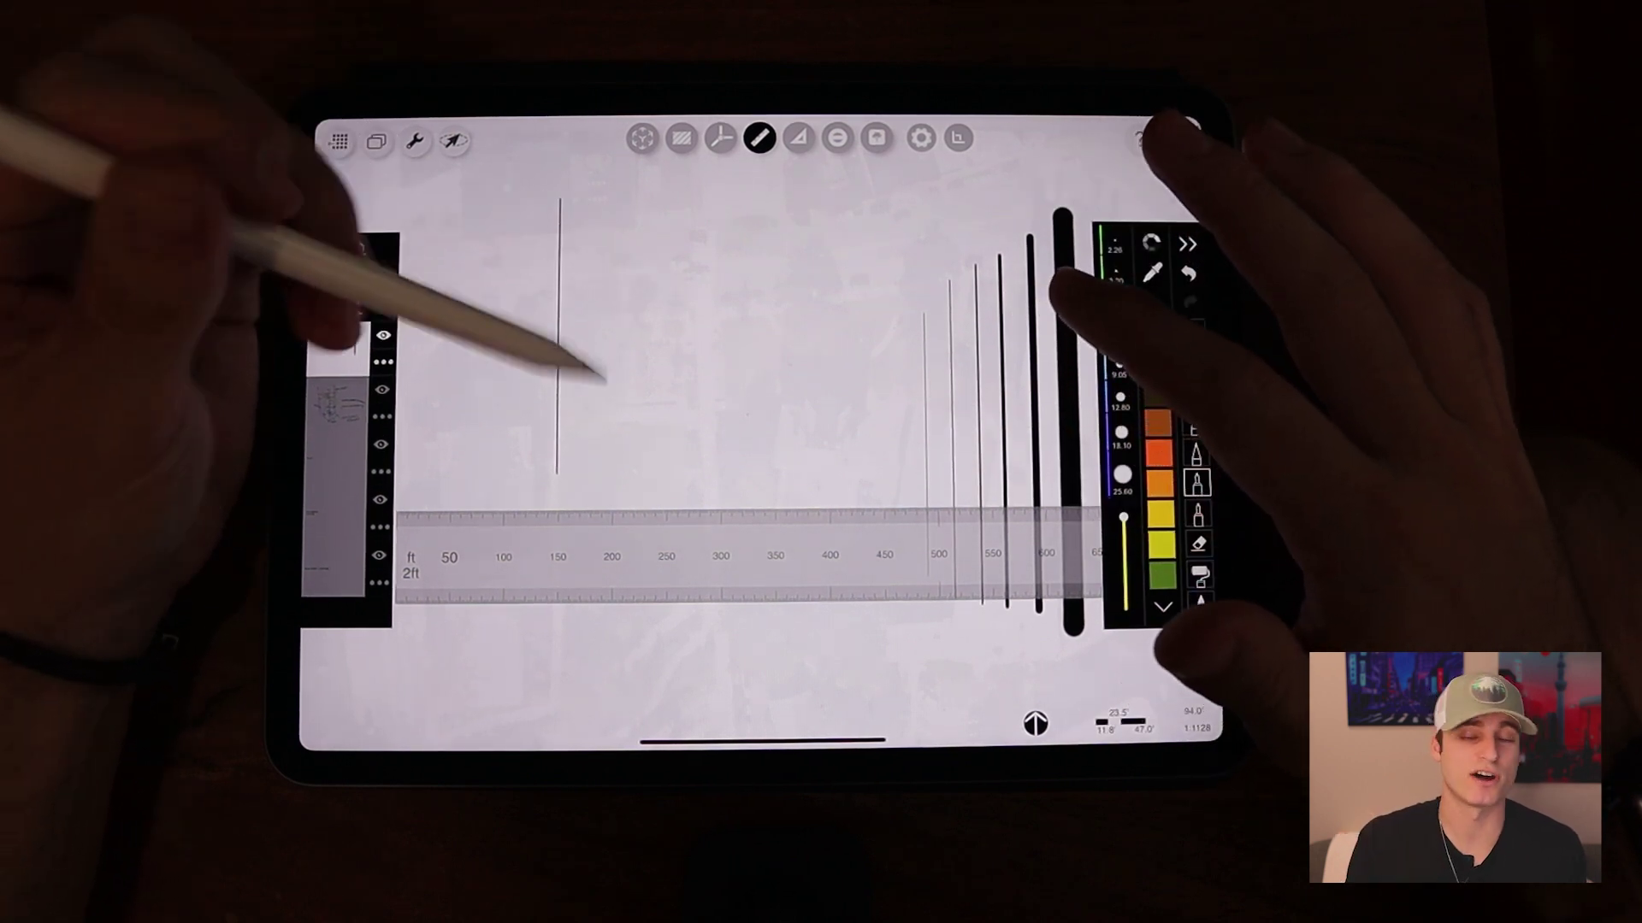
drag(718, 551, 681, 423)
drag(667, 552, 693, 565)
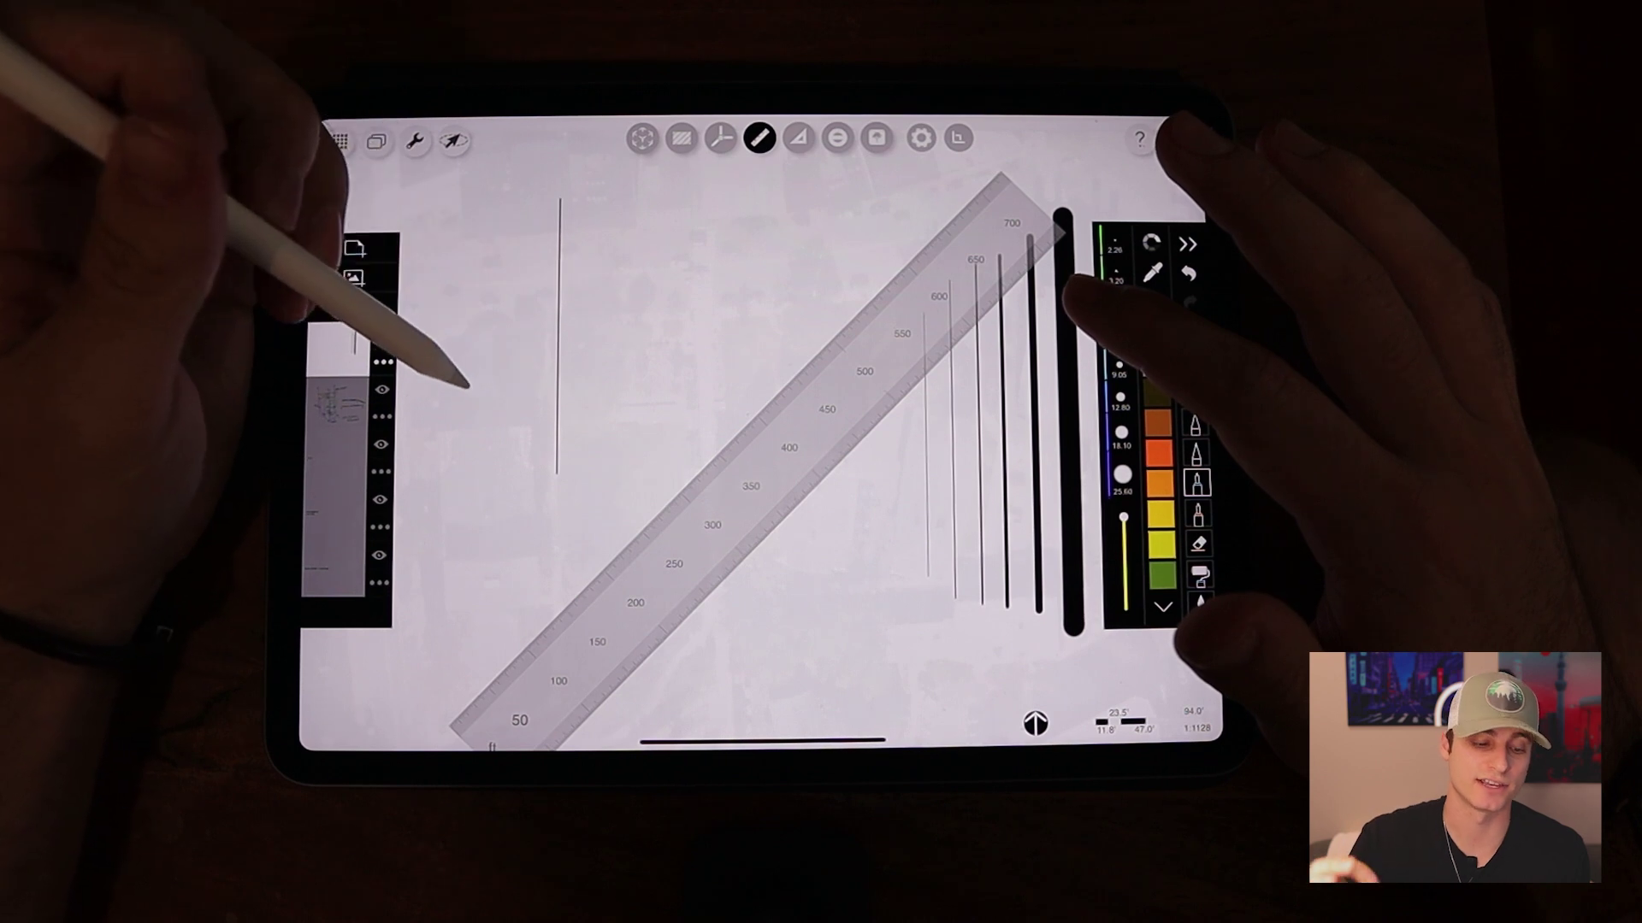
drag(470, 432, 689, 219)
drag(514, 447, 682, 278)
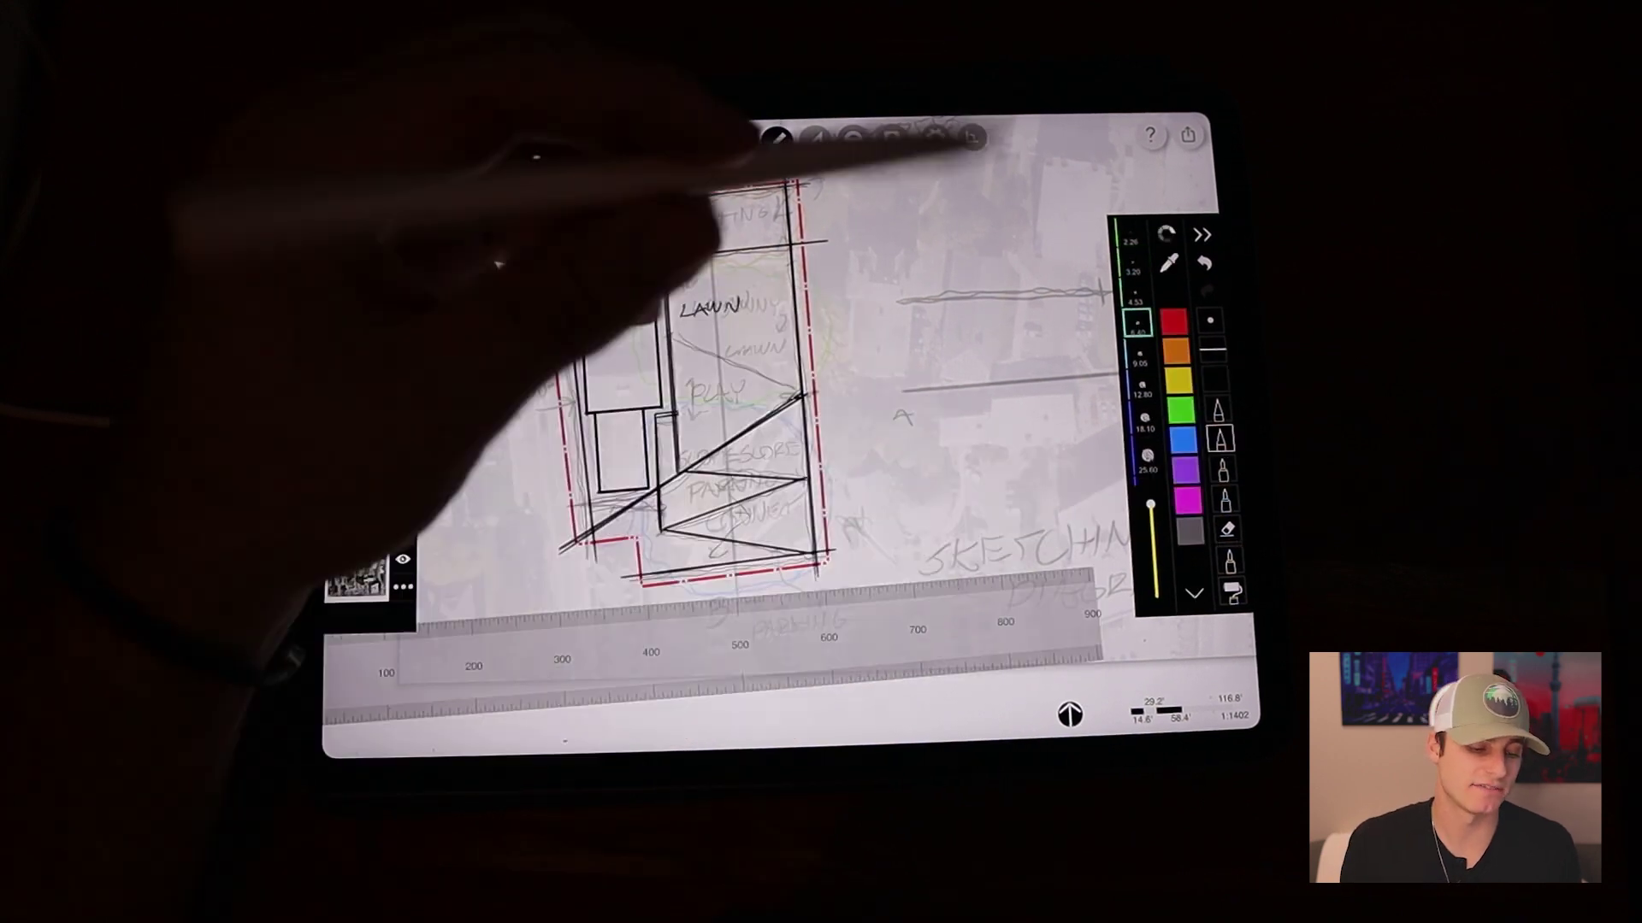
Finish the GROUND and ENTRY labels and extend a straight line along the straightedge.
click(738, 141)
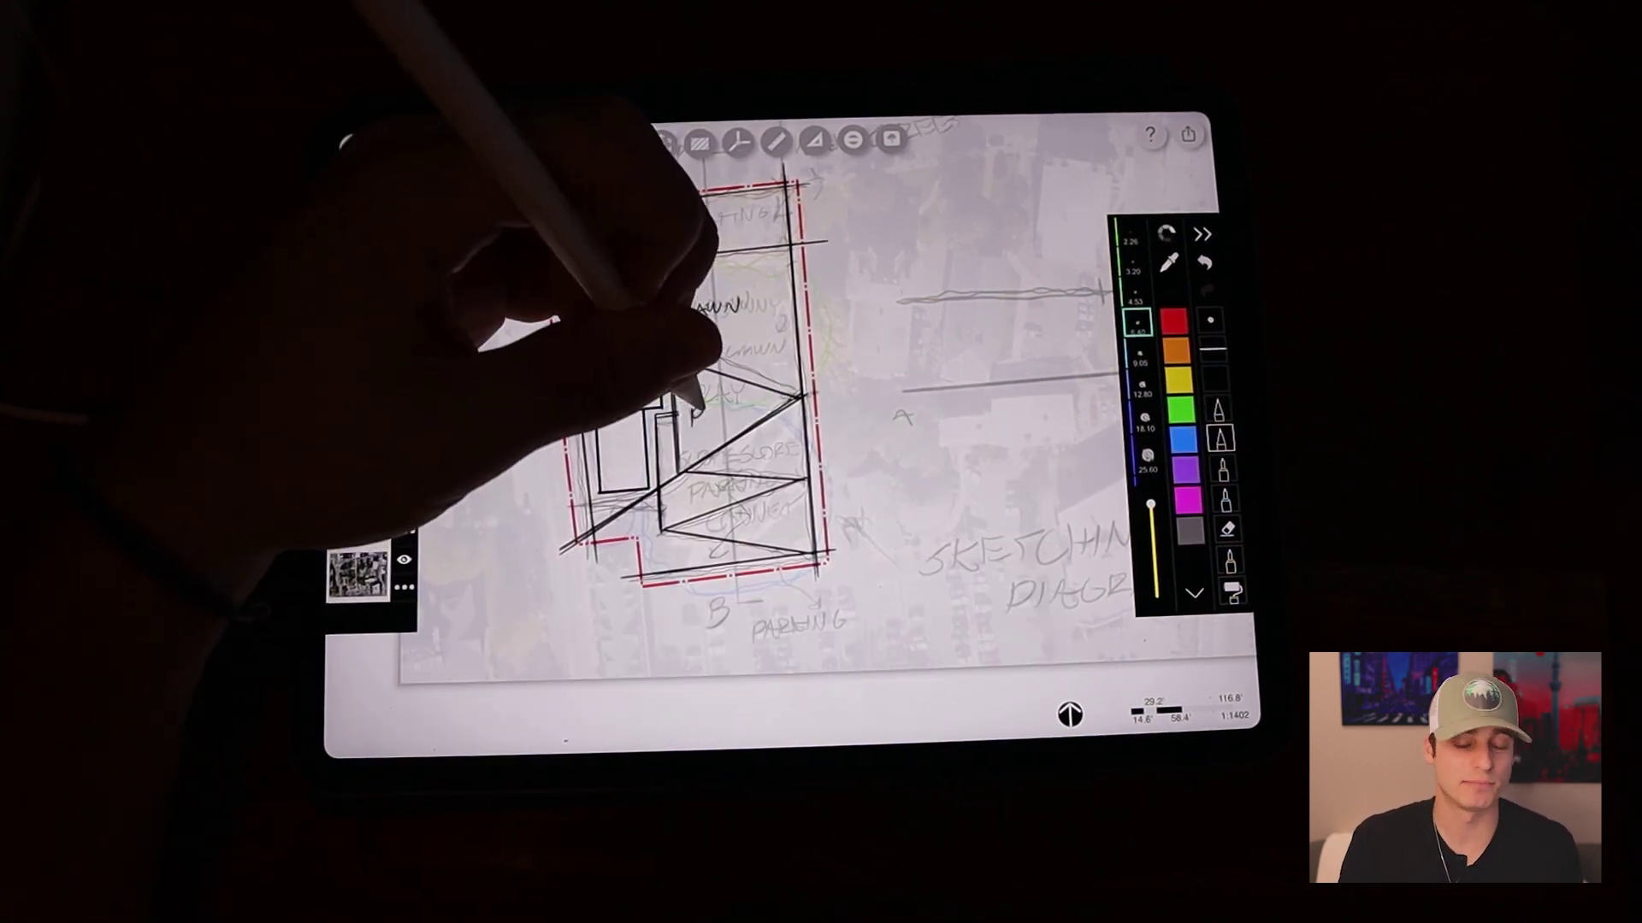
drag(730, 410, 729, 465)
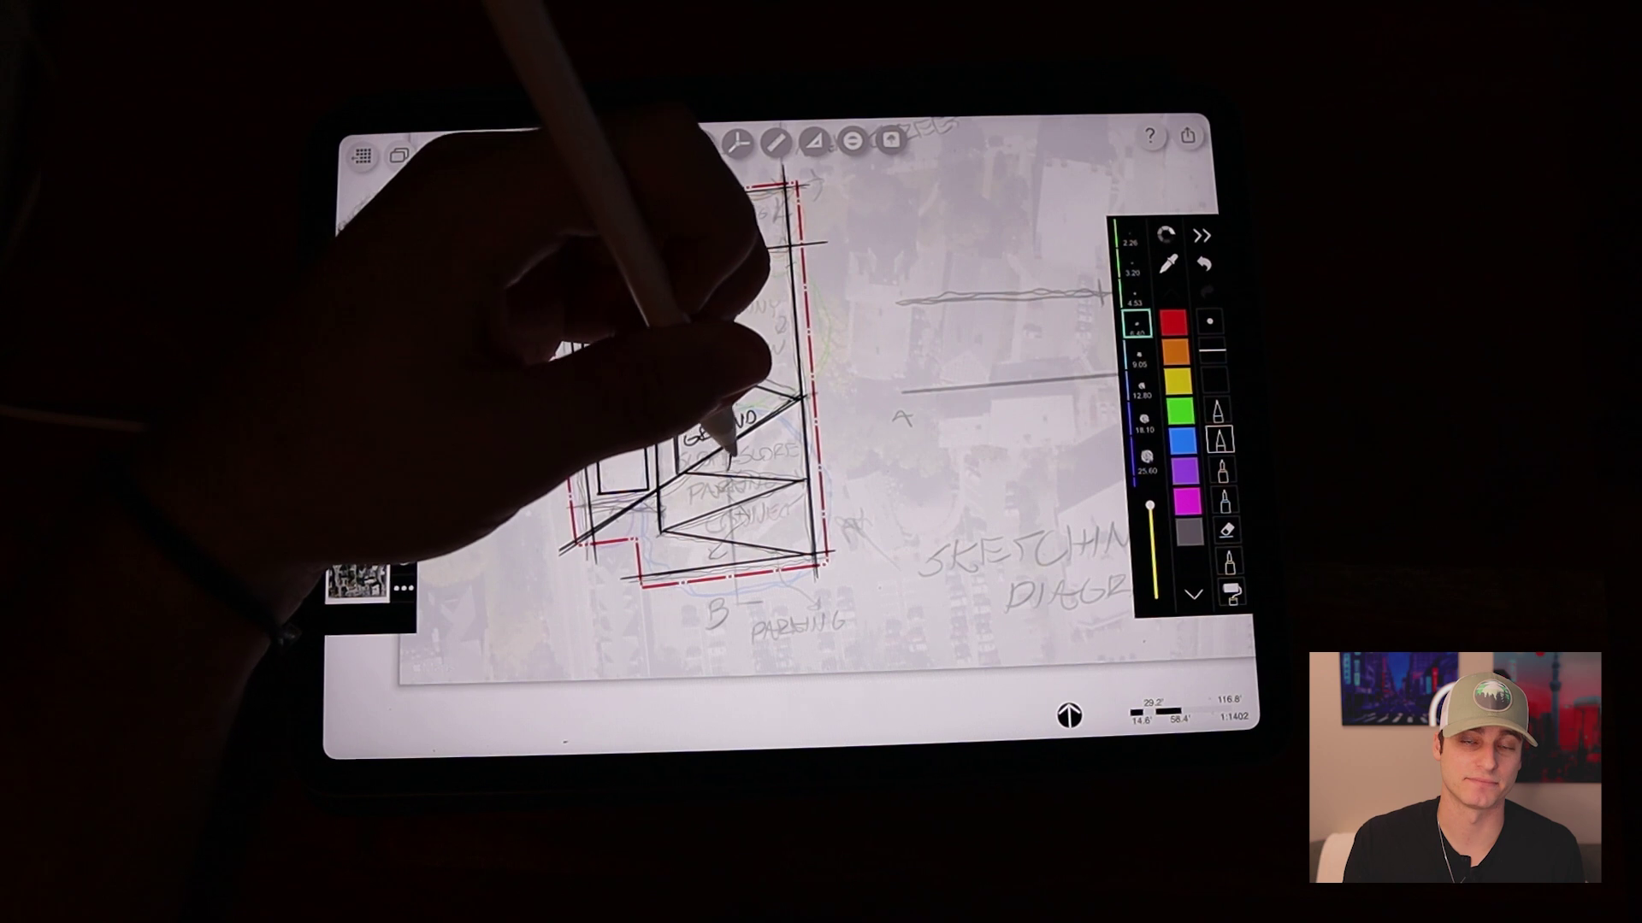
scroll(692, 308, up, 5)
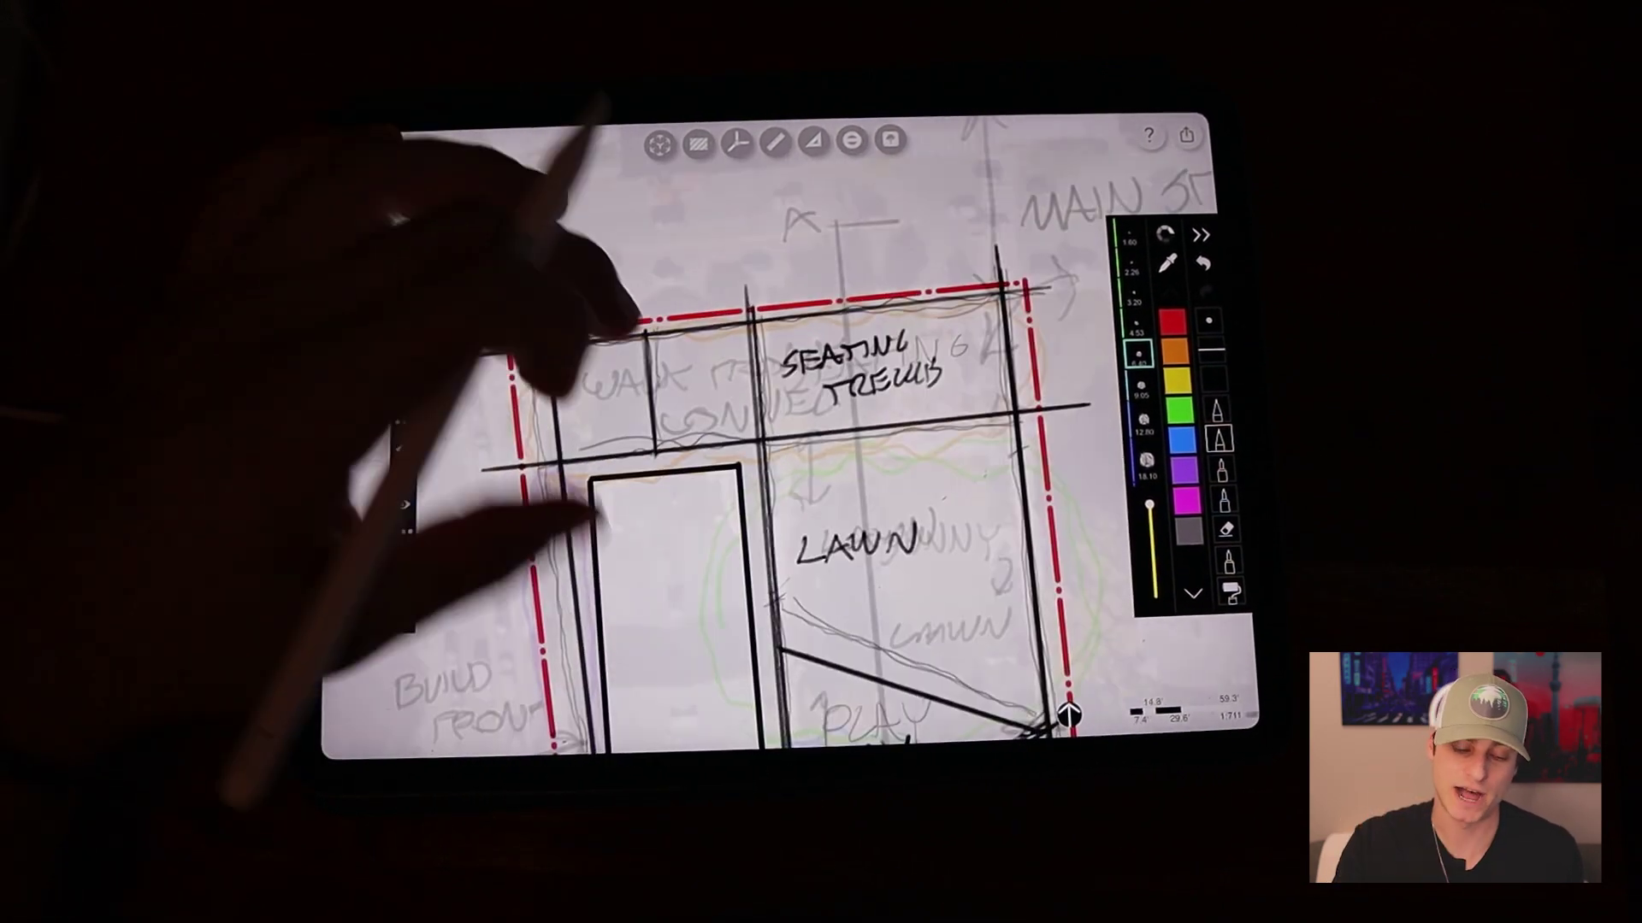
drag(566, 369, 677, 380)
scroll(692, 410, down, 3)
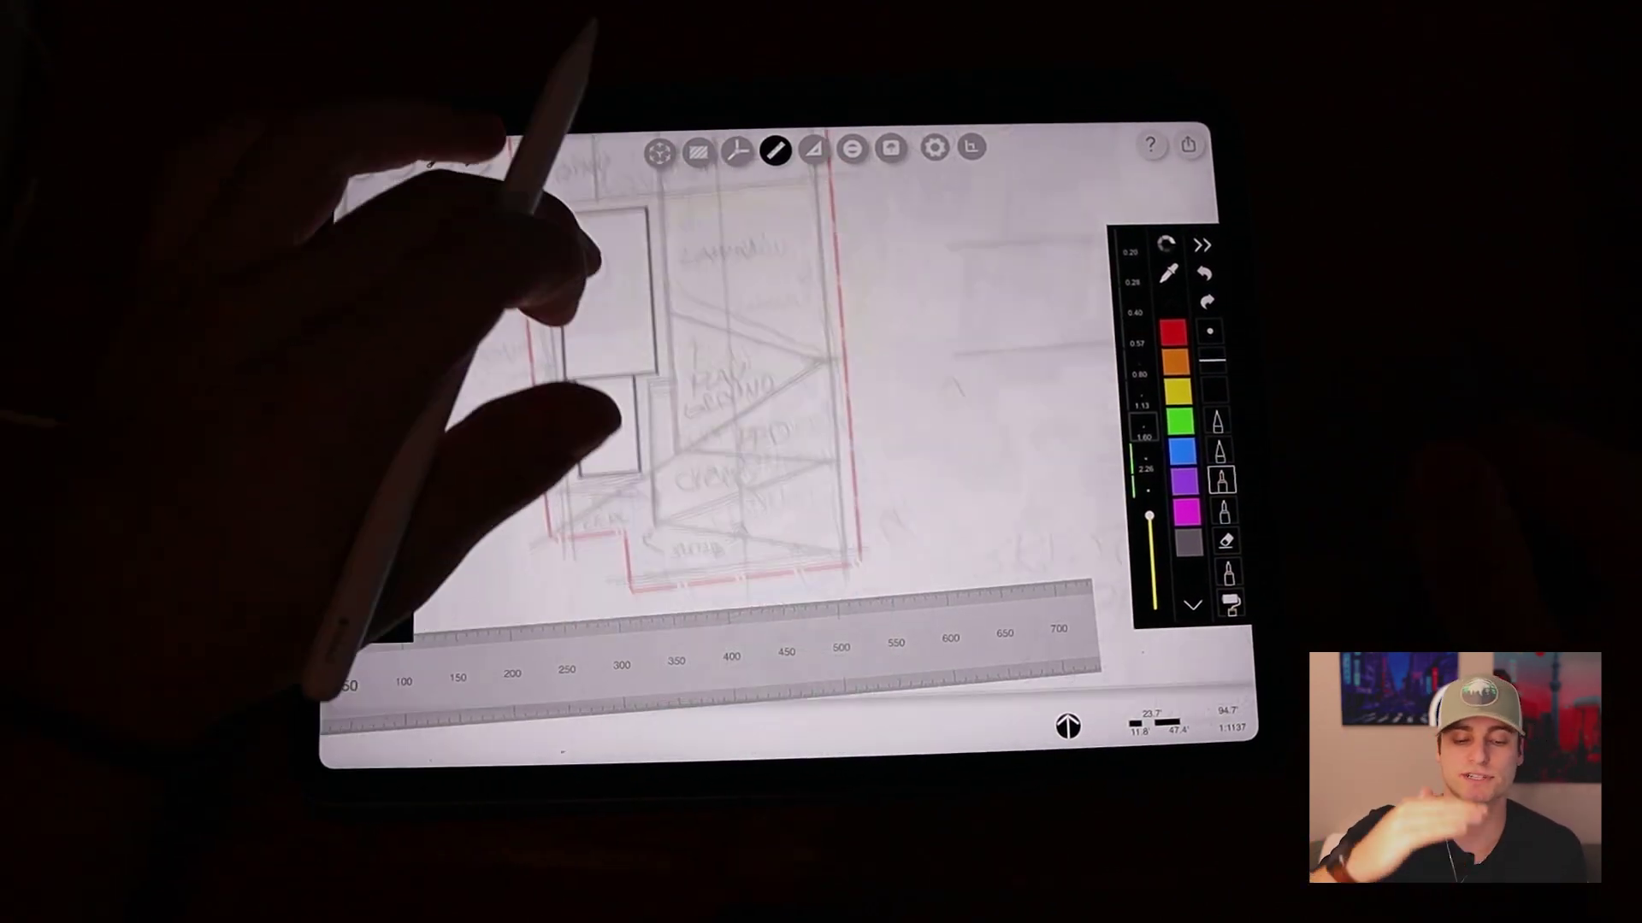
scroll(719, 386, up, 5)
drag(719, 661, 757, 609)
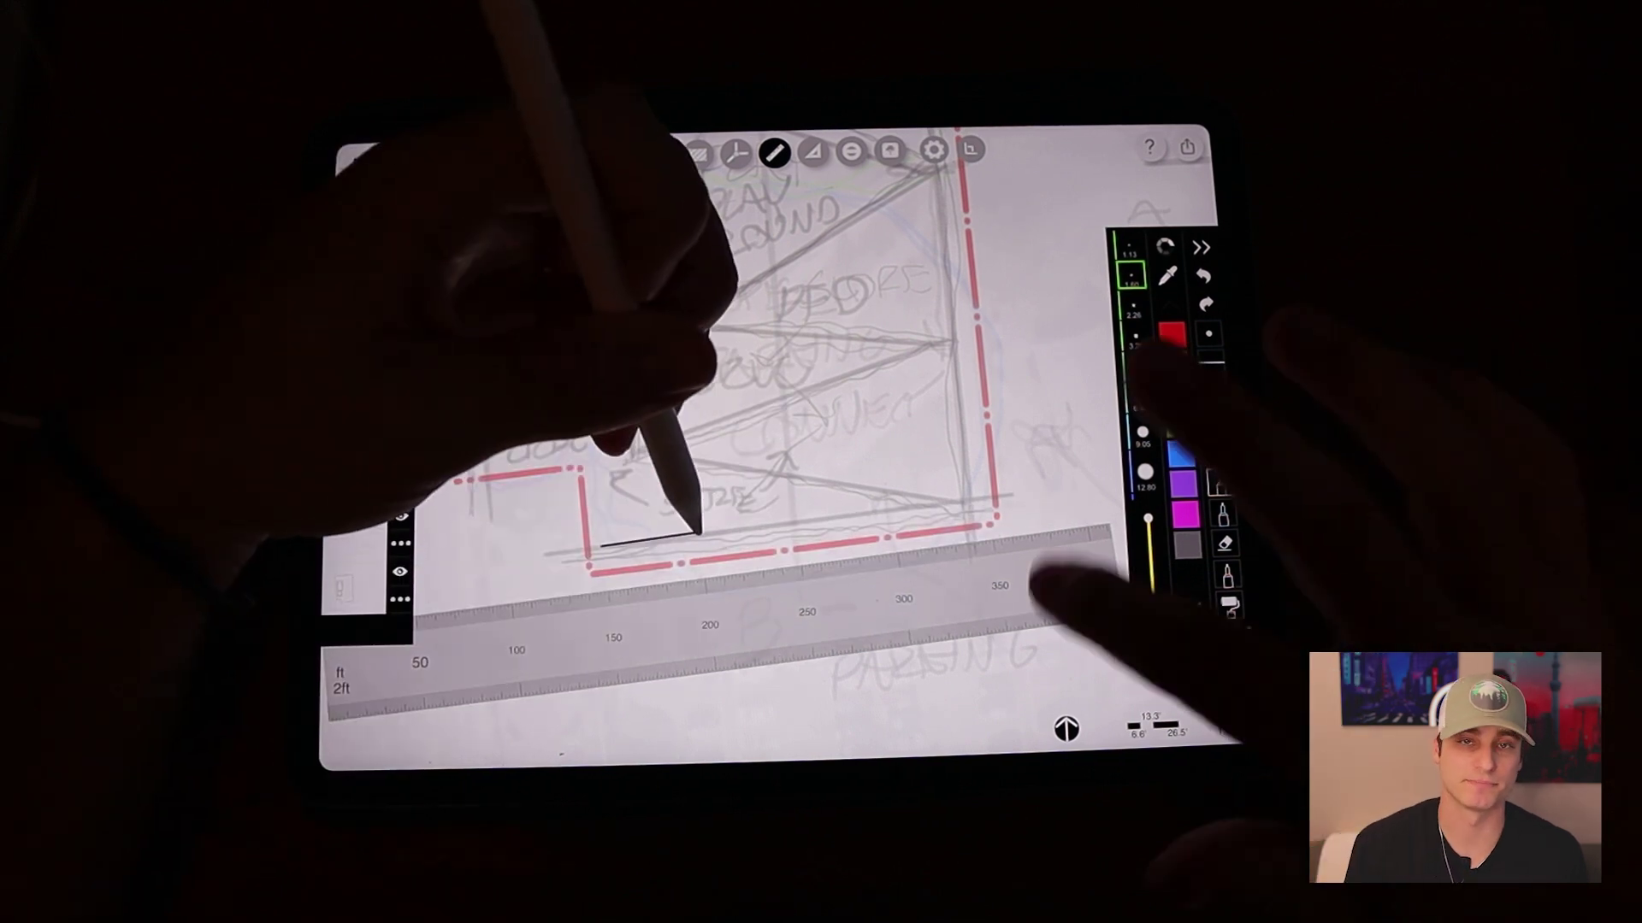
drag(698, 532, 965, 499)
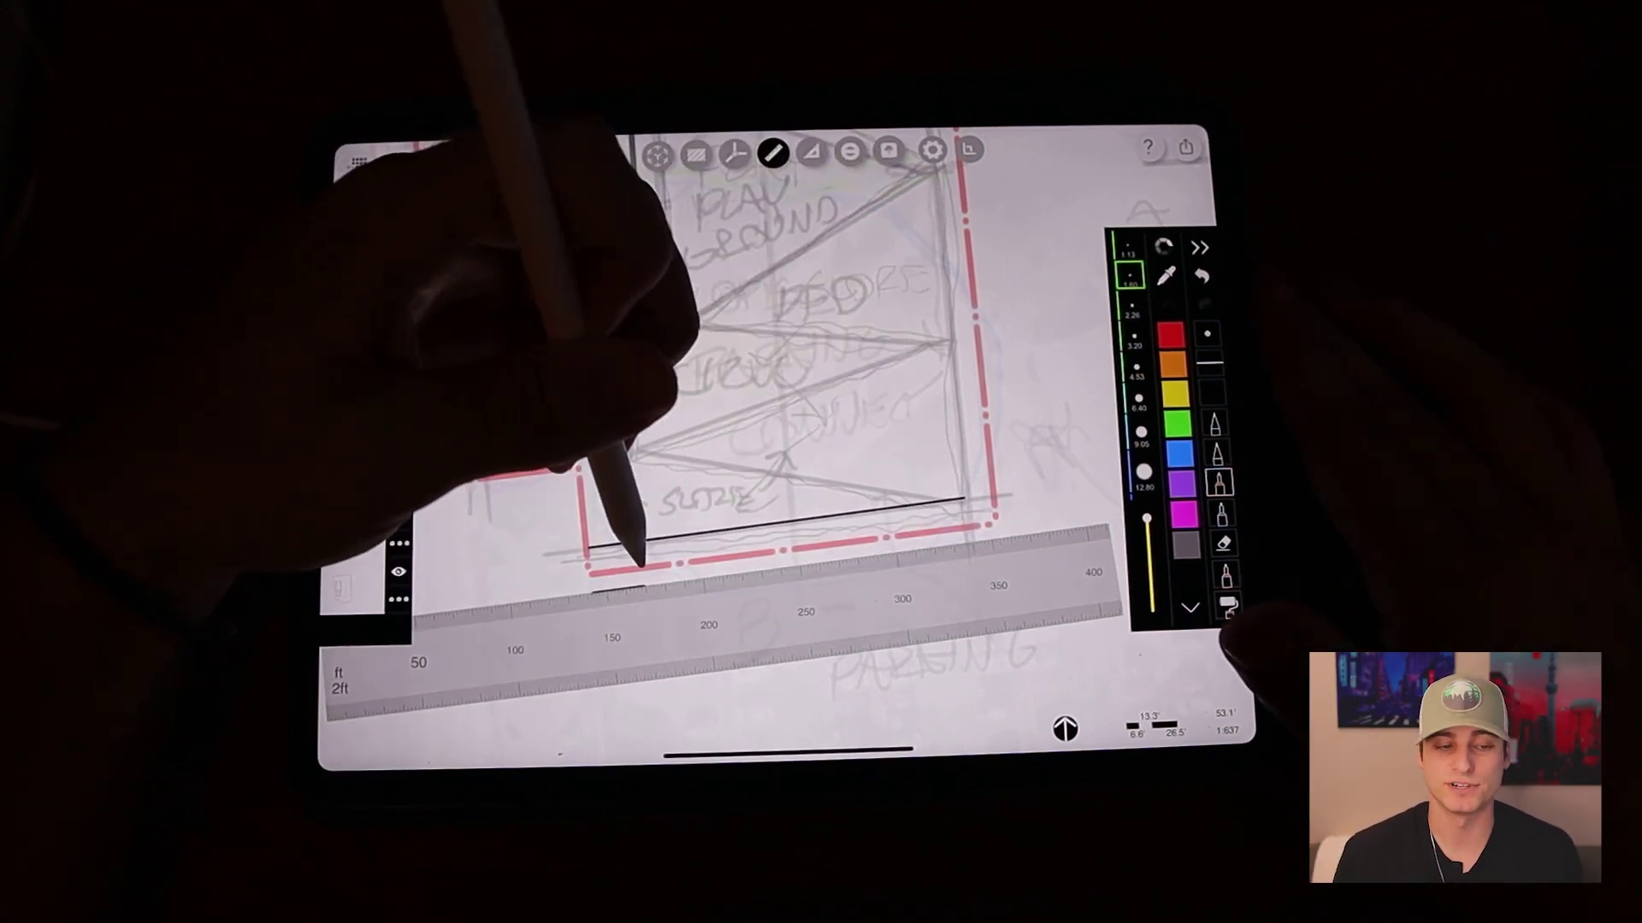
drag(719, 642, 719, 699)
scroll(719, 423, down, 5)
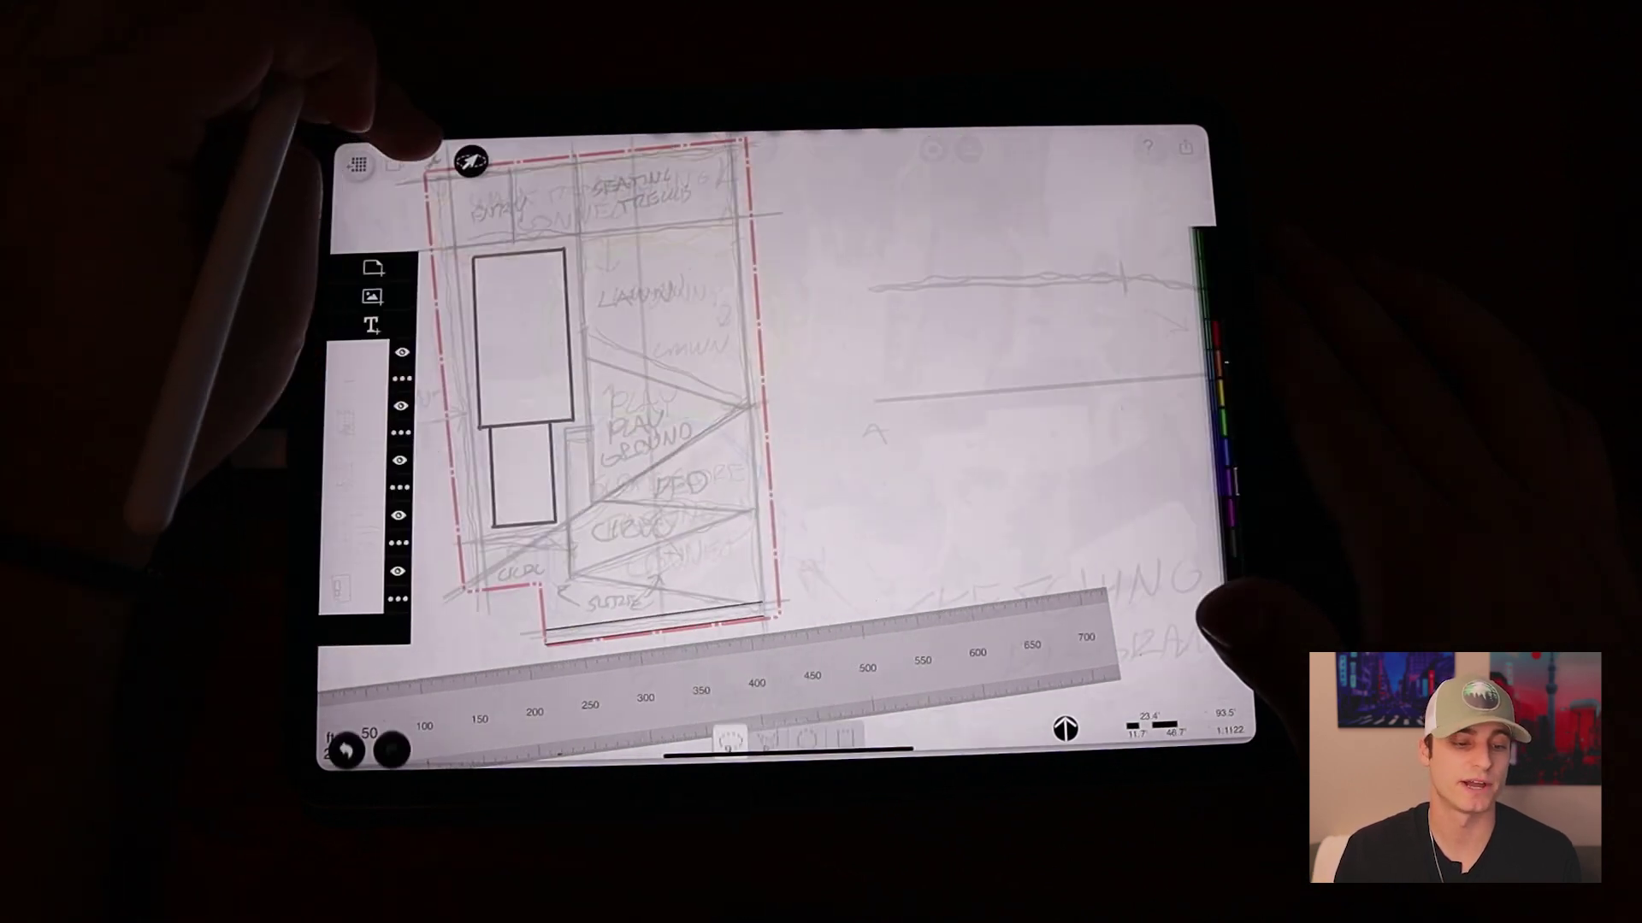
Open project settings, reposition the ruler around the plan, and show the layers list.
click(433, 161)
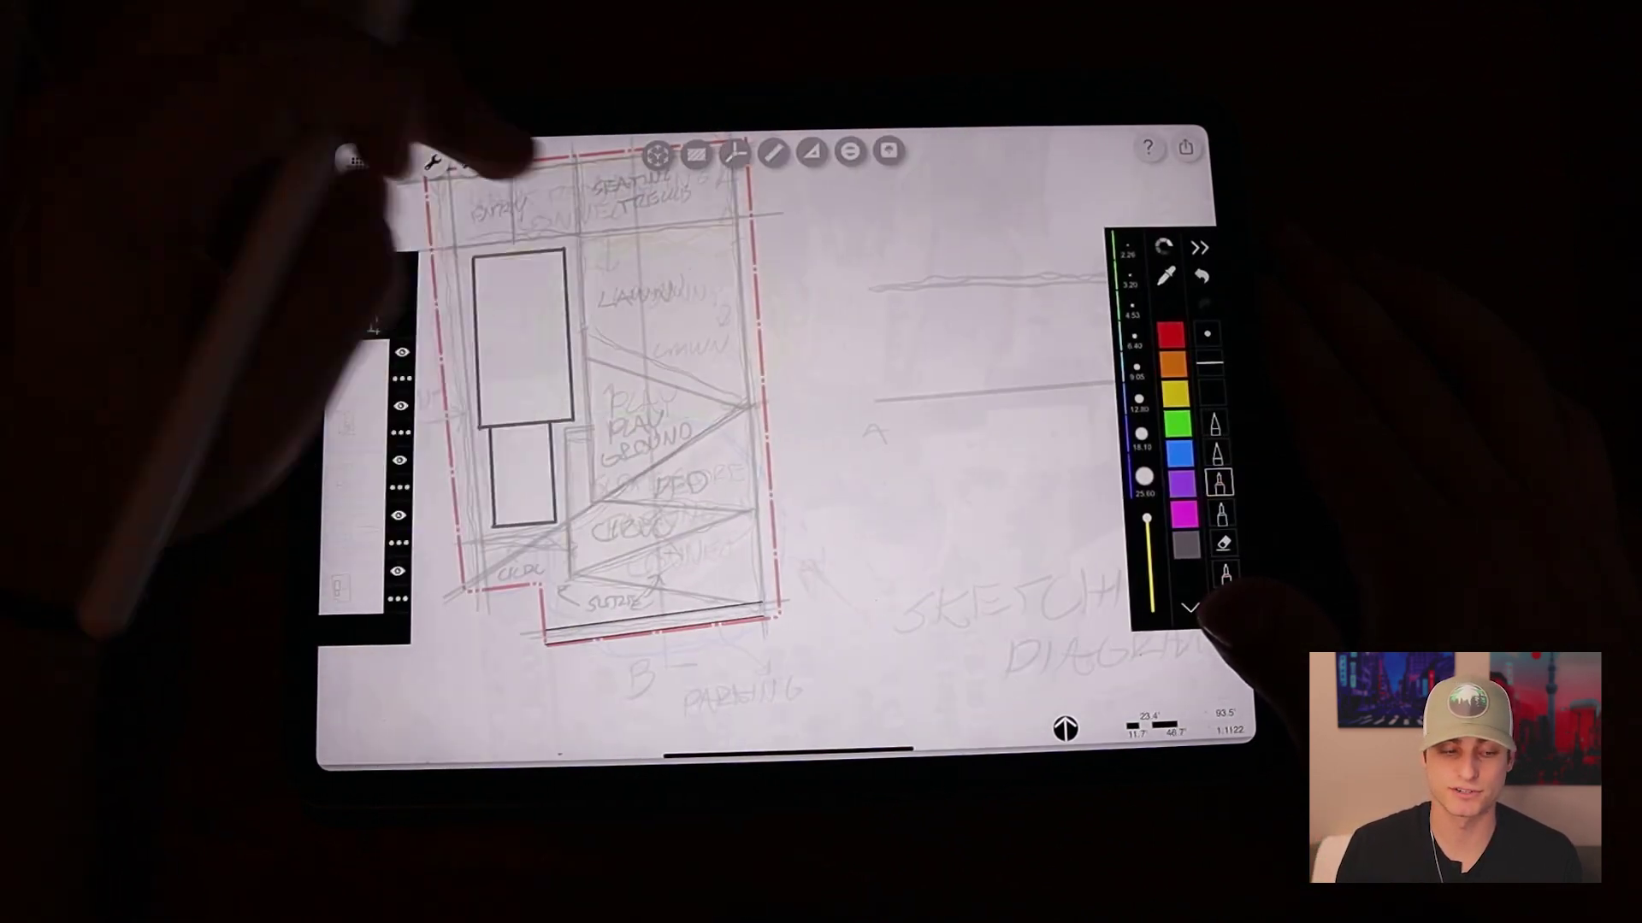
scroll(641, 448, up, 2)
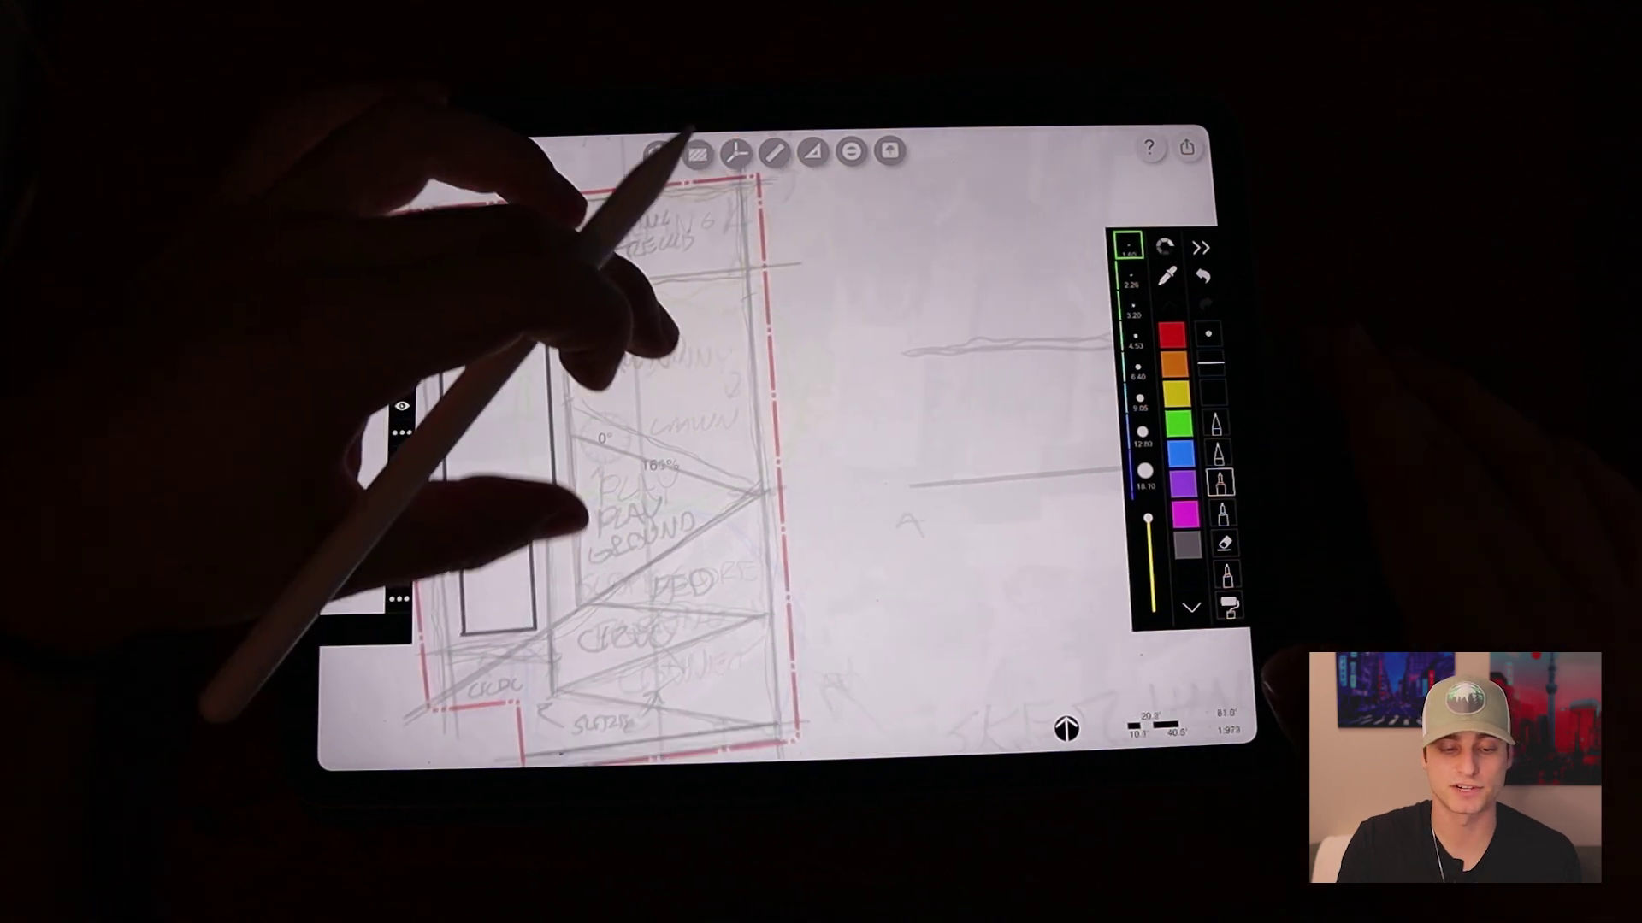
scroll(719, 449, down, 3)
drag(764, 386, 782, 386)
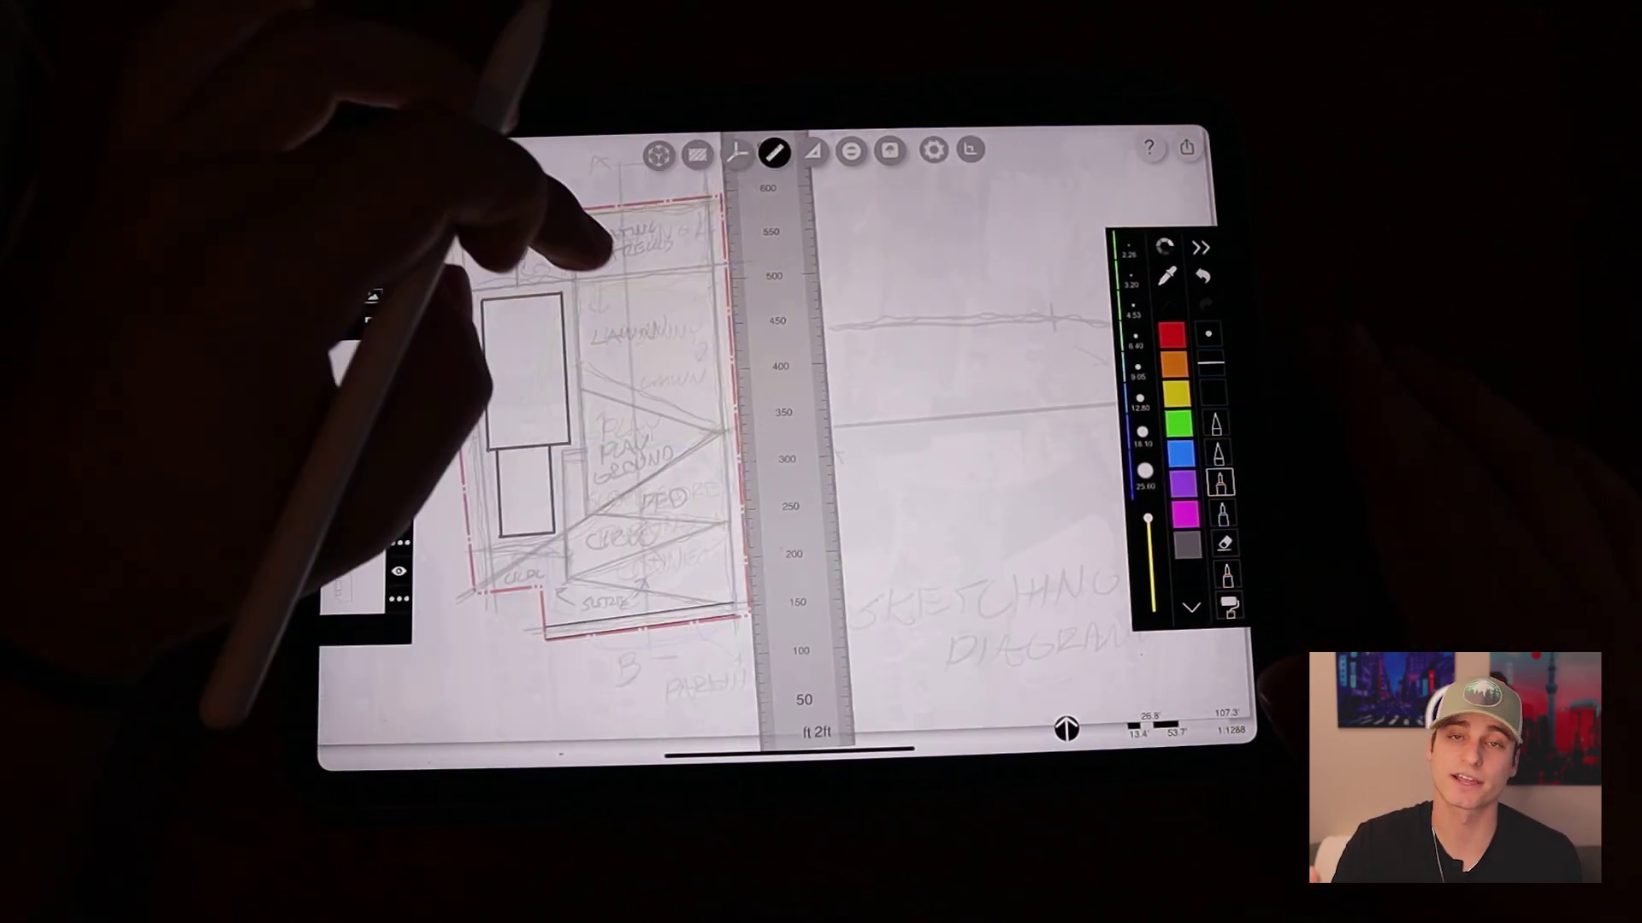
scroll(667, 449, up, 1)
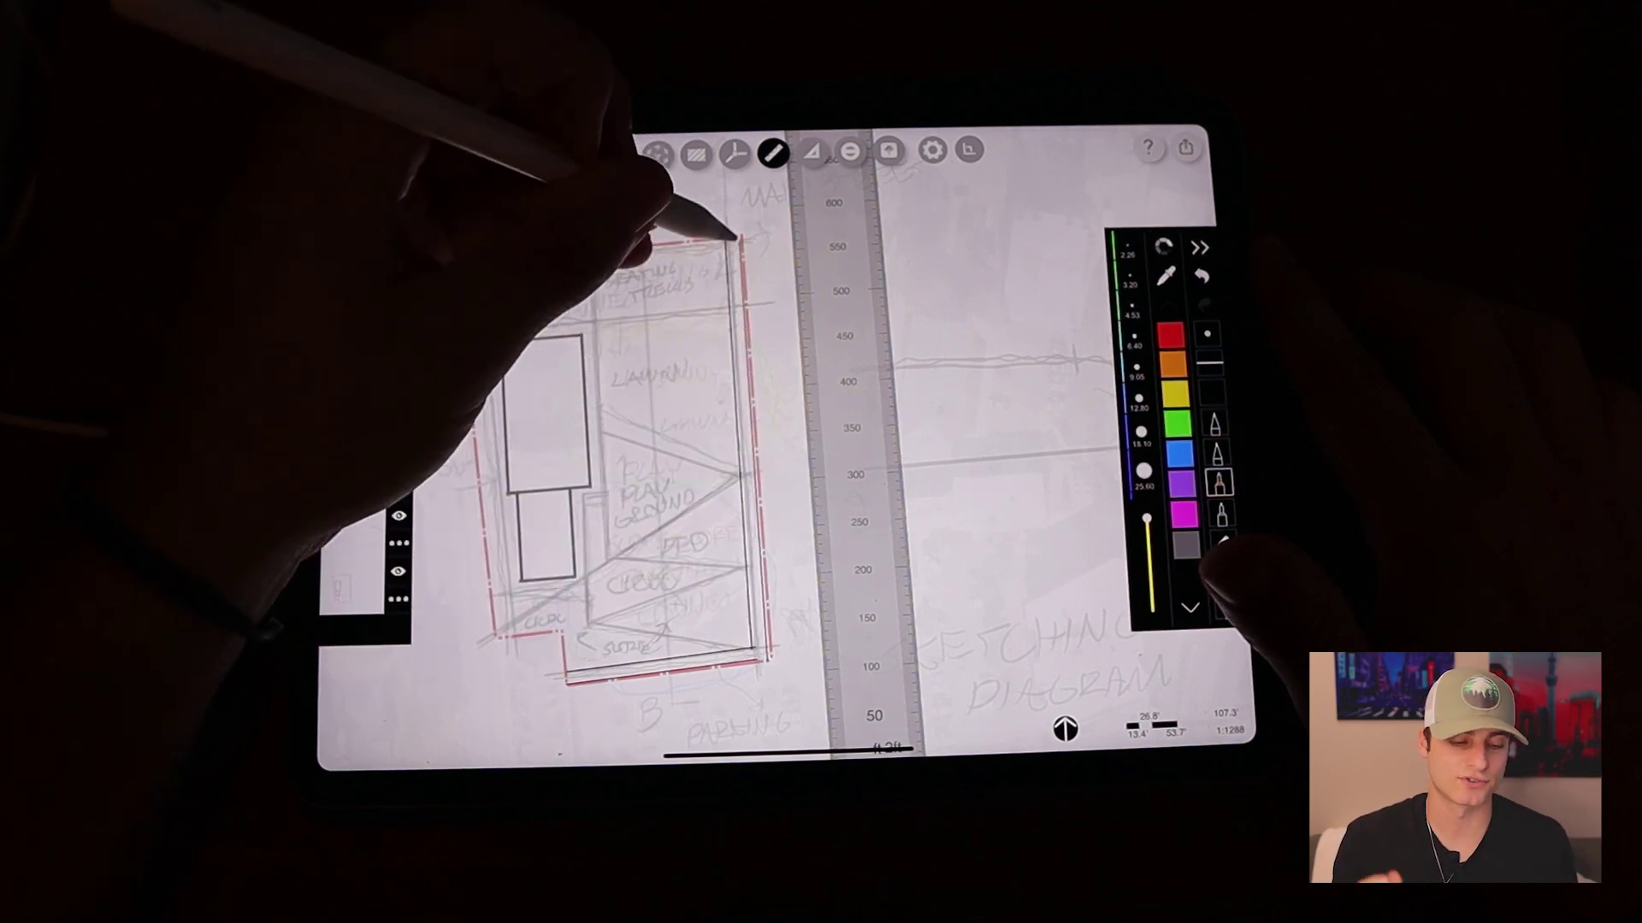
drag(847, 449, 513, 449)
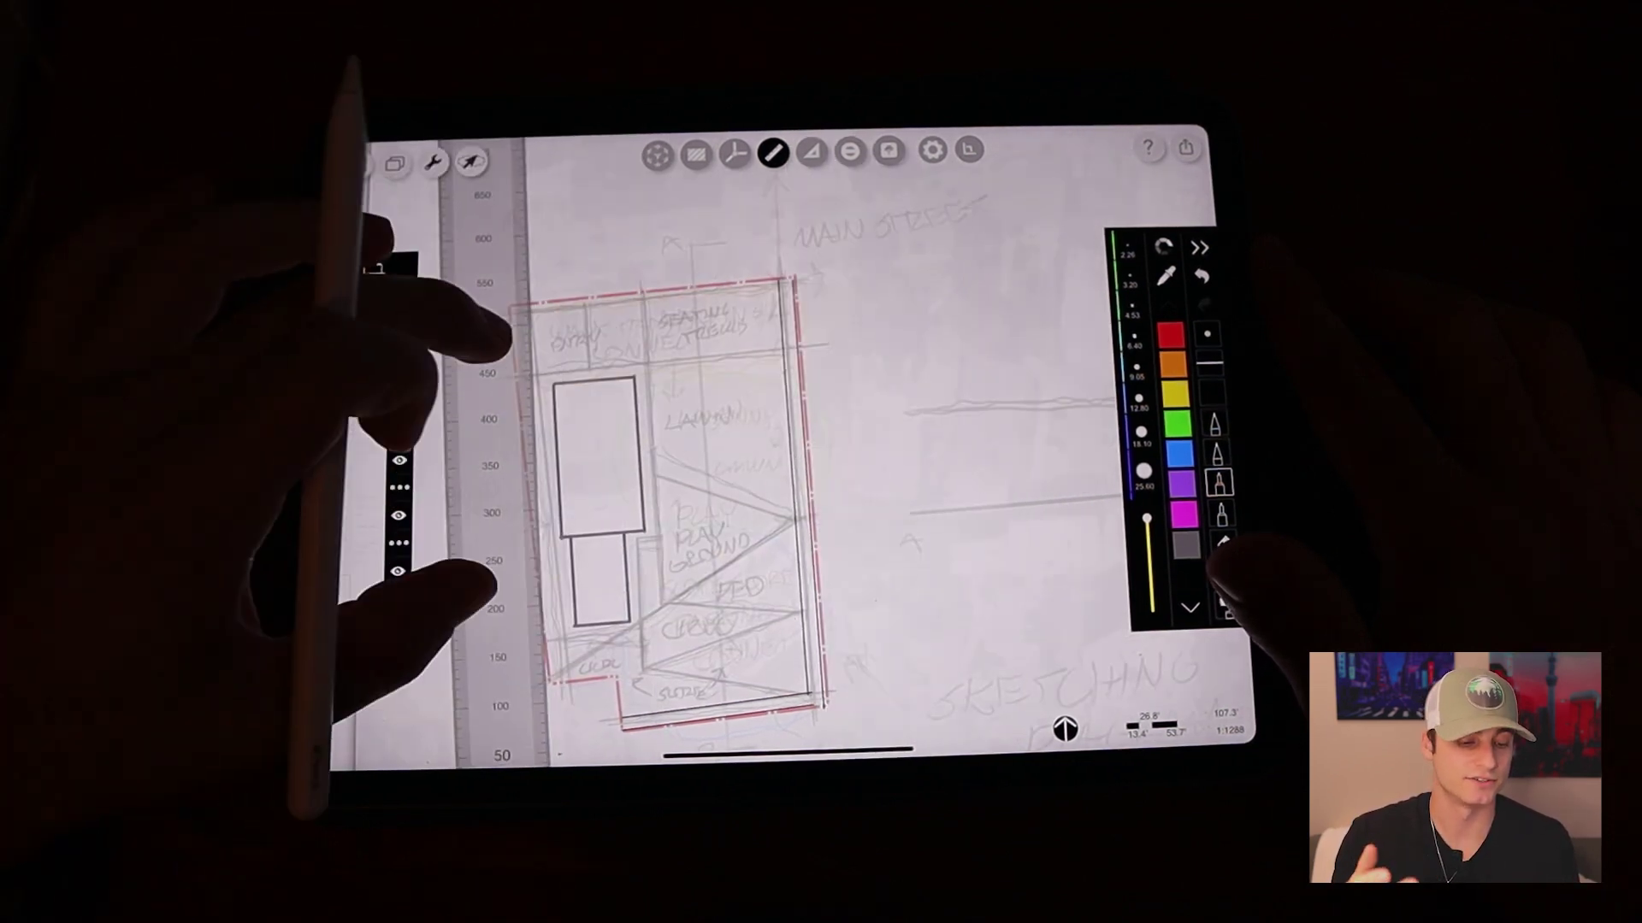
drag(513, 591, 450, 603)
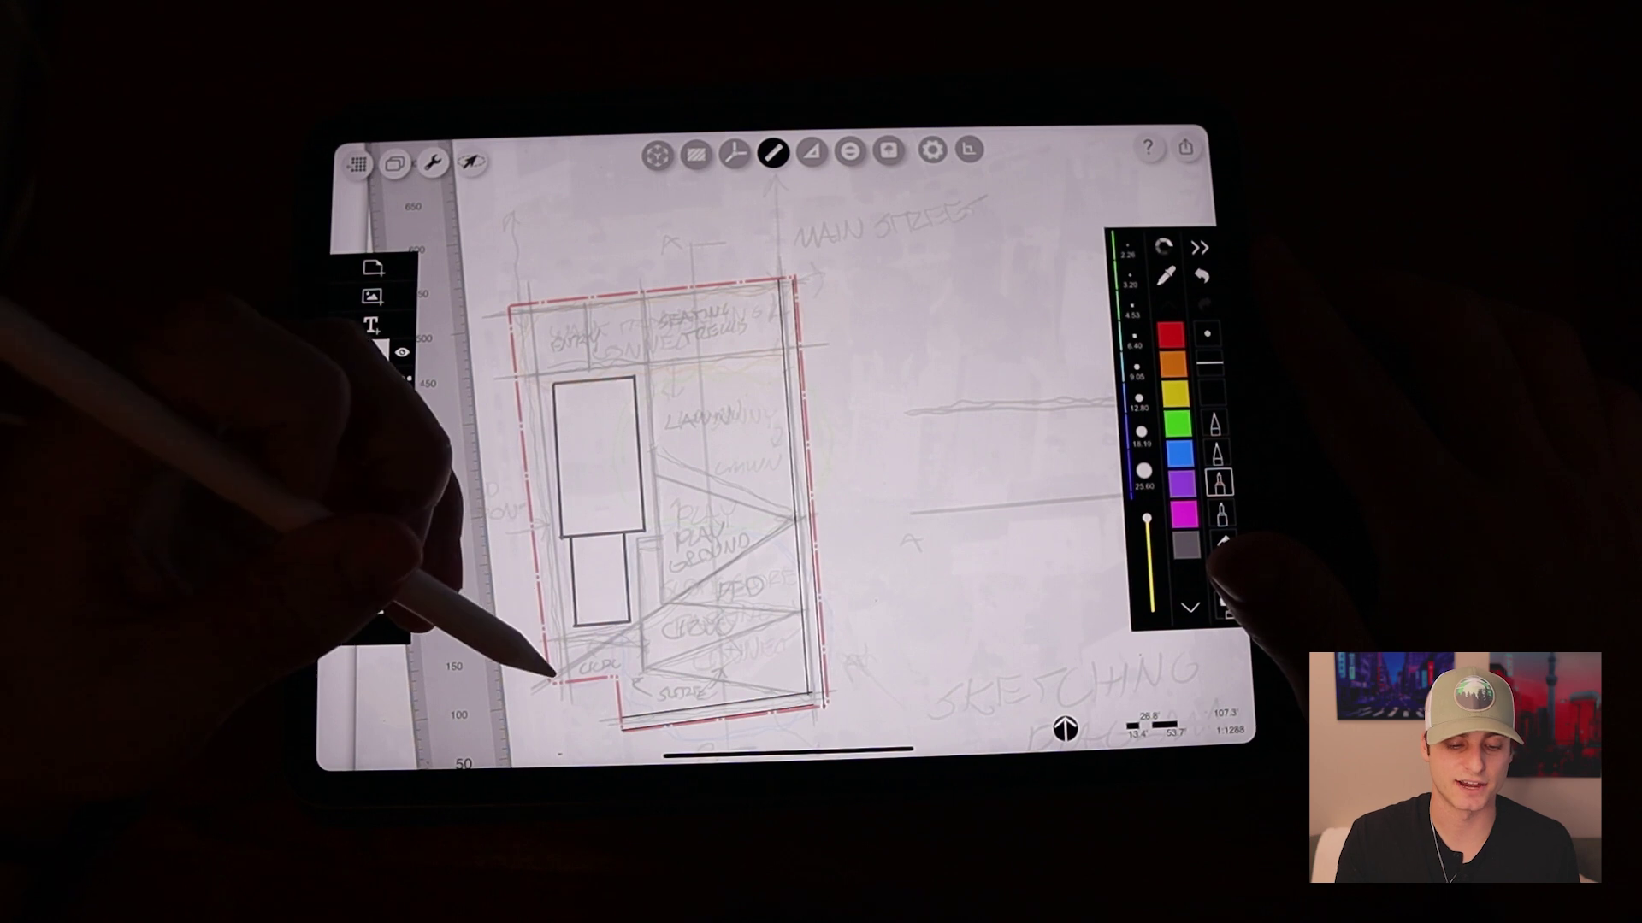
click(404, 264)
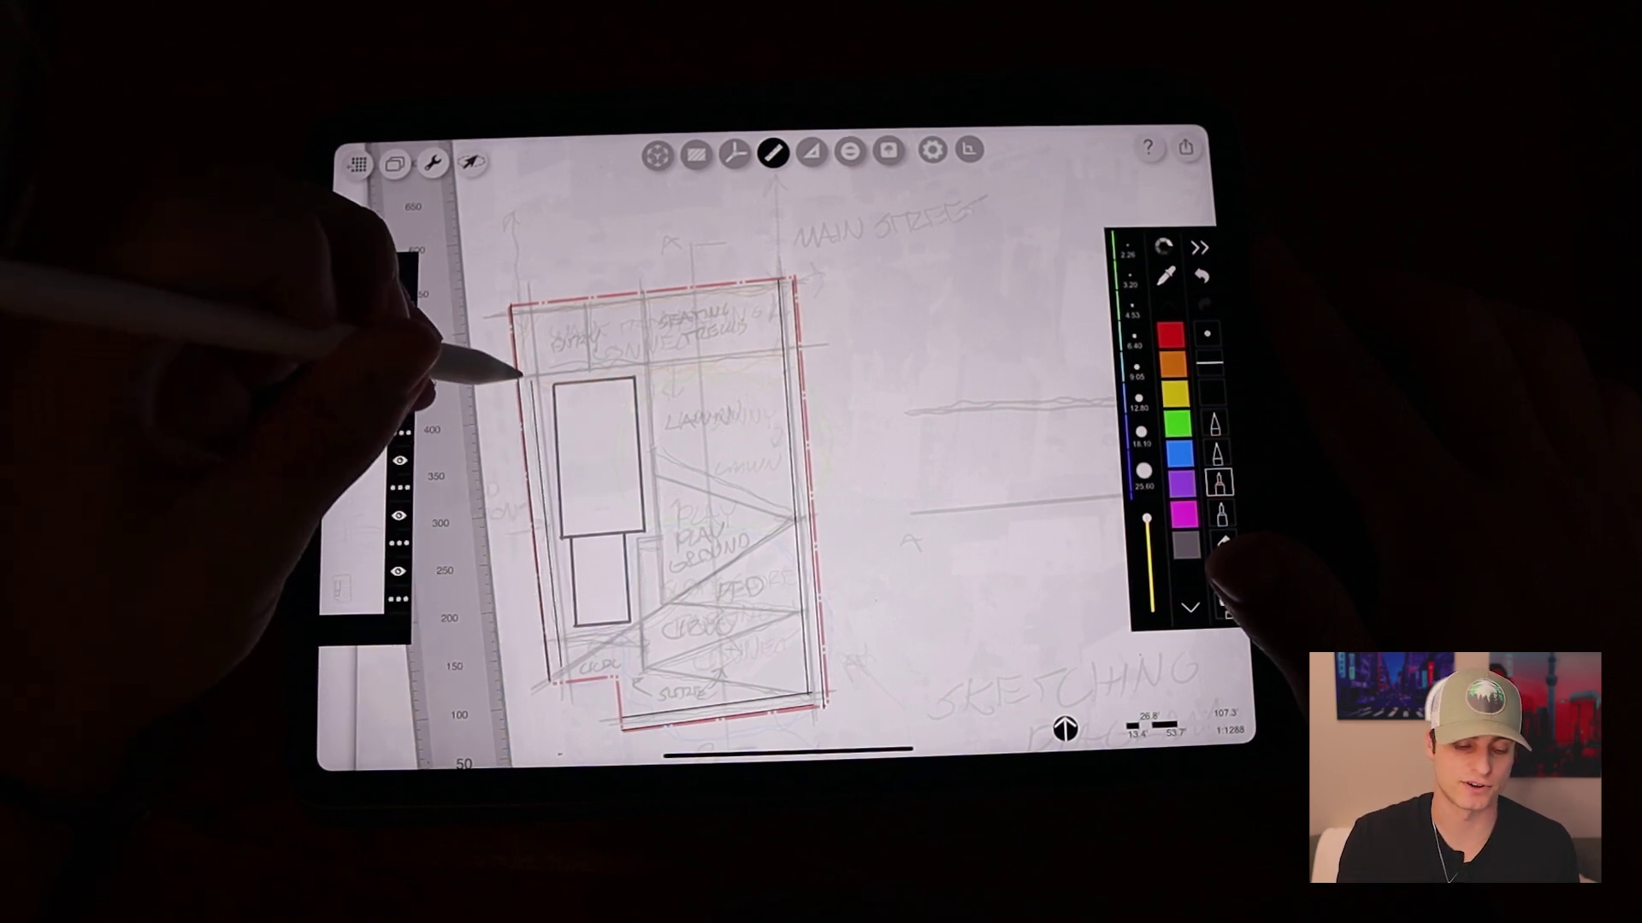
mouse_move(449, 514)
mouse_down()
mouse_move(603, 334)
mouse_move(628, 513)
mouse_up()
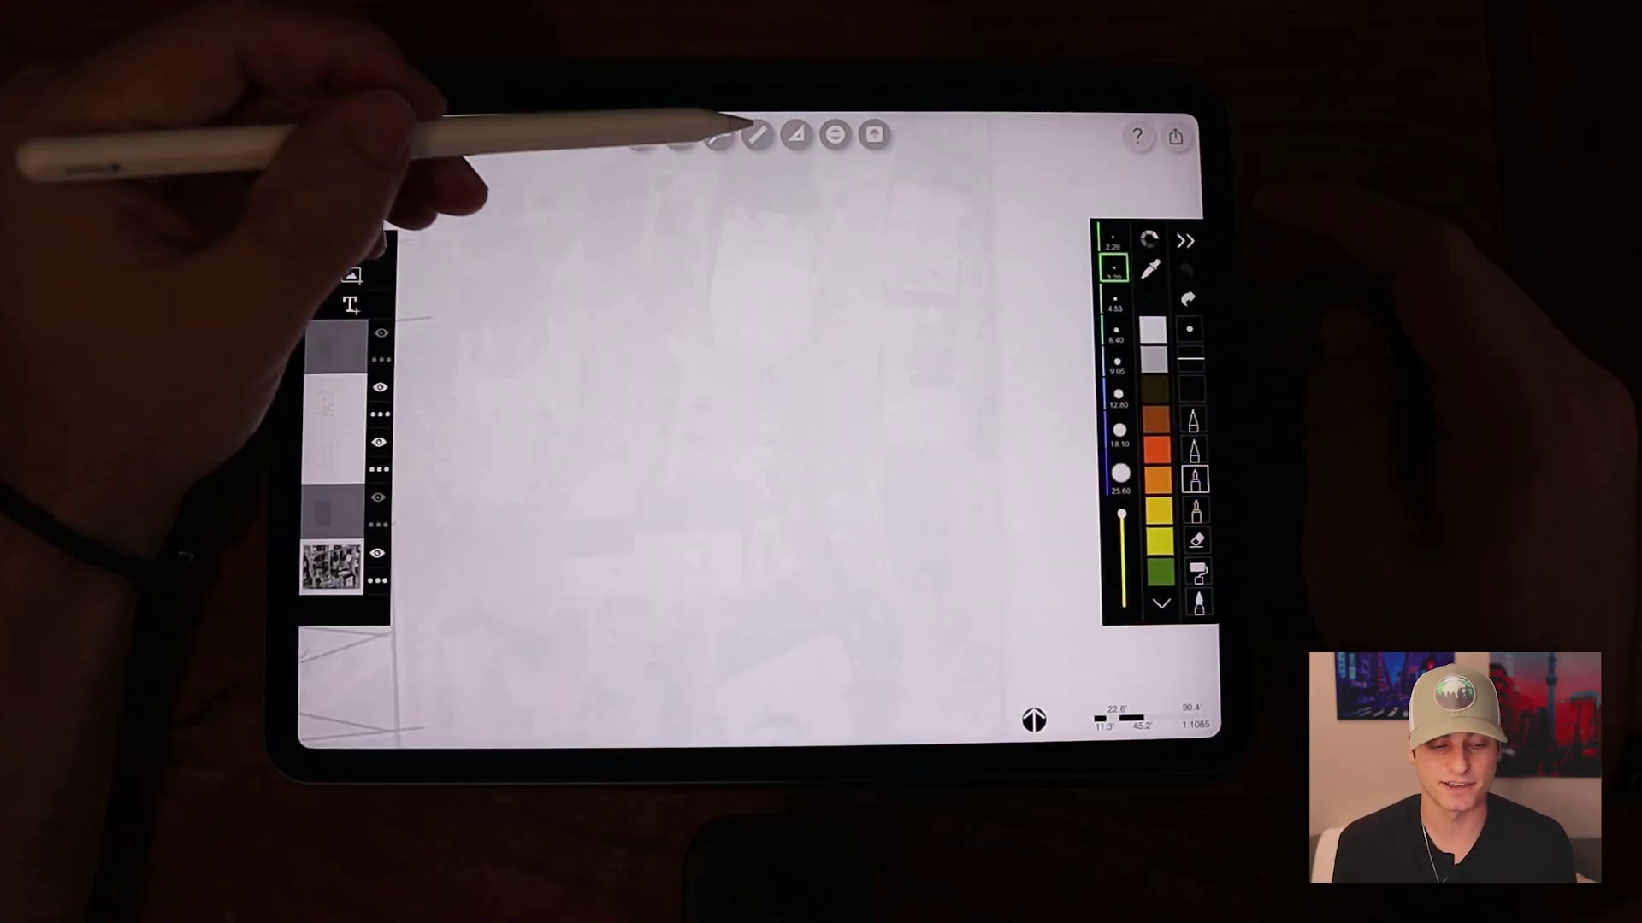
Draw six ruled vertical lines, hairline to heavy, finishing with the 25.60 pen.
drag(1116, 270, 1114, 302)
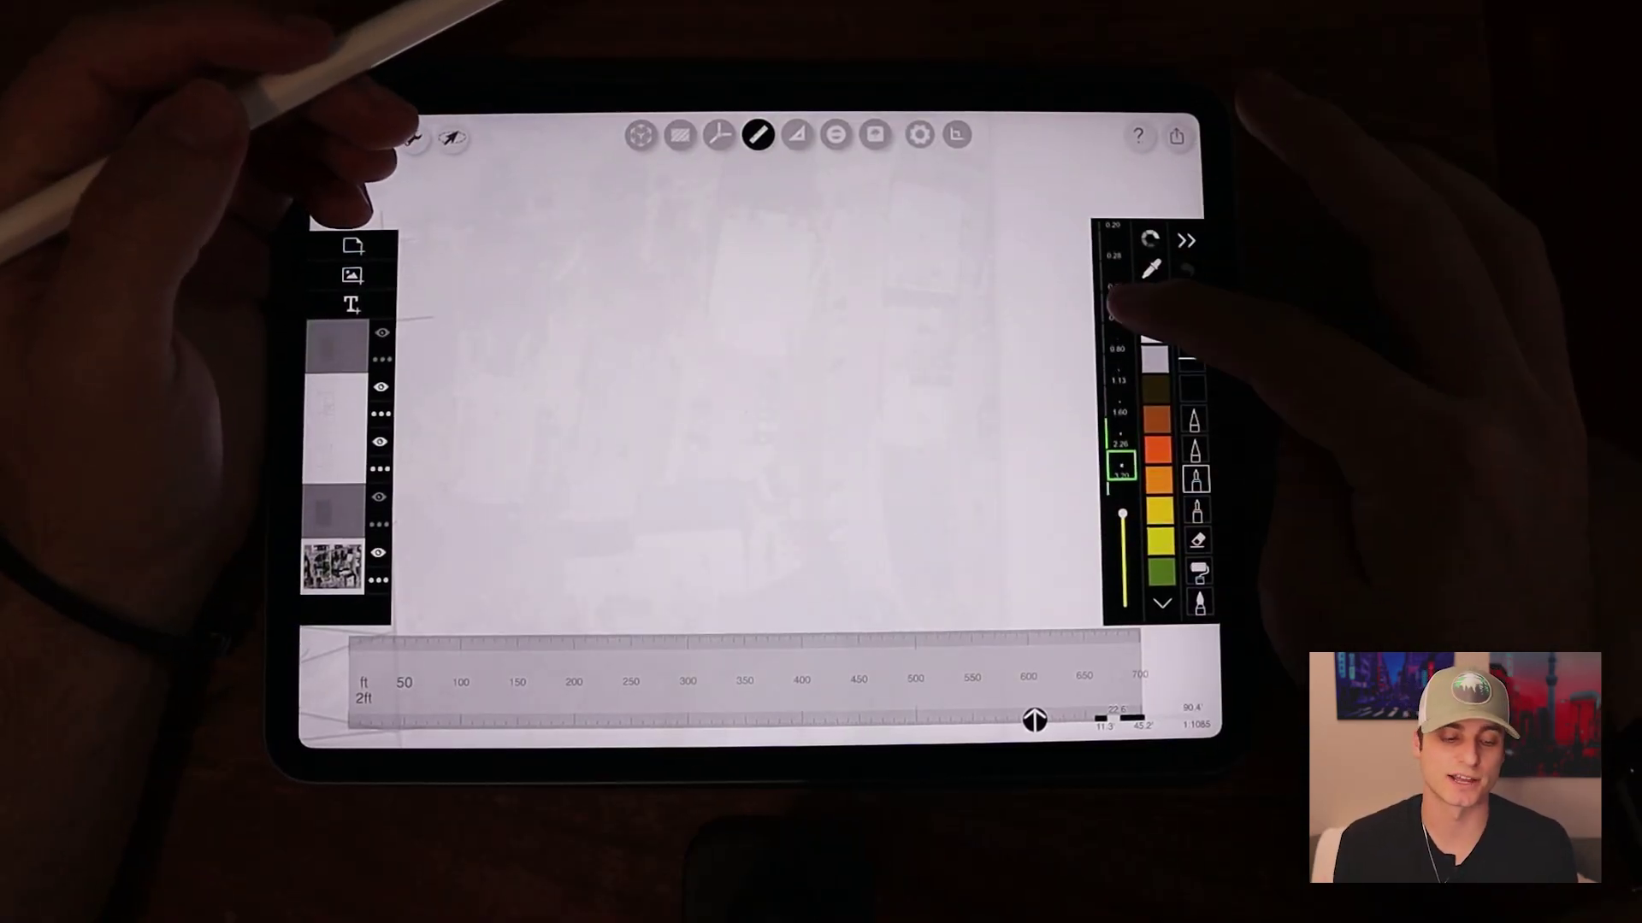
drag(609, 507, 609, 238)
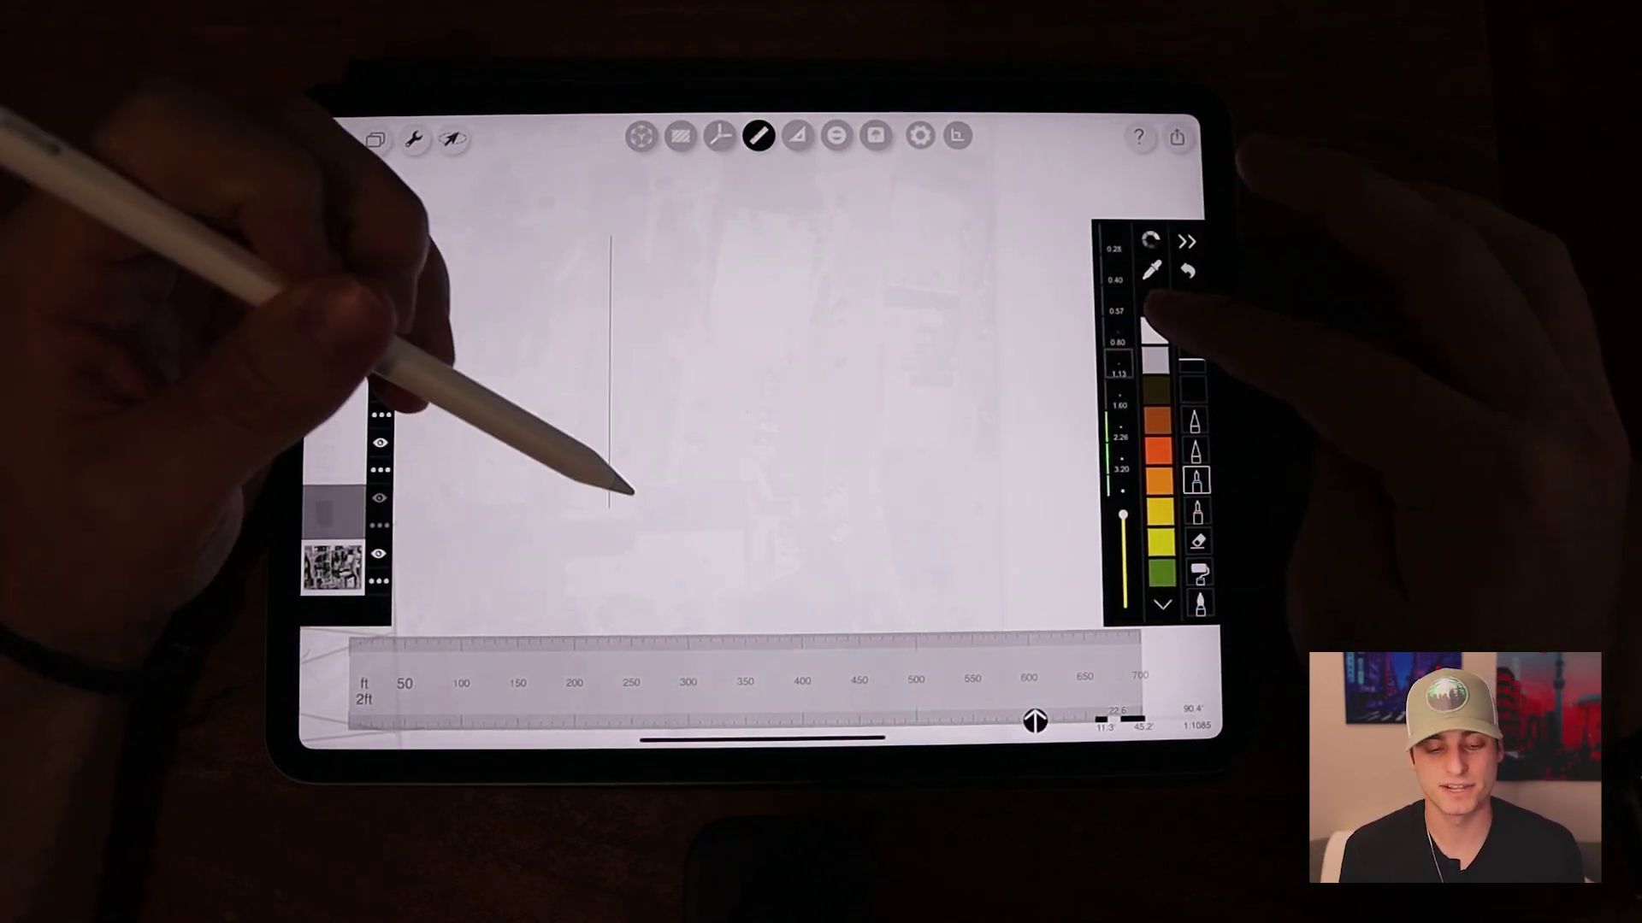
drag(638, 202, 638, 513)
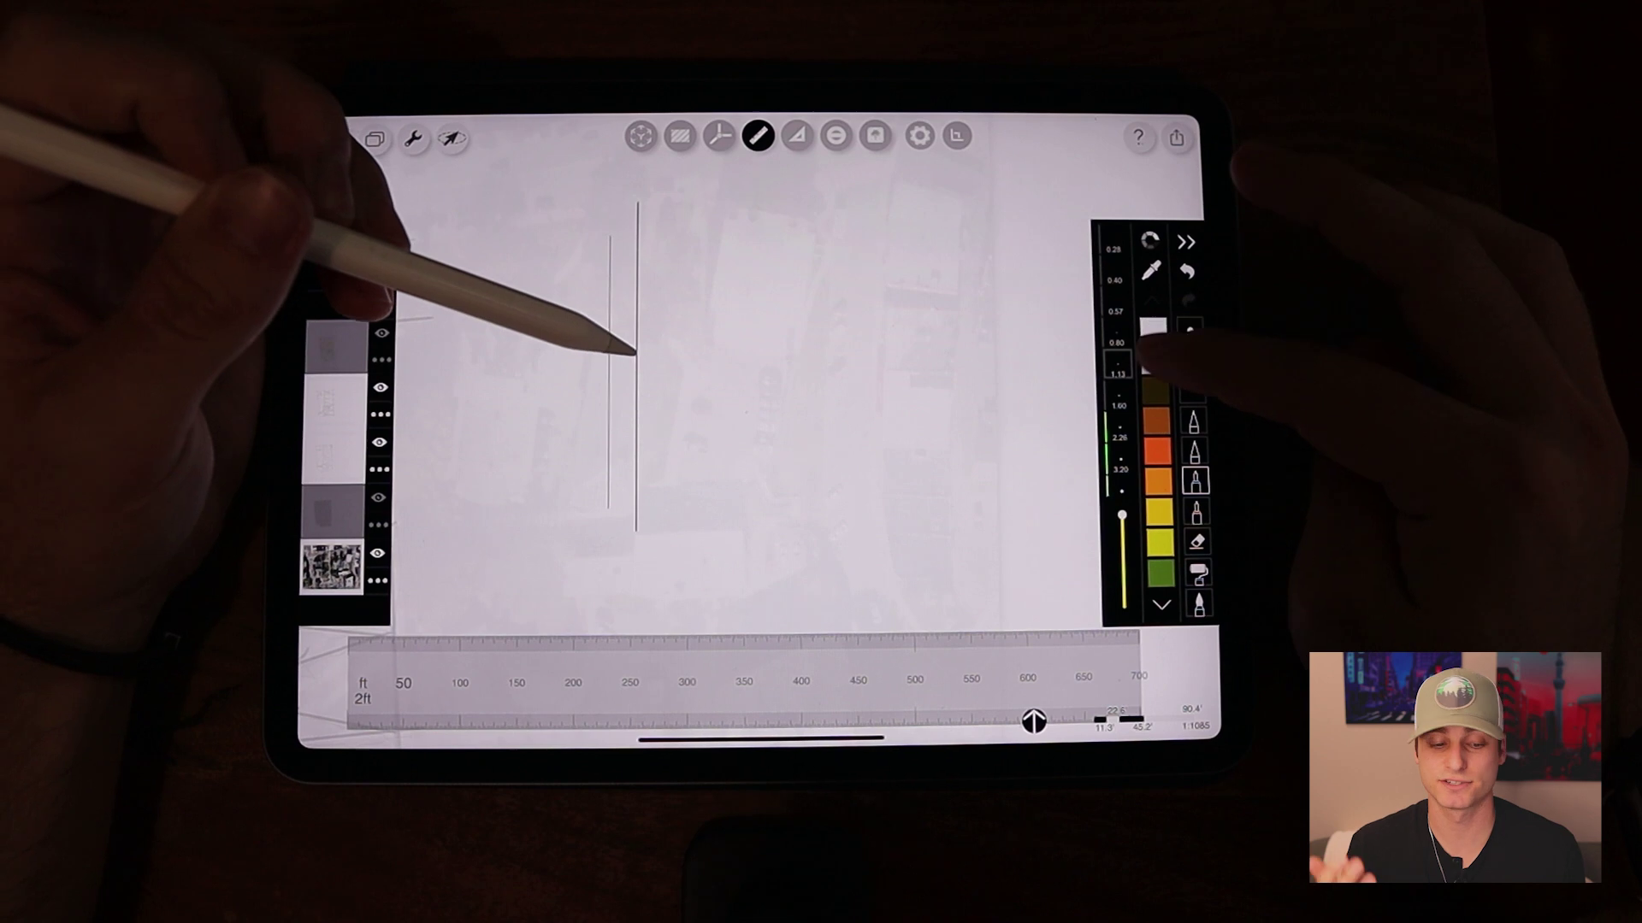
drag(664, 536, 665, 185)
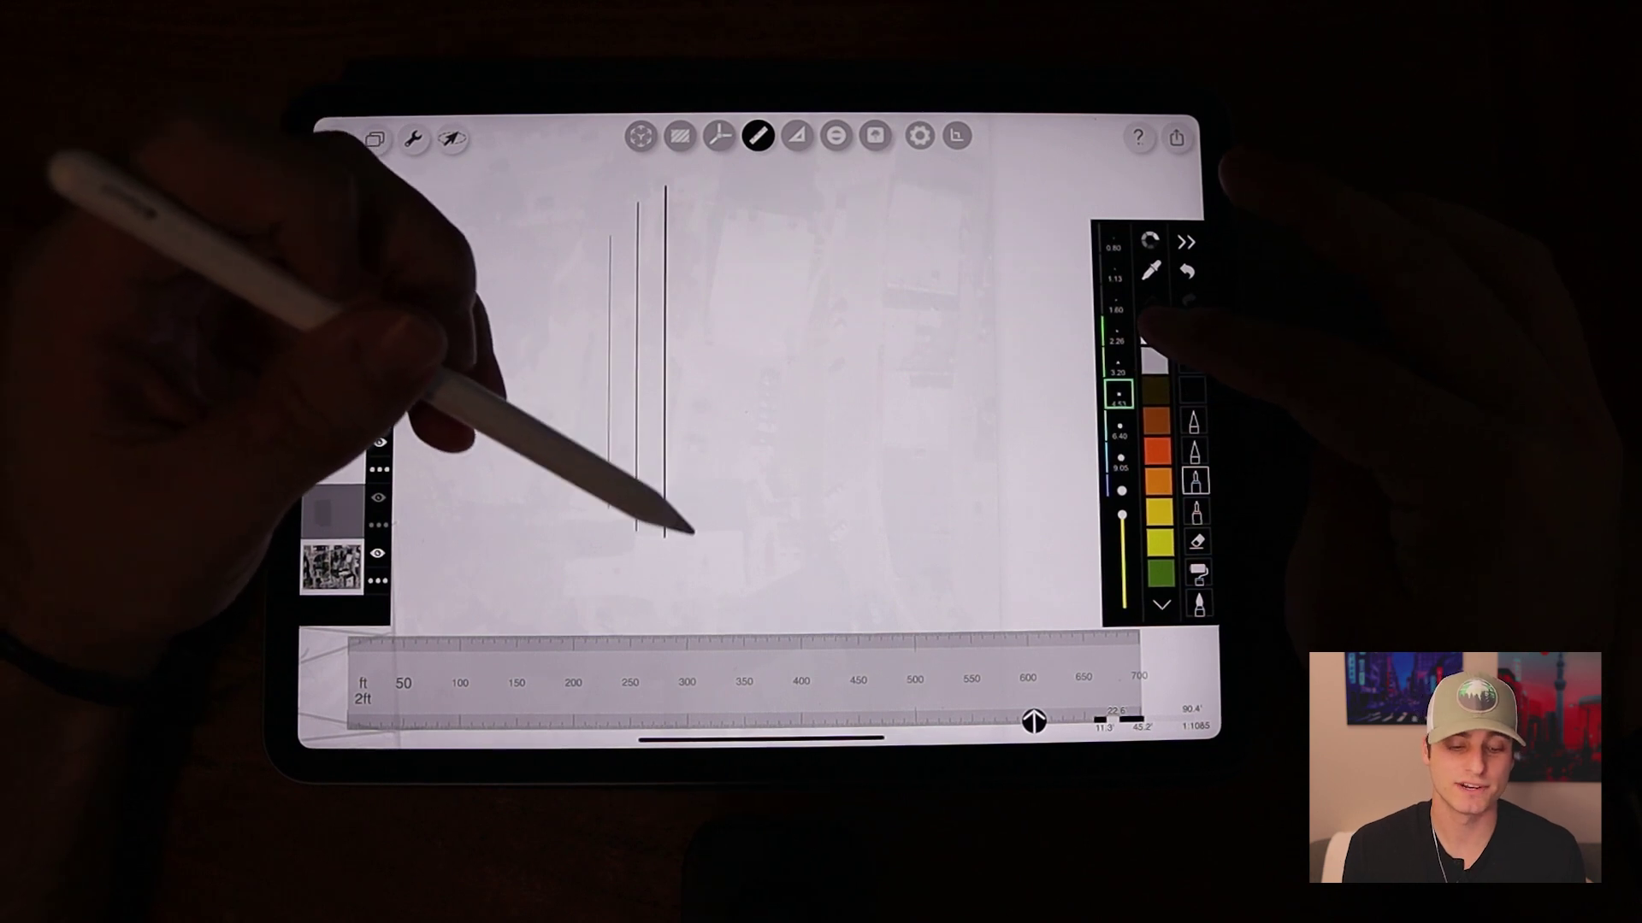
drag(690, 538, 690, 276)
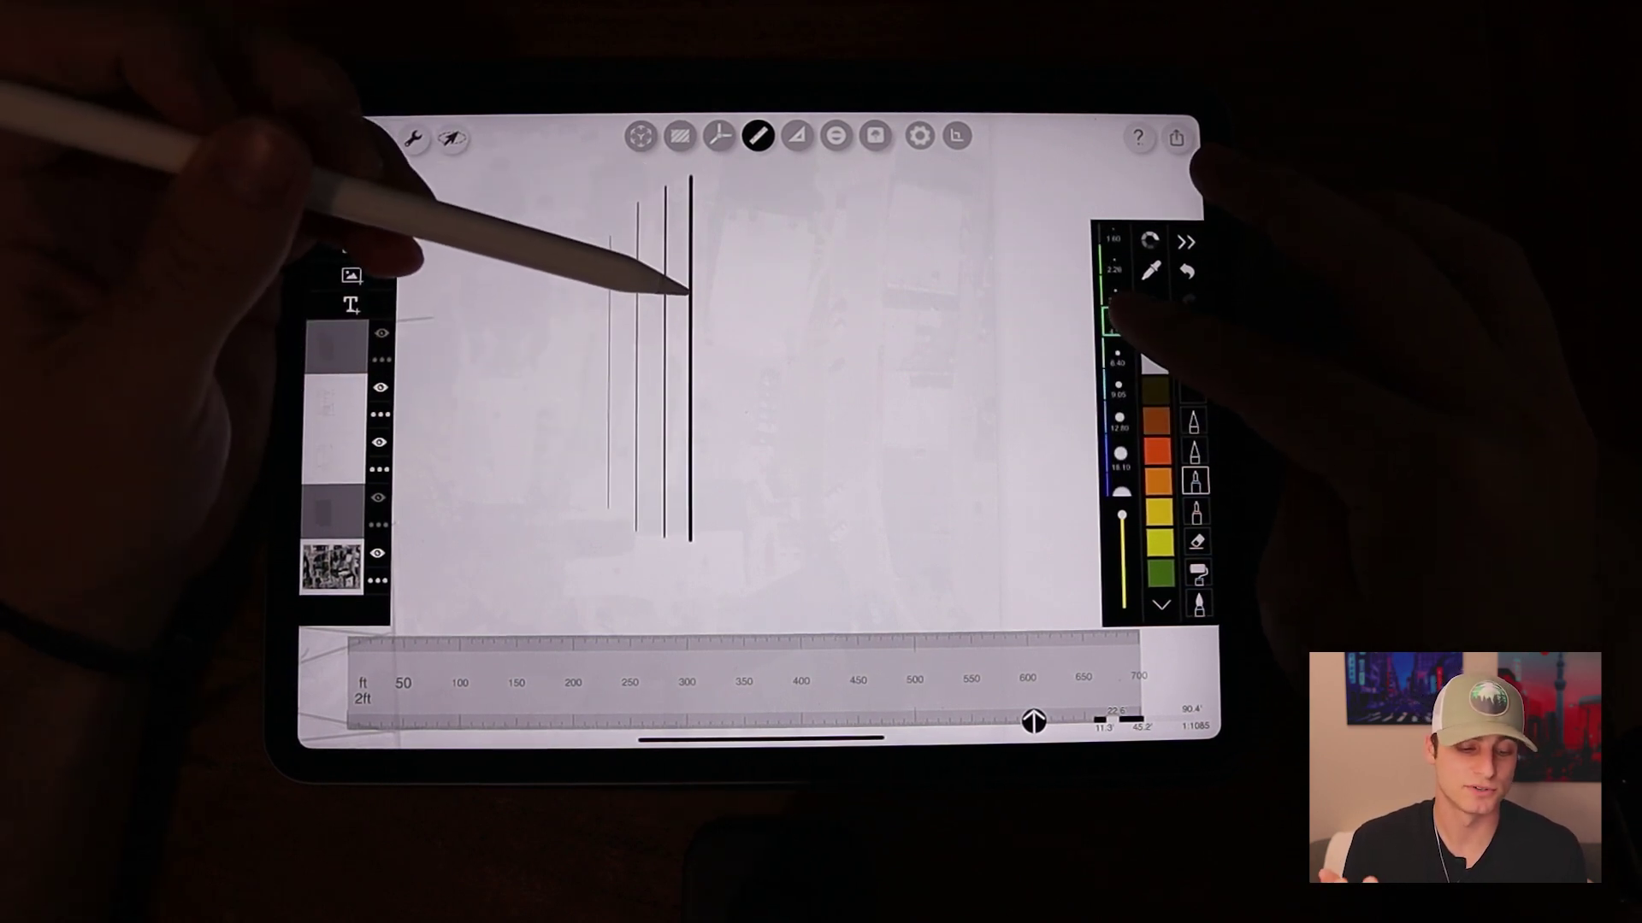
drag(726, 545, 725, 260)
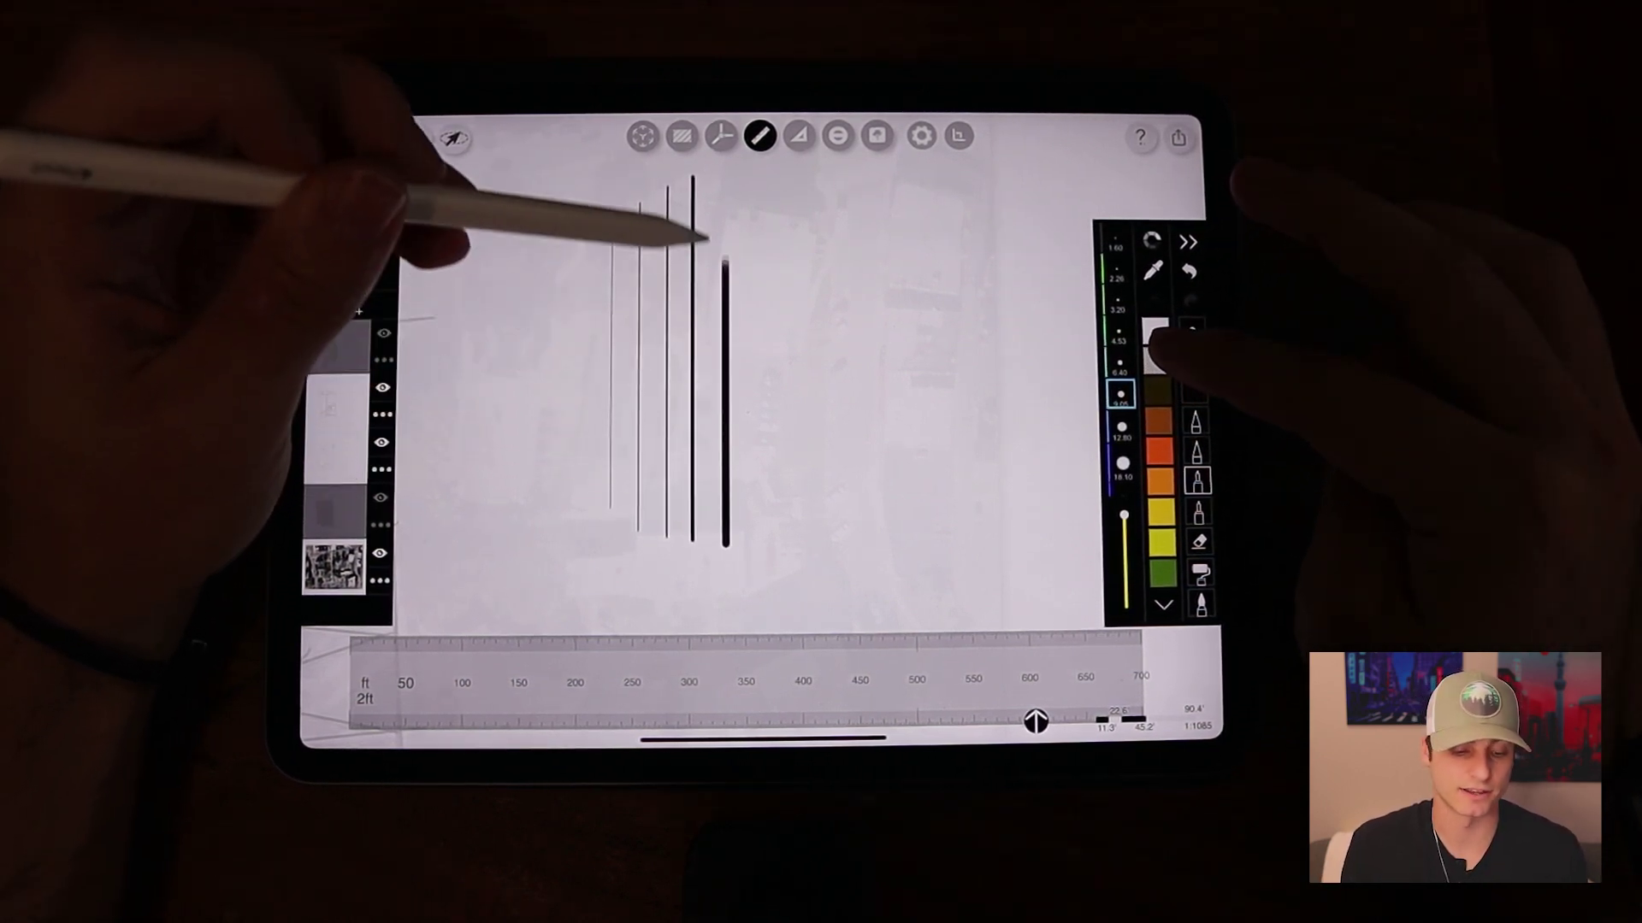
click(1161, 336)
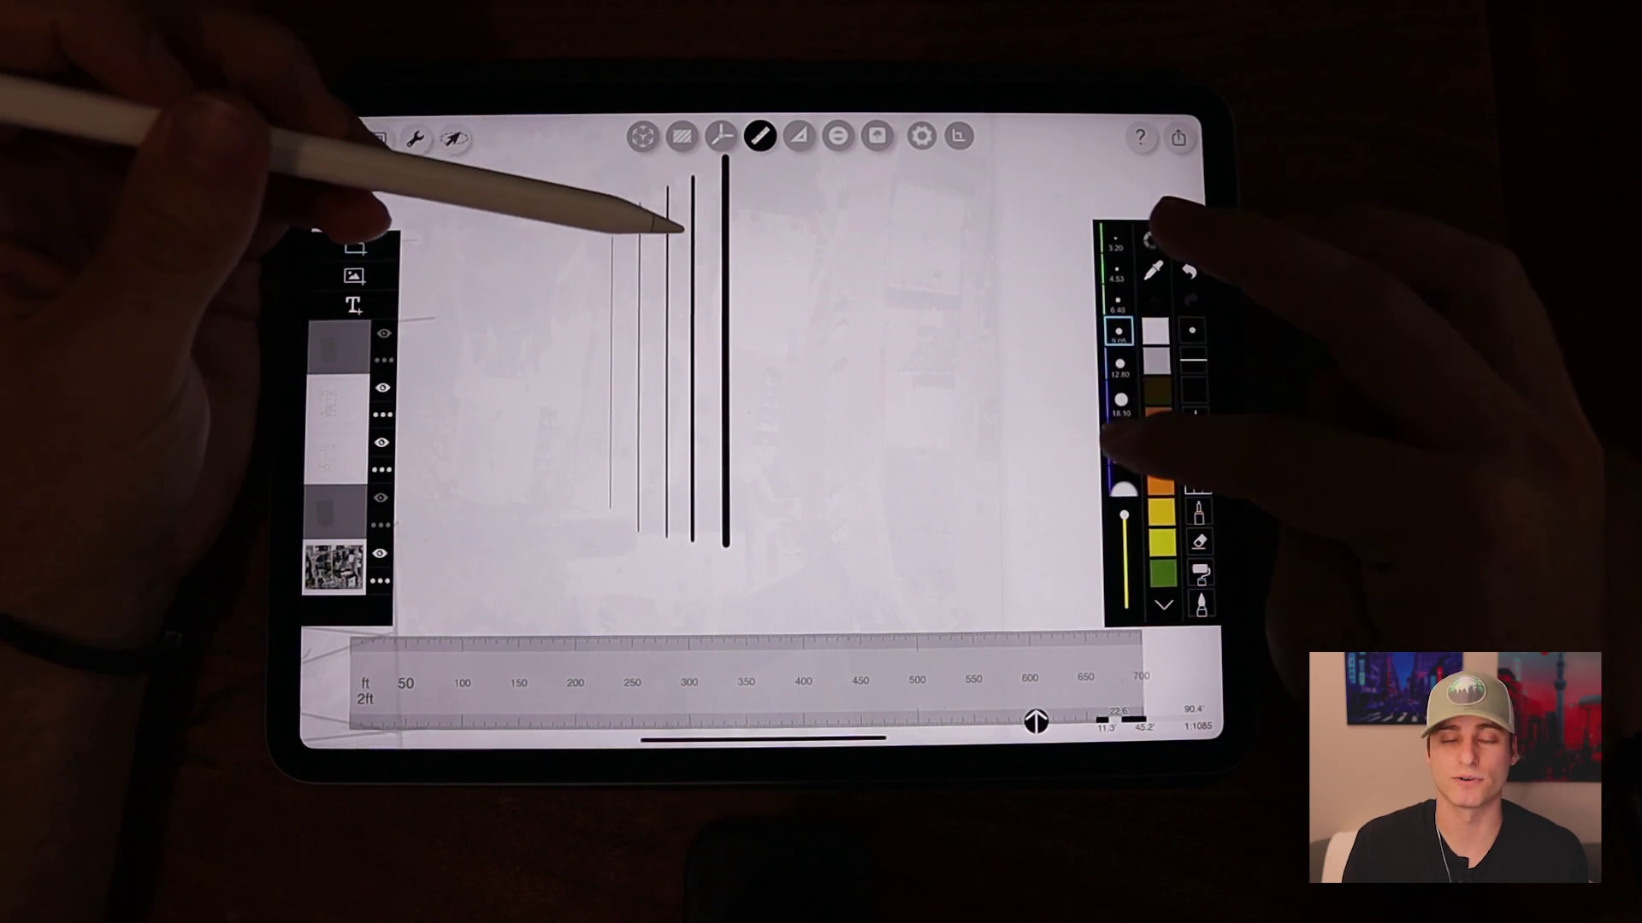
click(1122, 443)
drag(762, 551, 760, 201)
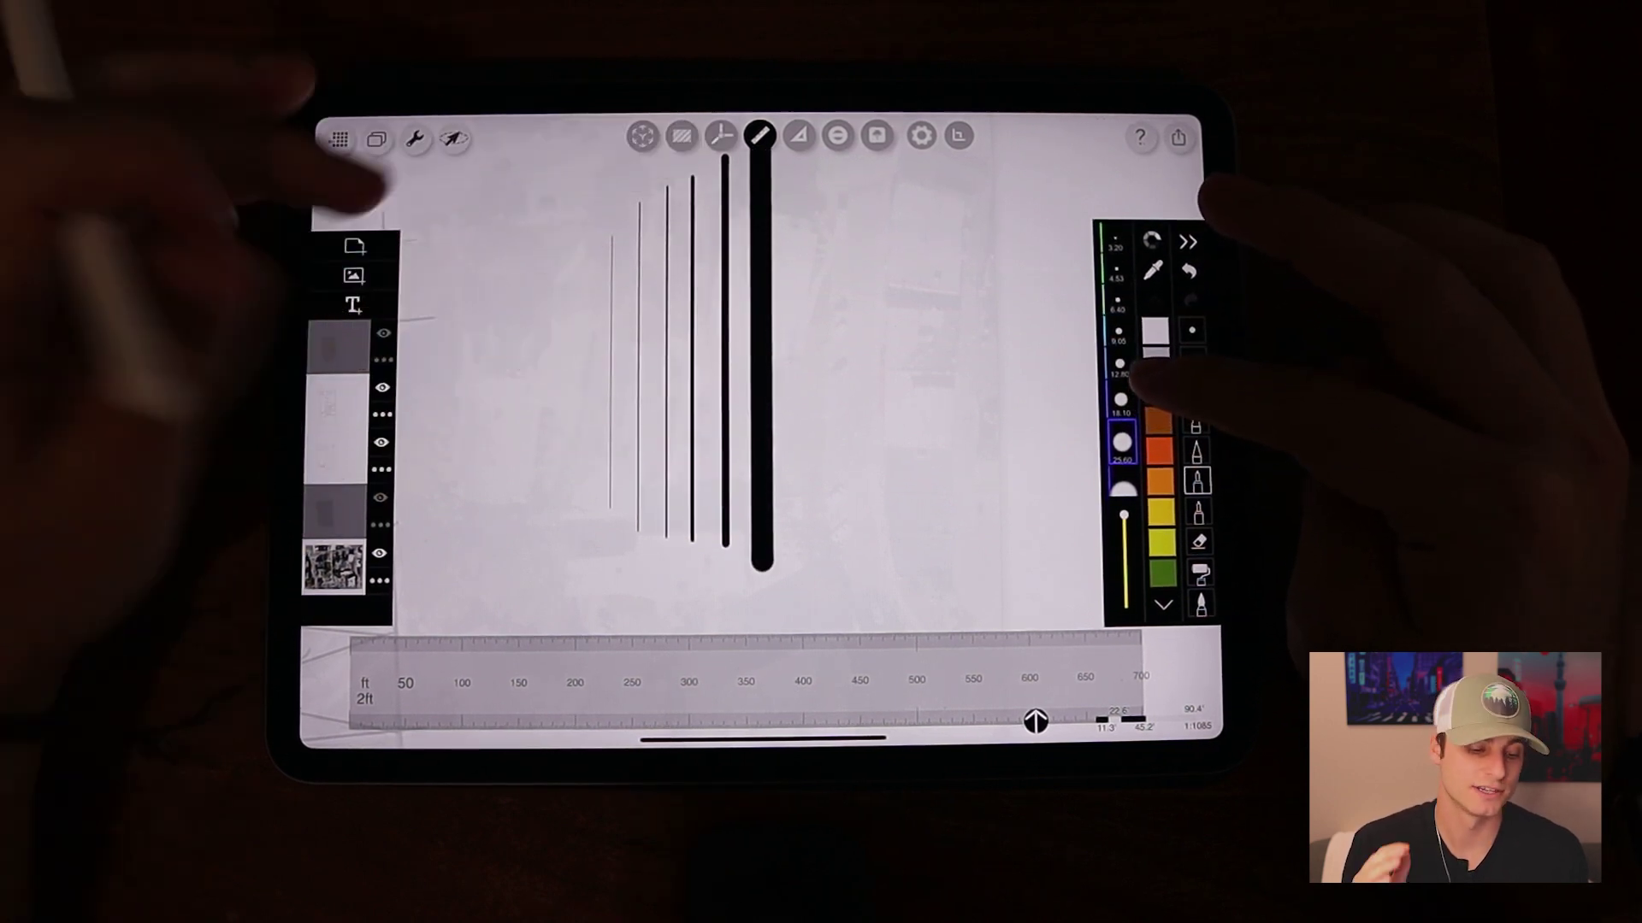
scroll(577, 385, down, 3)
scroll(577, 385, up, 3)
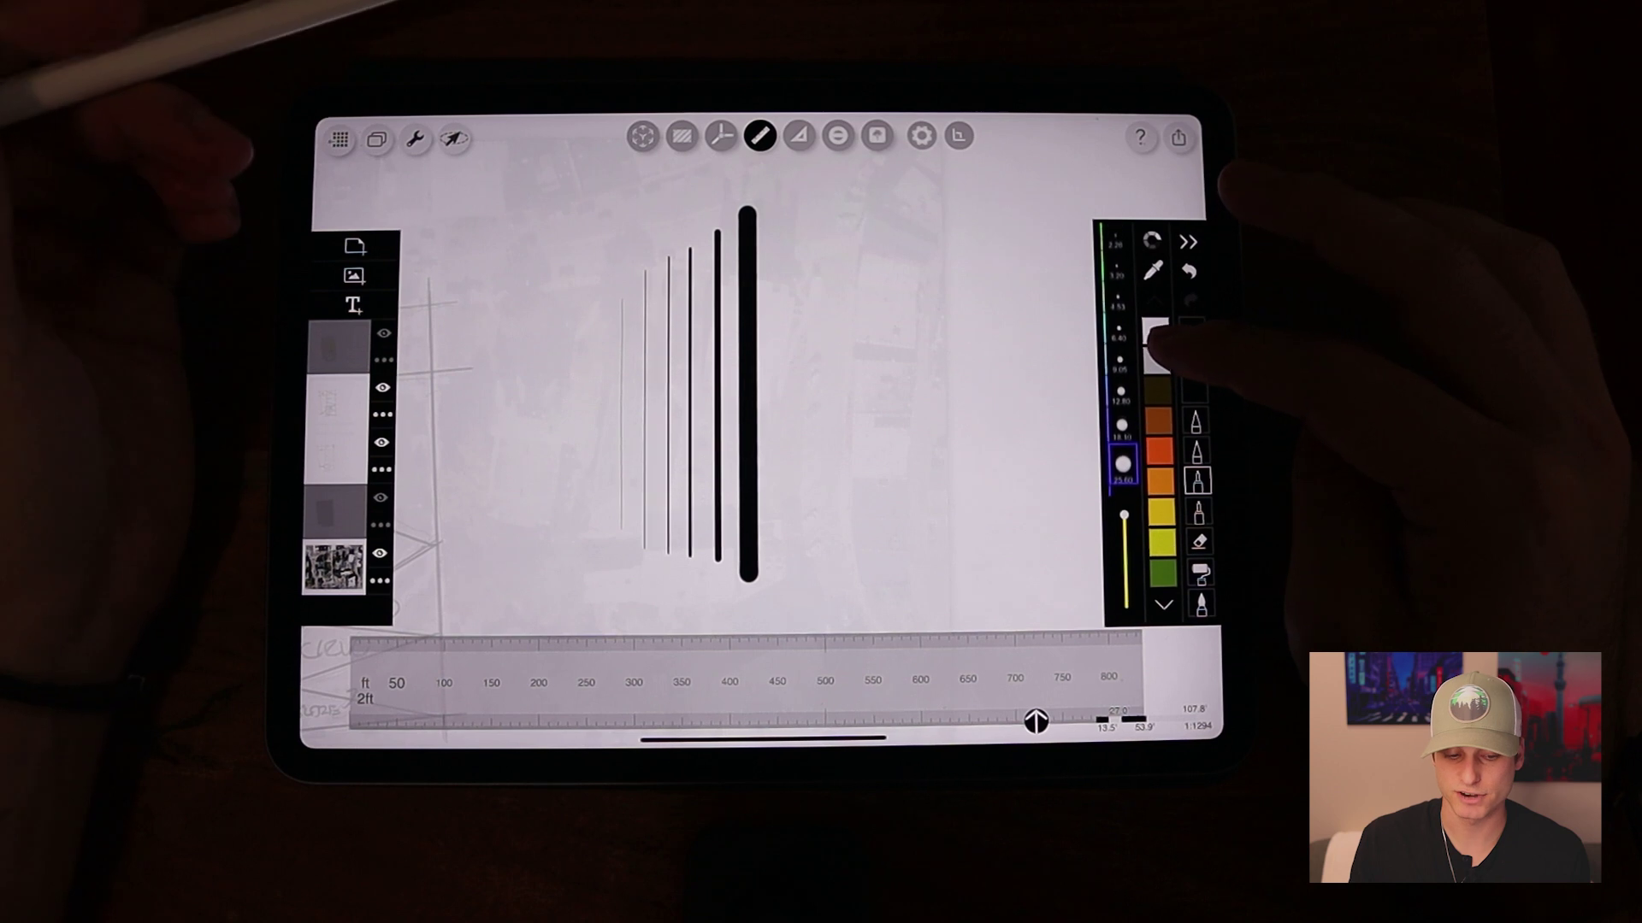
click(759, 135)
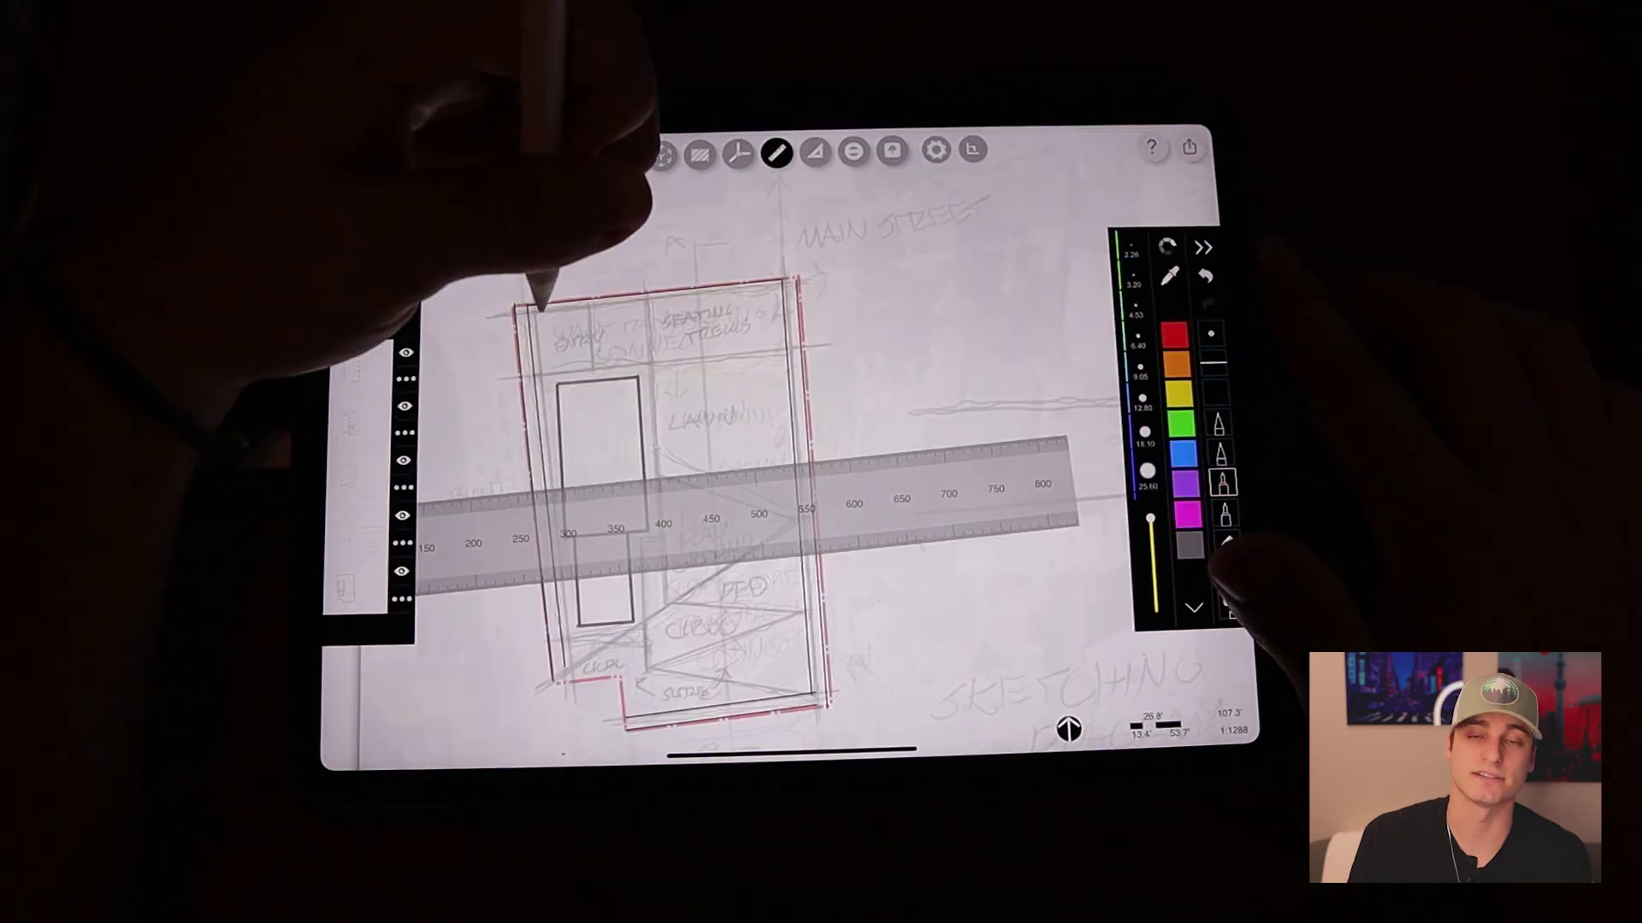
scroll(770, 488, up, 3)
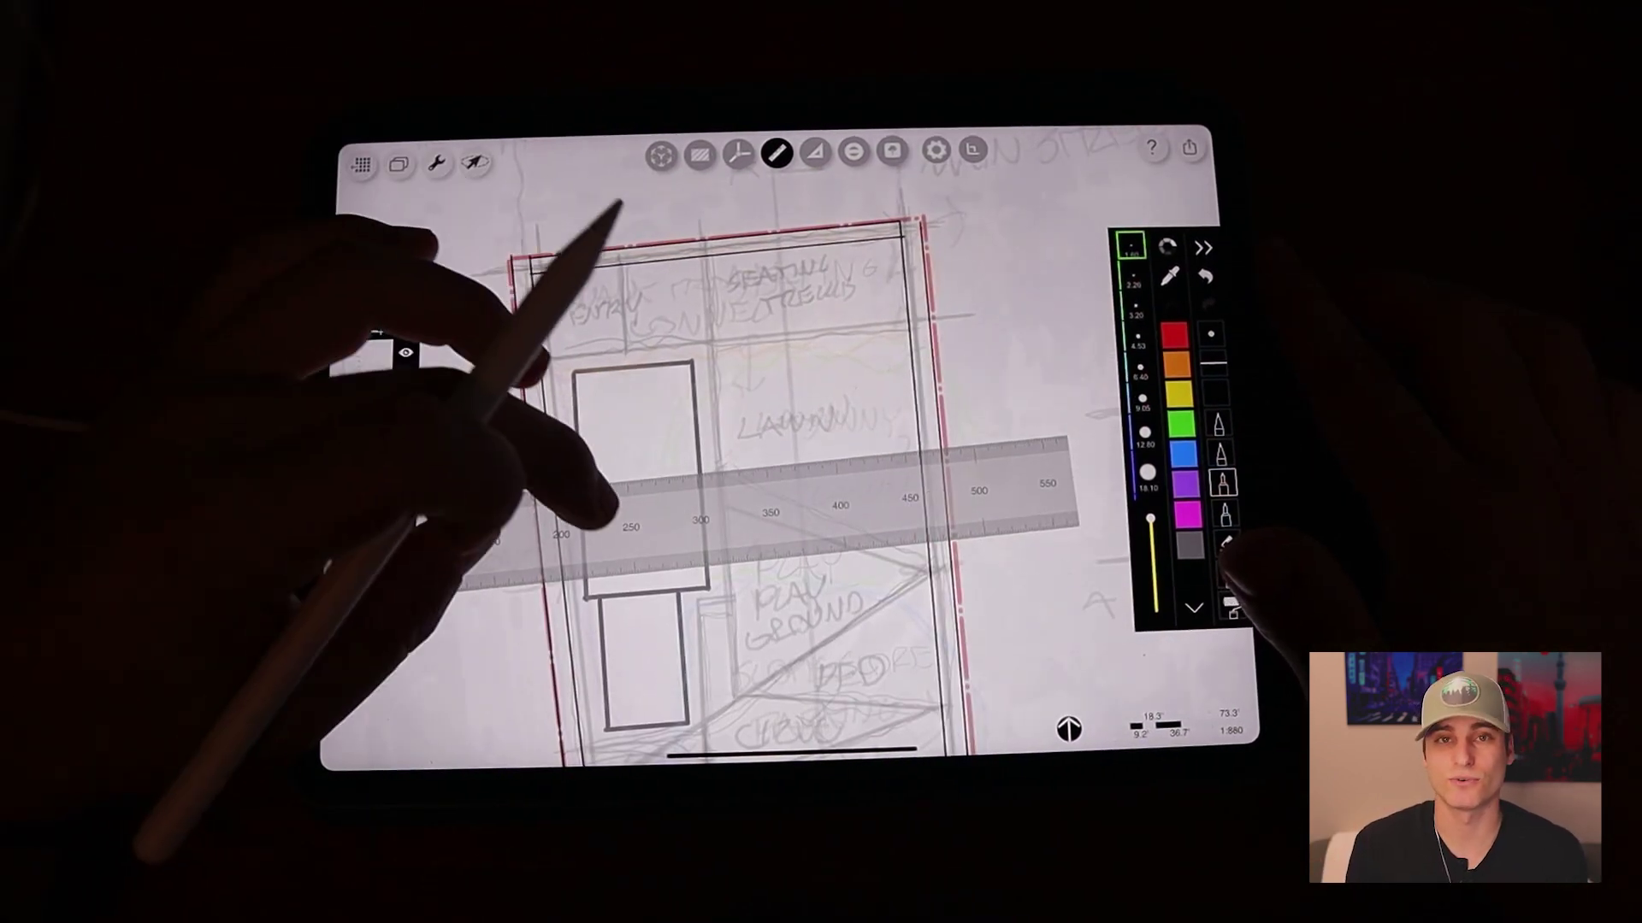
Trace dark ruled lines along the plan's top and right edges.
drag(526, 450, 430, 449)
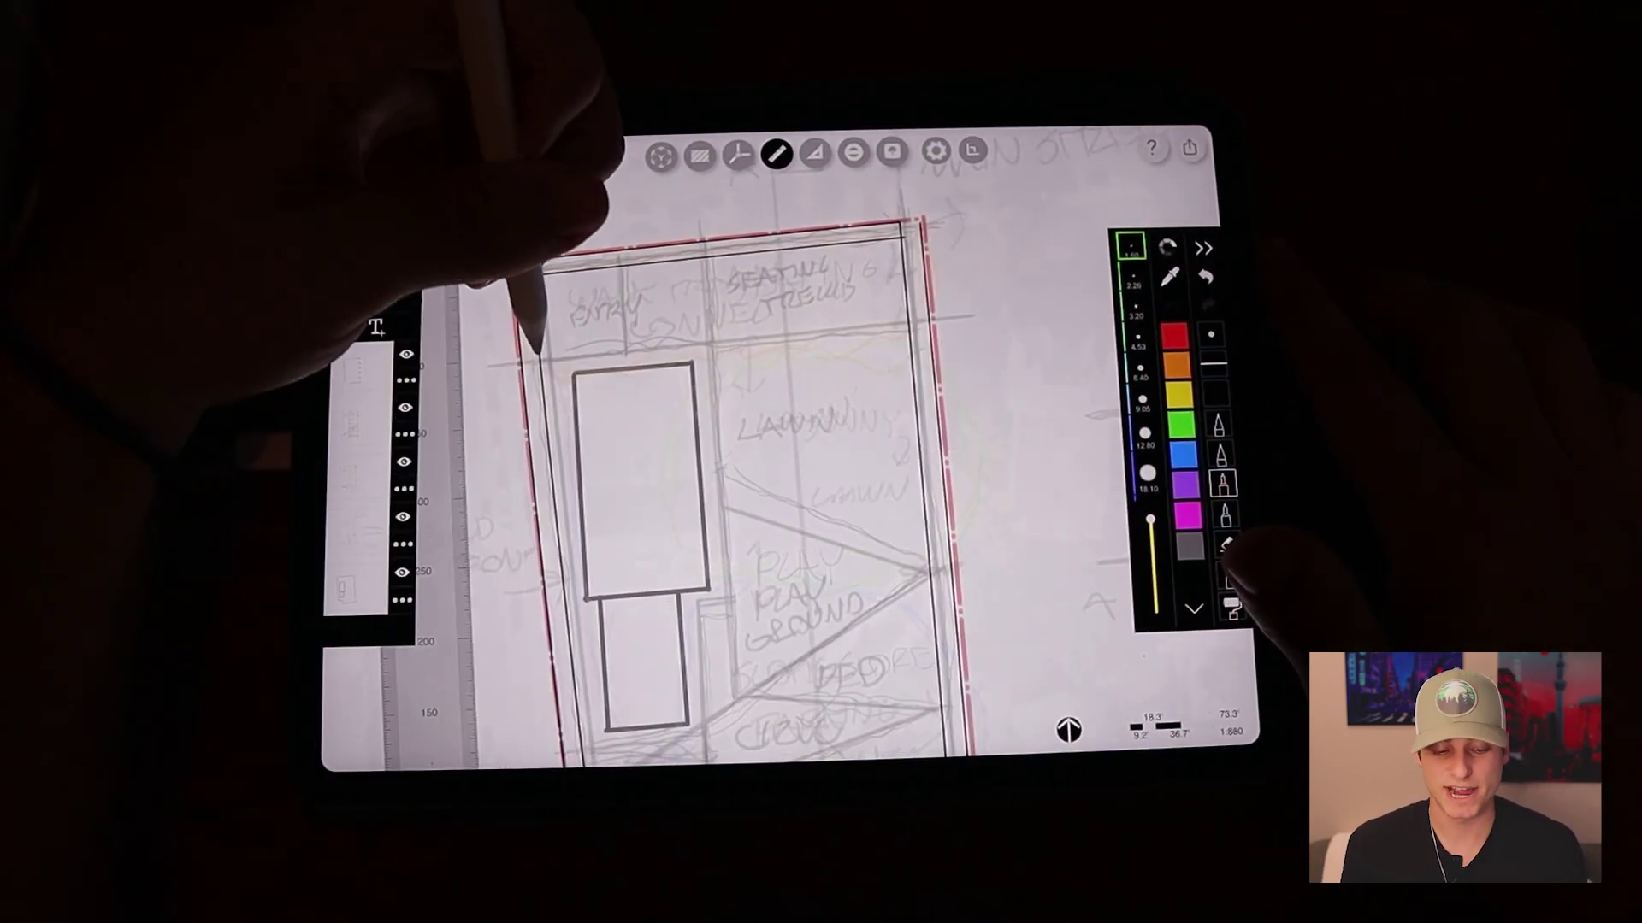
drag(538, 349, 911, 332)
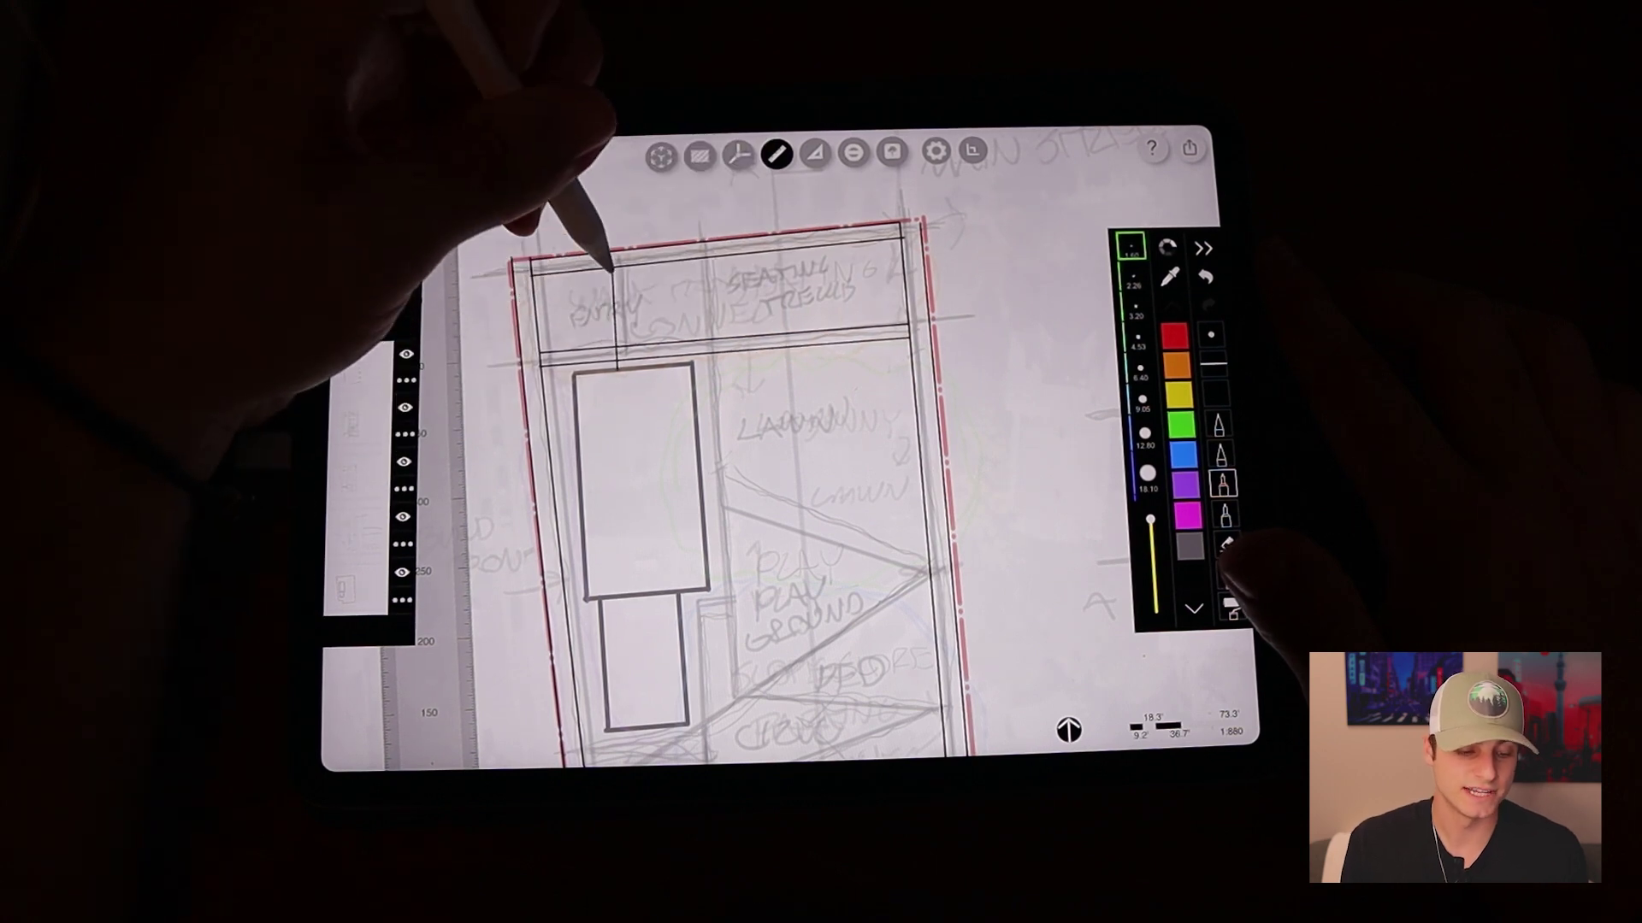
scroll(744, 488, down, 2)
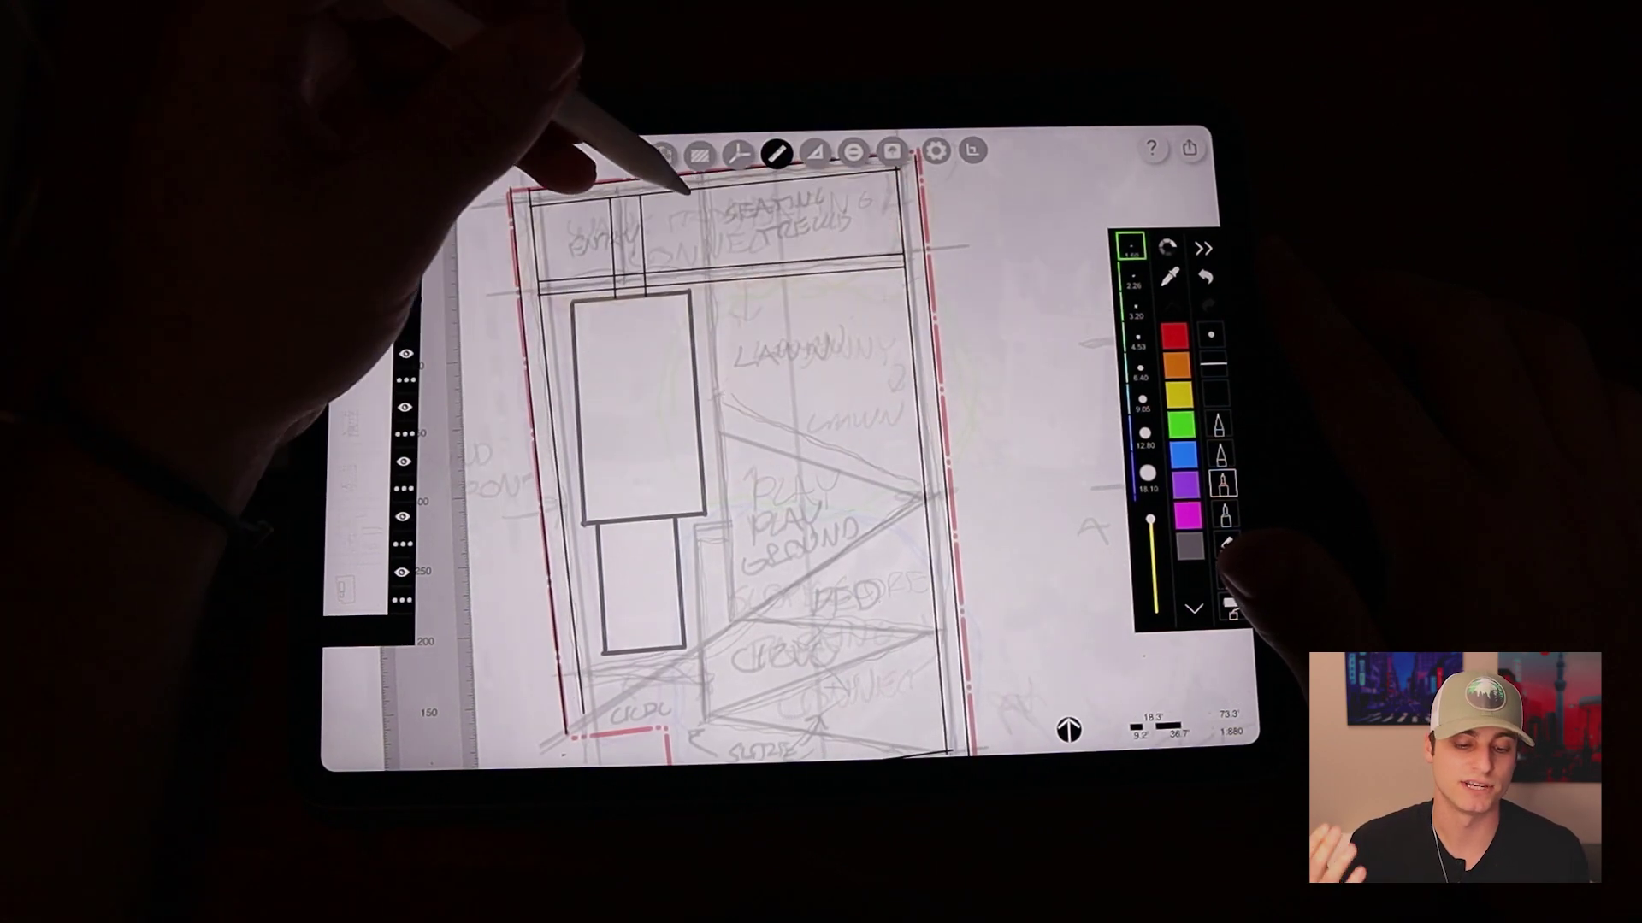
drag(728, 360, 732, 615)
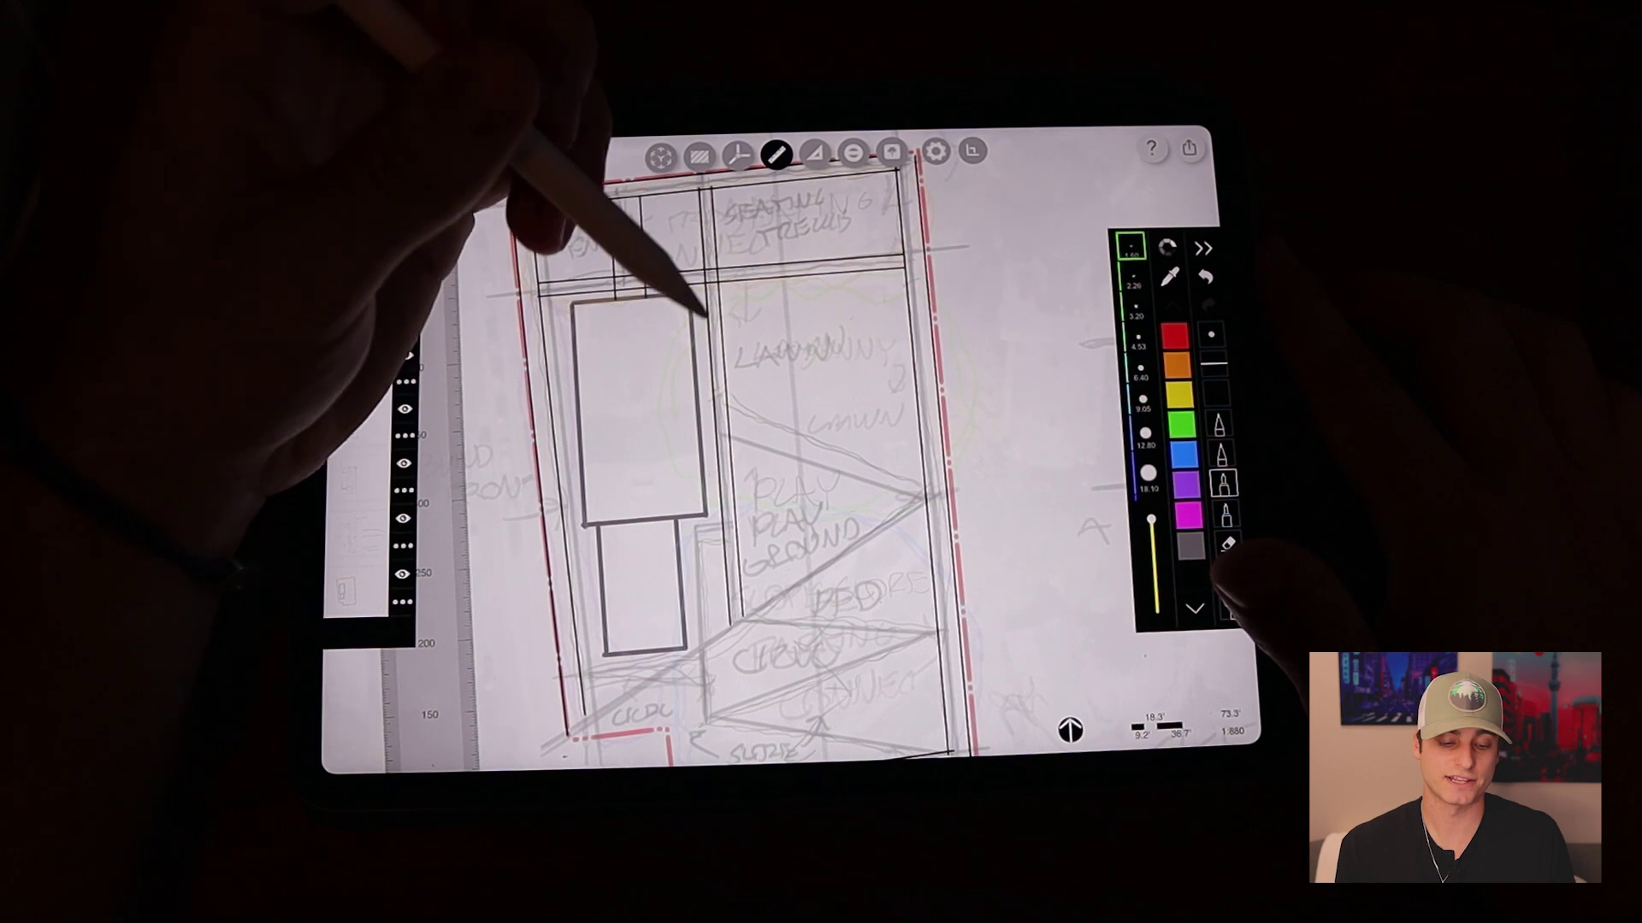
scroll(769, 449, down, 2)
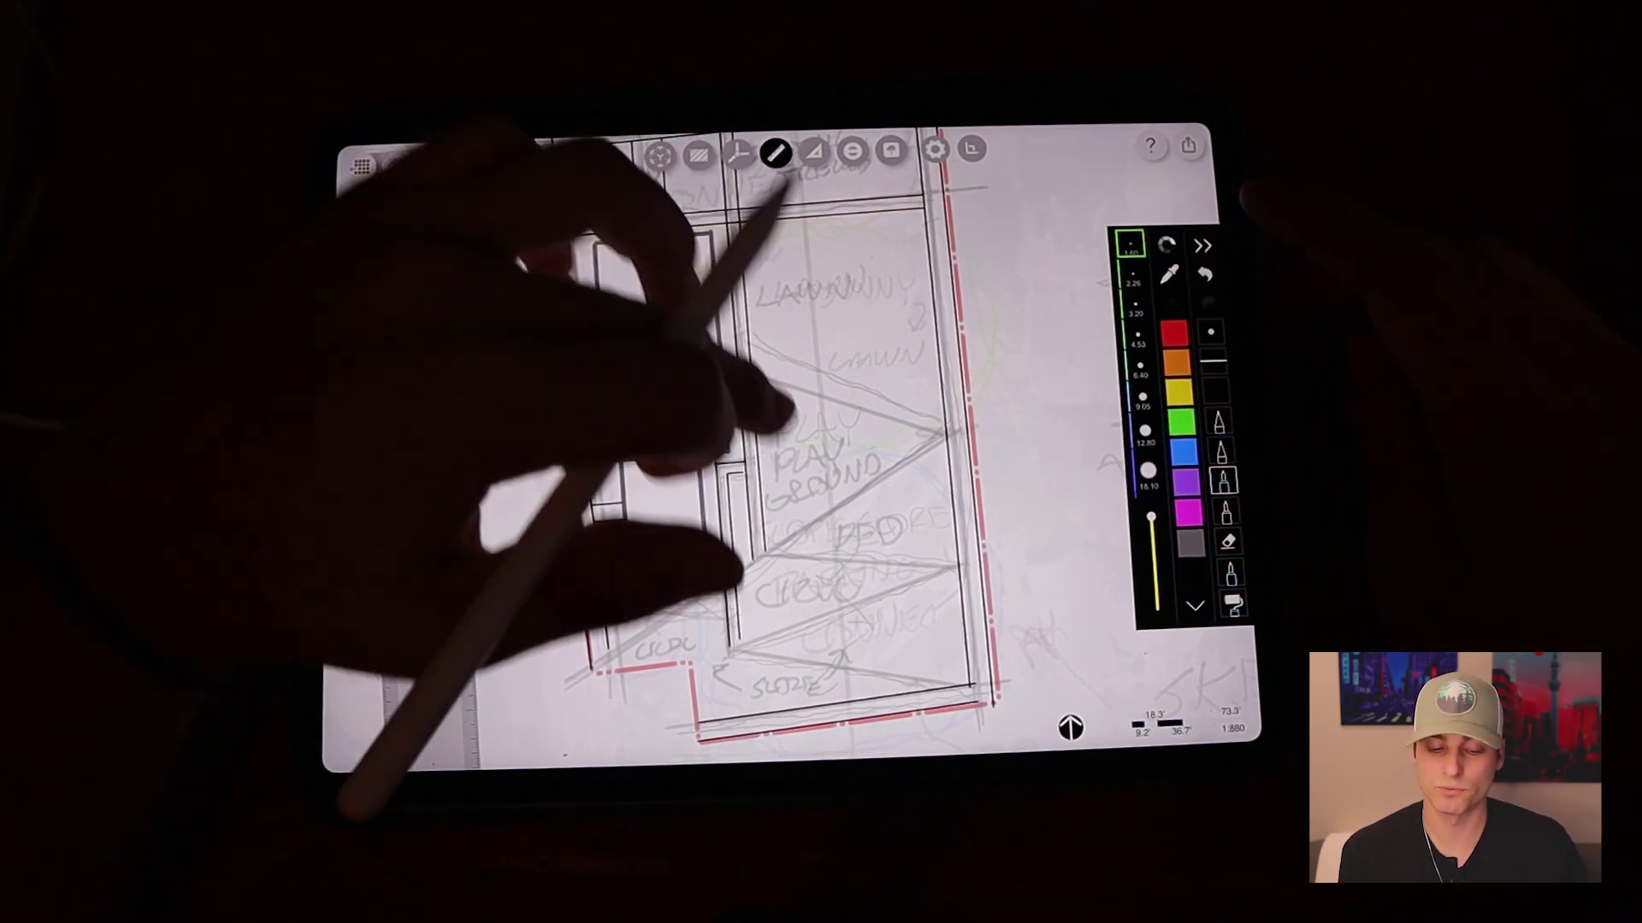
Lay the ruler diagonally across the bottom of the drawing.
drag(770, 513, 737, 456)
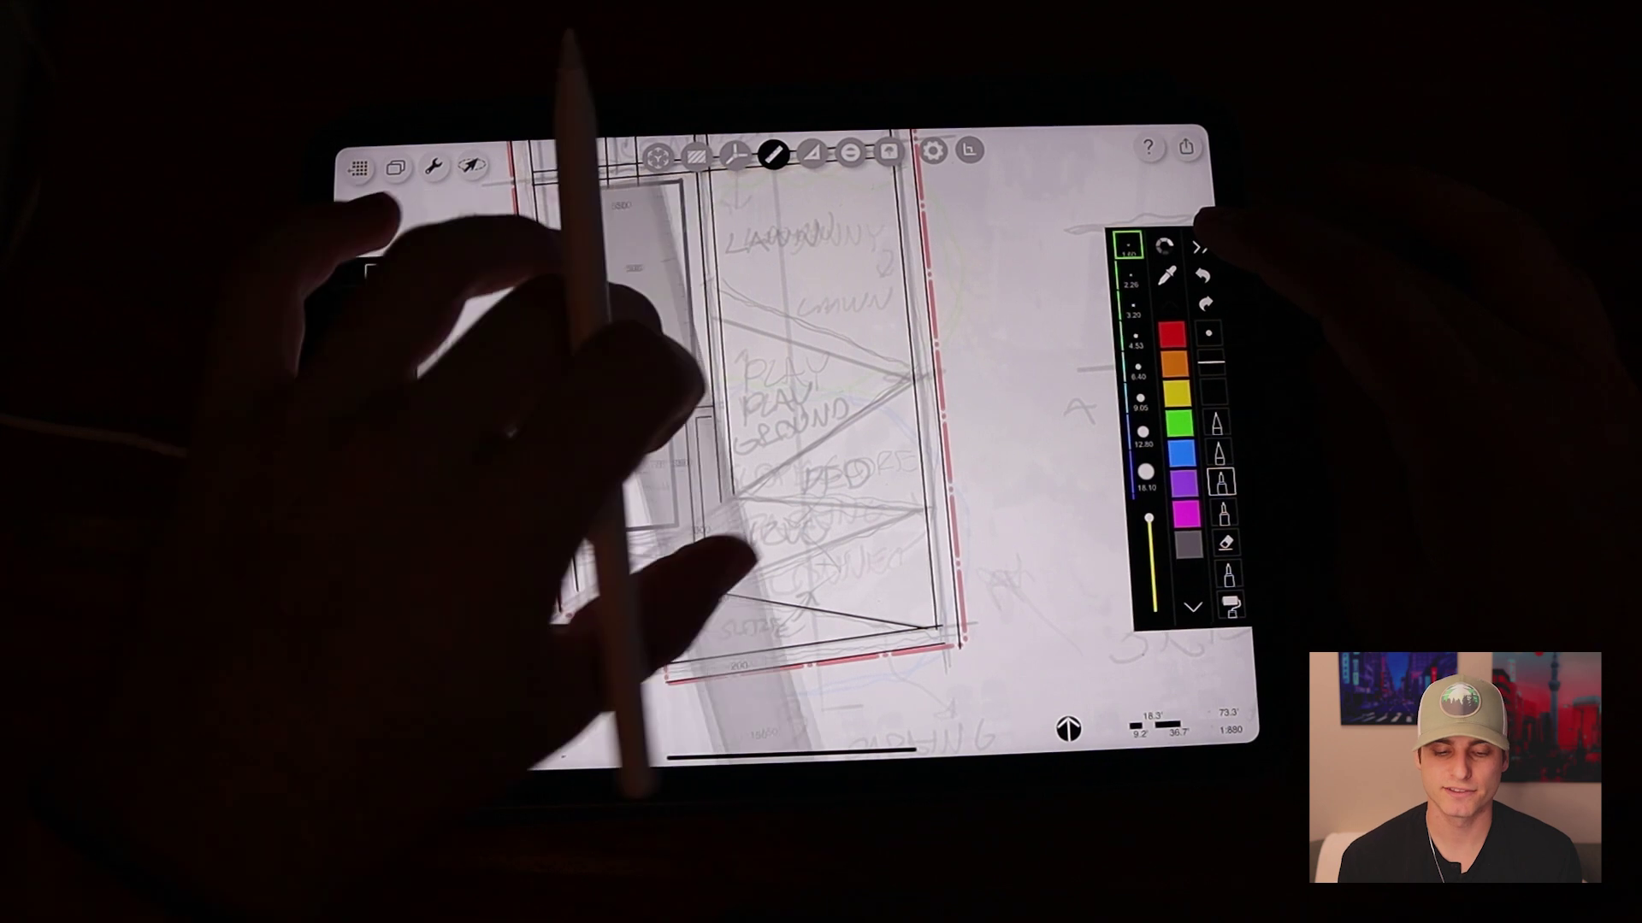
drag(430, 449, 668, 681)
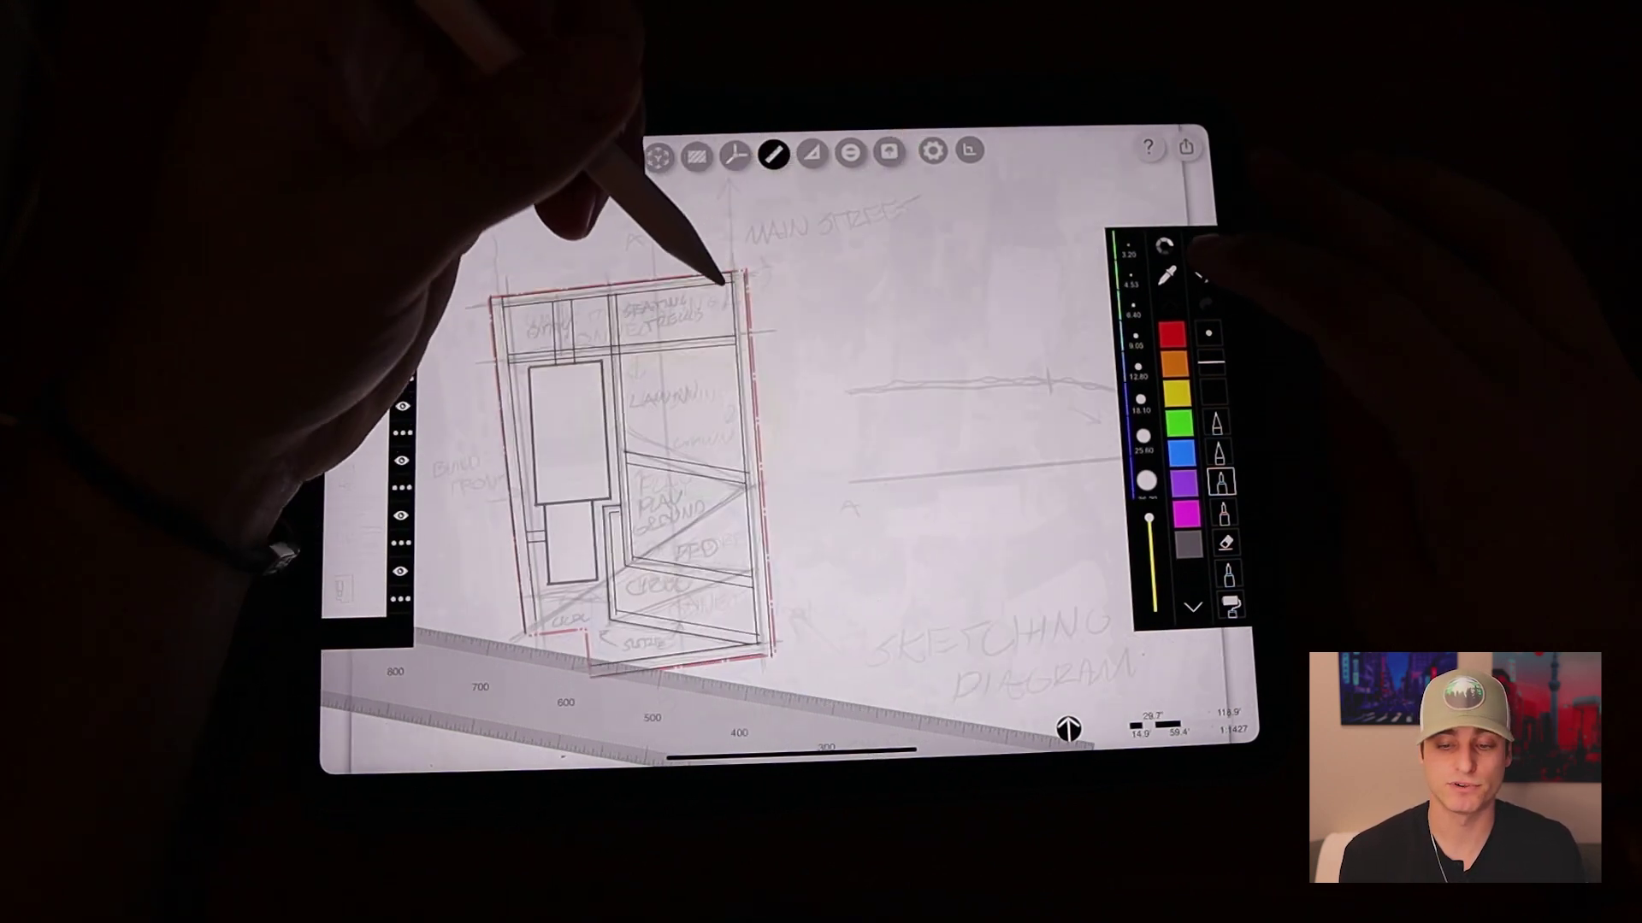
mouse_move(590, 693)
mouse_down()
mouse_move(641, 539)
mouse_move(703, 554)
mouse_up()
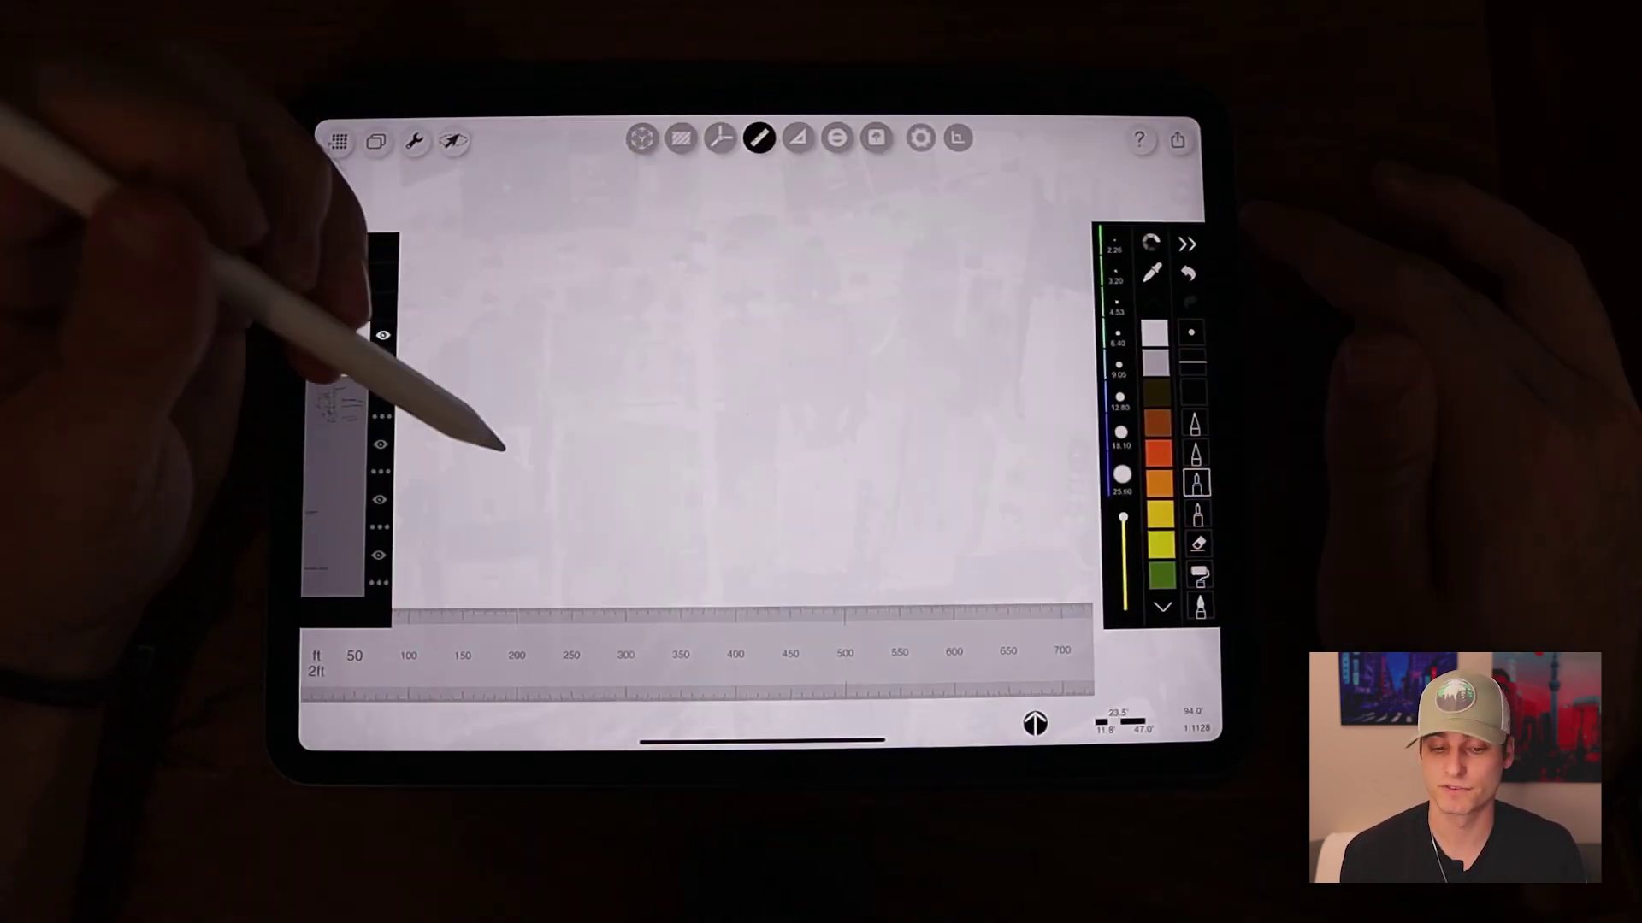
scroll(551, 372, up, 2)
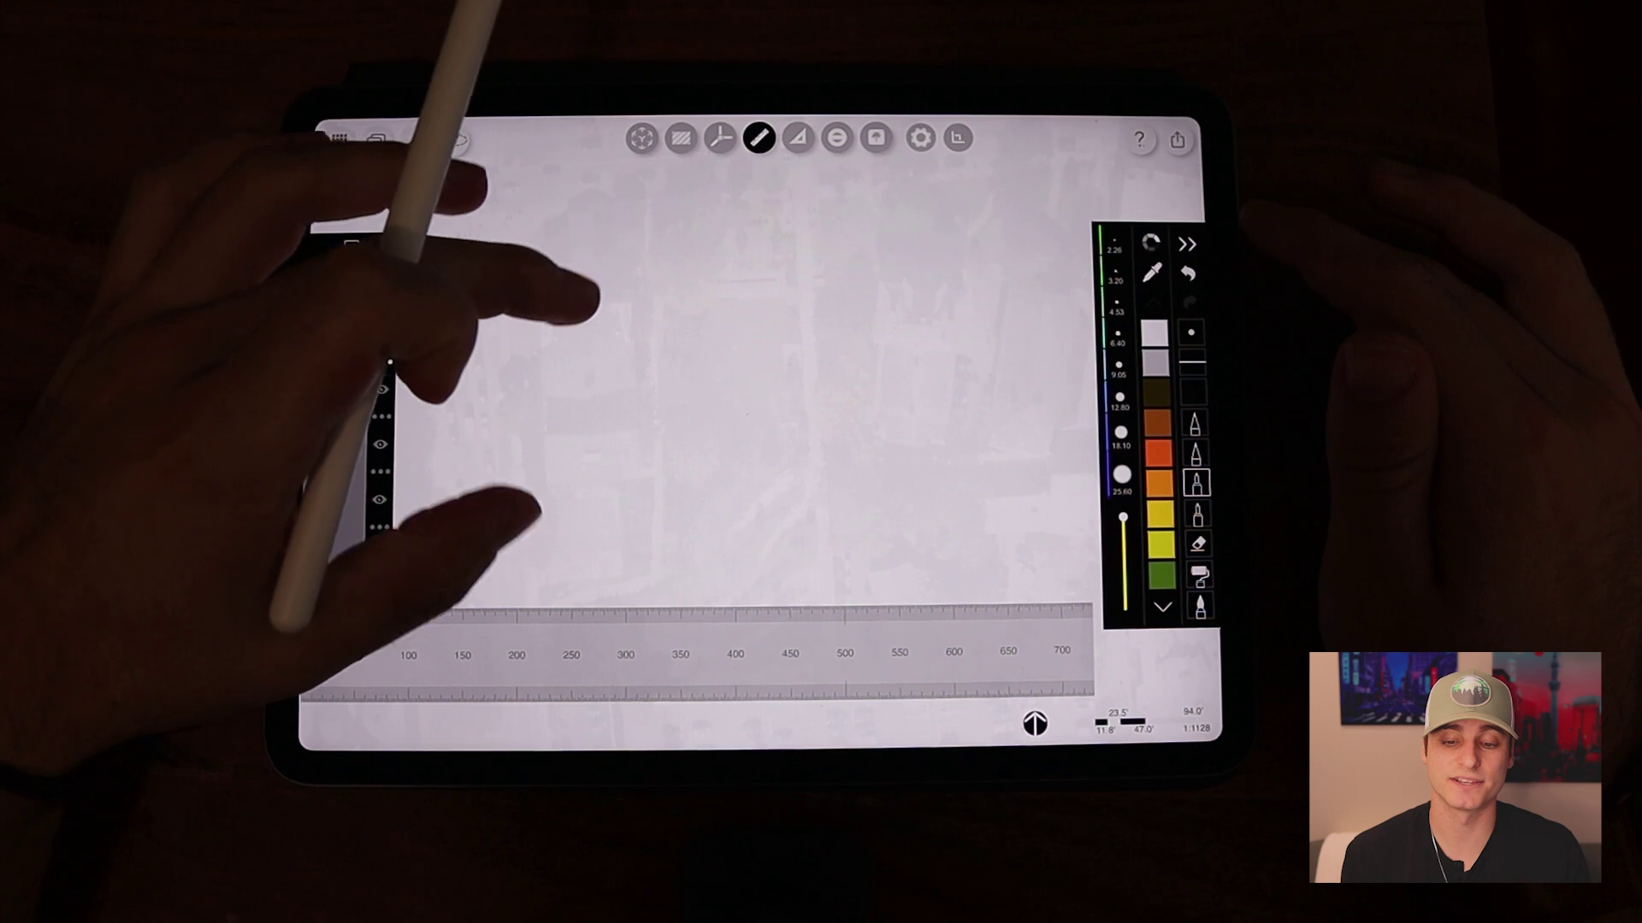
Angle the ruler and draw straight lines fanning out from one shared point.
drag(577, 642, 629, 590)
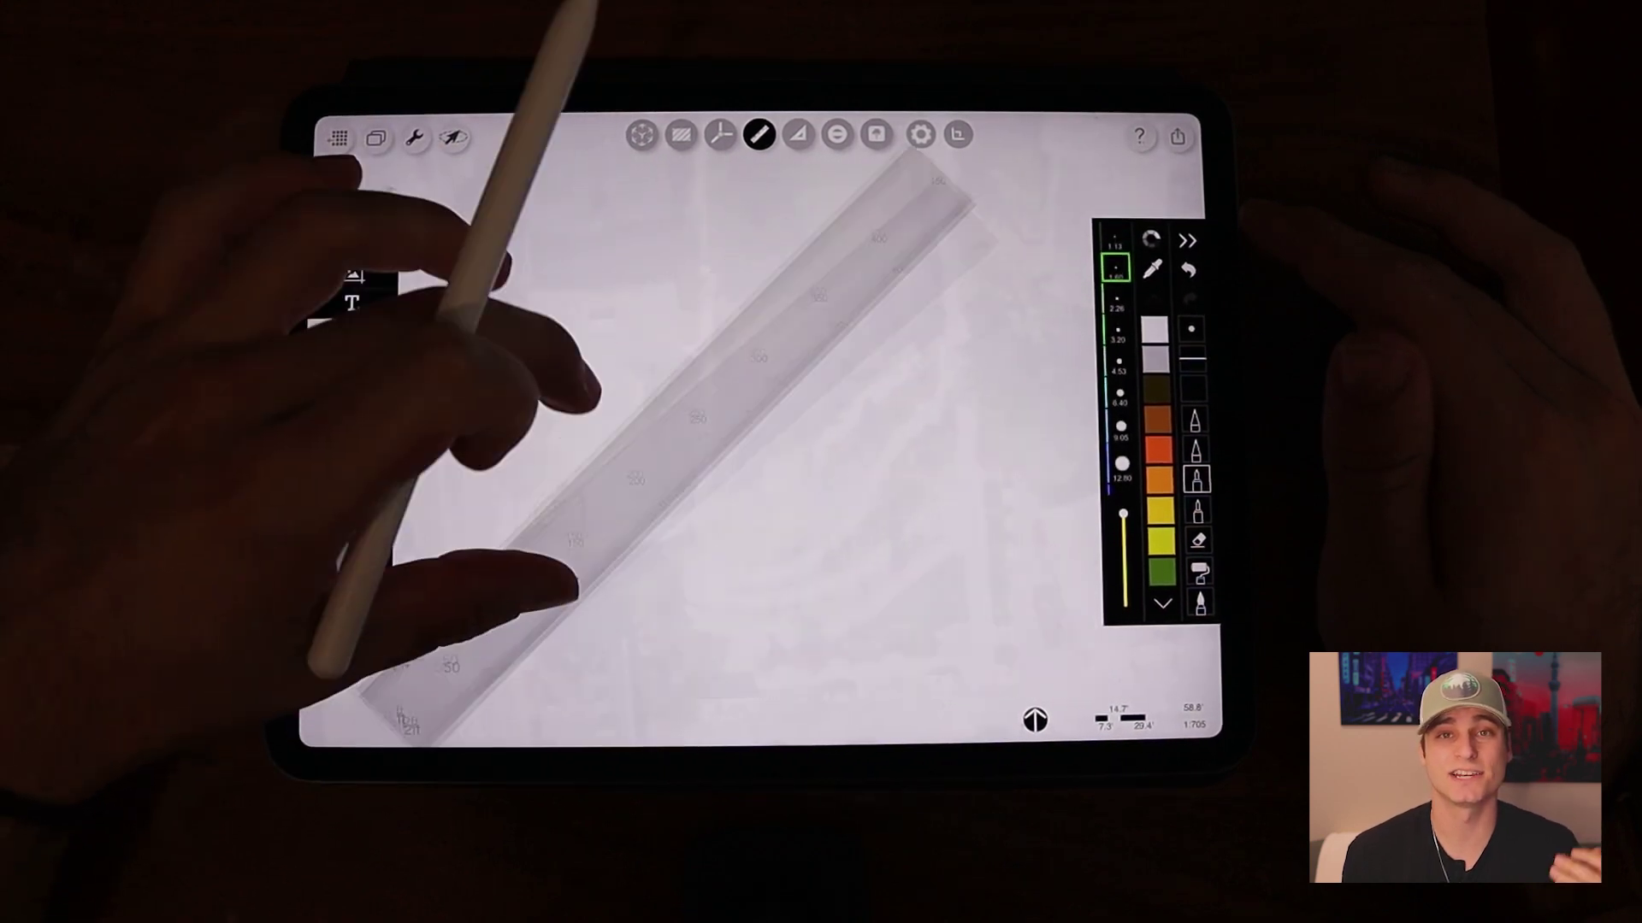
mouse_move(687, 475)
mouse_down()
mouse_move(706, 500)
mouse_move(642, 636)
mouse_up()
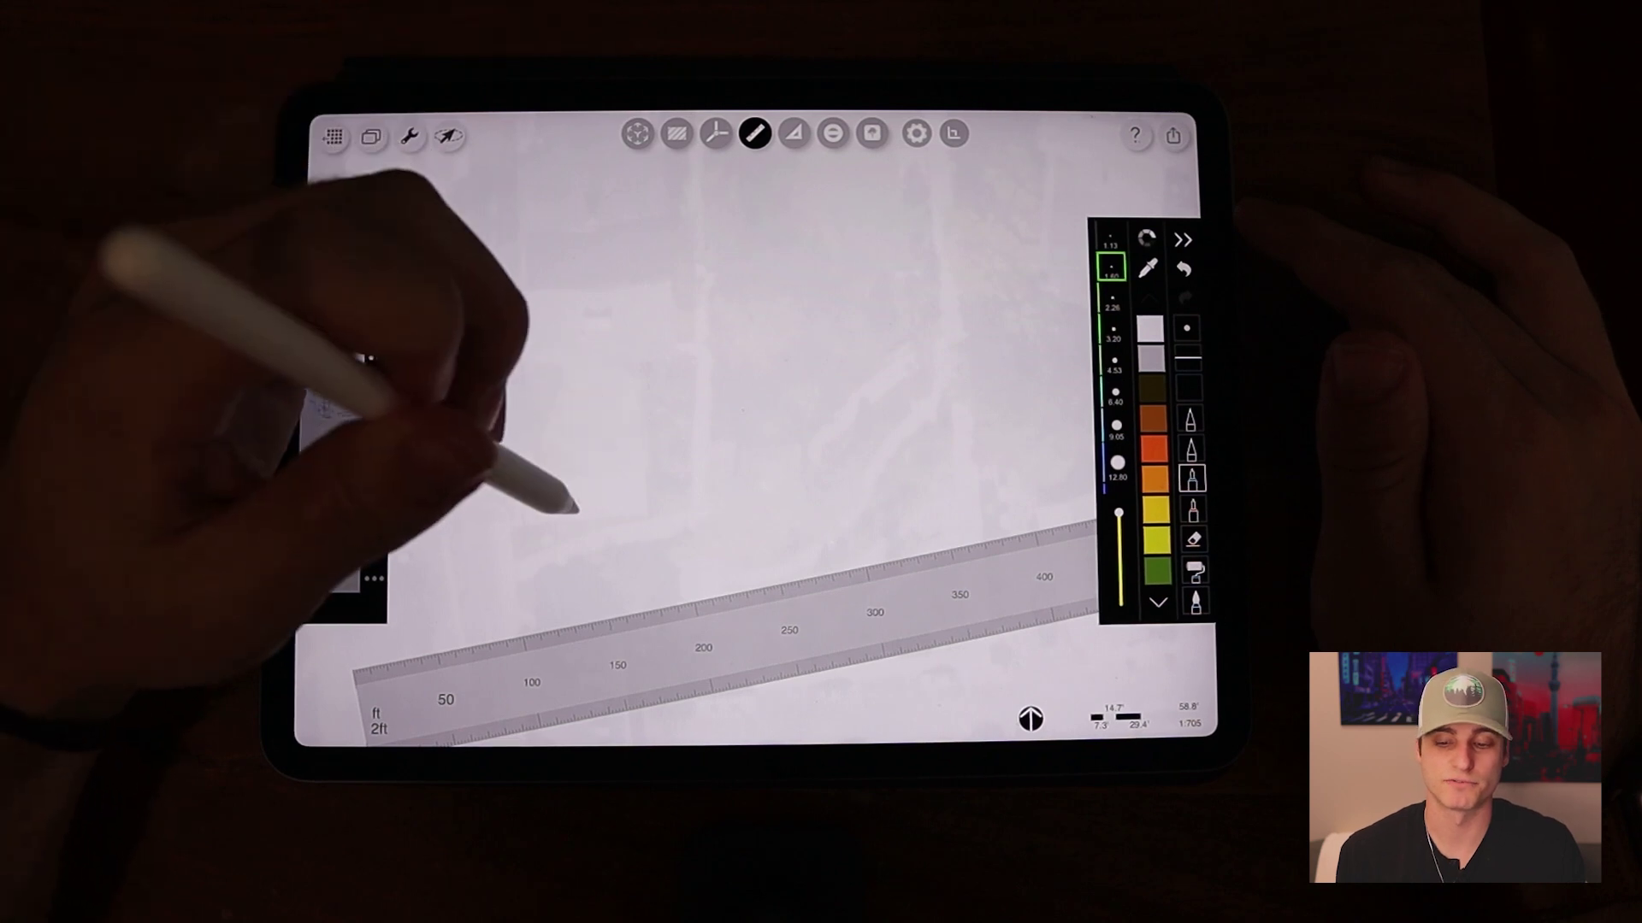
drag(744, 469, 927, 439)
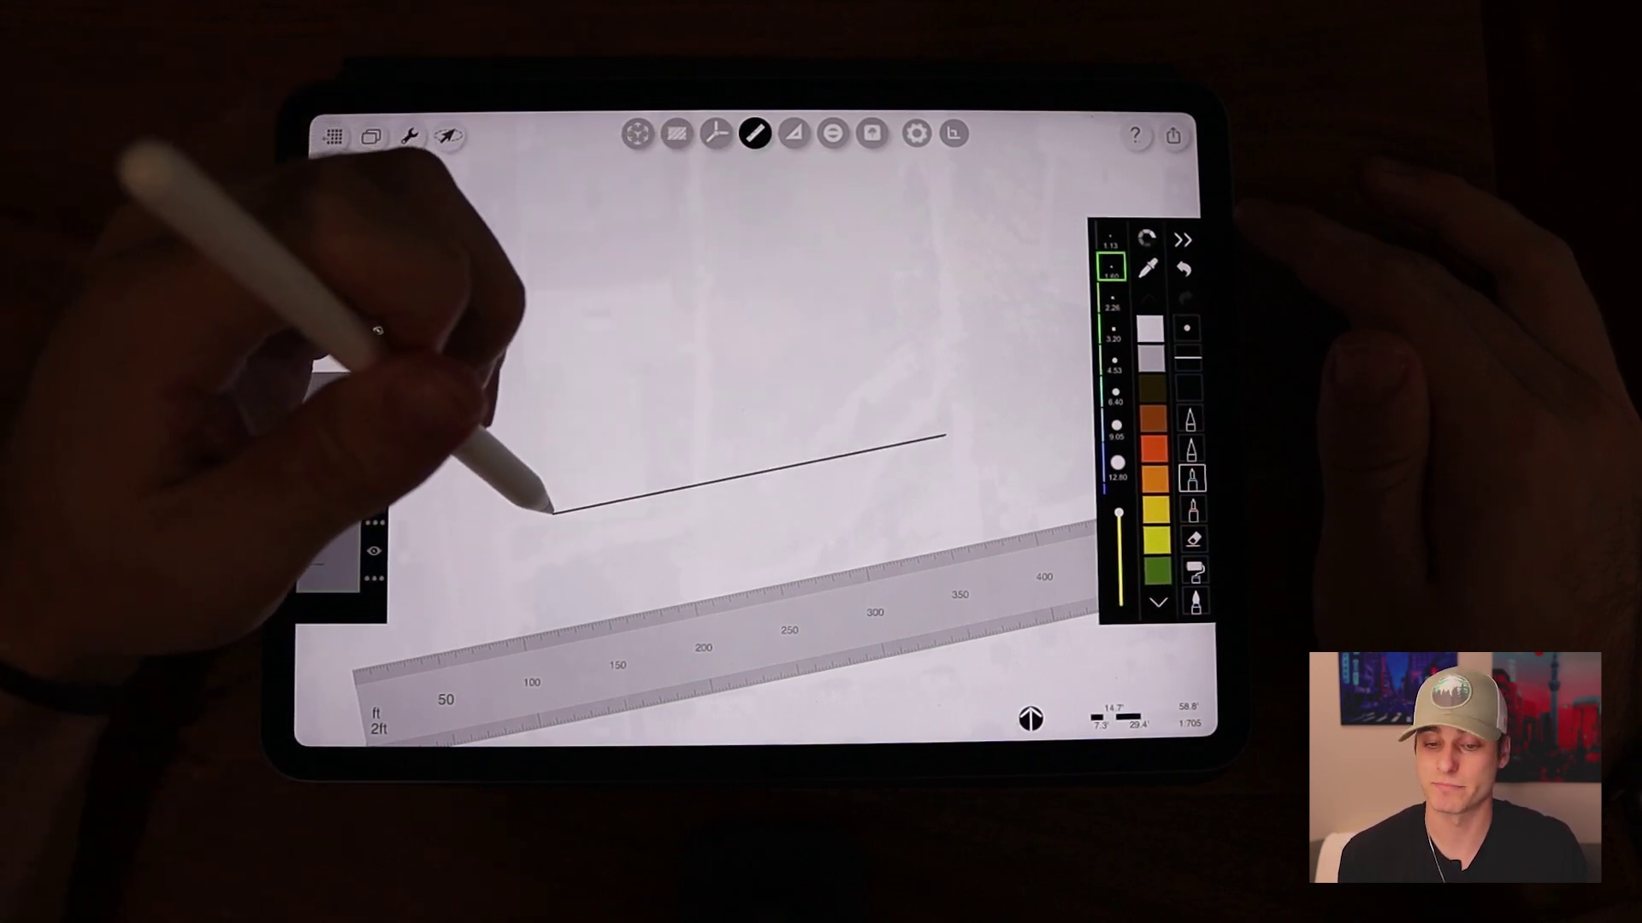
drag(766, 407, 923, 328)
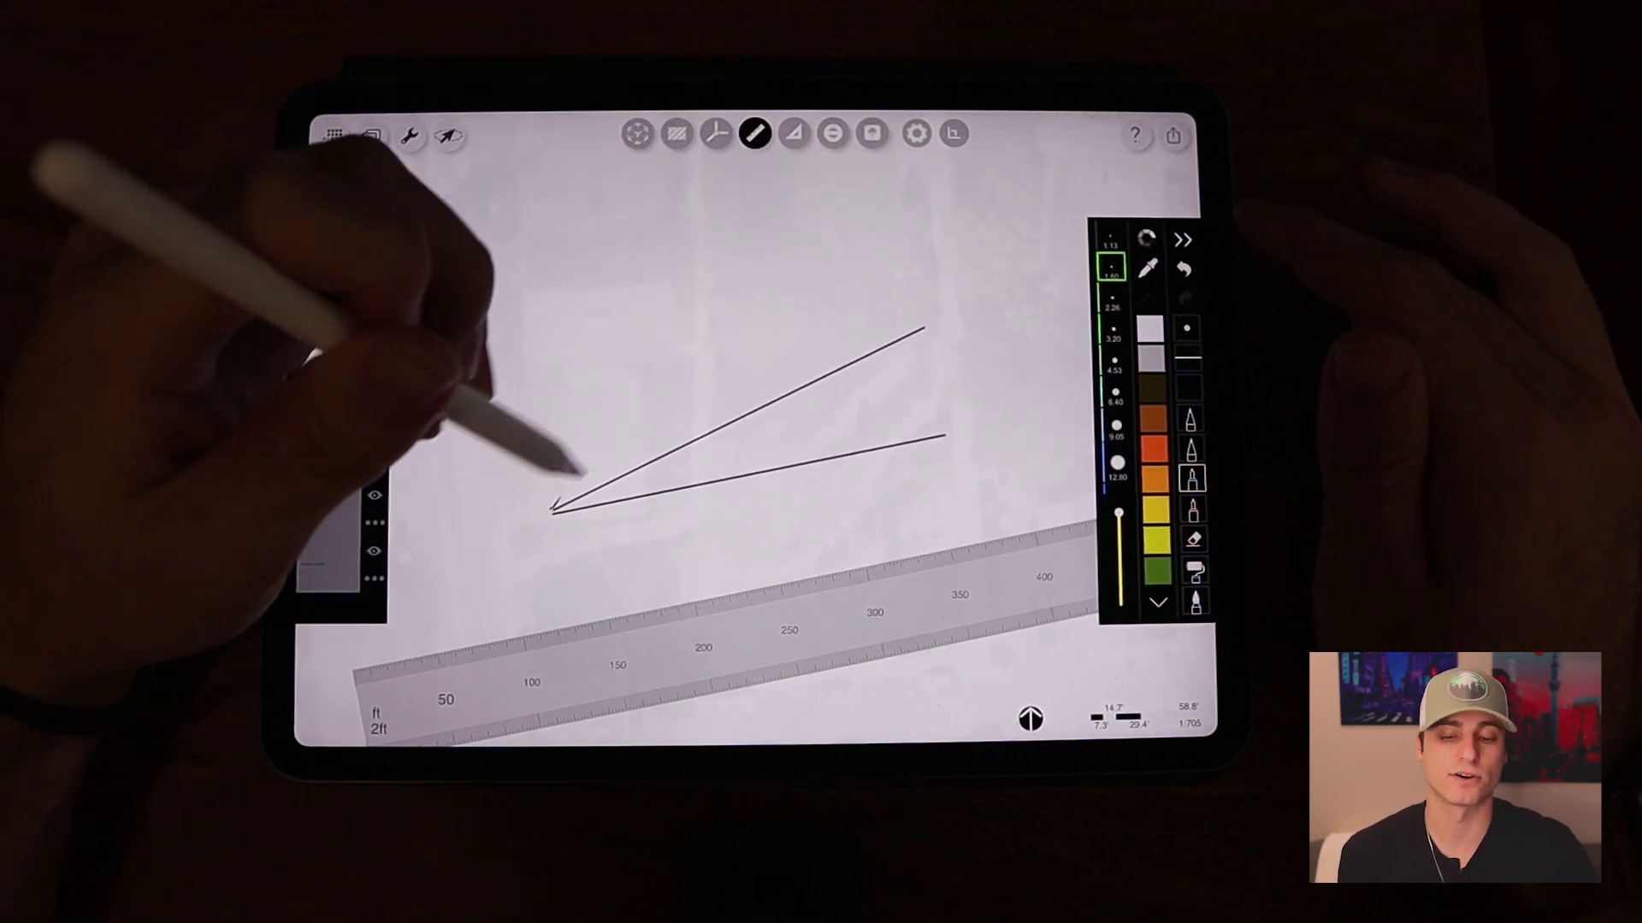
drag(554, 509, 850, 253)
drag(554, 508, 773, 196)
drag(555, 507, 680, 155)
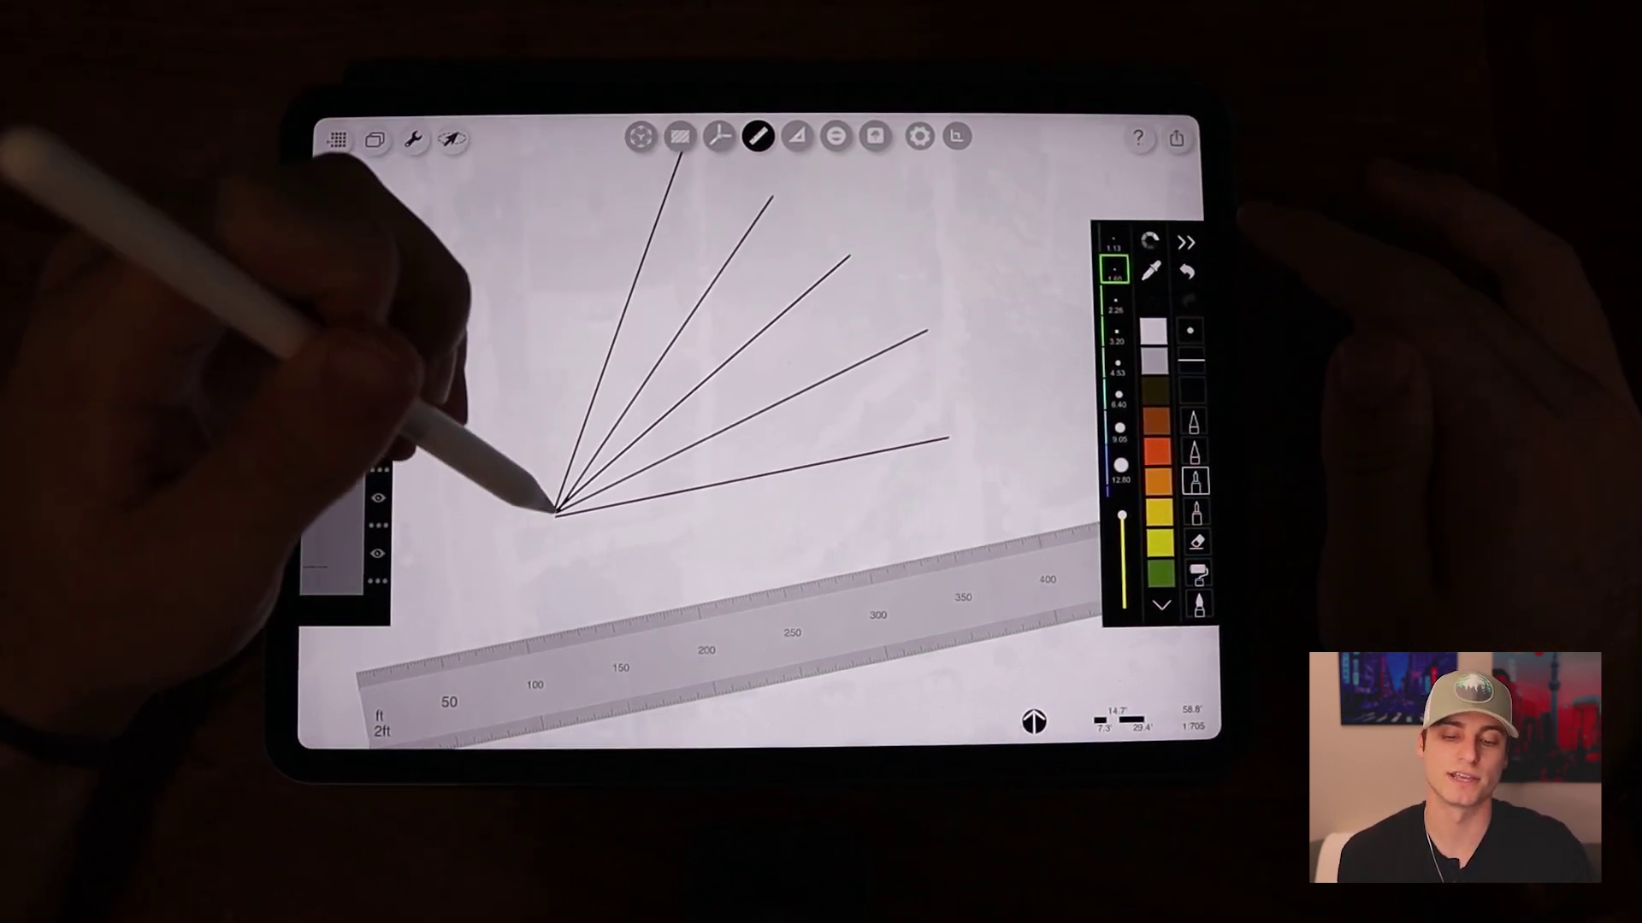
drag(554, 510, 488, 142)
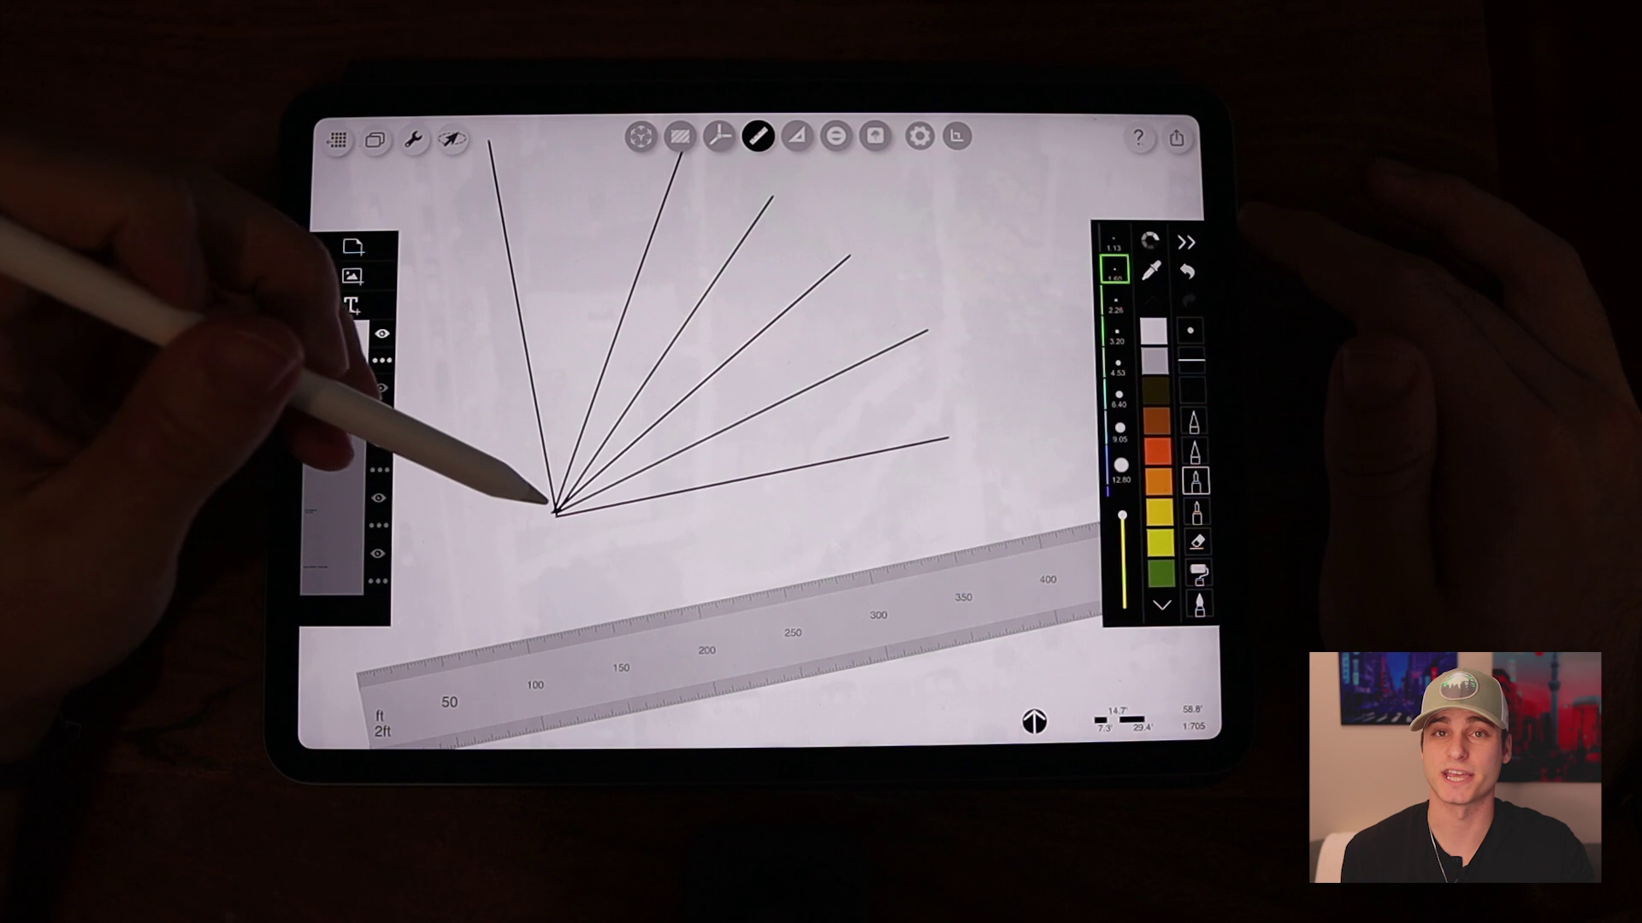
scroll(544, 493, down, 5)
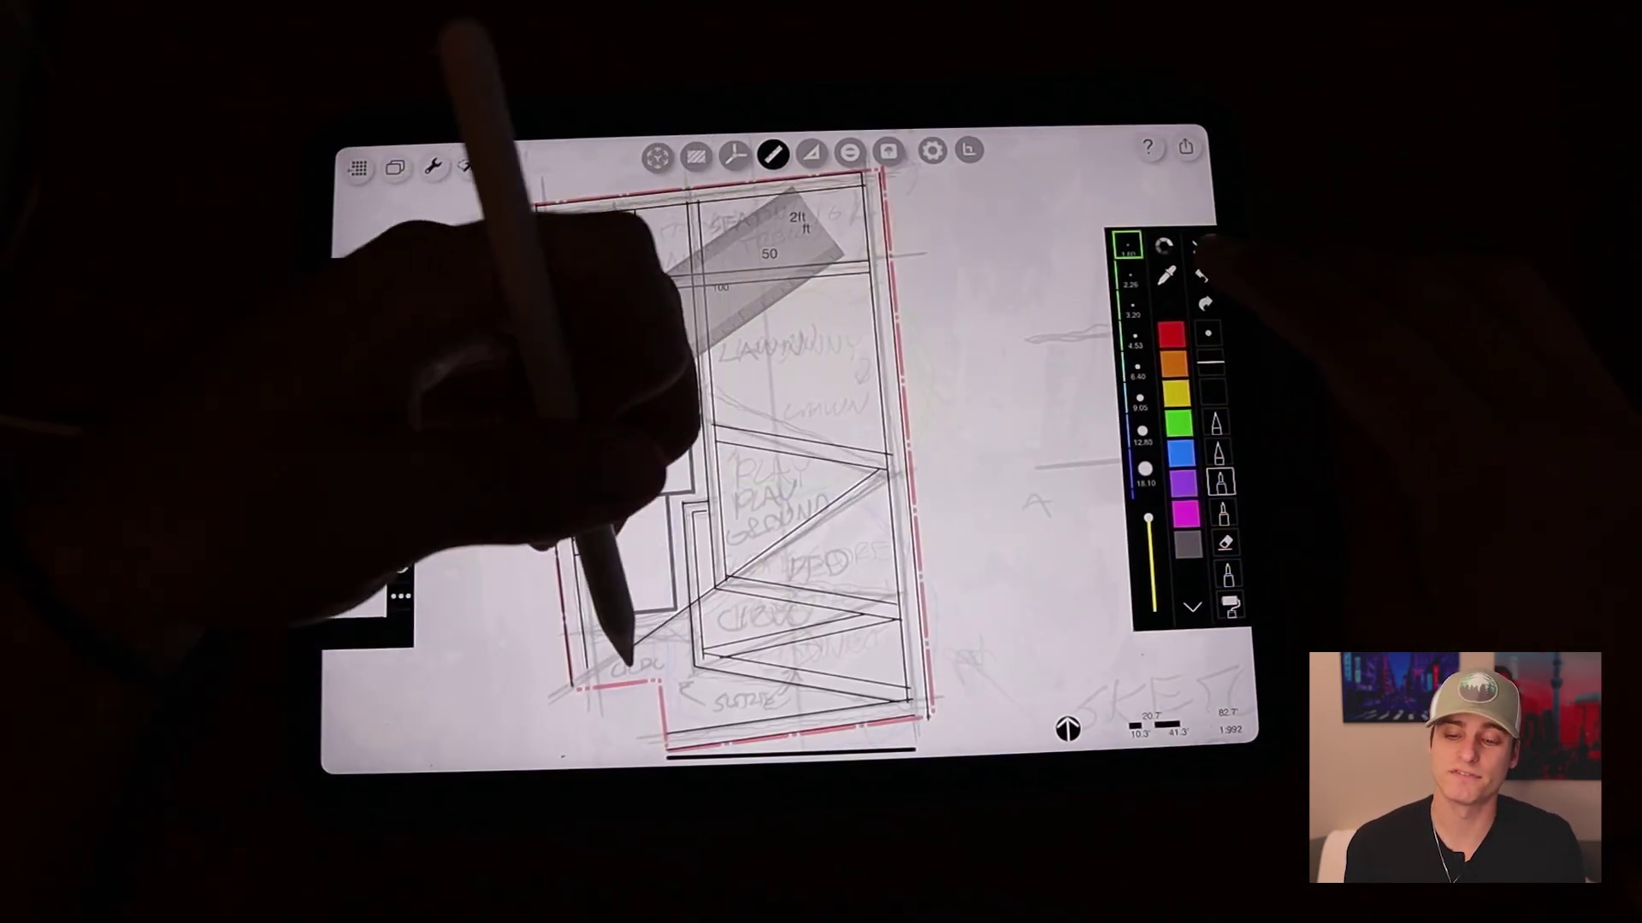
Shade the upper building block grey, then return to colour drawing.
drag(576, 294, 679, 605)
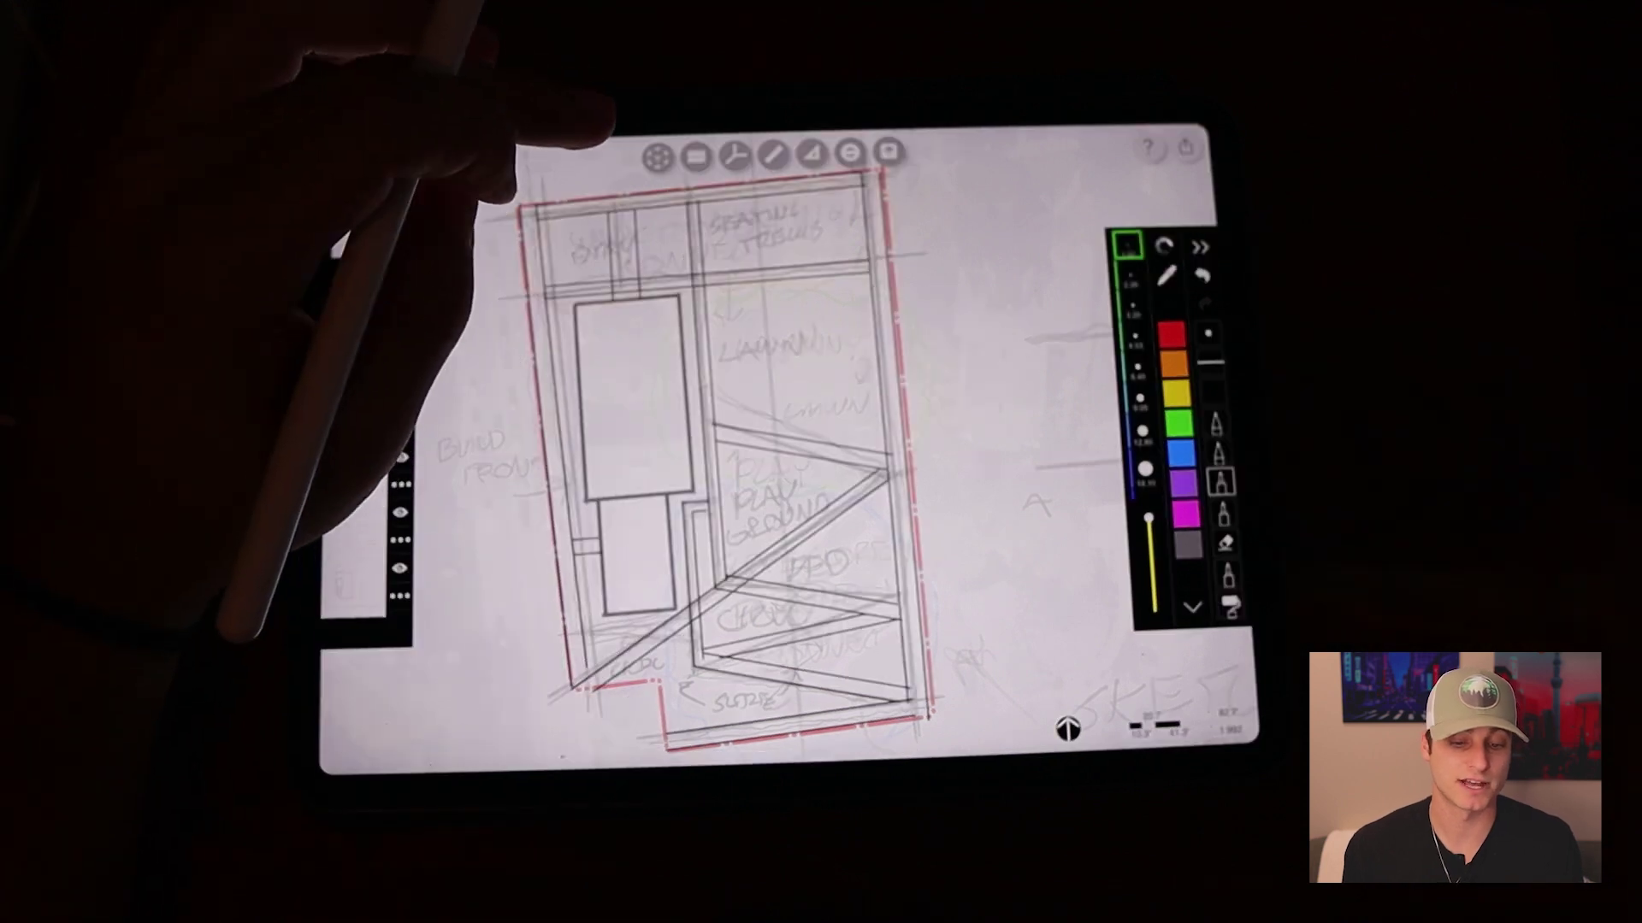
scroll(718, 488, up, 5)
click(774, 152)
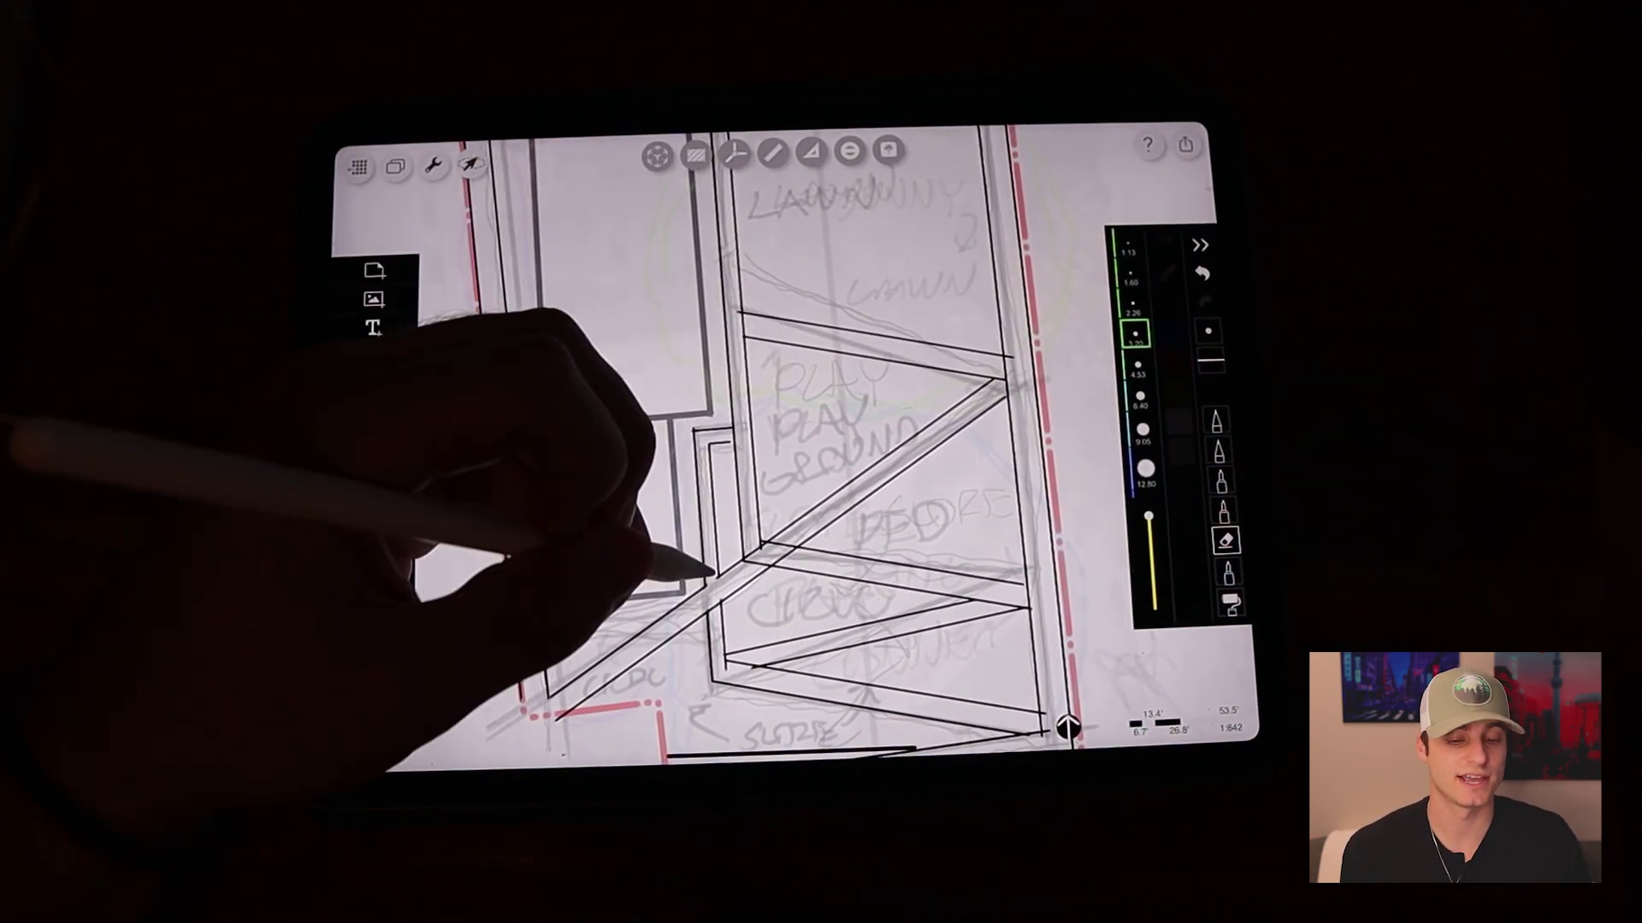
scroll(769, 488, up, 3)
scroll(770, 488, up, 2)
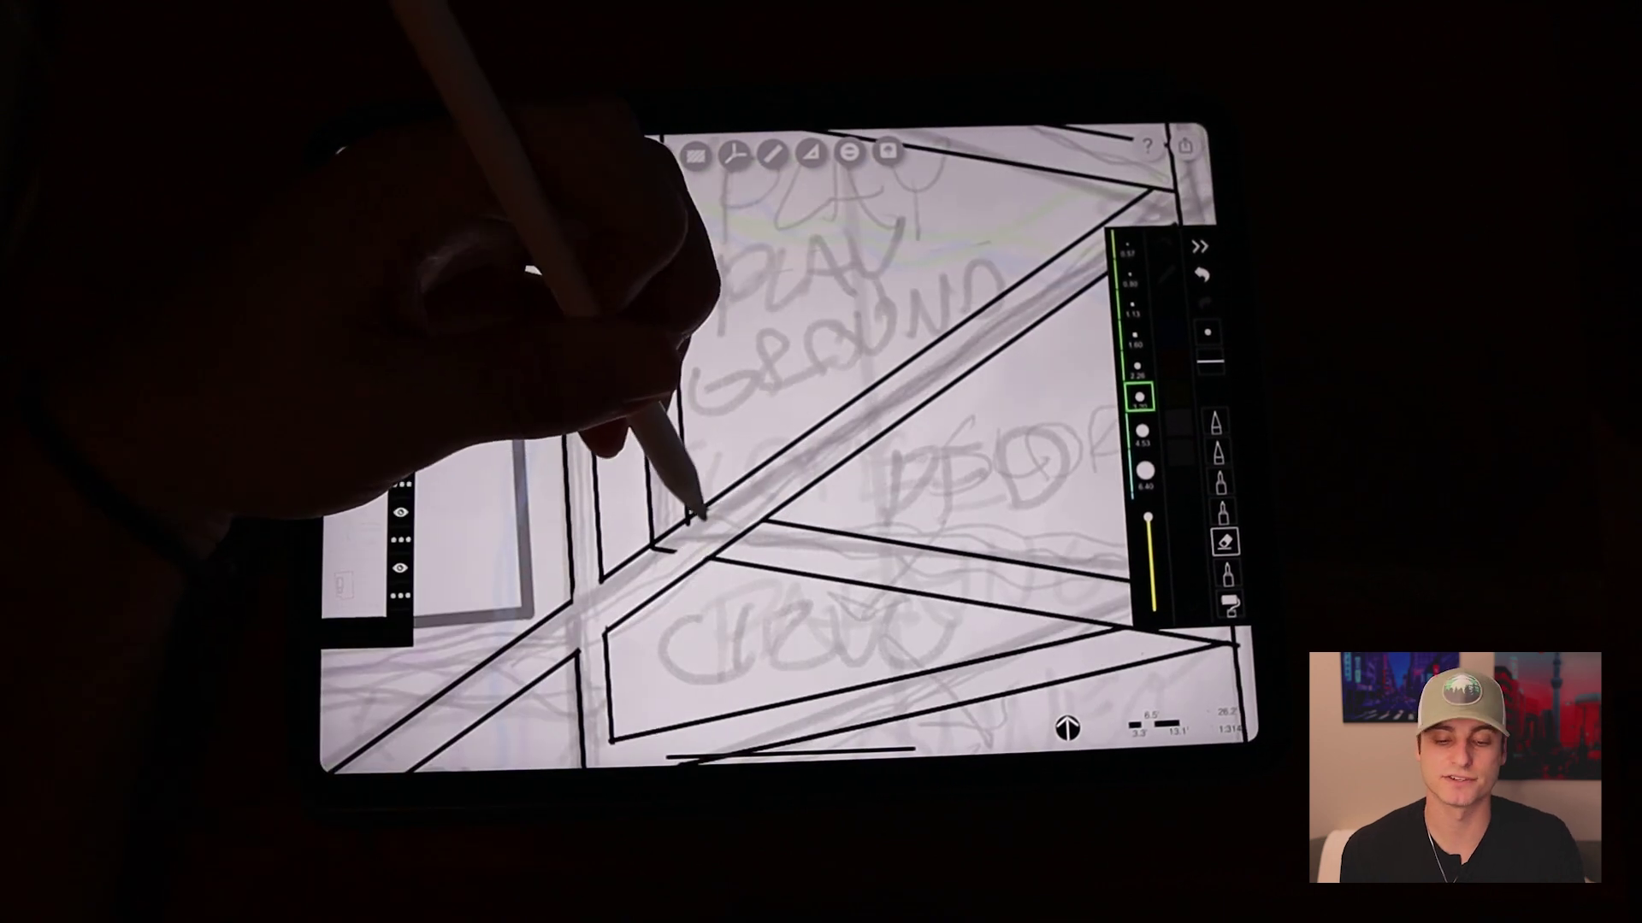
scroll(752, 529, up, 3)
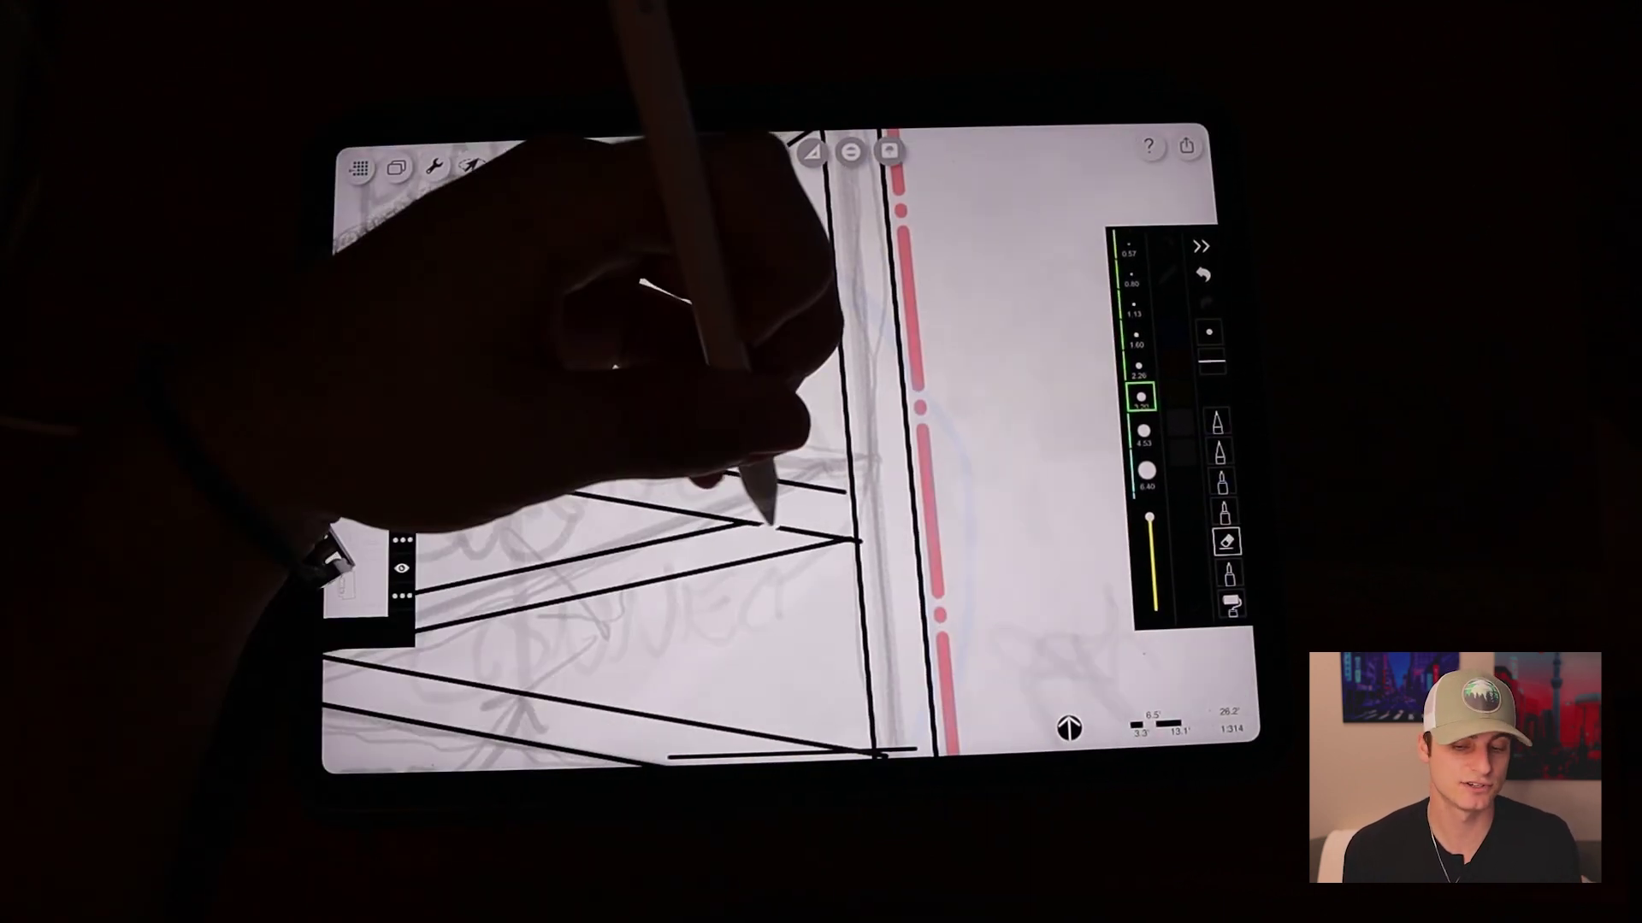
scroll(770, 450, down, 3)
scroll(770, 449, up, 4)
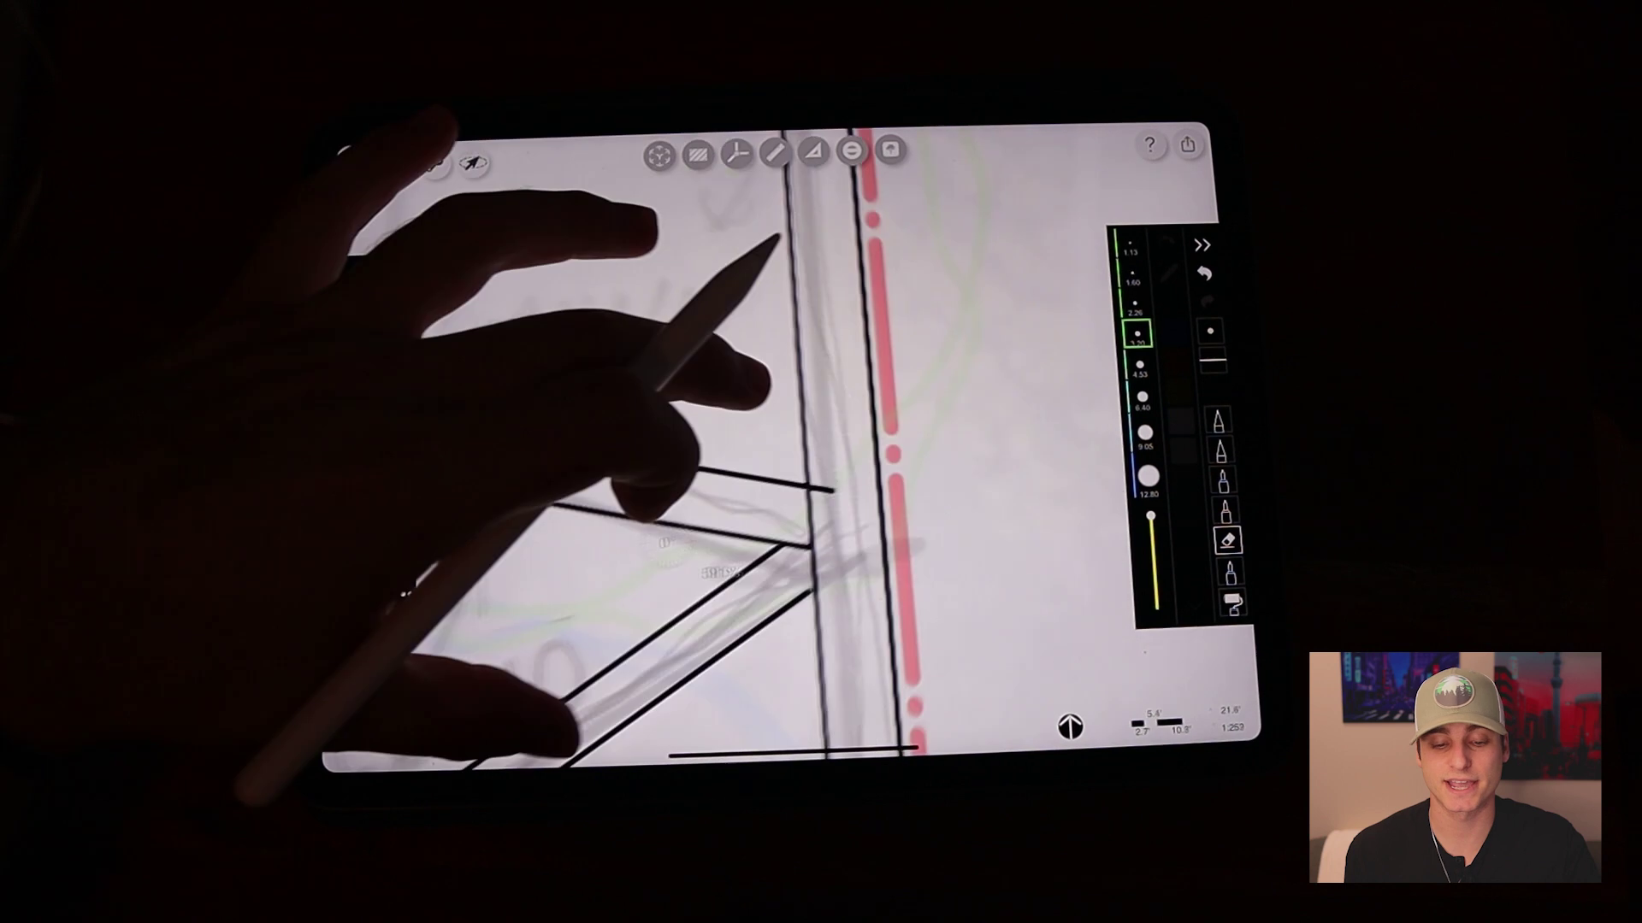
scroll(770, 449, down, 3)
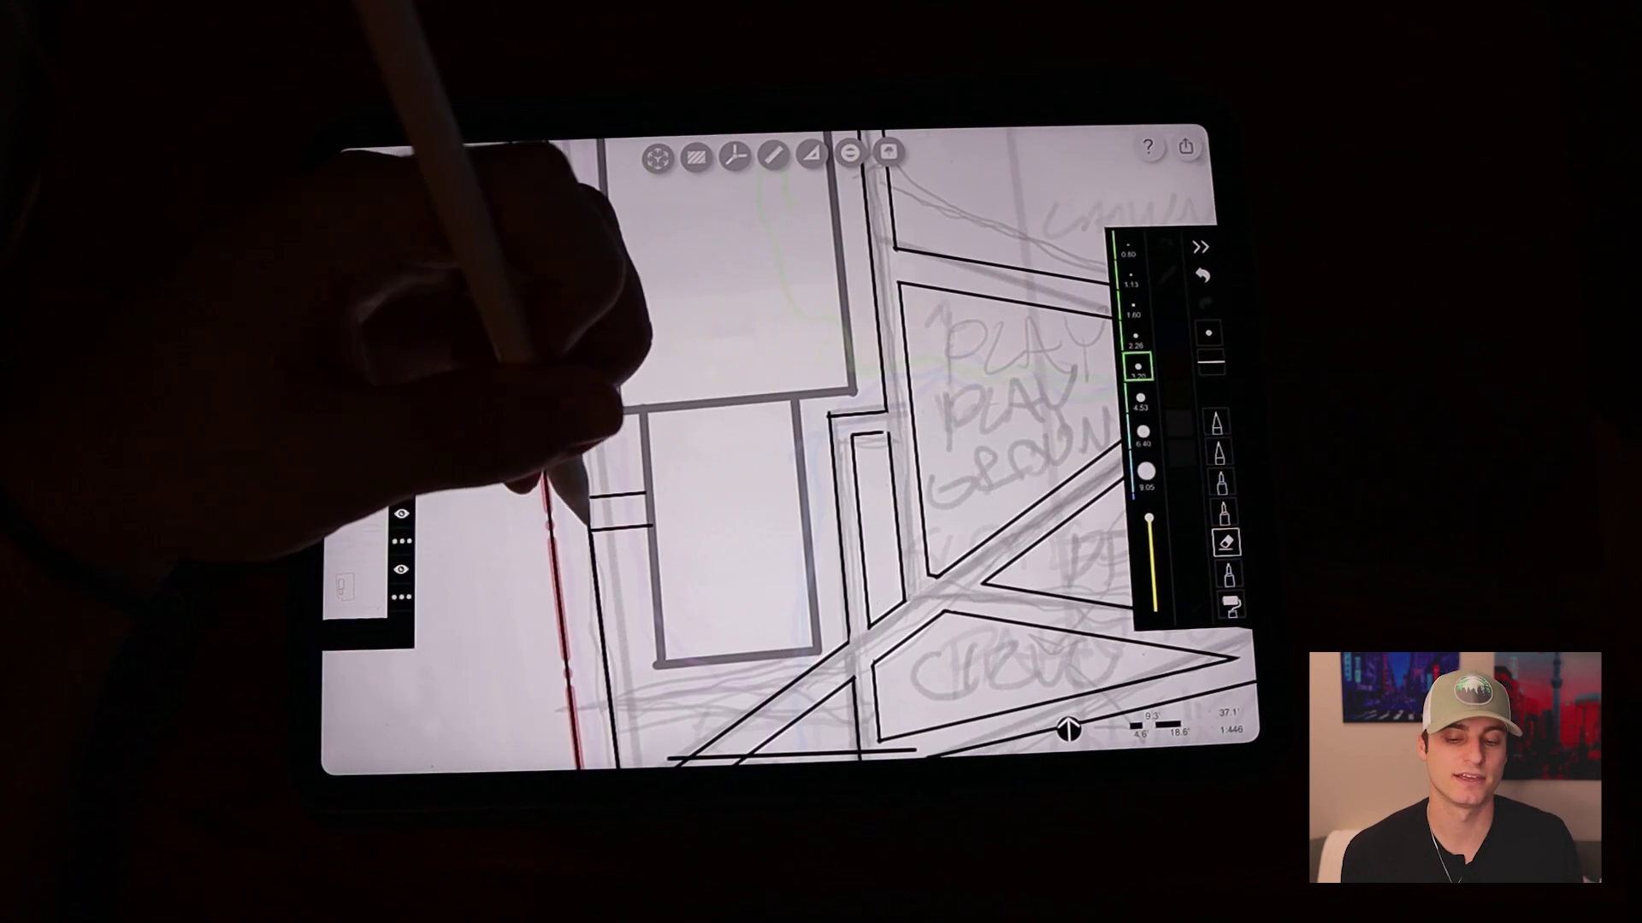
scroll(770, 450, up, 3)
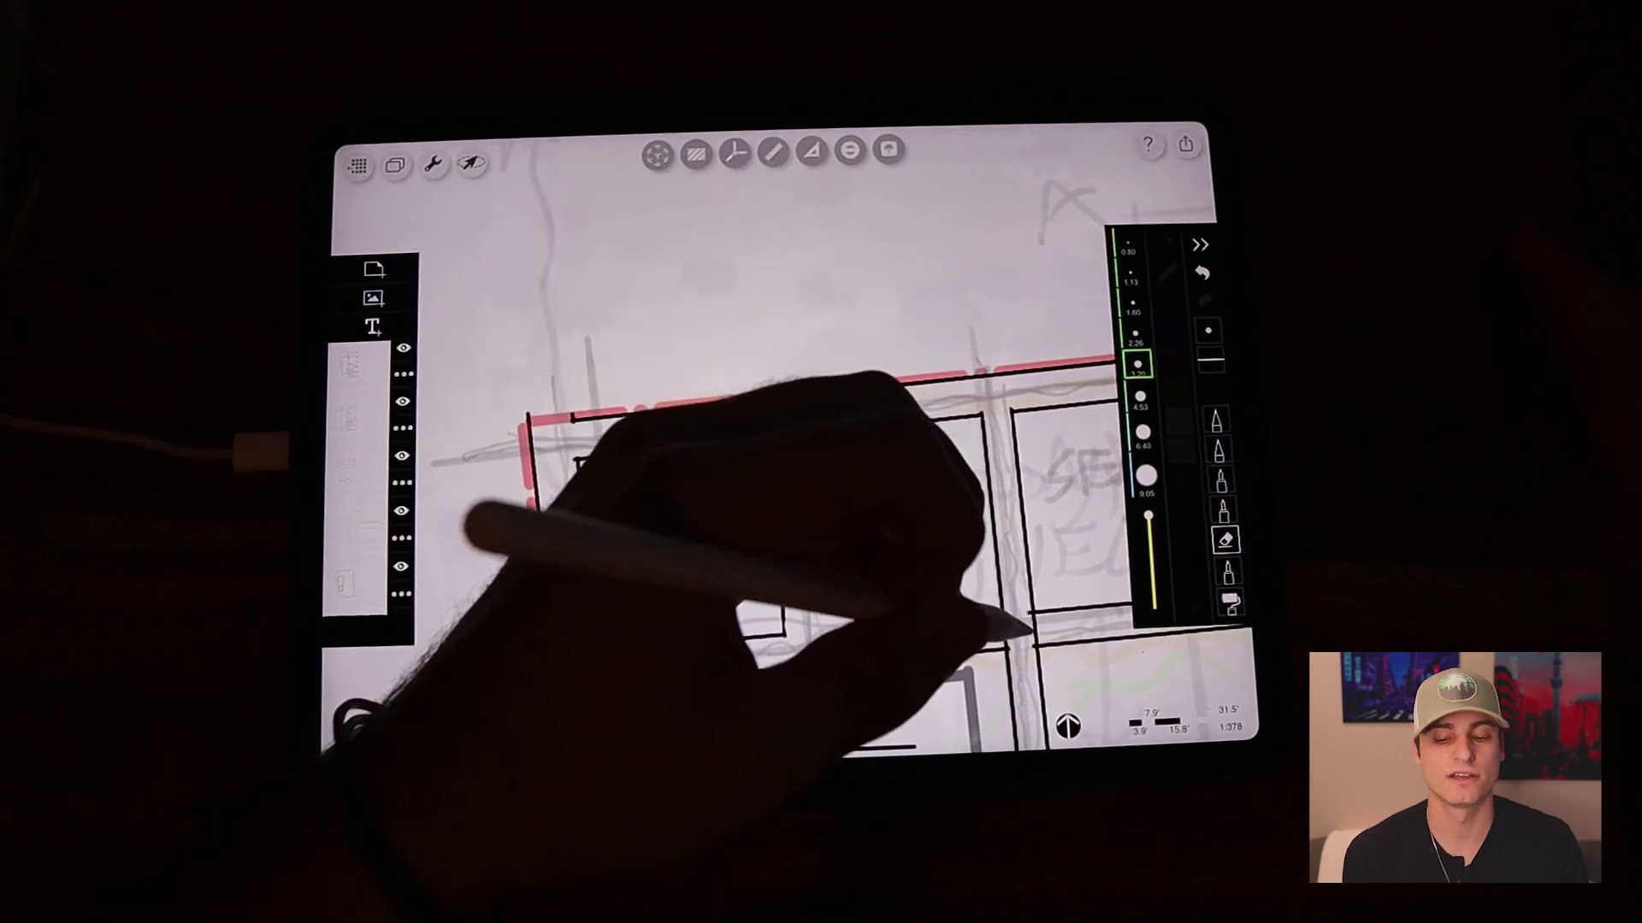
scroll(654, 475, down, 5)
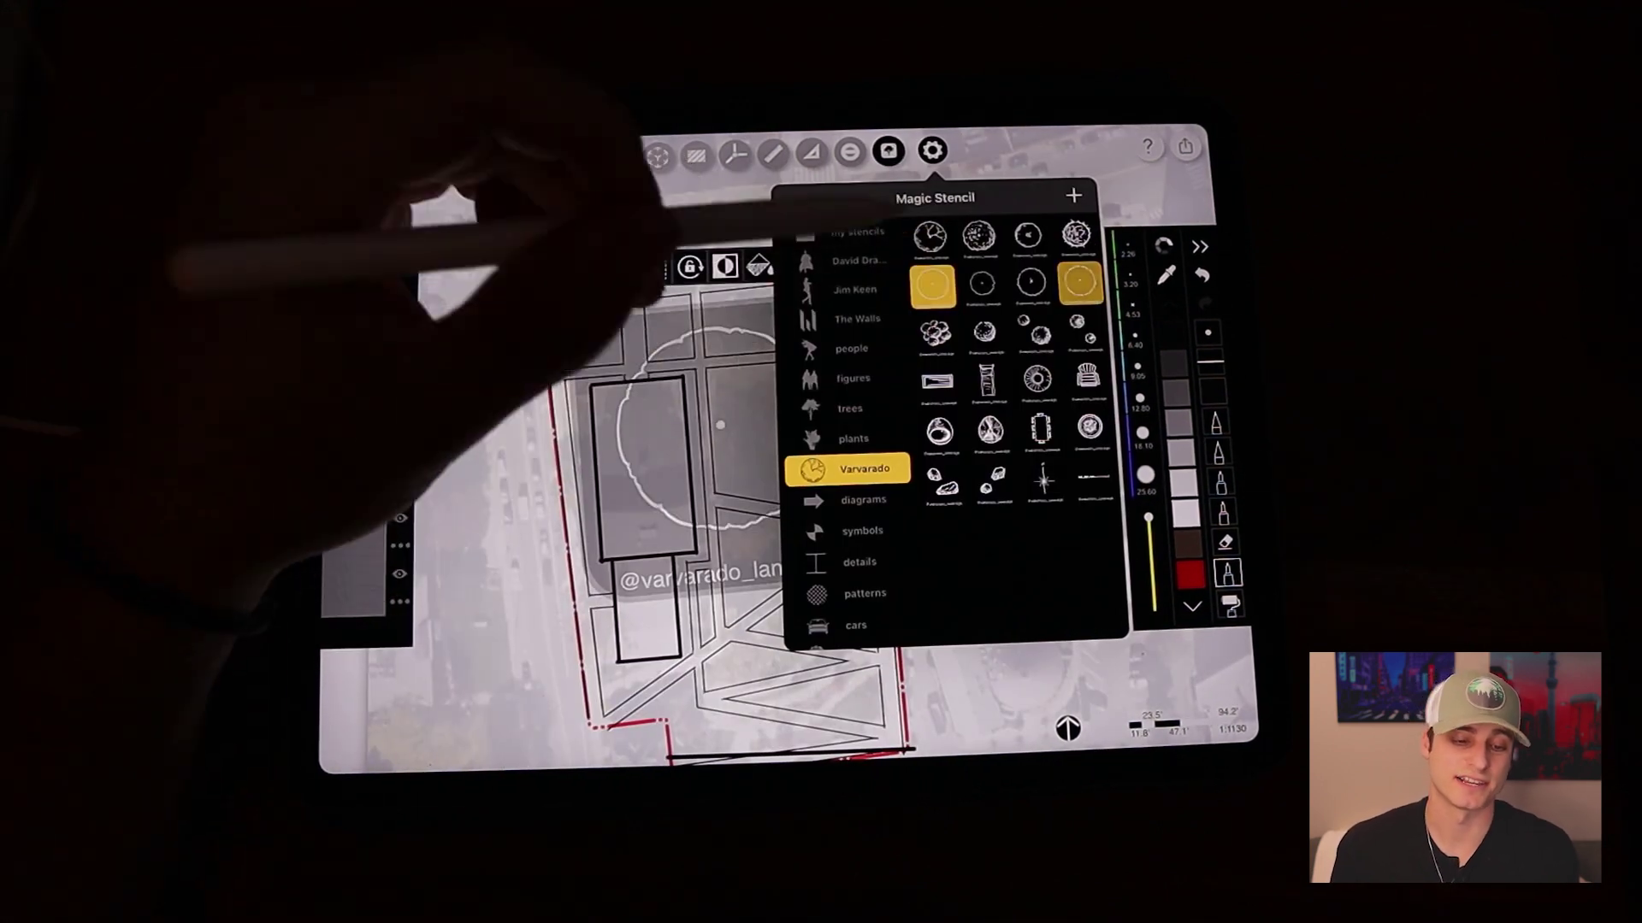
Stamp a tree on the plan and rotate the view so the red boundary runs vertically.
click(744, 309)
scroll(744, 386, up, 3)
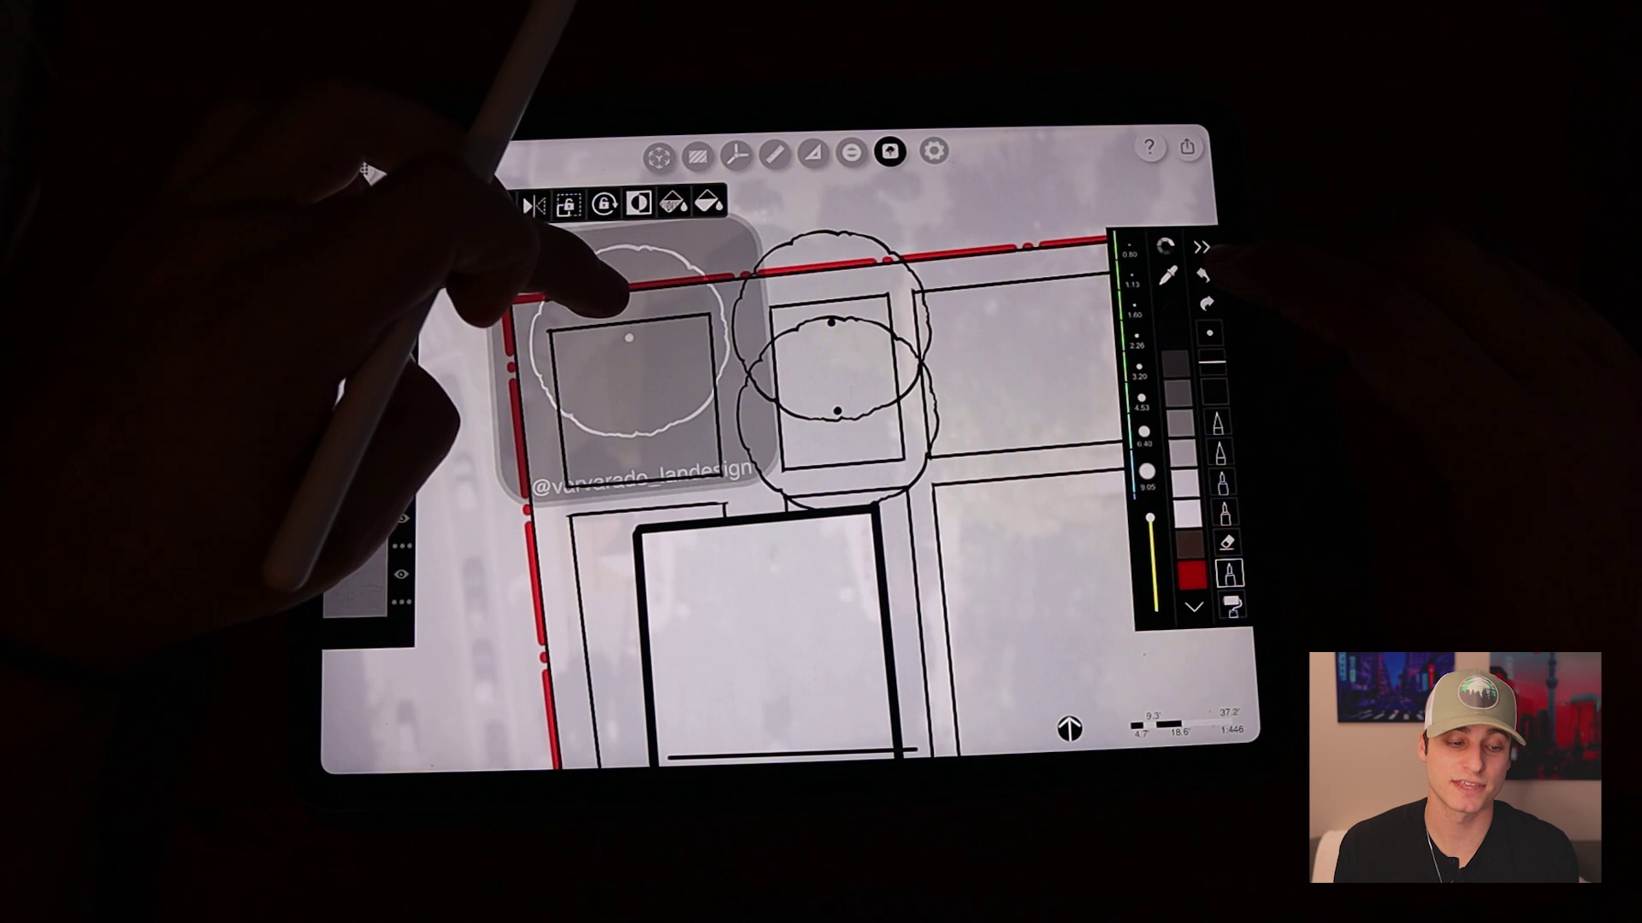
drag(602, 424, 436, 245)
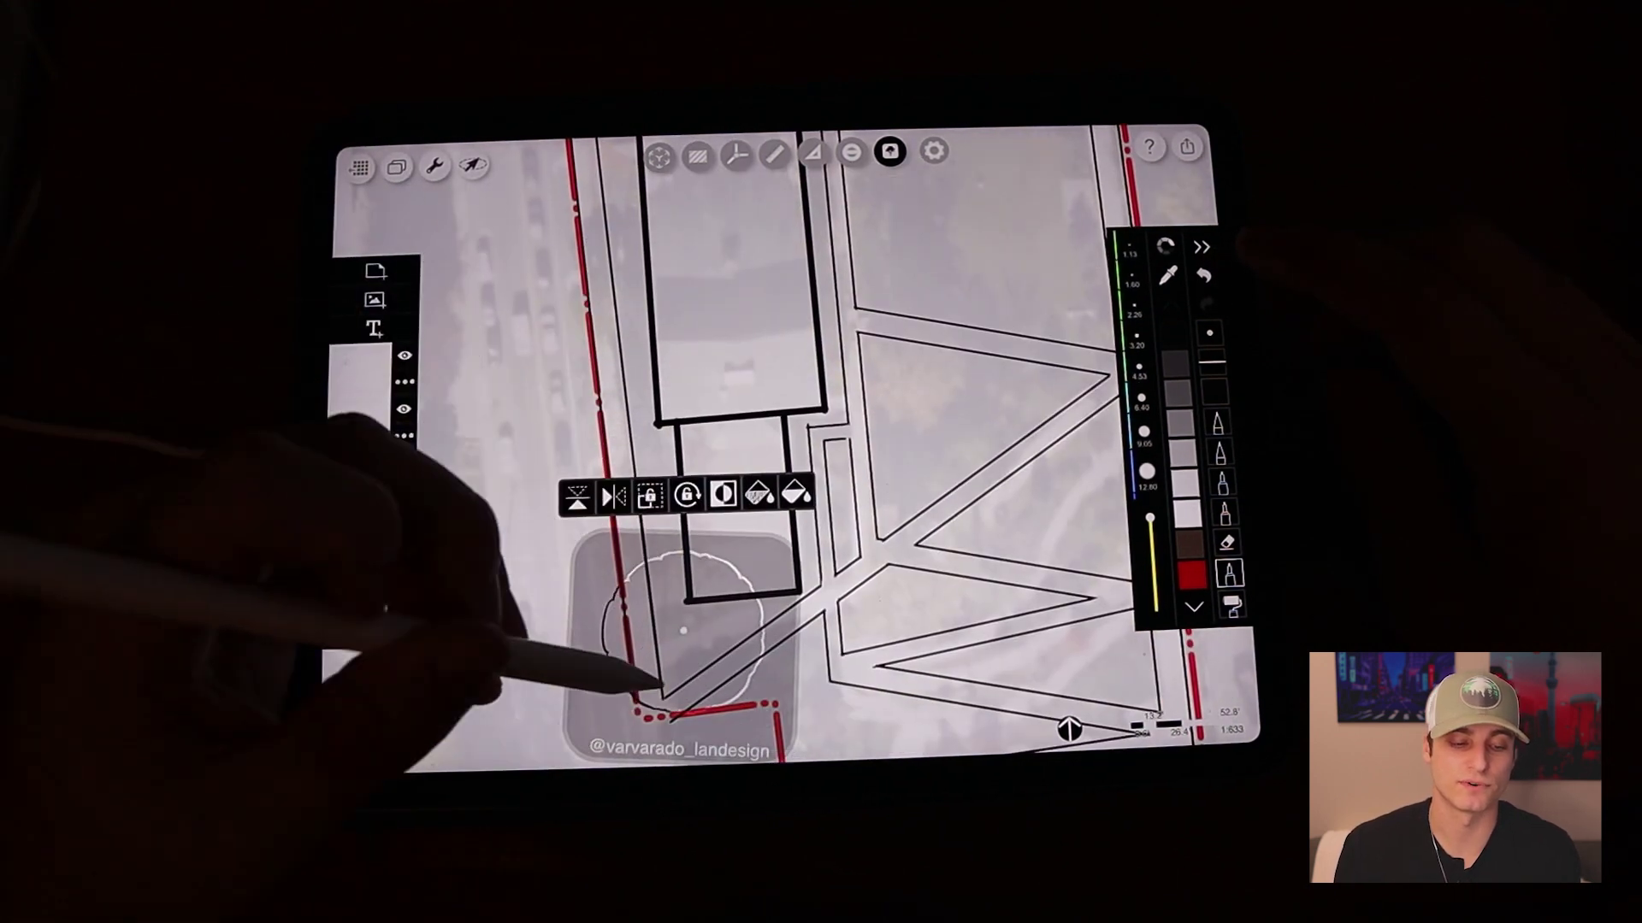
scroll(770, 449, down, 3)
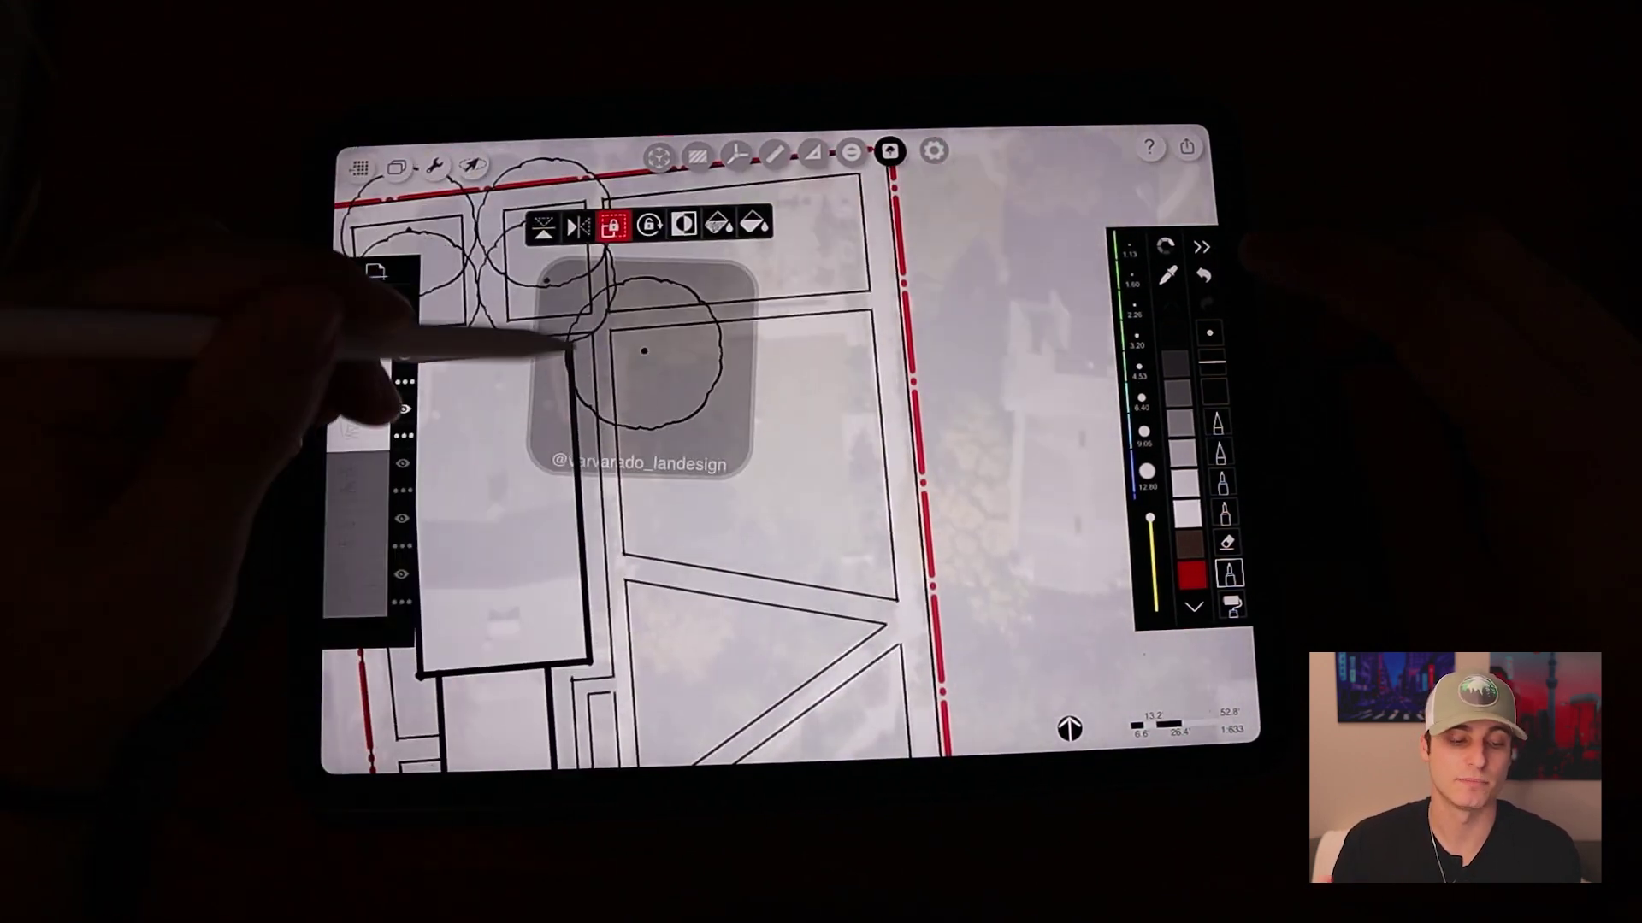
click(934, 150)
scroll(769, 449, up, 5)
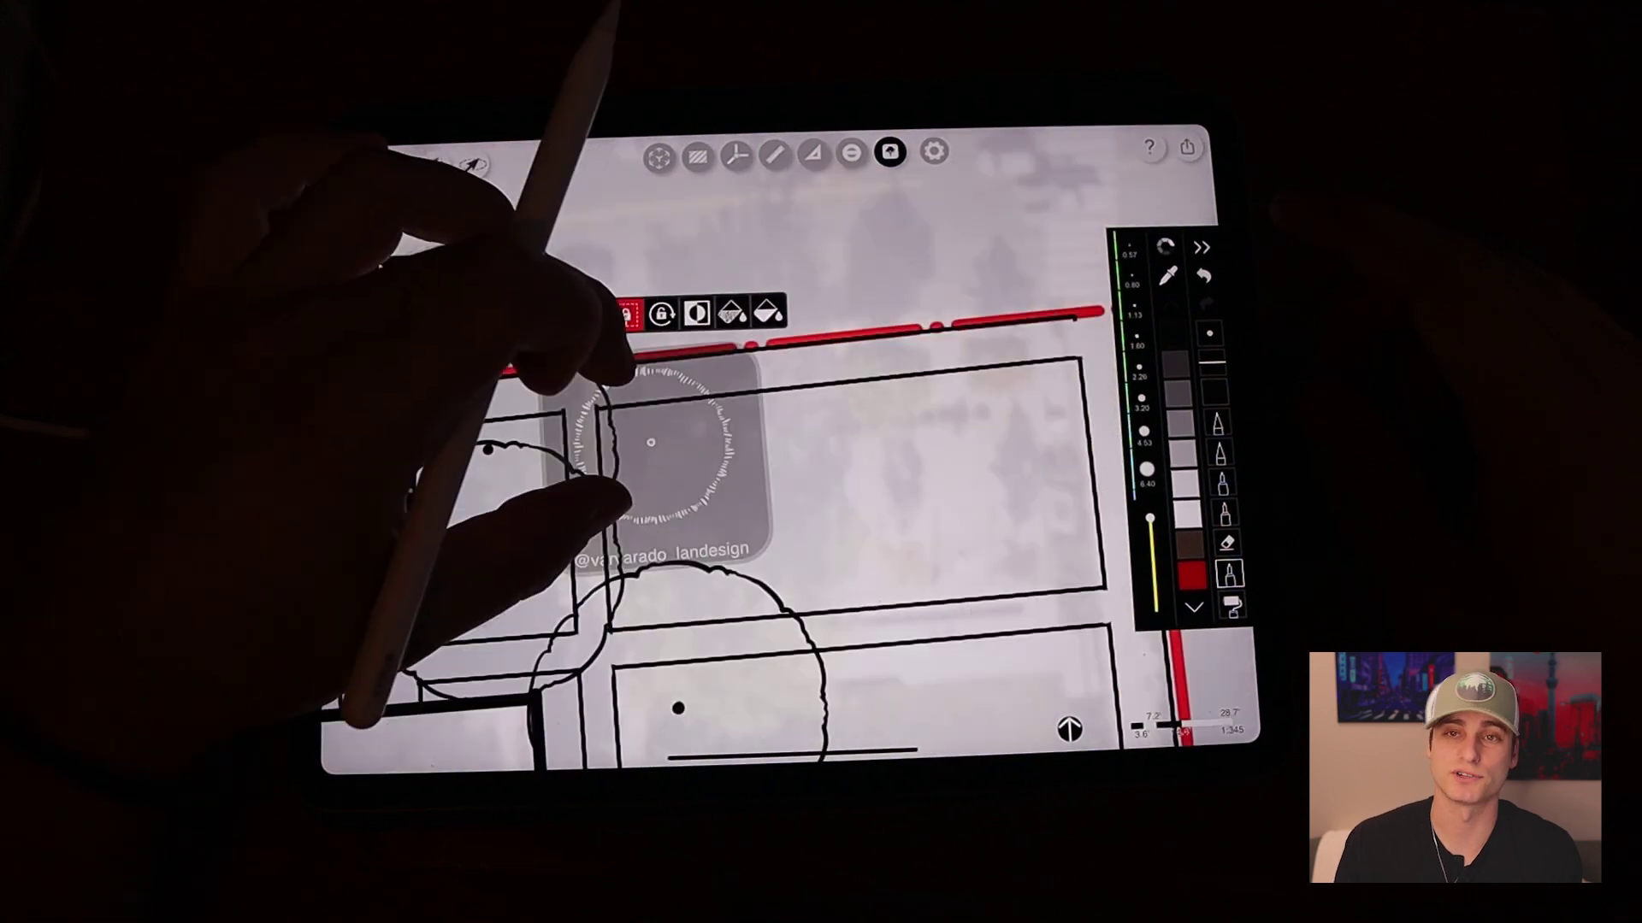
drag(956, 412, 905, 432)
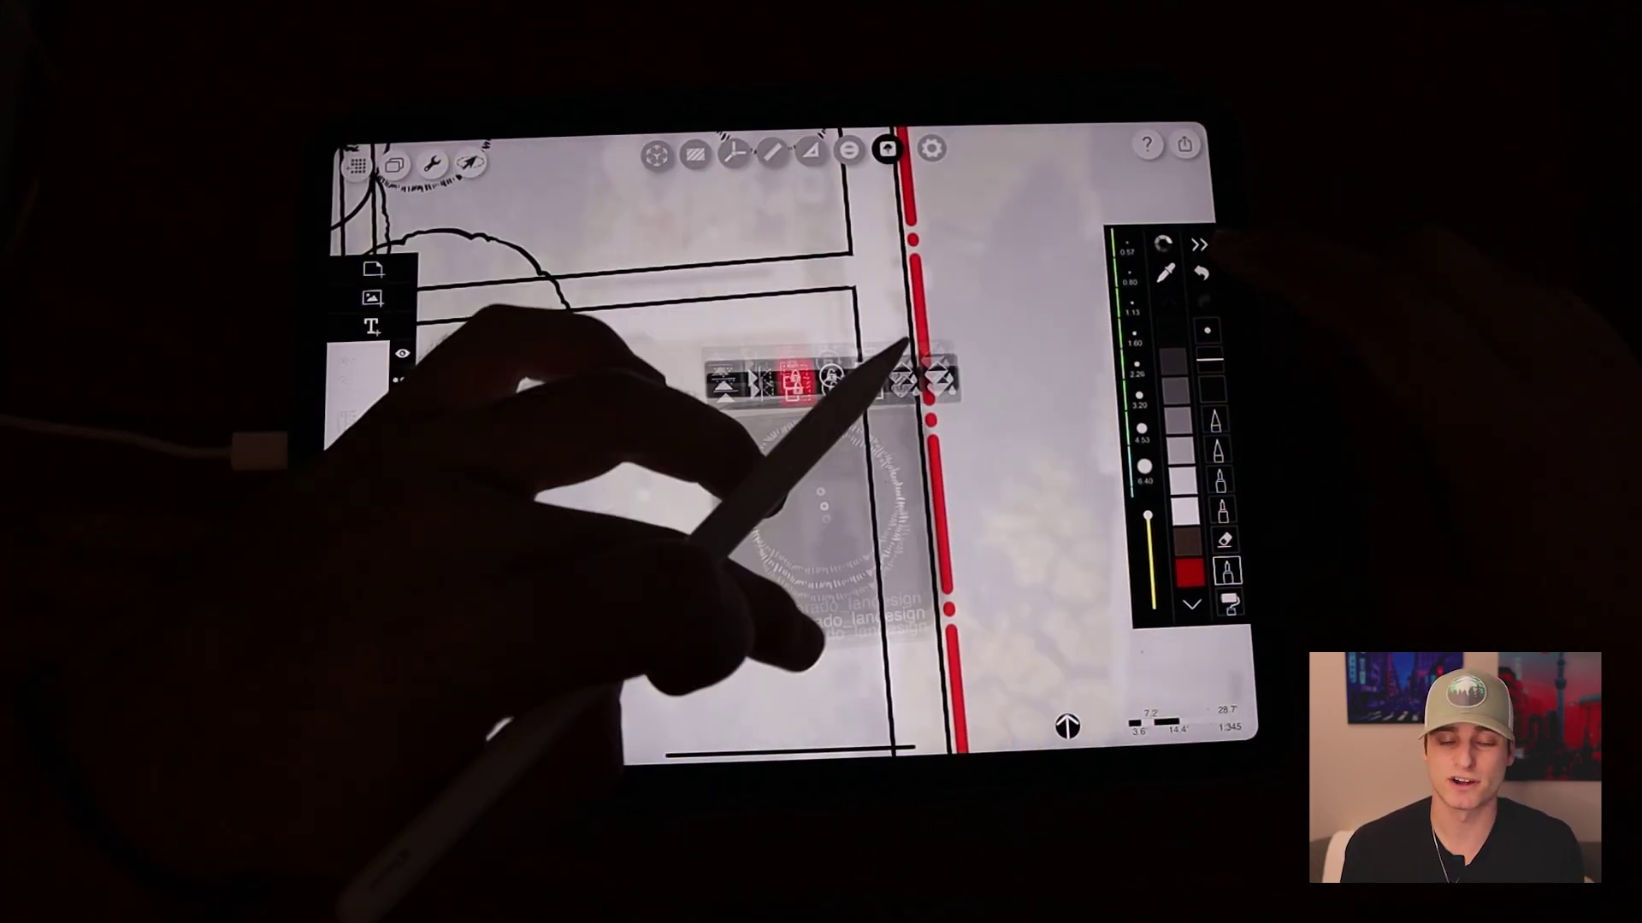
drag(806, 495, 626, 454)
scroll(591, 385, down, 3)
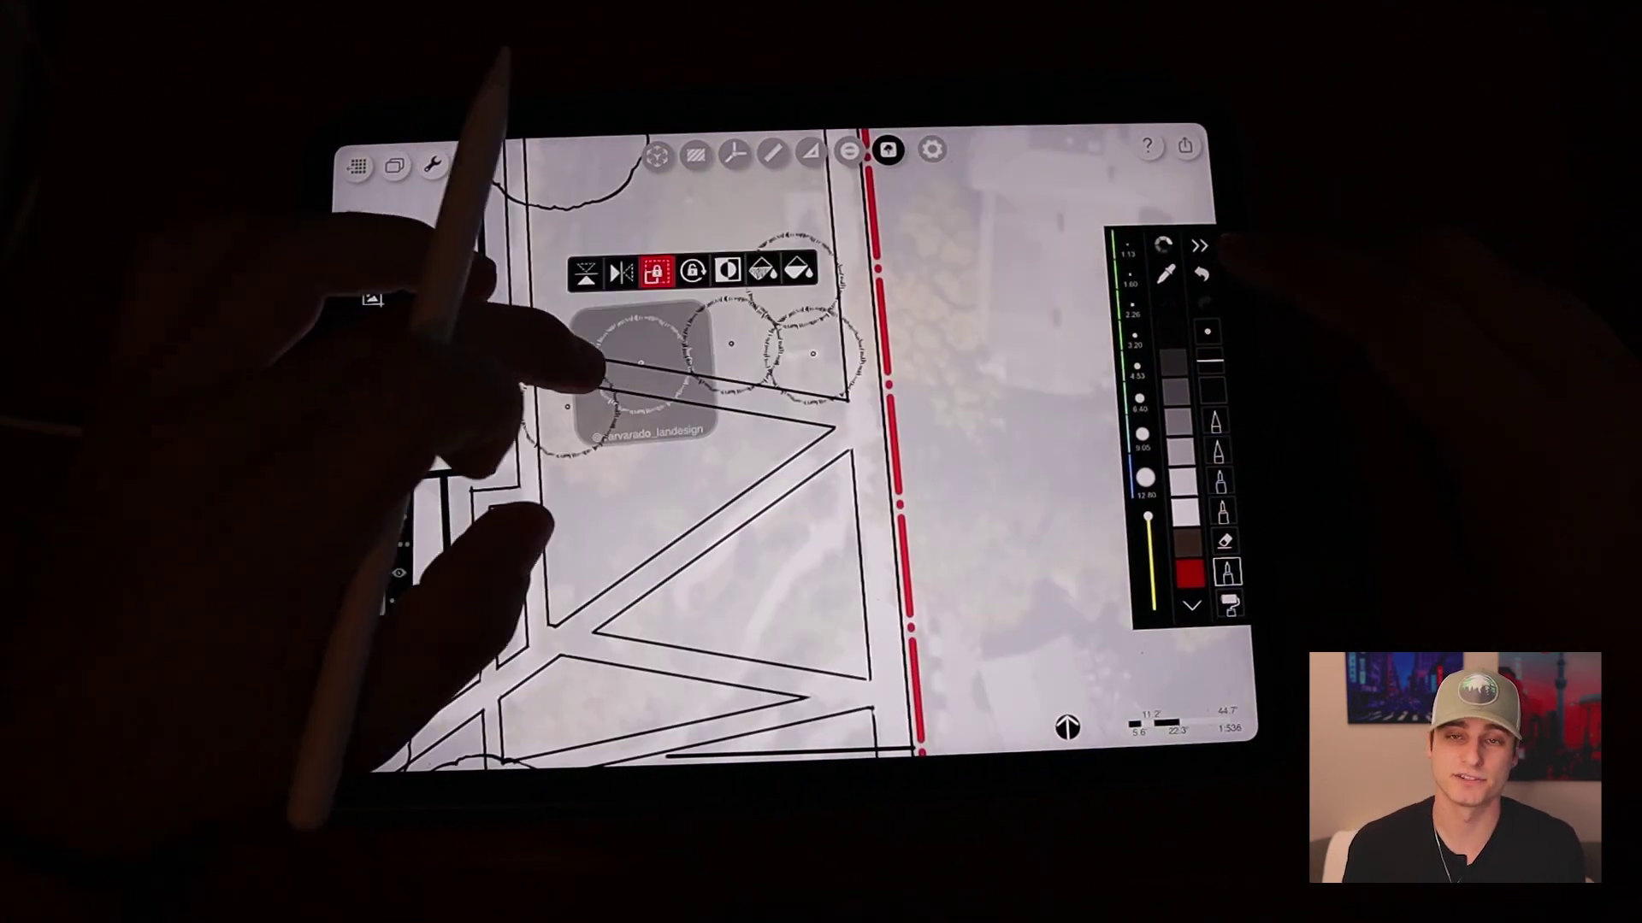
scroll(771, 449, up, 2)
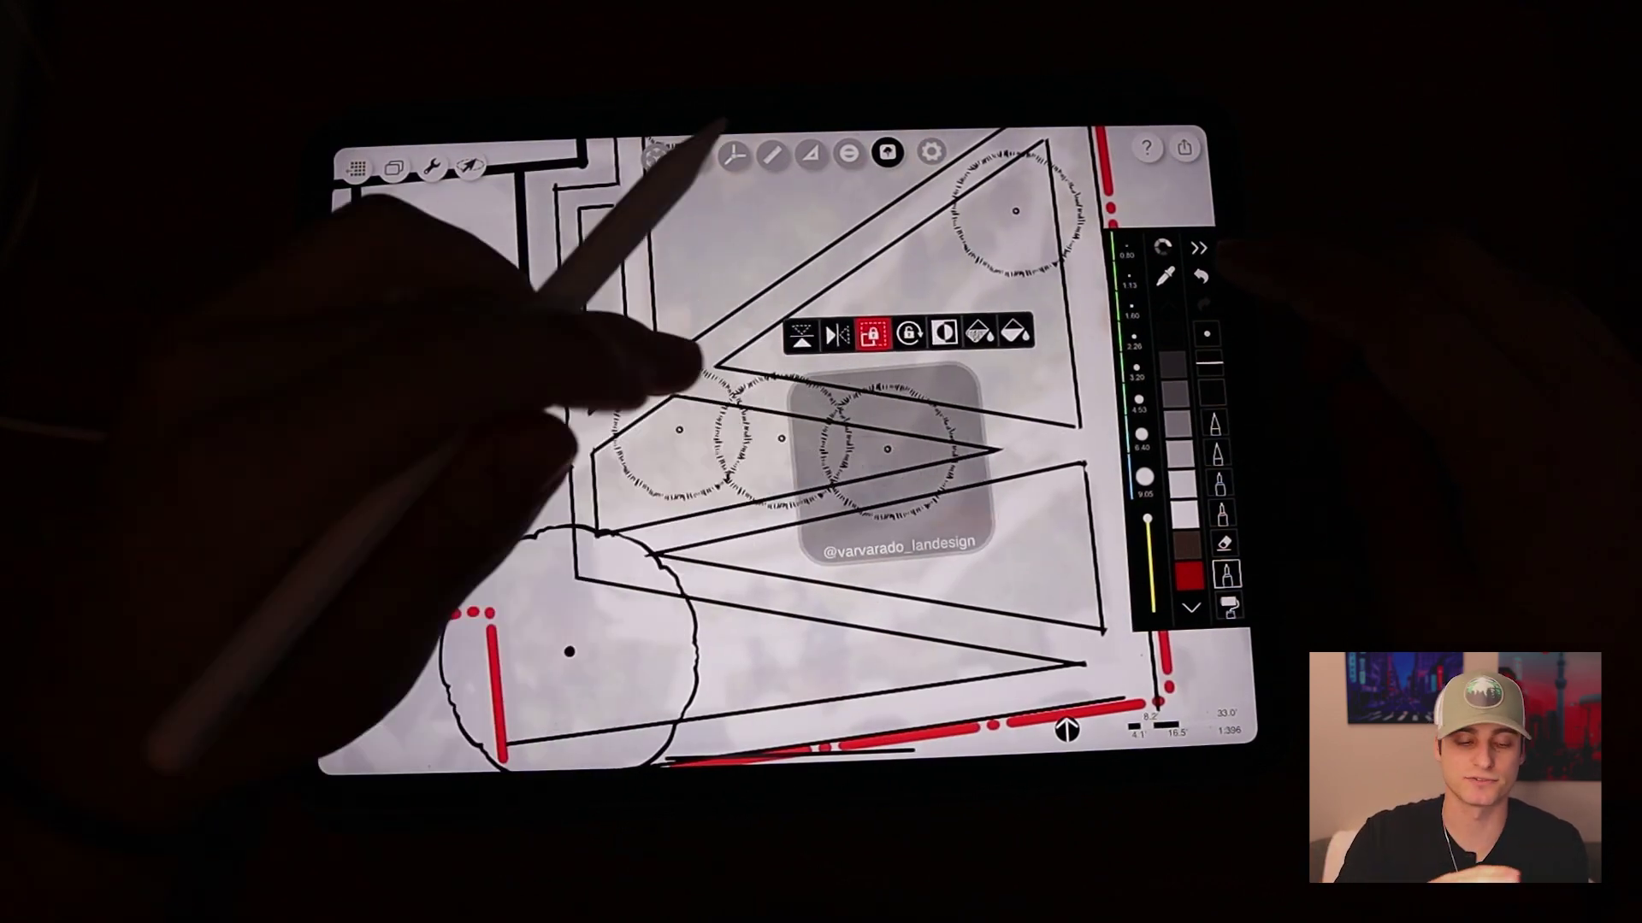
drag(770, 385, 667, 487)
scroll(769, 450, down, 3)
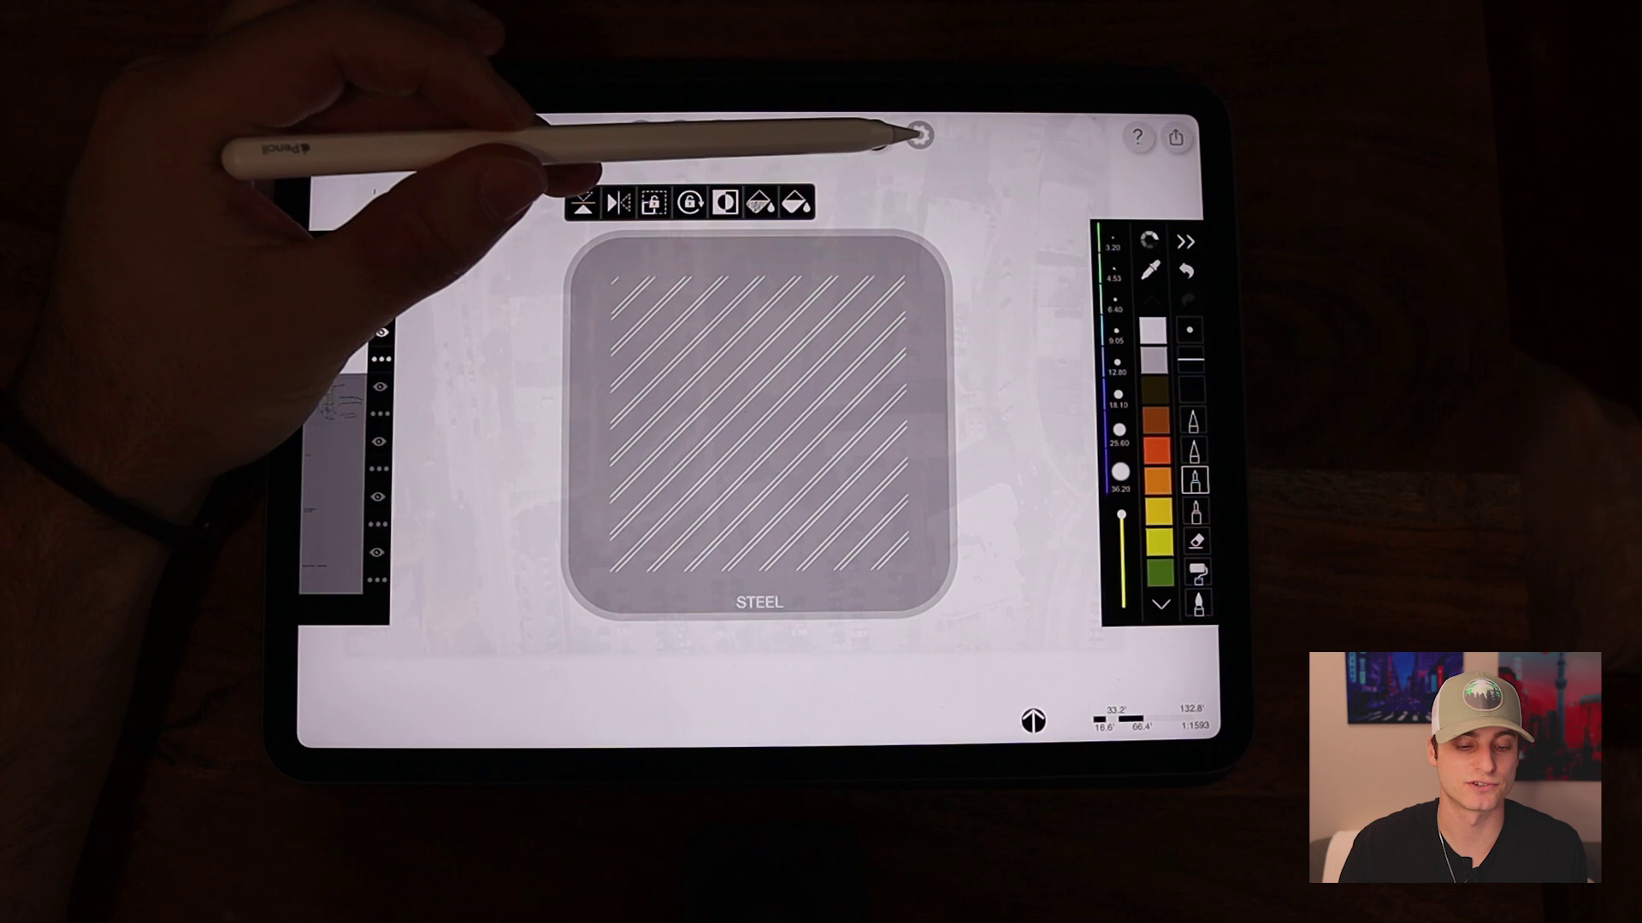
Choose the first tree stencil from the Varvarado collection.
click(919, 135)
click(898, 218)
click(919, 135)
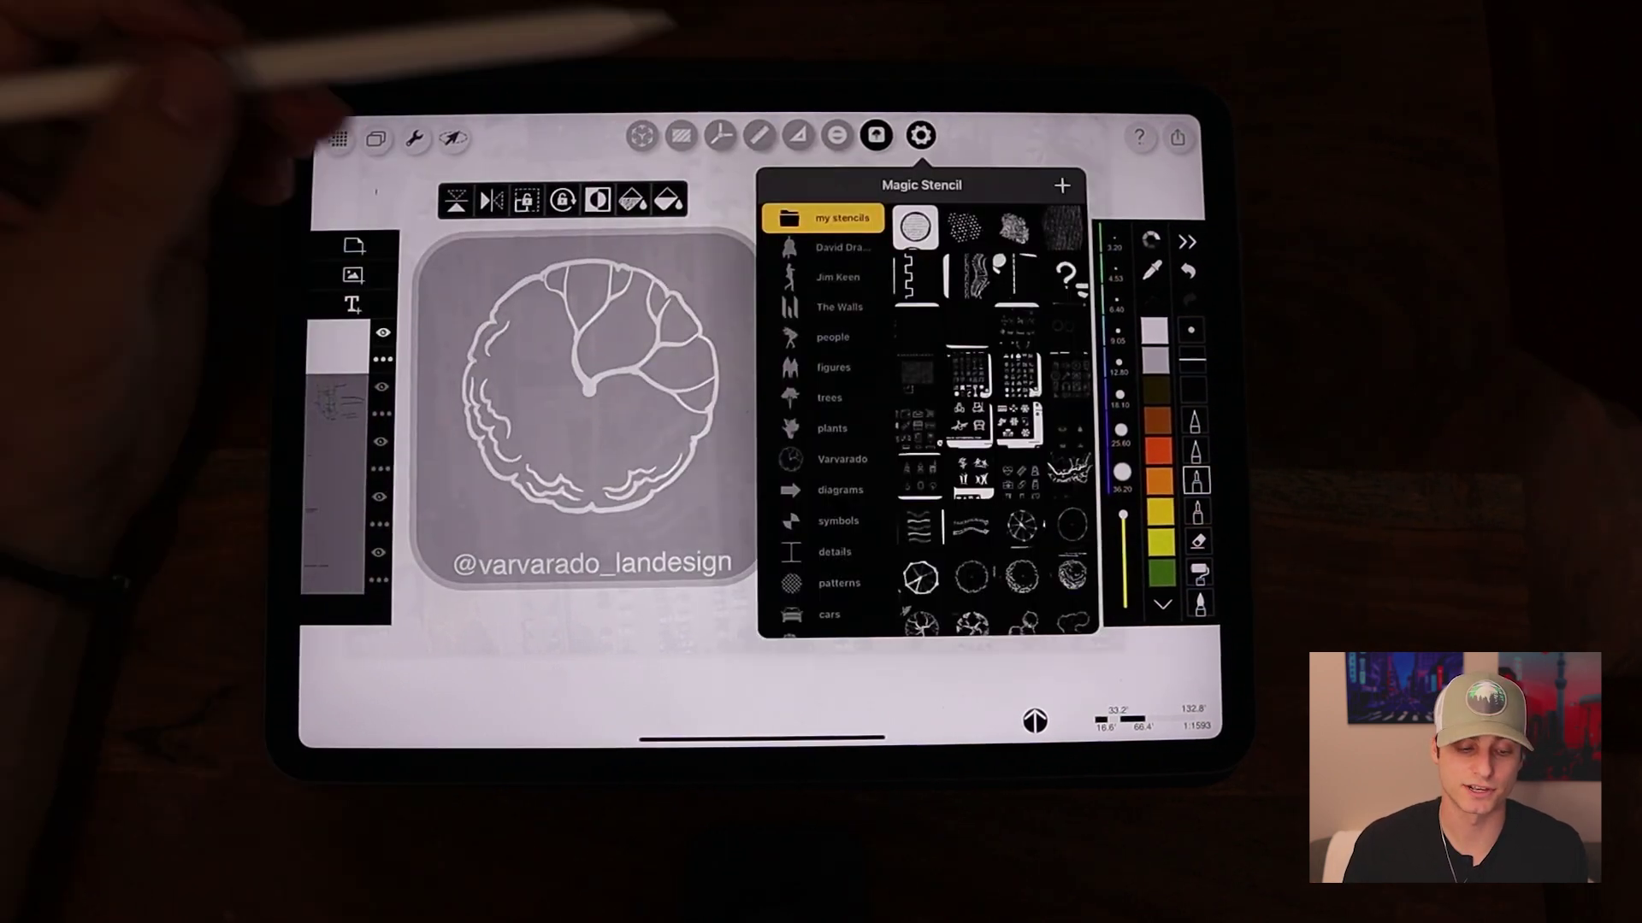
click(821, 458)
click(917, 325)
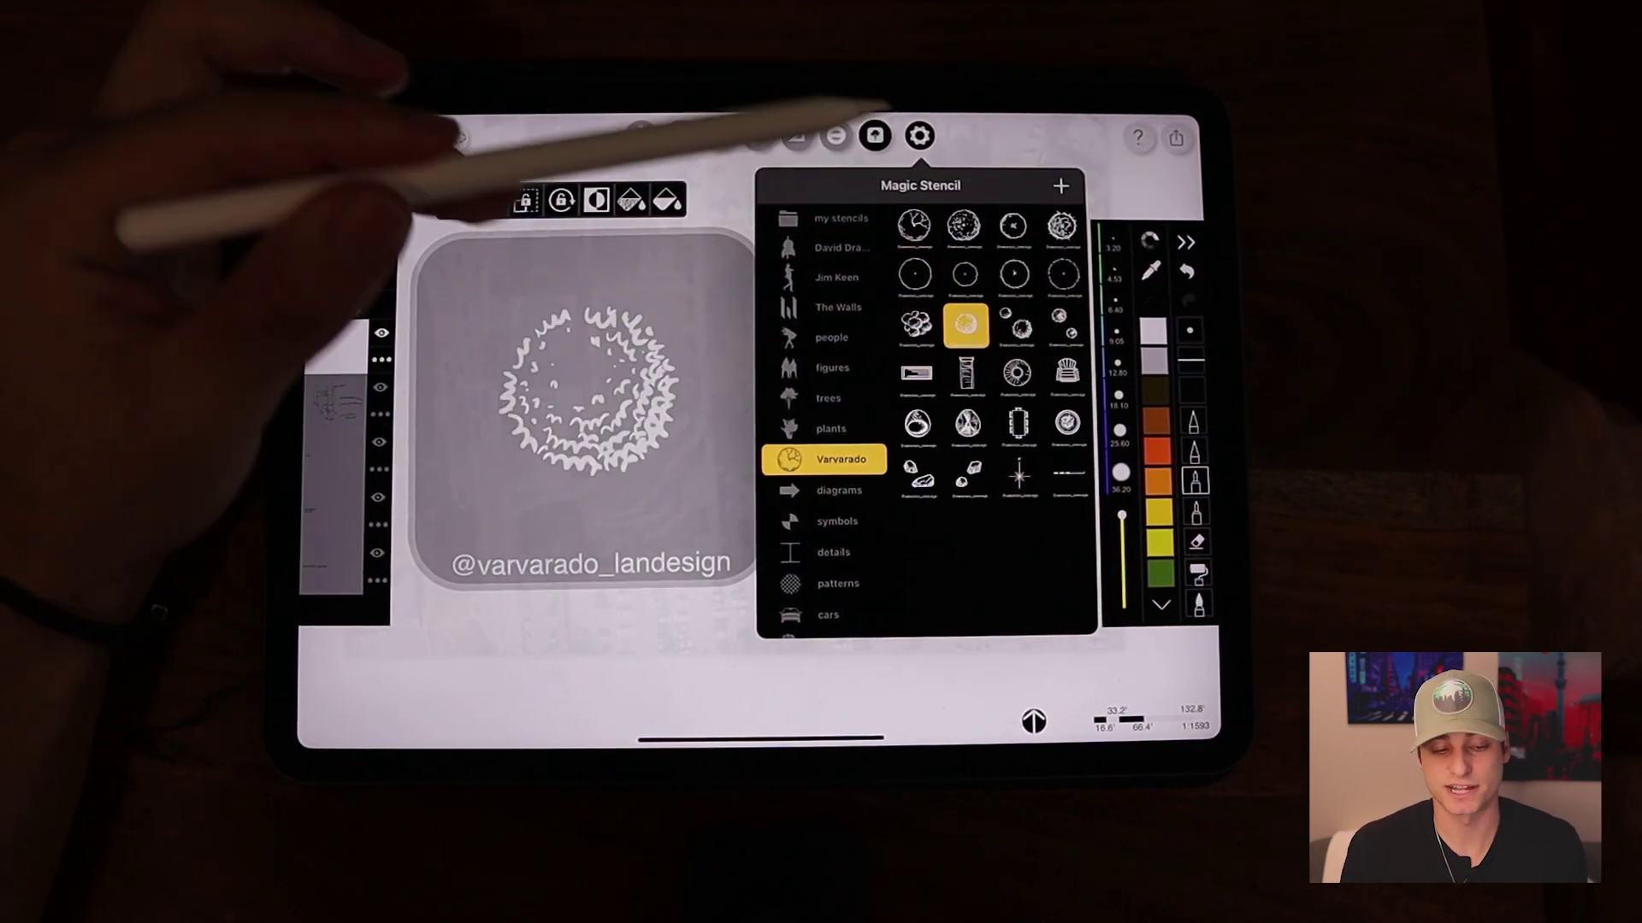
click(1015, 324)
click(915, 225)
Stamp more trees beside the rectangle and reposition tree symbols around the beds.
click(919, 135)
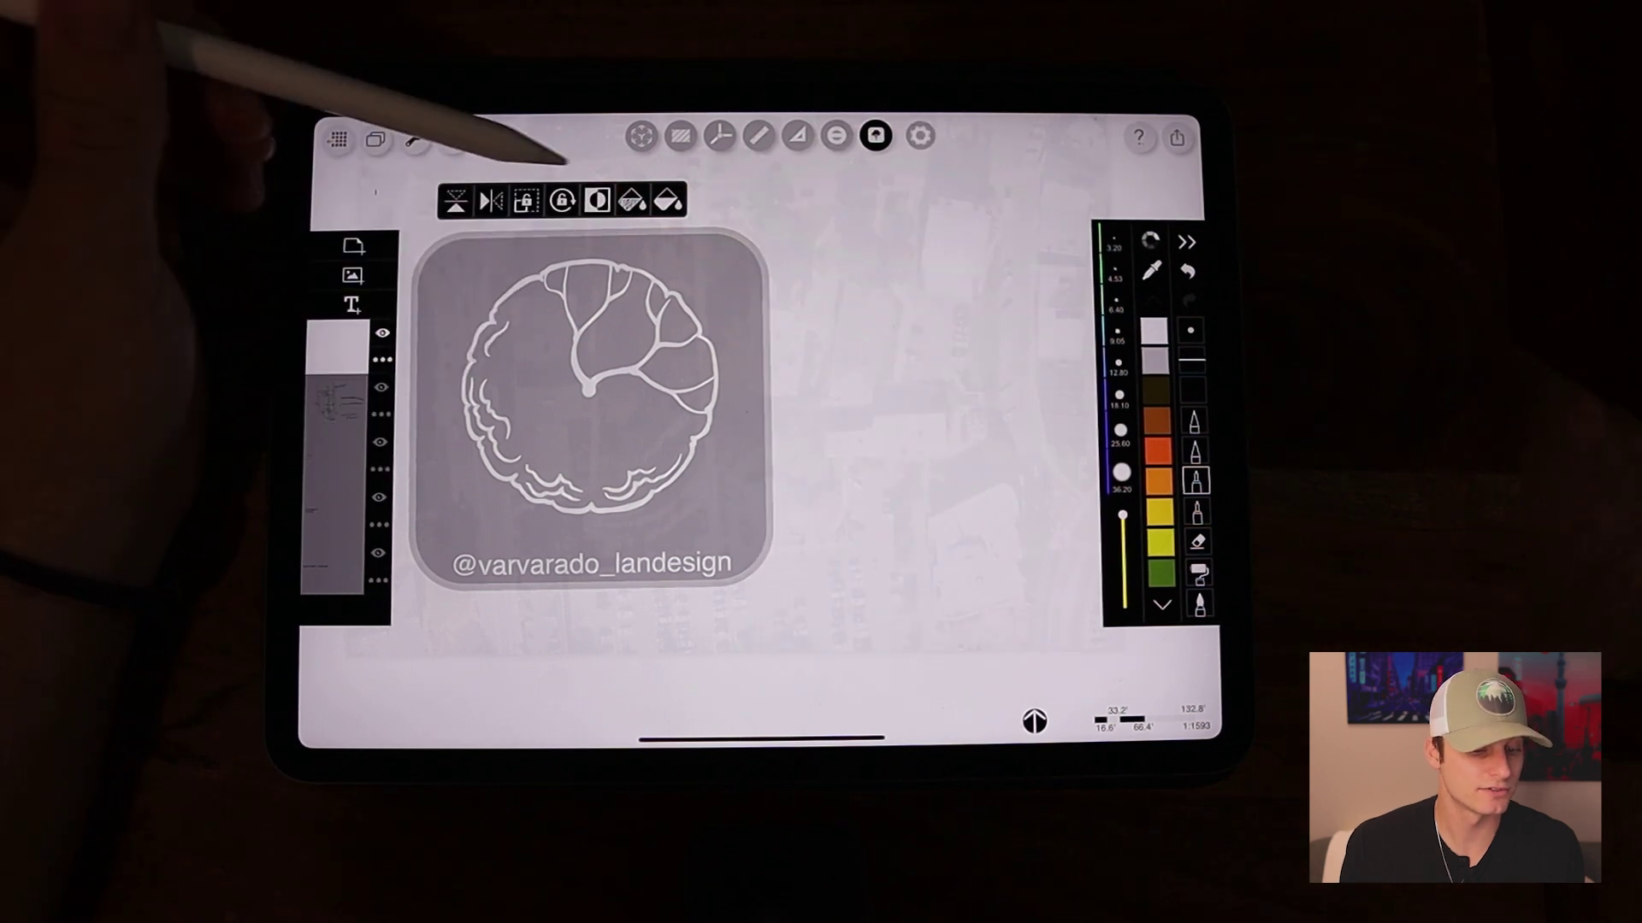
click(630, 199)
drag(583, 405, 883, 385)
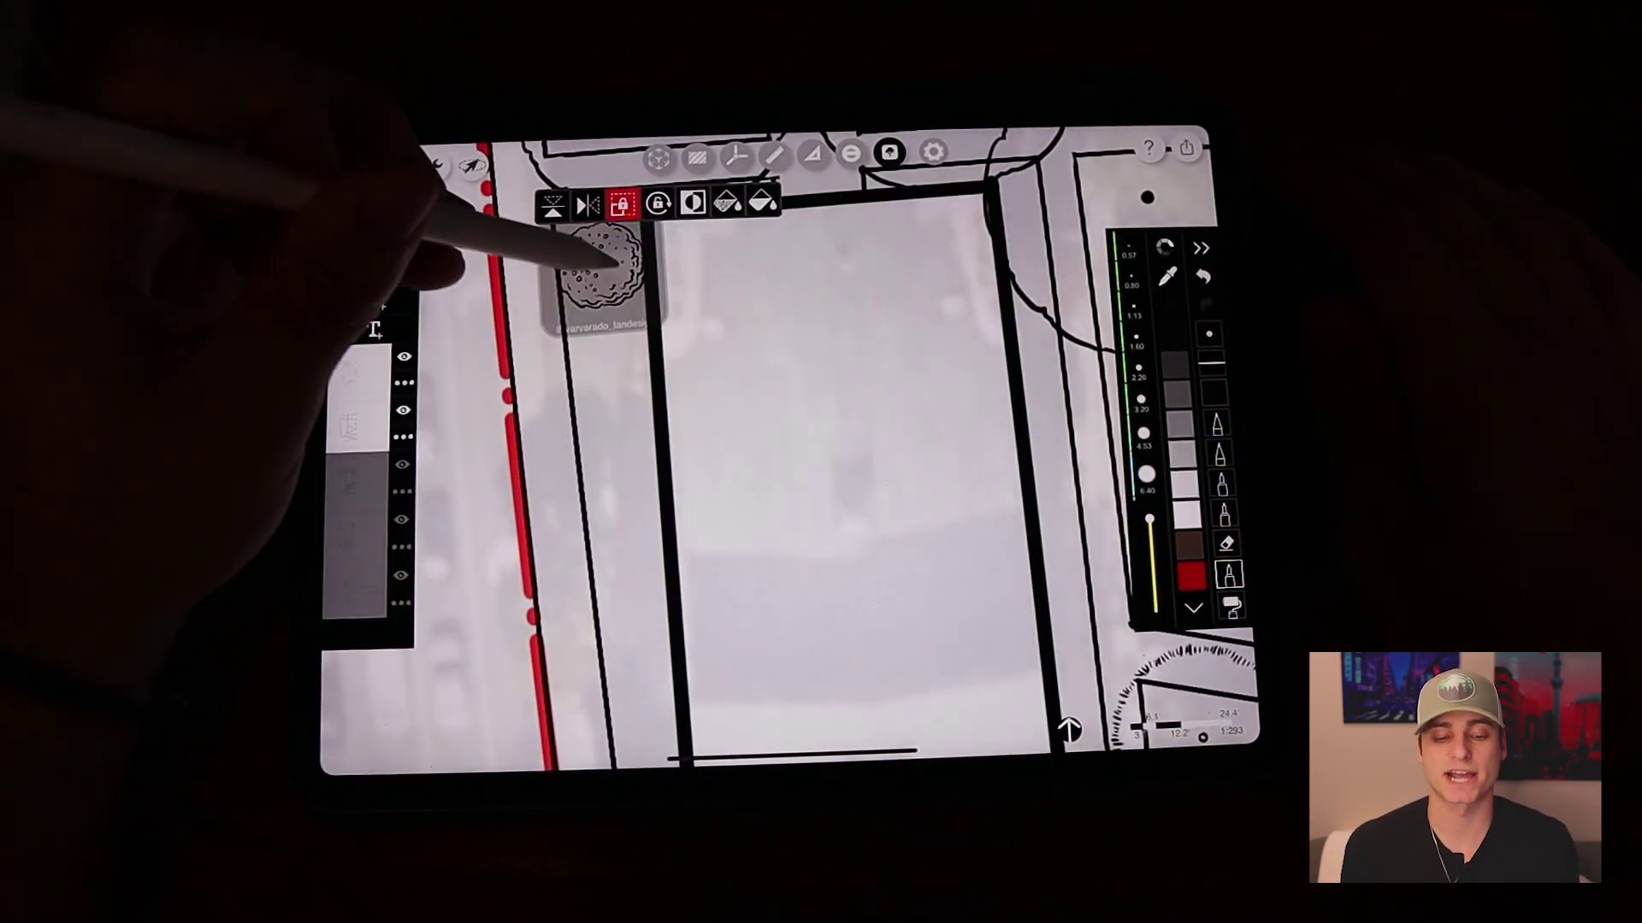
click(596, 362)
scroll(820, 449, down, 3)
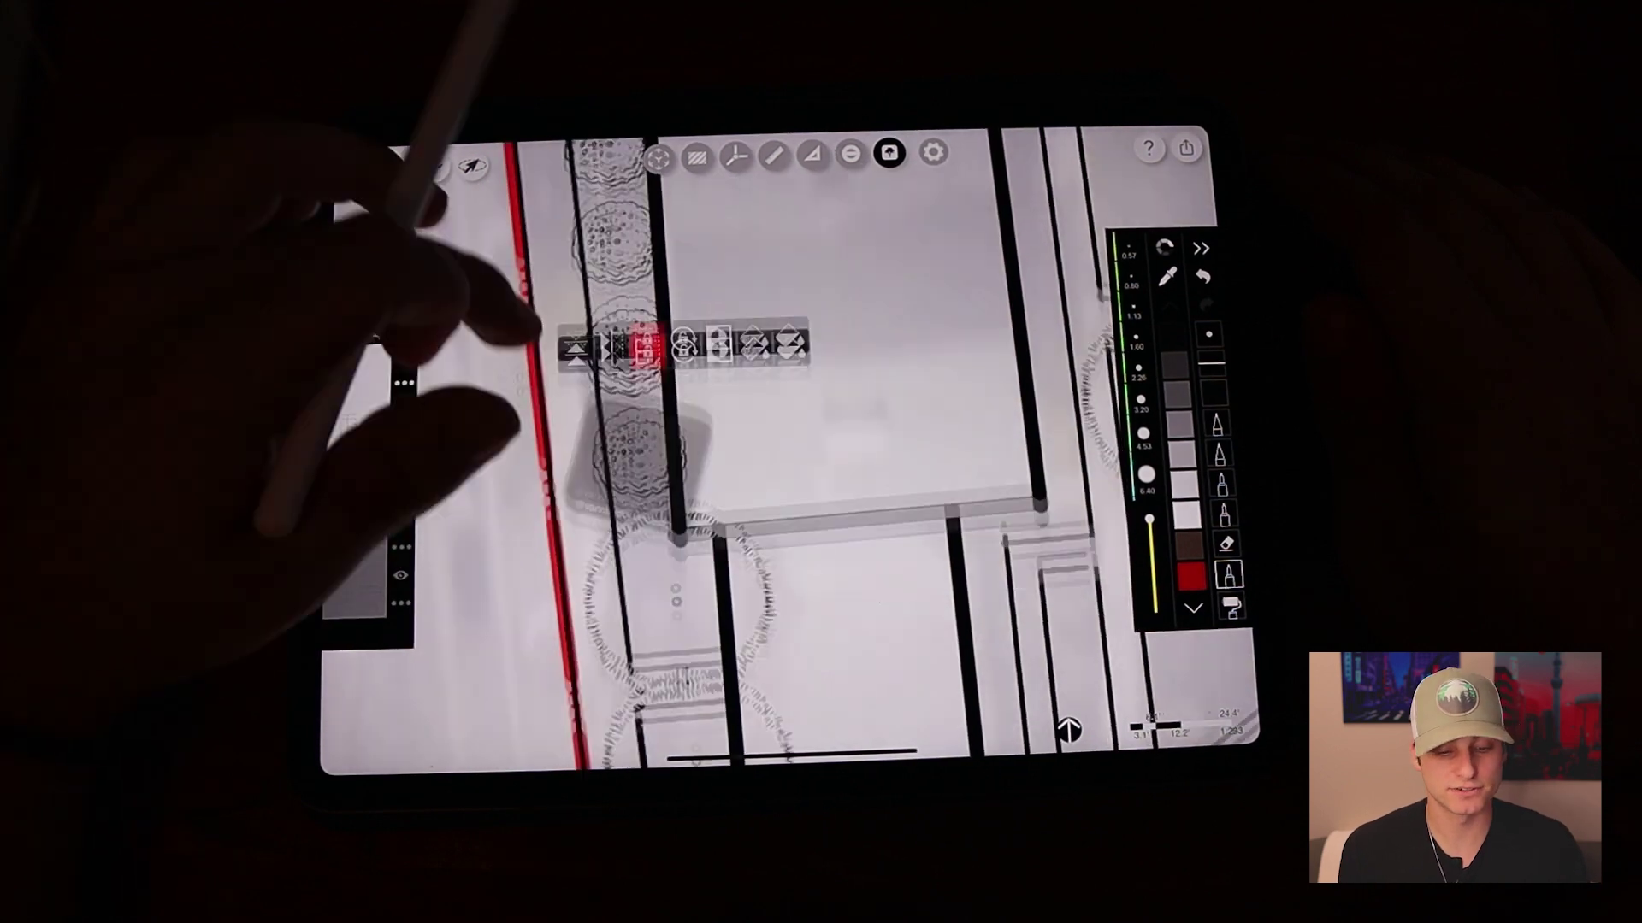
drag(526, 321, 820, 385)
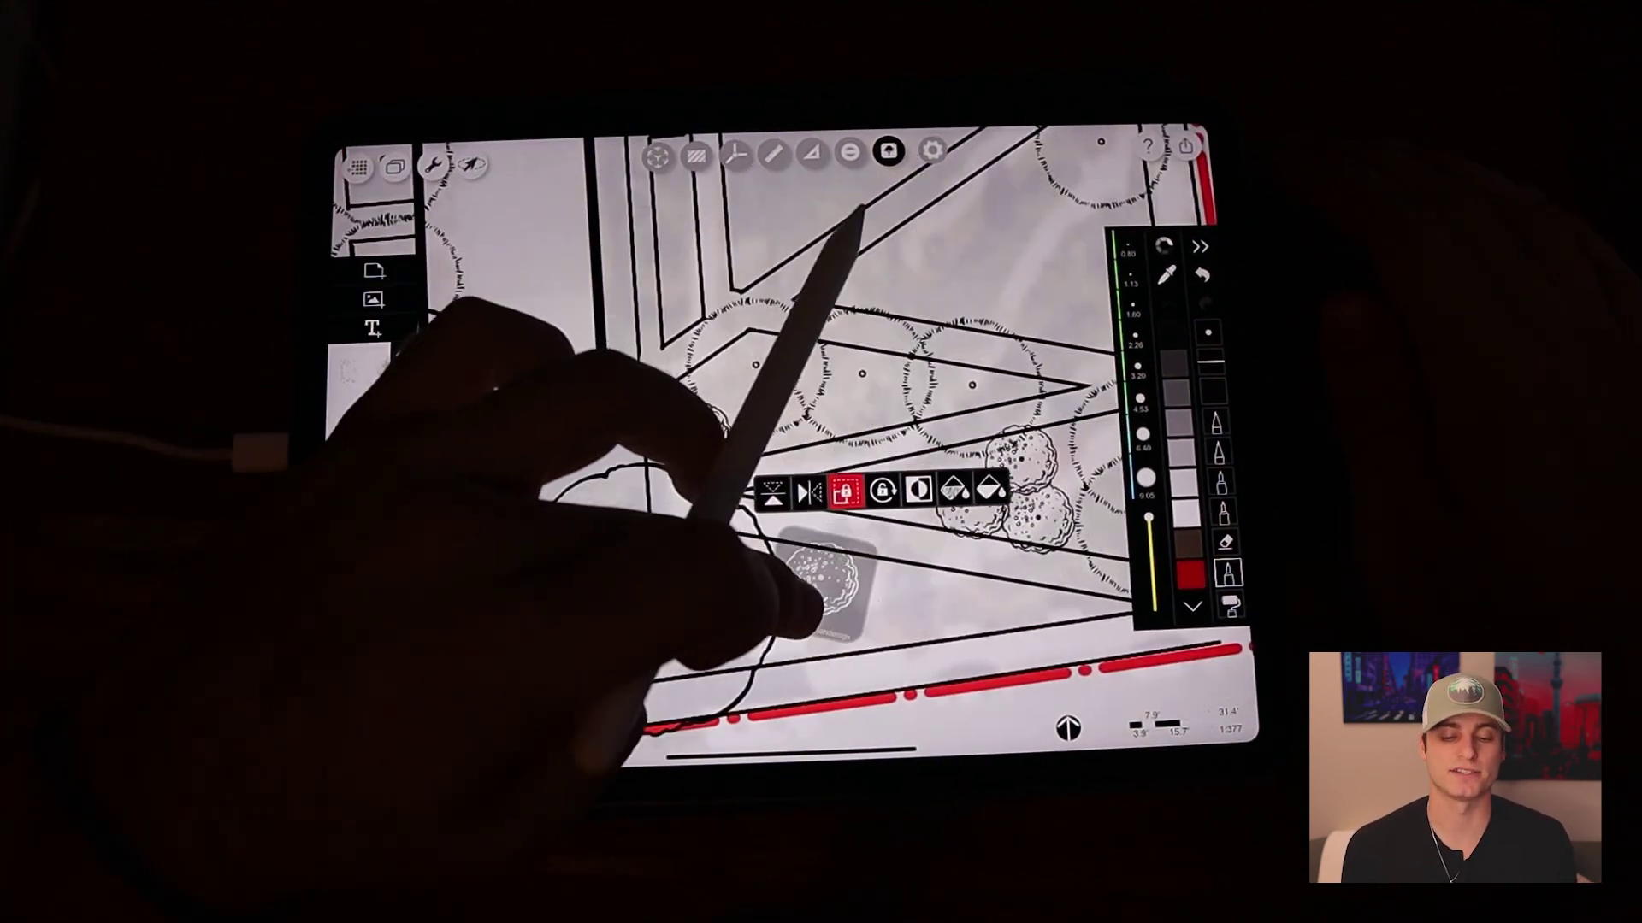
mouse_move(769, 449)
mouse_down()
mouse_move(706, 385)
mouse_move(846, 384)
mouse_up()
drag(642, 385, 834, 385)
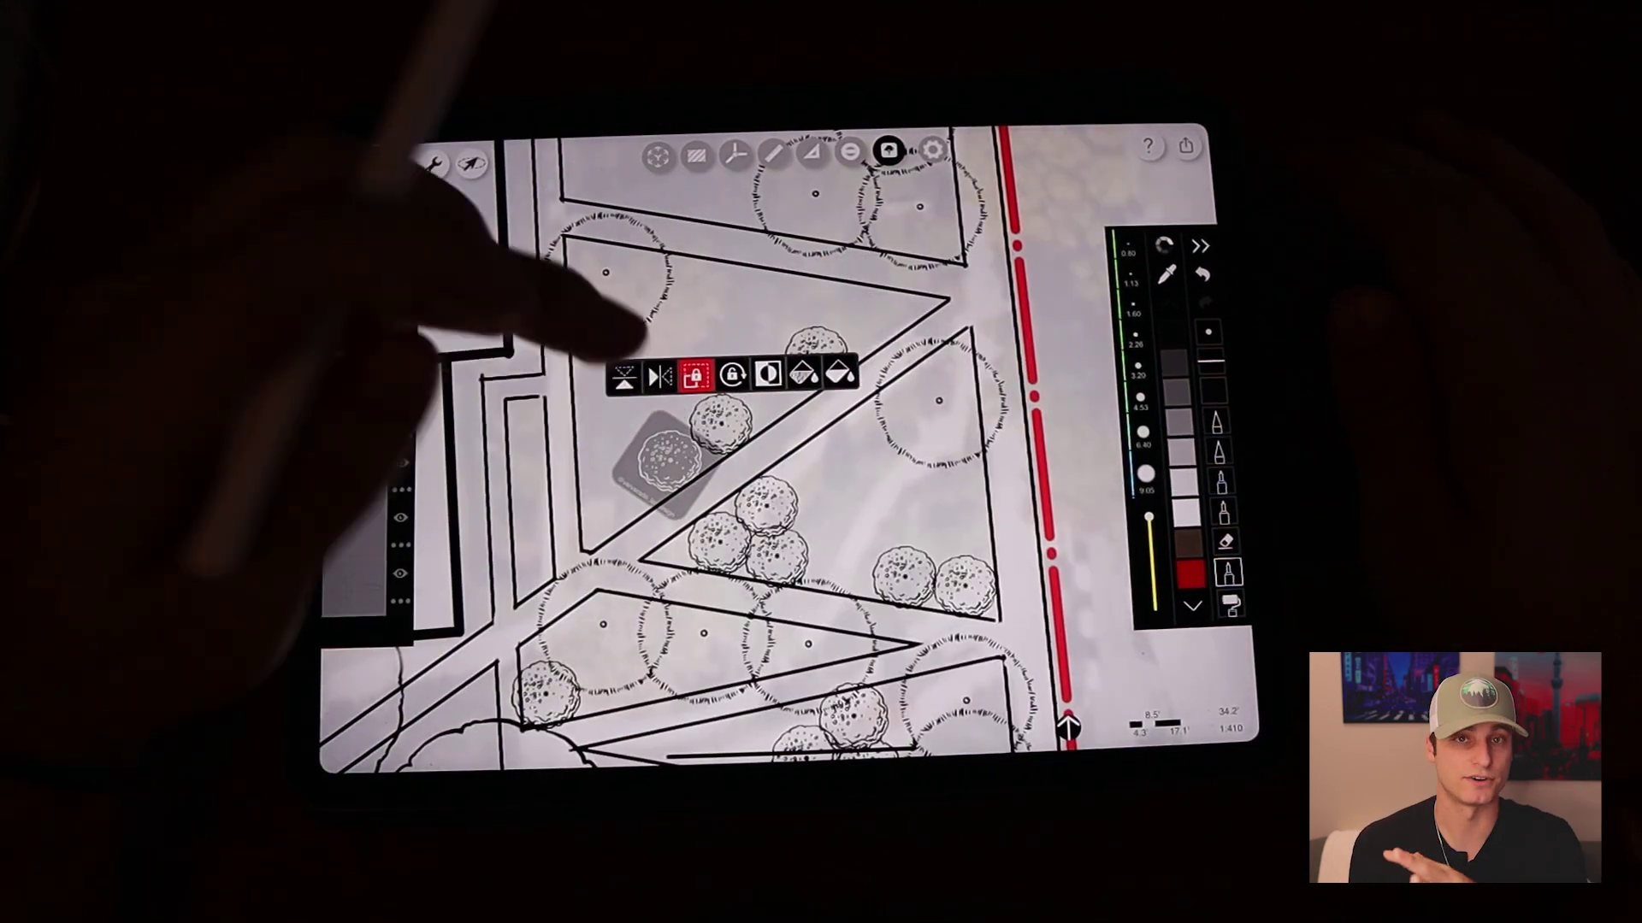
mouse_move(660, 458)
mouse_down()
mouse_move(827, 327)
mouse_move(613, 545)
mouse_up()
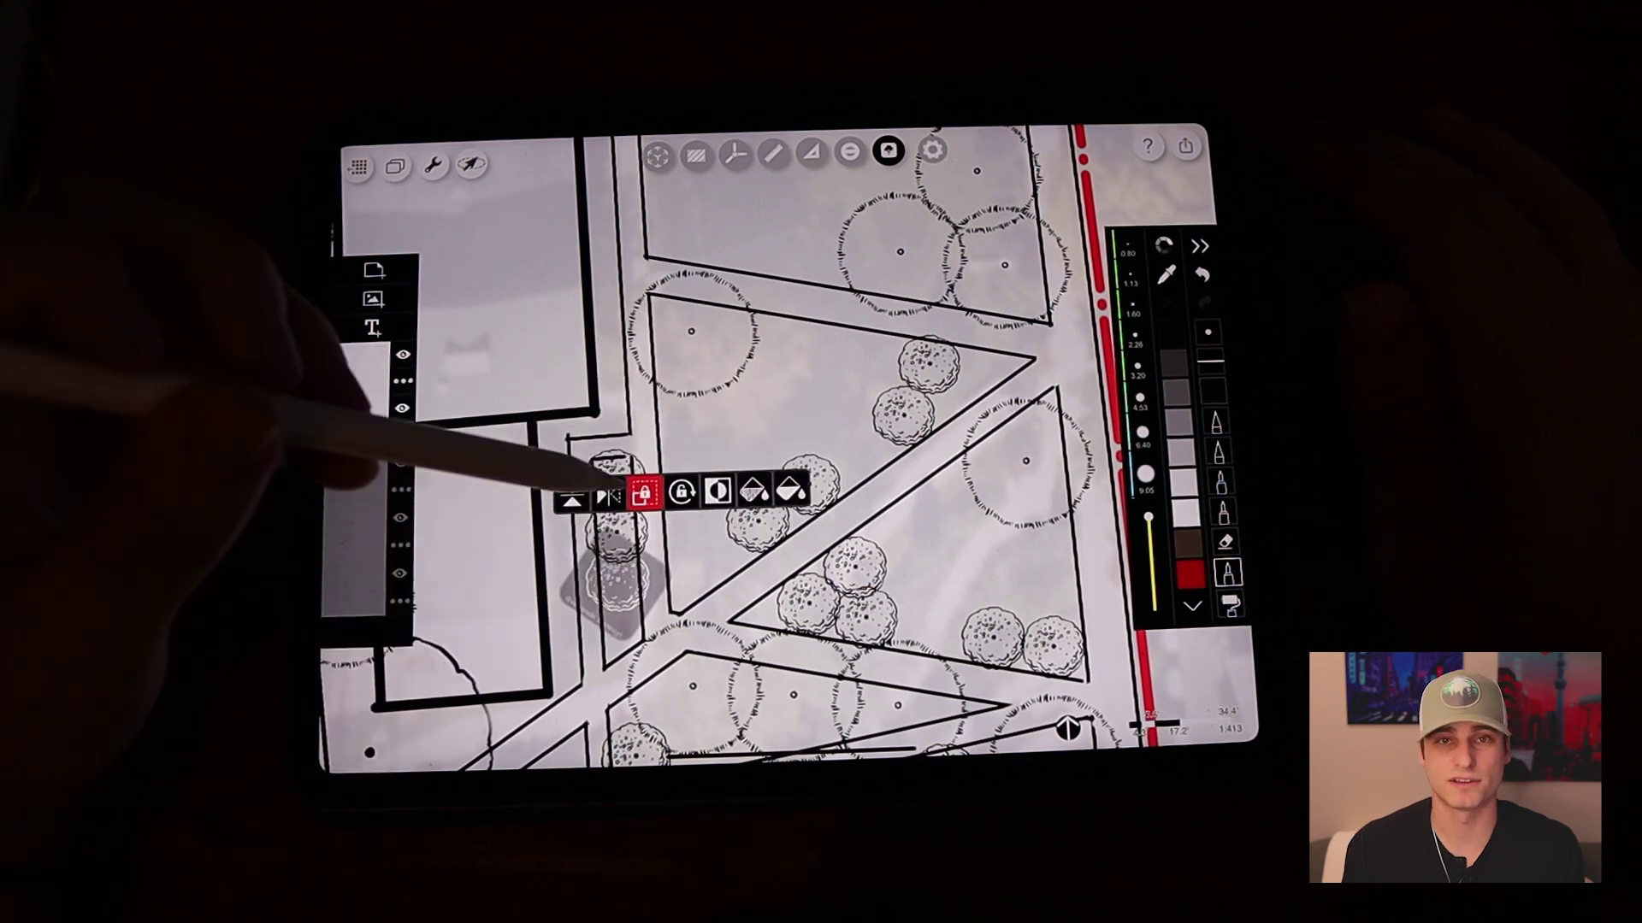
scroll(770, 487, down, 5)
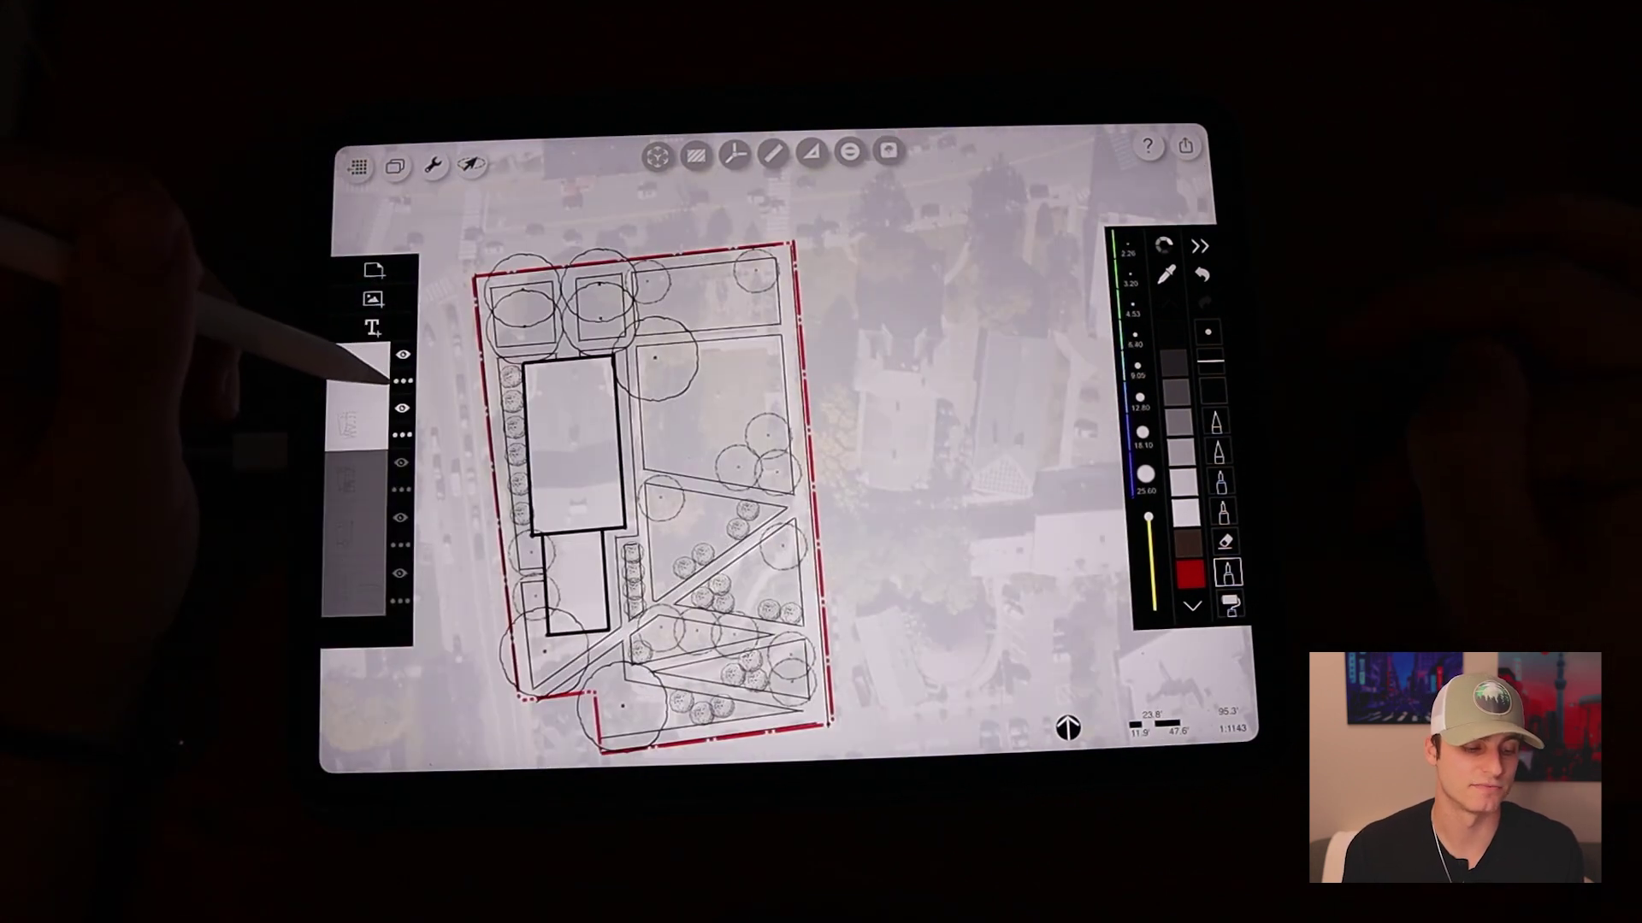
Lay the straightedge across the plan and draw straight wall lines along the rectangle.
click(773, 152)
scroll(577, 487, up, 5)
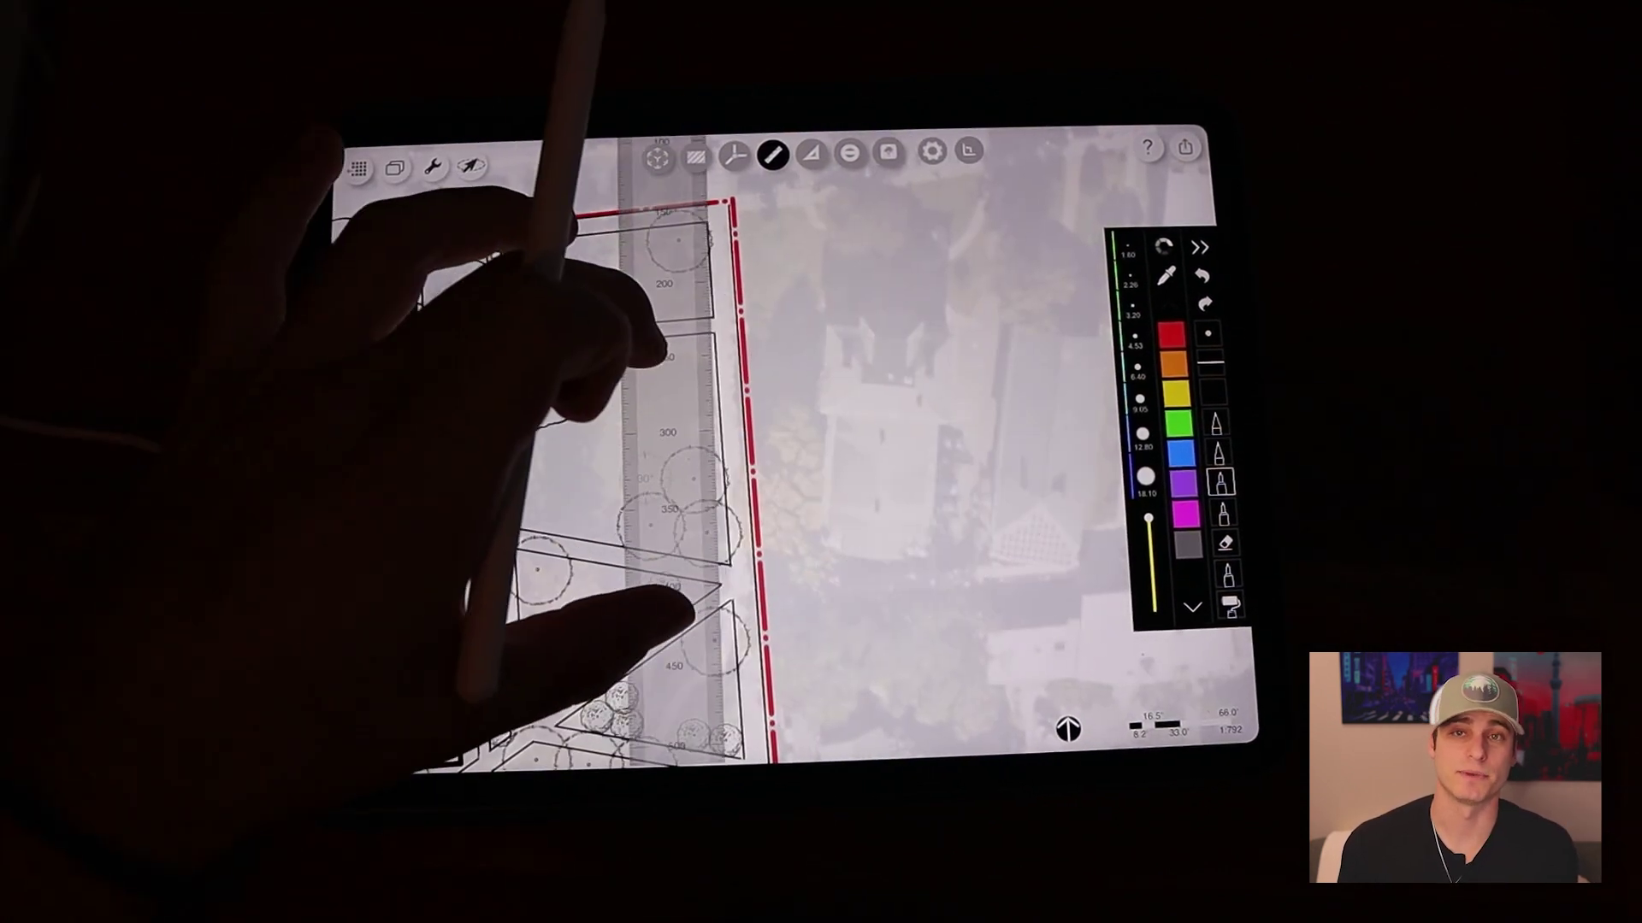
scroll(1135, 372, up, 3)
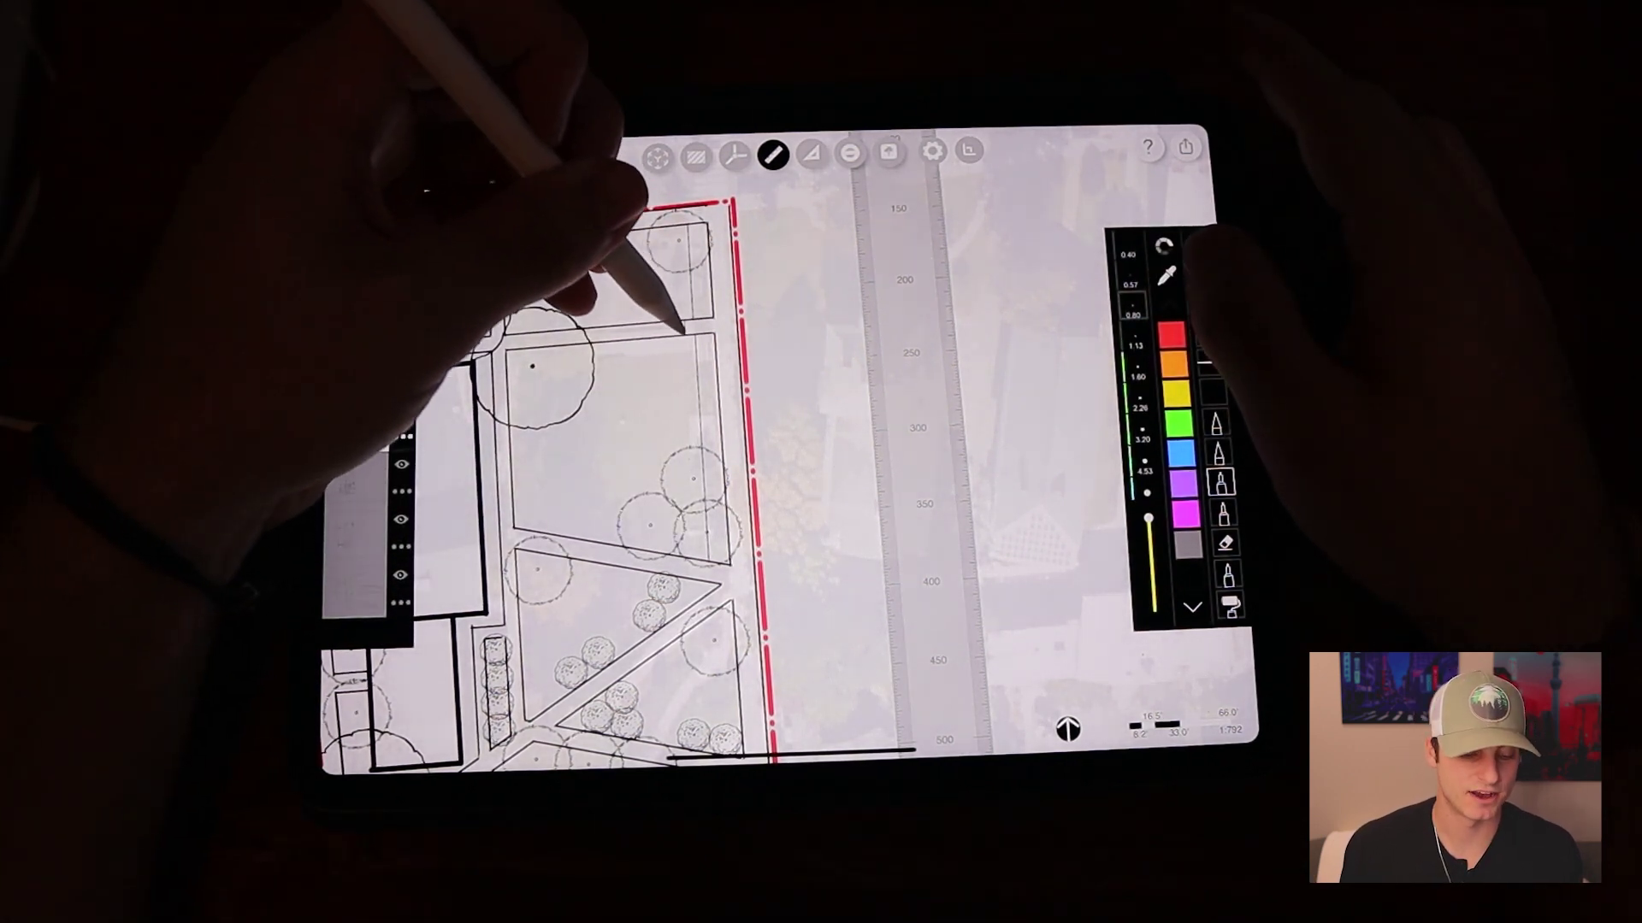
scroll(578, 487, up, 3)
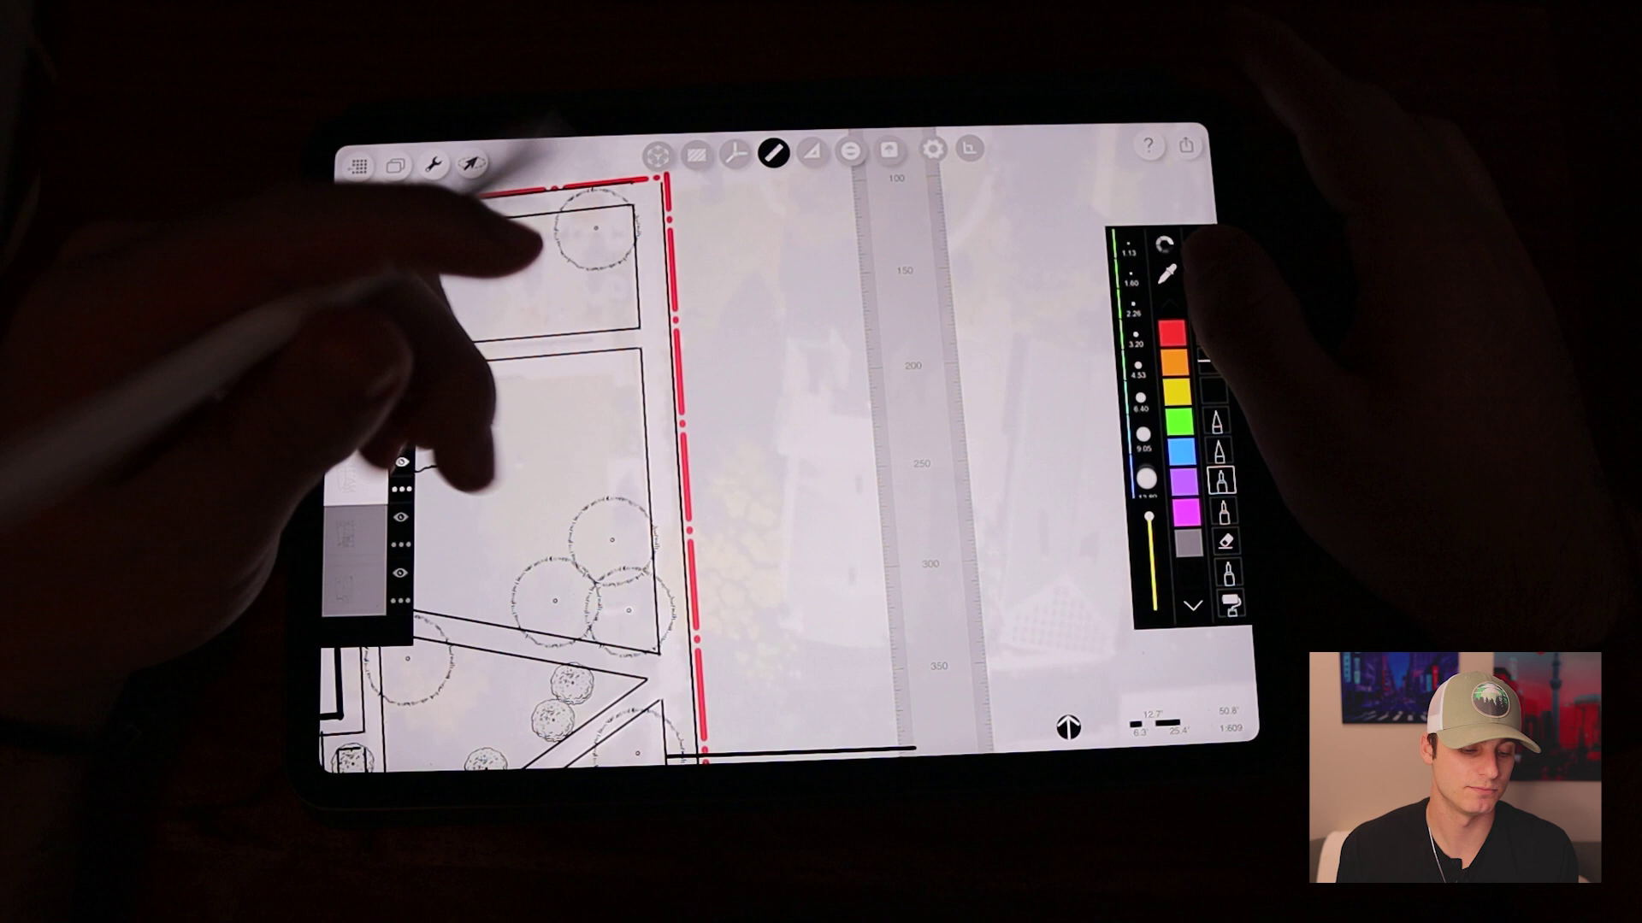
scroll(770, 450, up, 3)
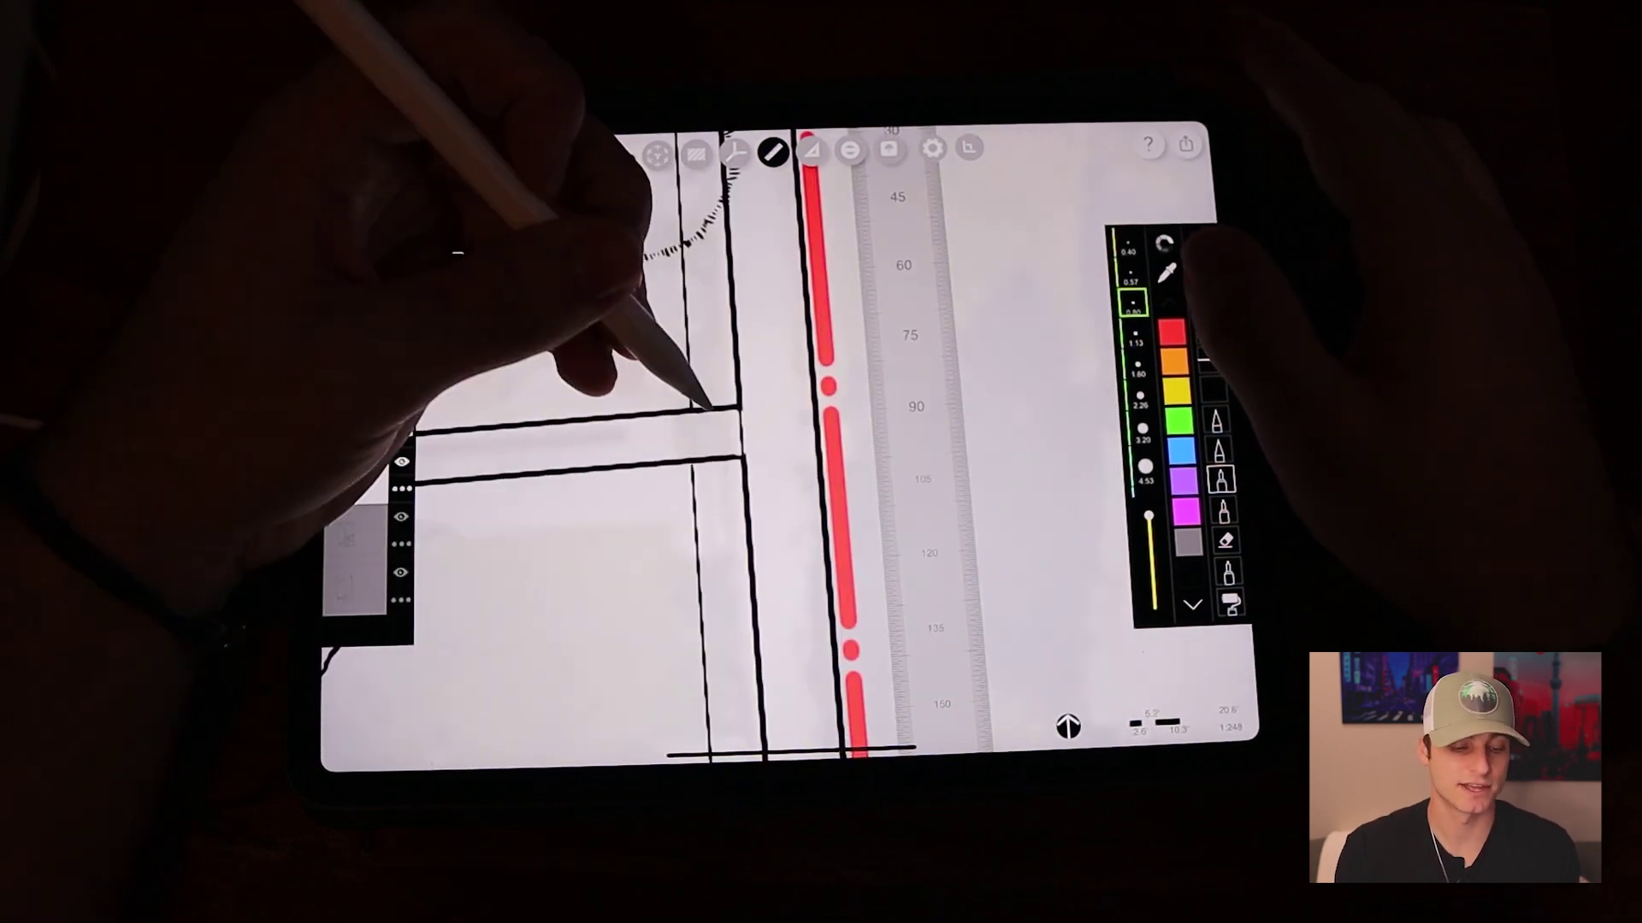
click(681, 436)
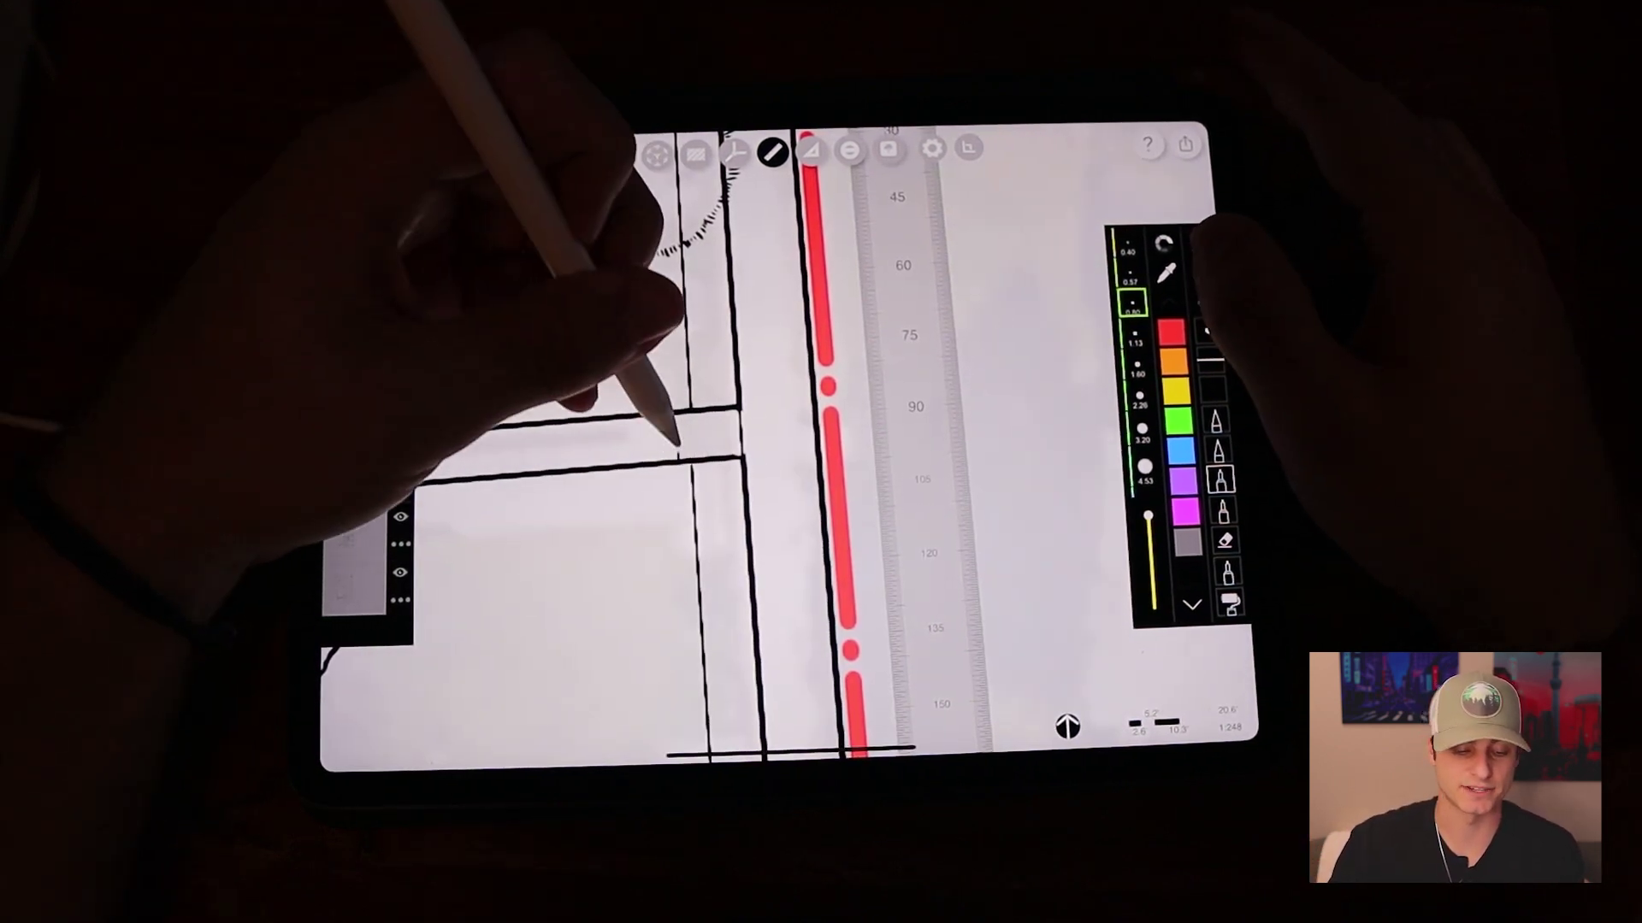
scroll(770, 449, down, 3)
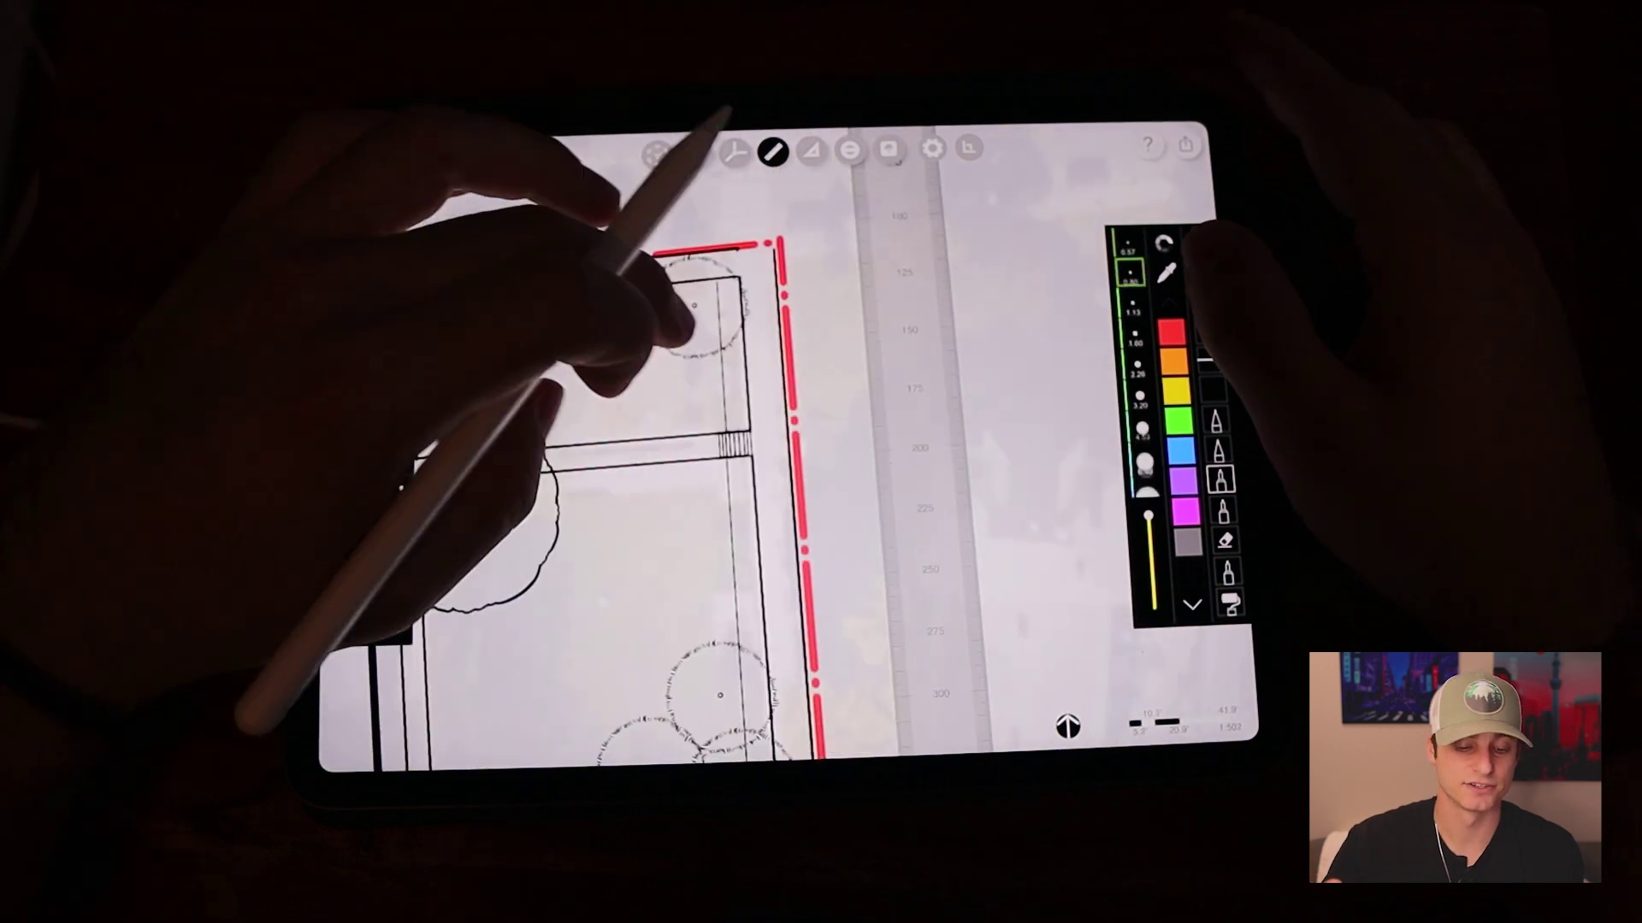
scroll(770, 449, up, 2)
drag(917, 449, 719, 629)
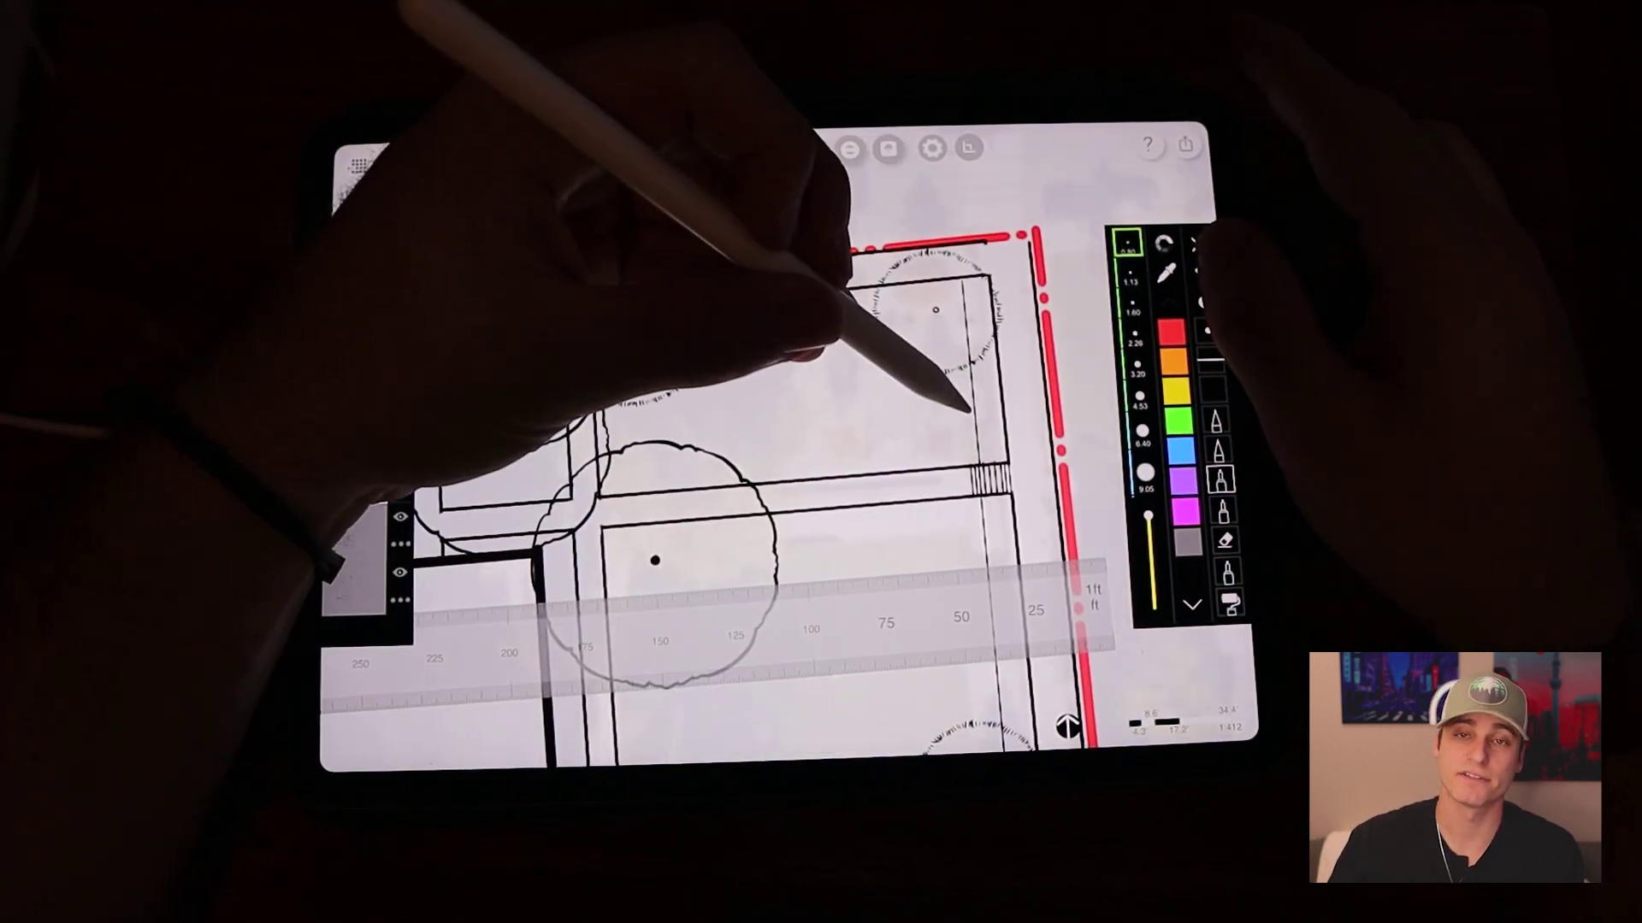
drag(743, 412, 703, 411)
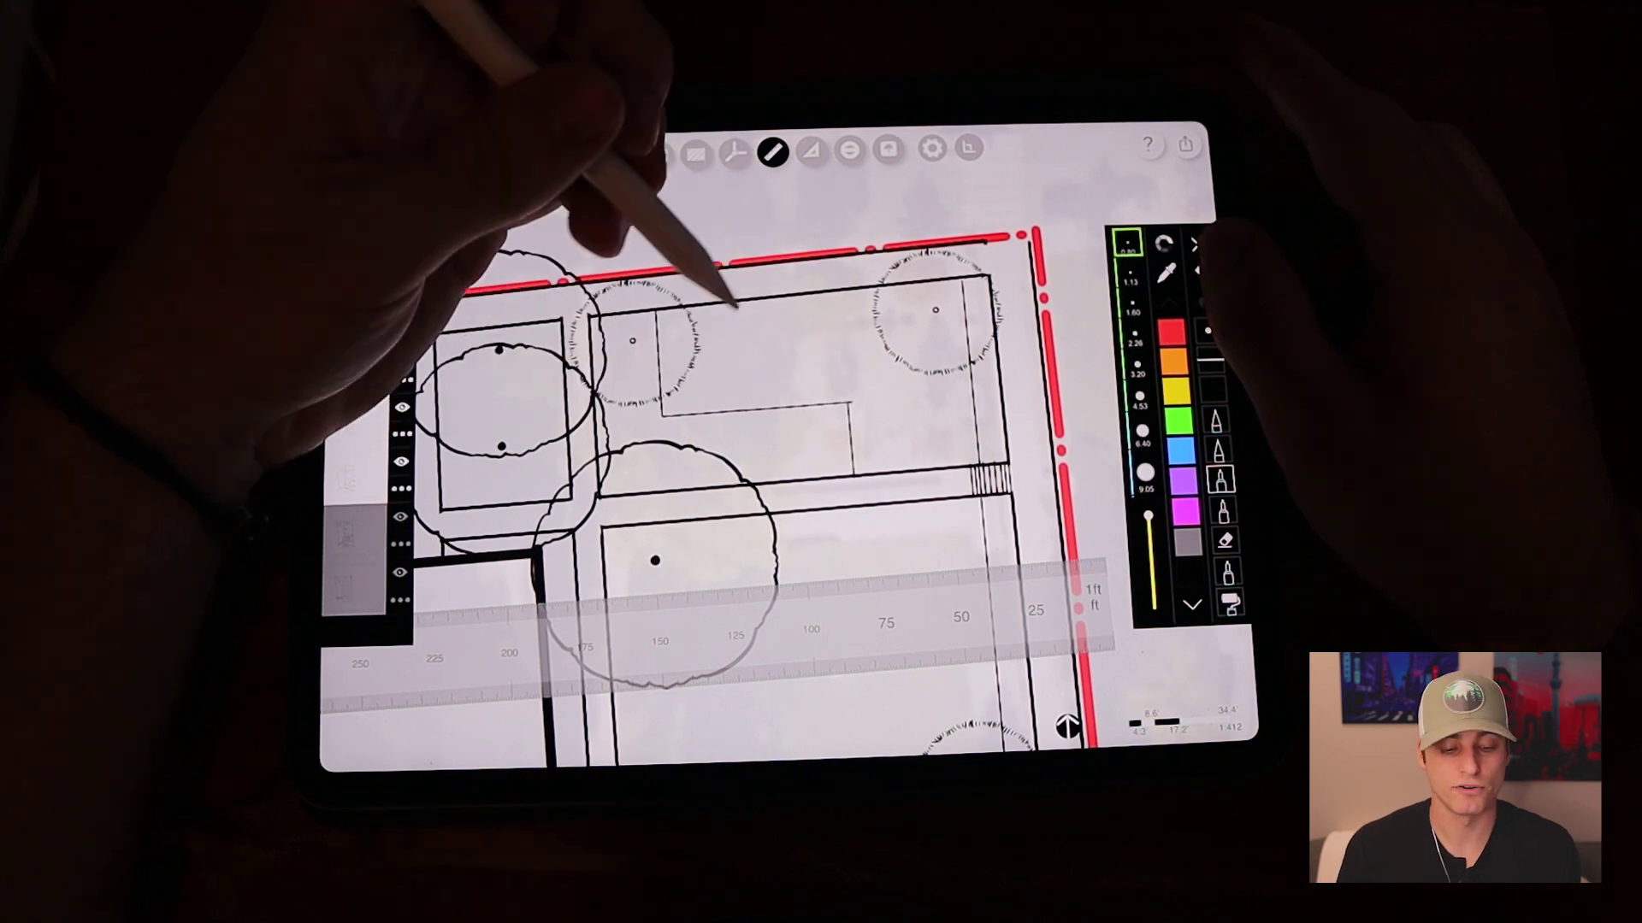
drag(827, 418, 828, 475)
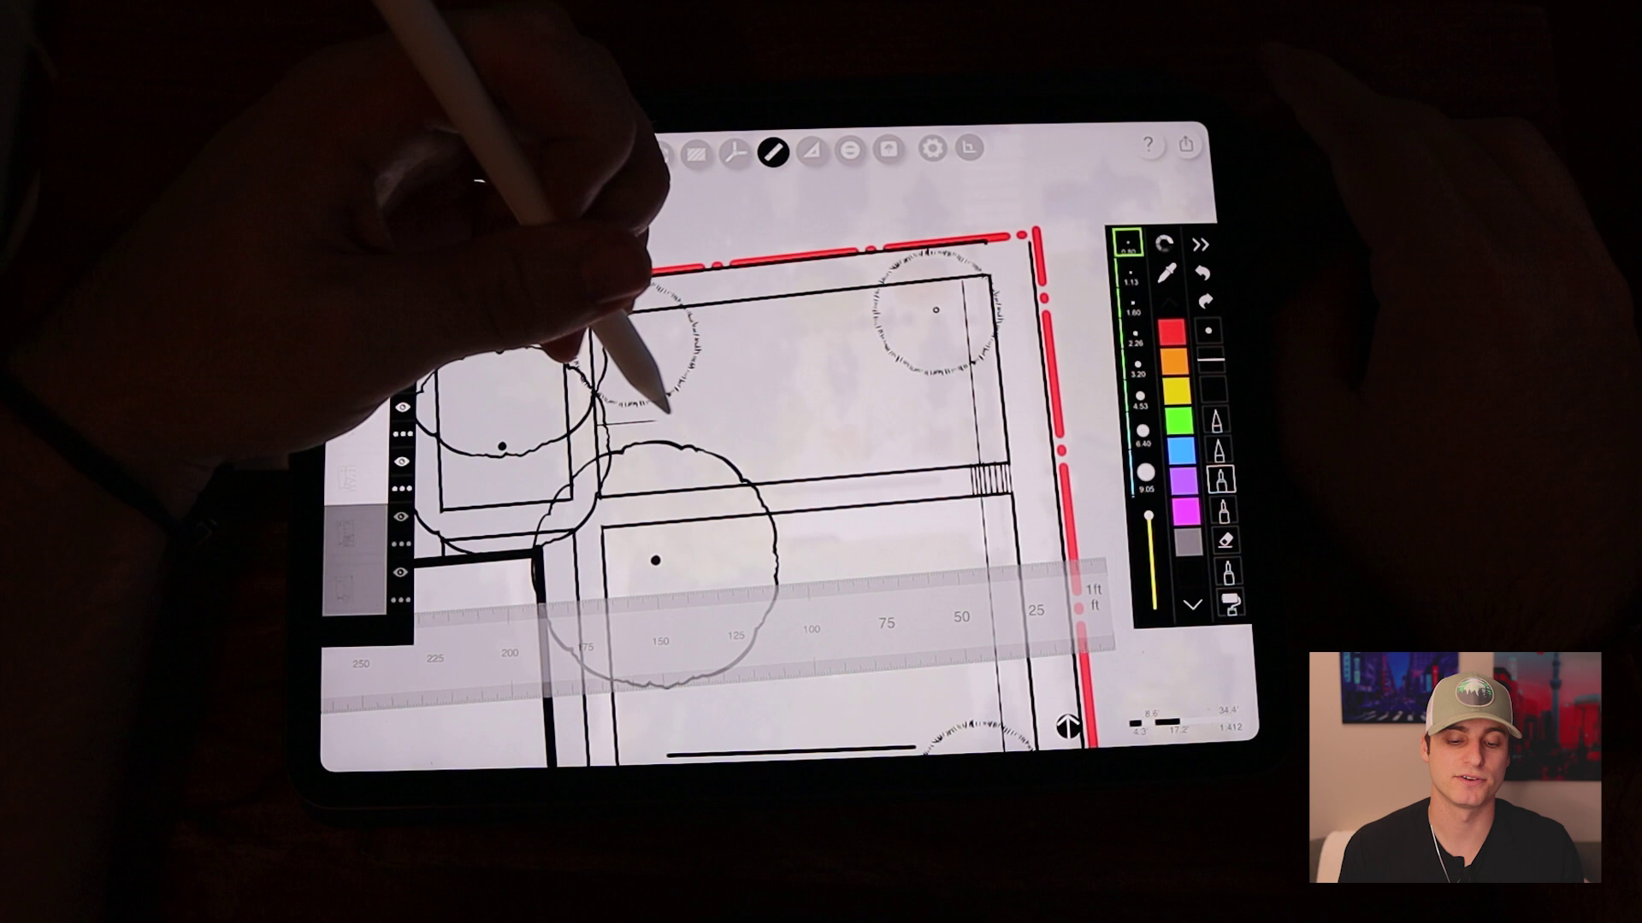
drag(752, 408, 824, 404)
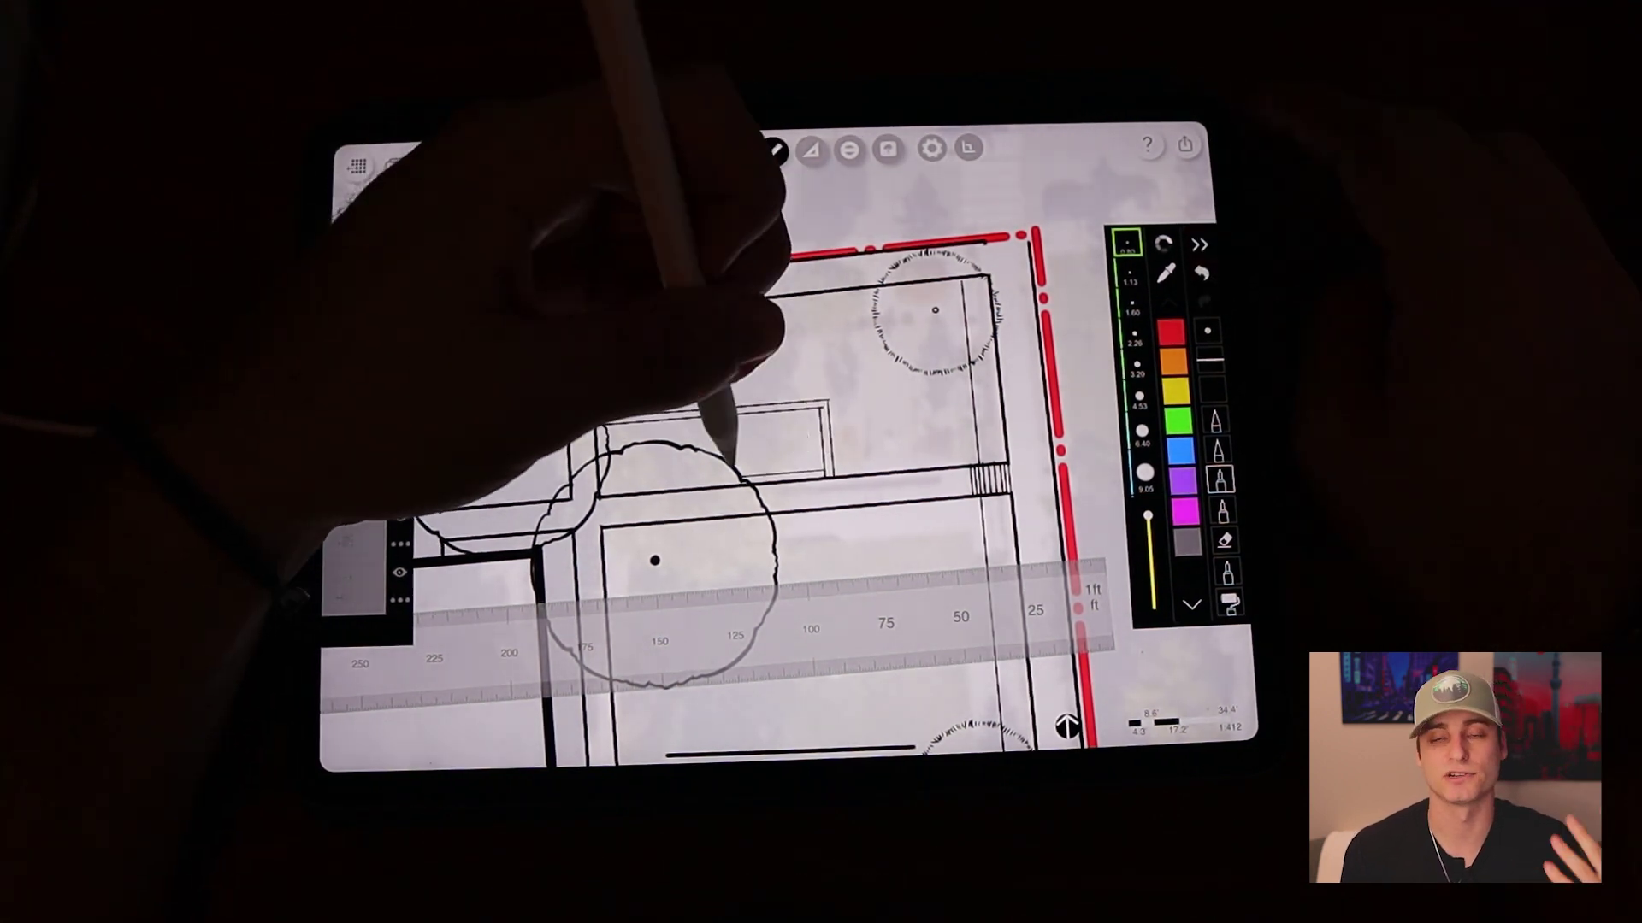
scroll(771, 450, up, 3)
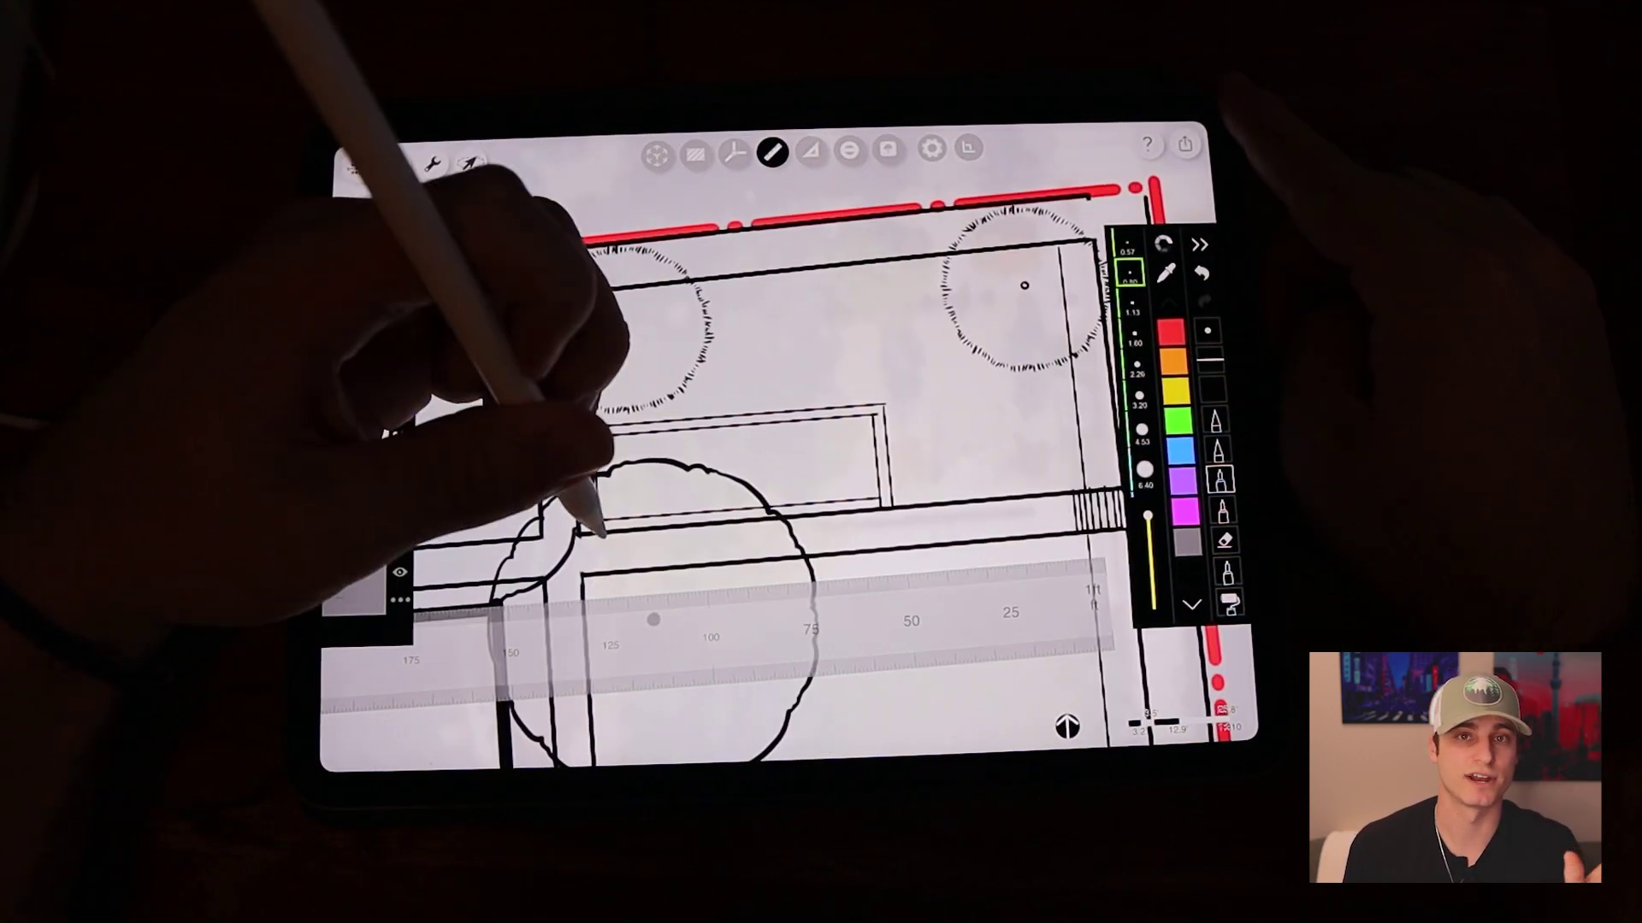
Add hatch marks along the wall, undo stray strokes, and lasso the plaza rectangle.
drag(641, 511, 720, 520)
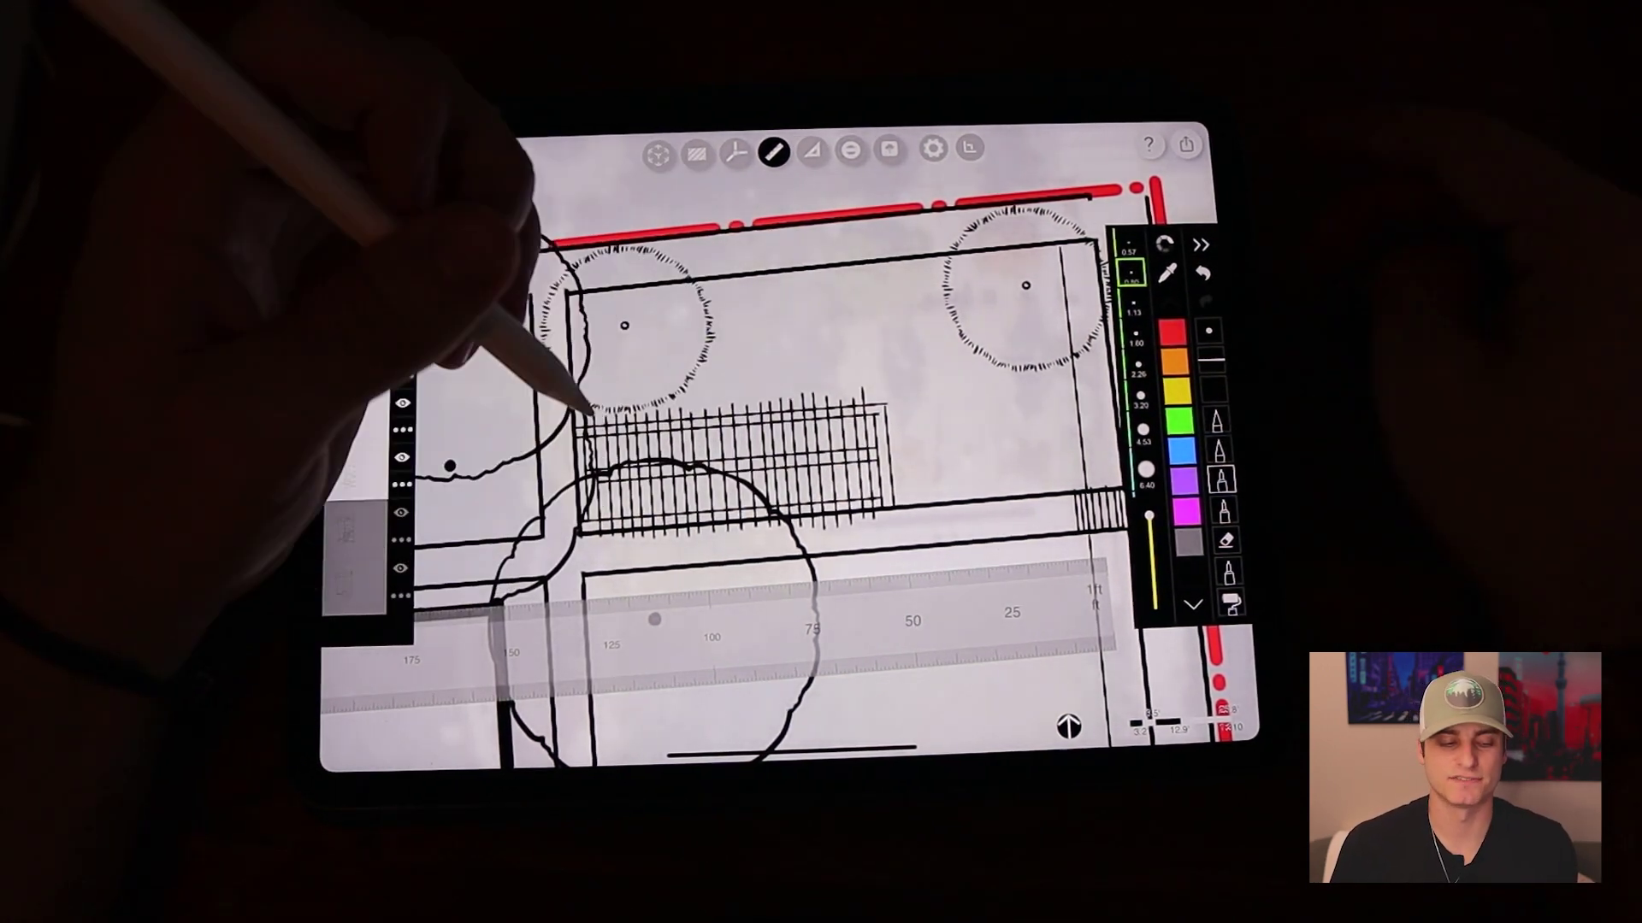
drag(686, 455, 885, 315)
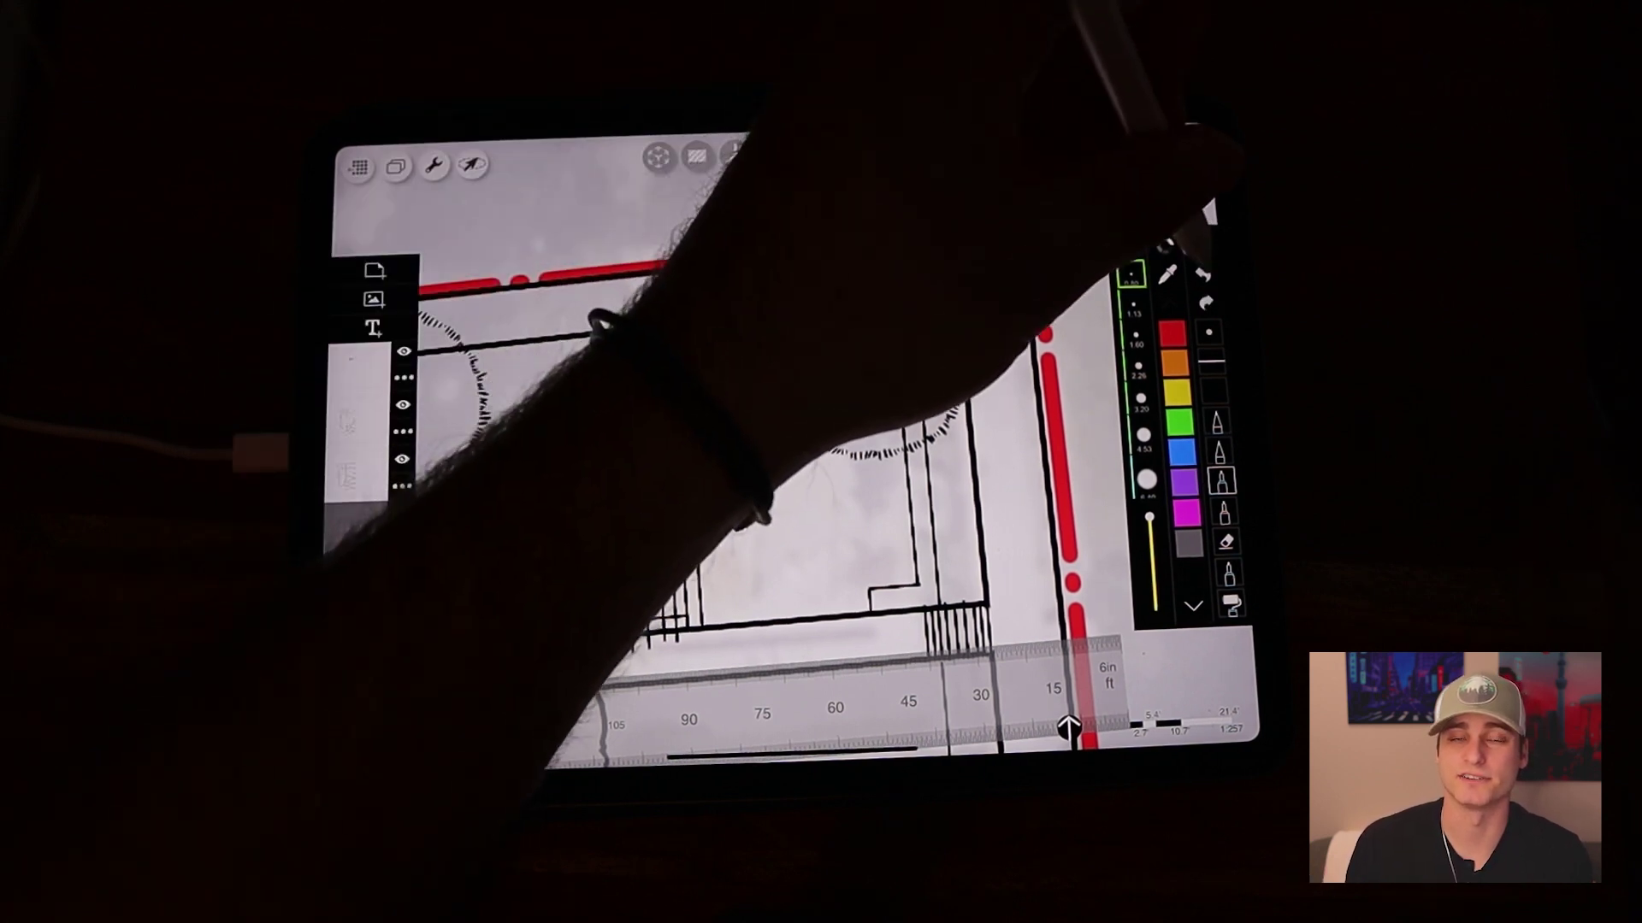
key(ctrl+z)
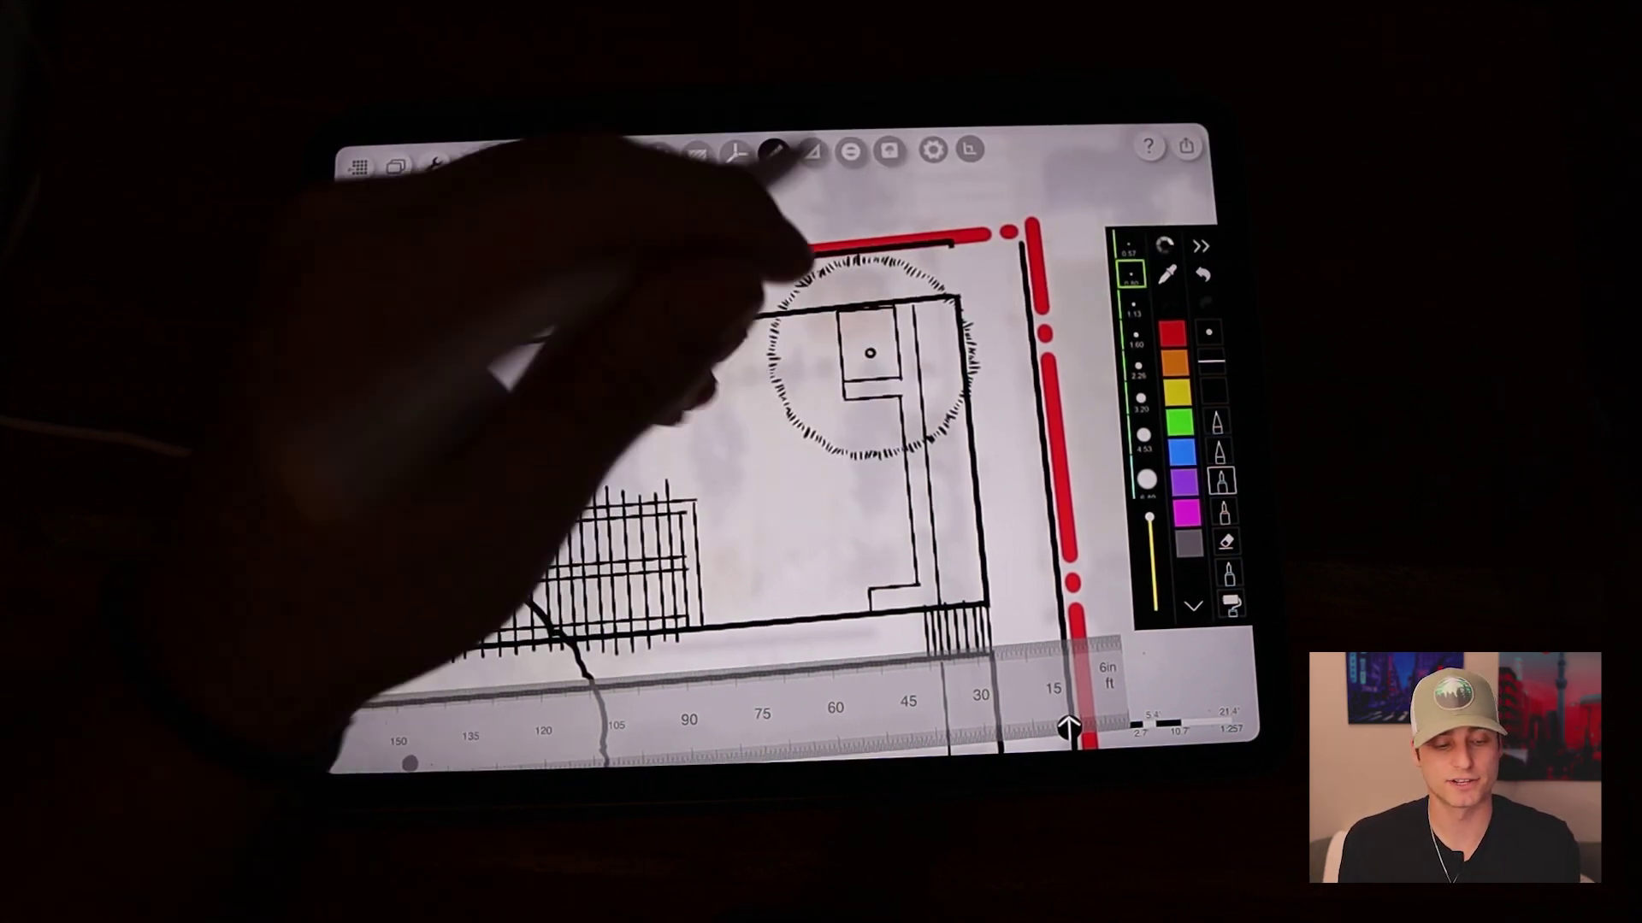
scroll(821, 424, up, 3)
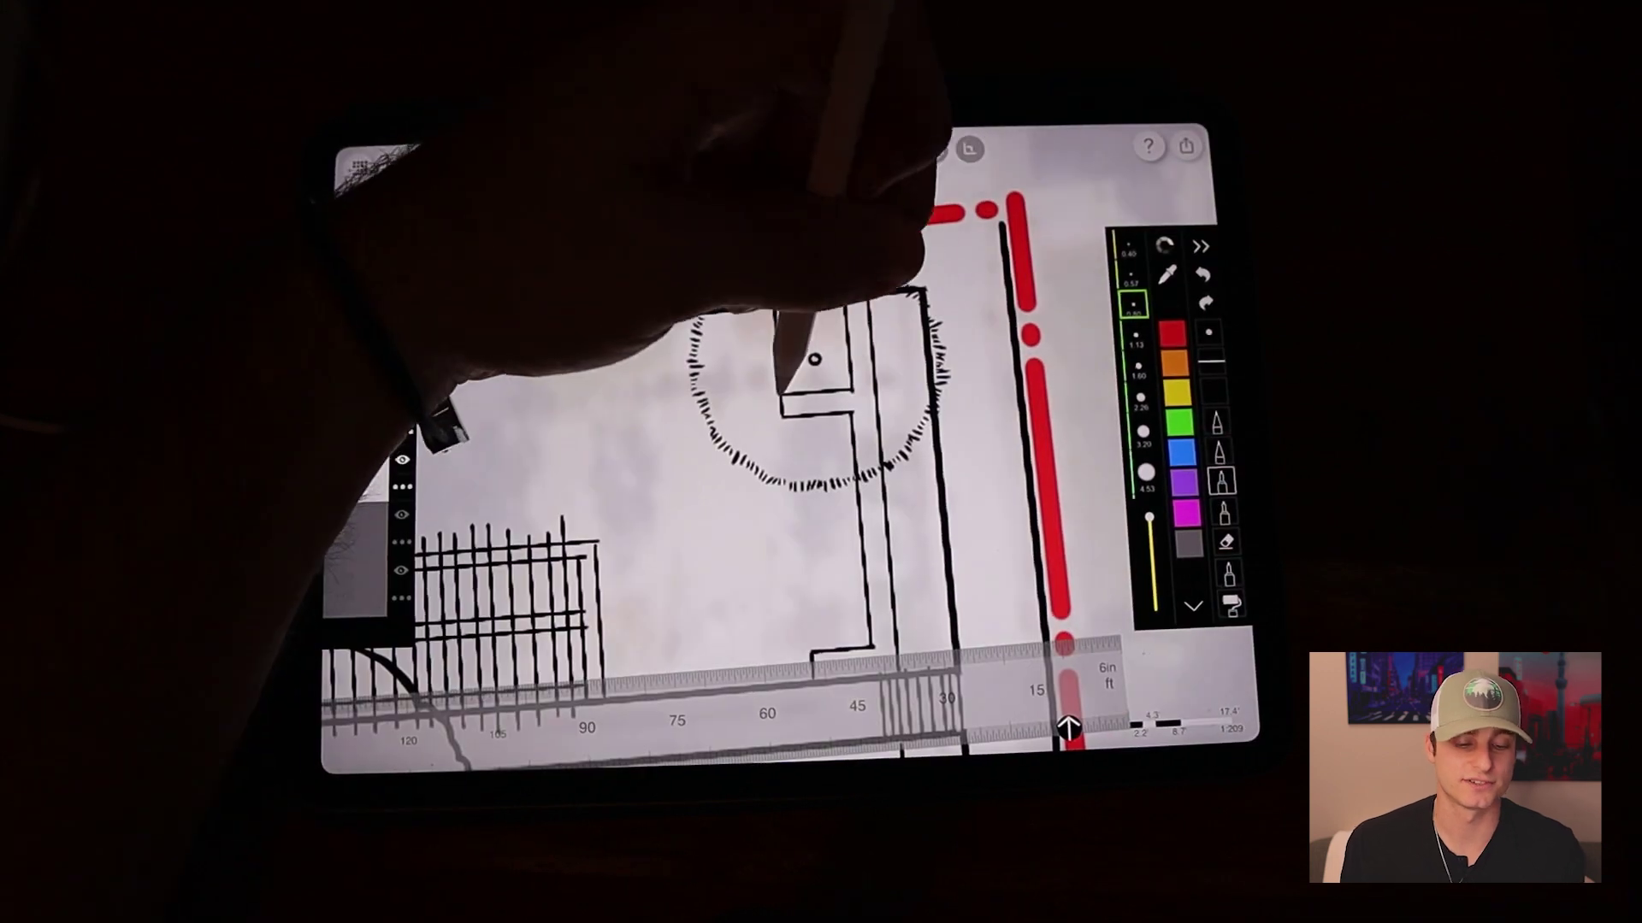
scroll(769, 449, down, 3)
click(1221, 480)
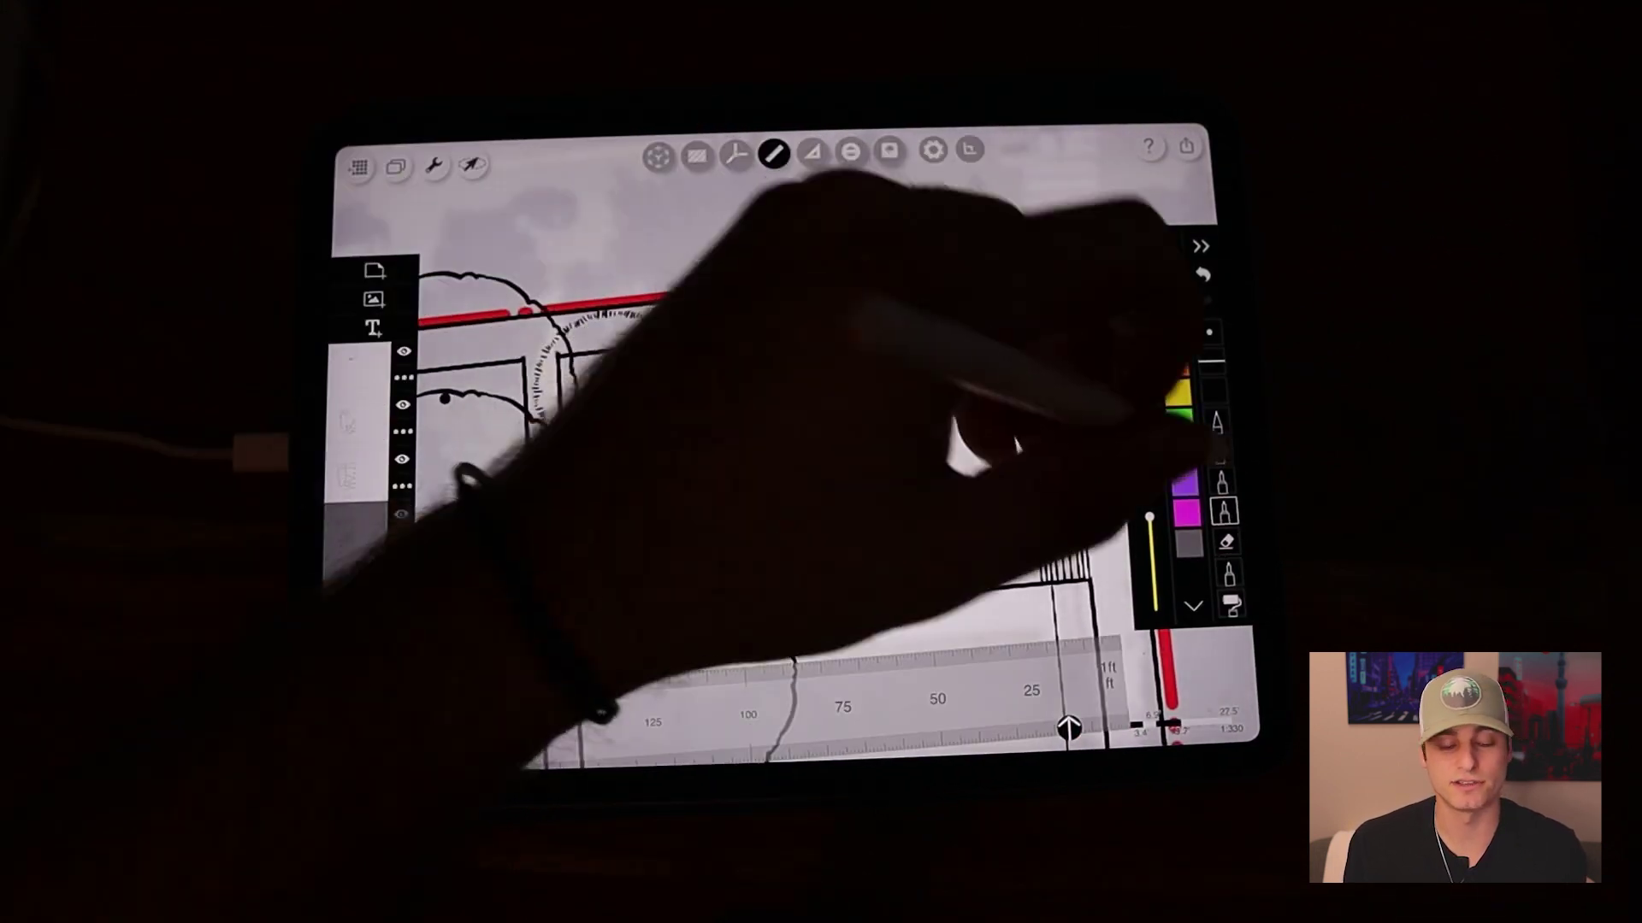
scroll(771, 449, up, 3)
scroll(770, 449, down, 3)
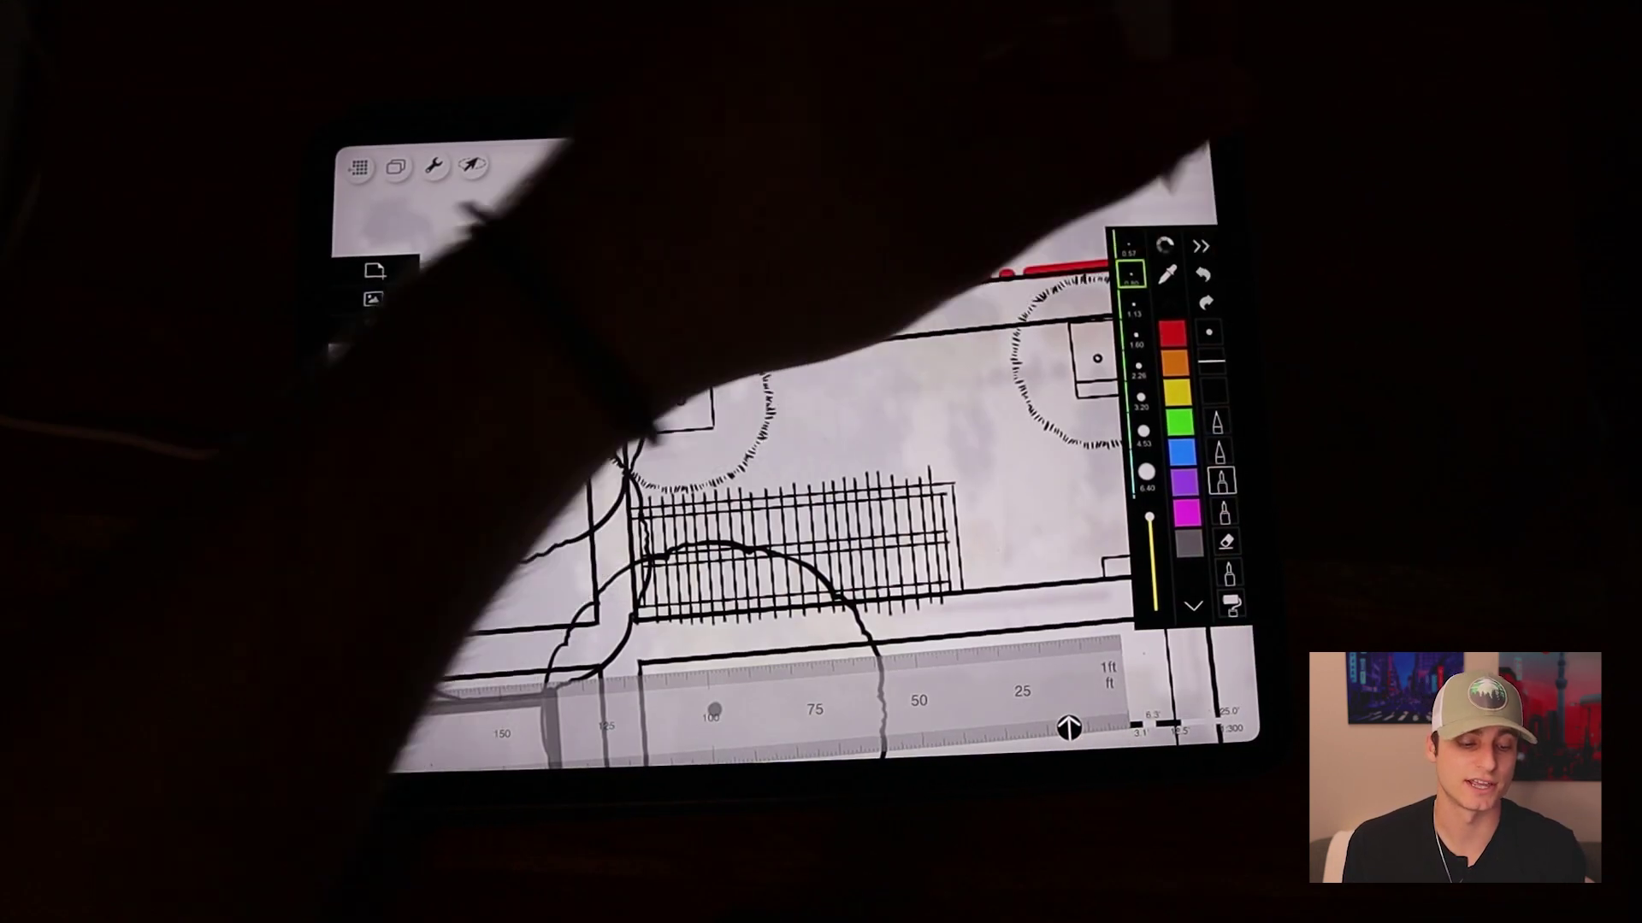
scroll(770, 449, up, 3)
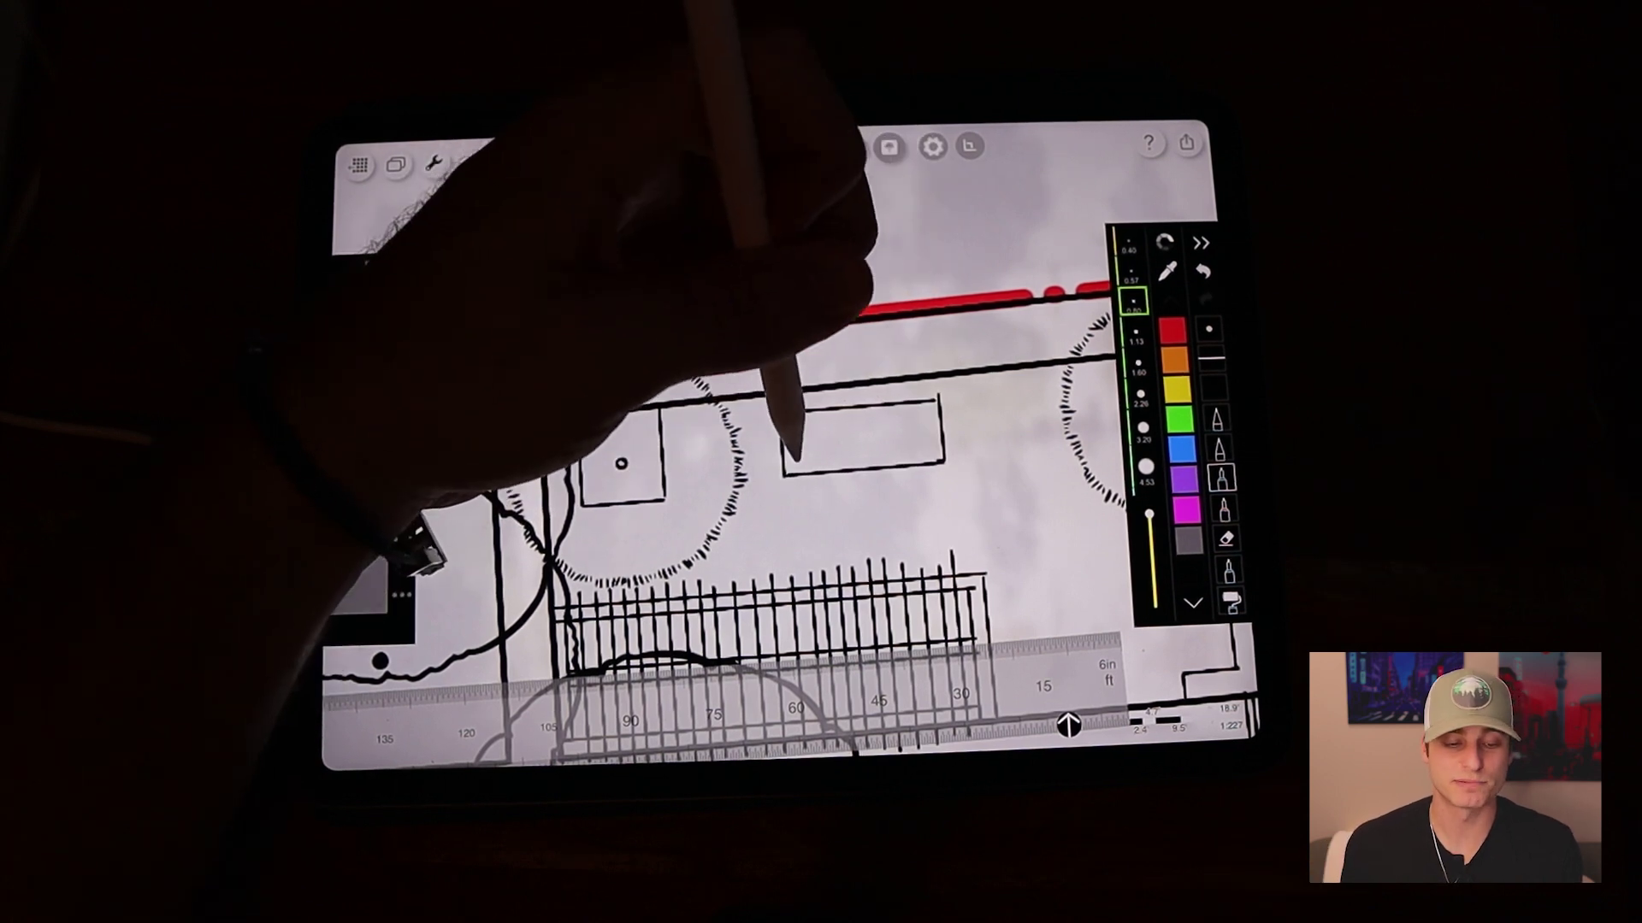
scroll(769, 449, down, 3)
drag(692, 430, 821, 498)
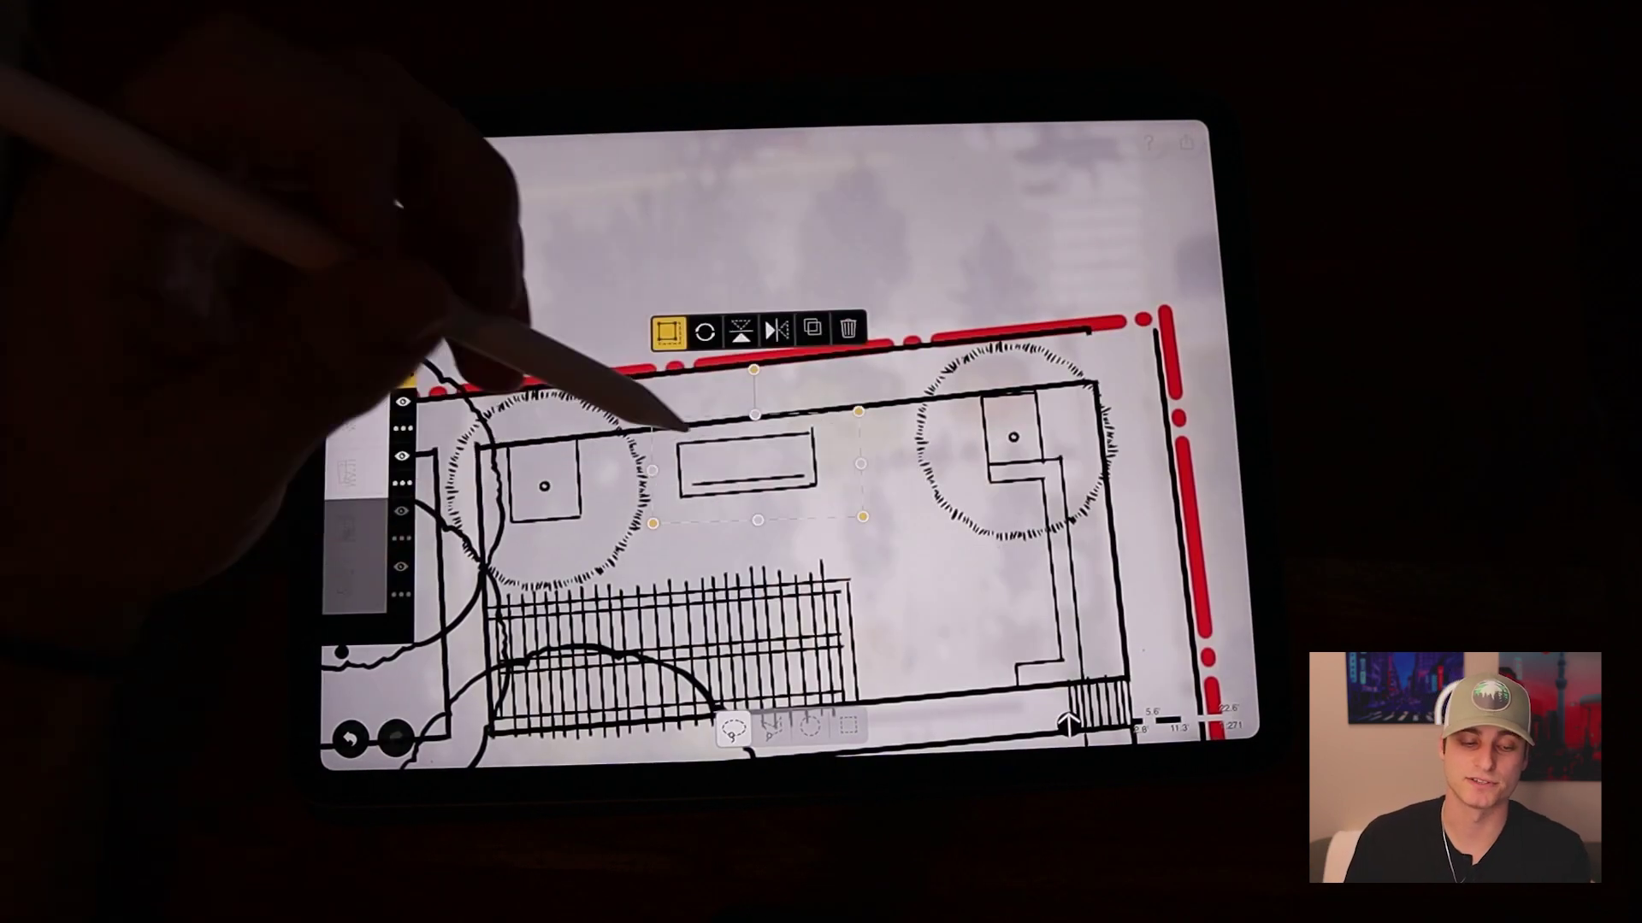
scroll(769, 449, down, 3)
scroll(706, 500, down, 2)
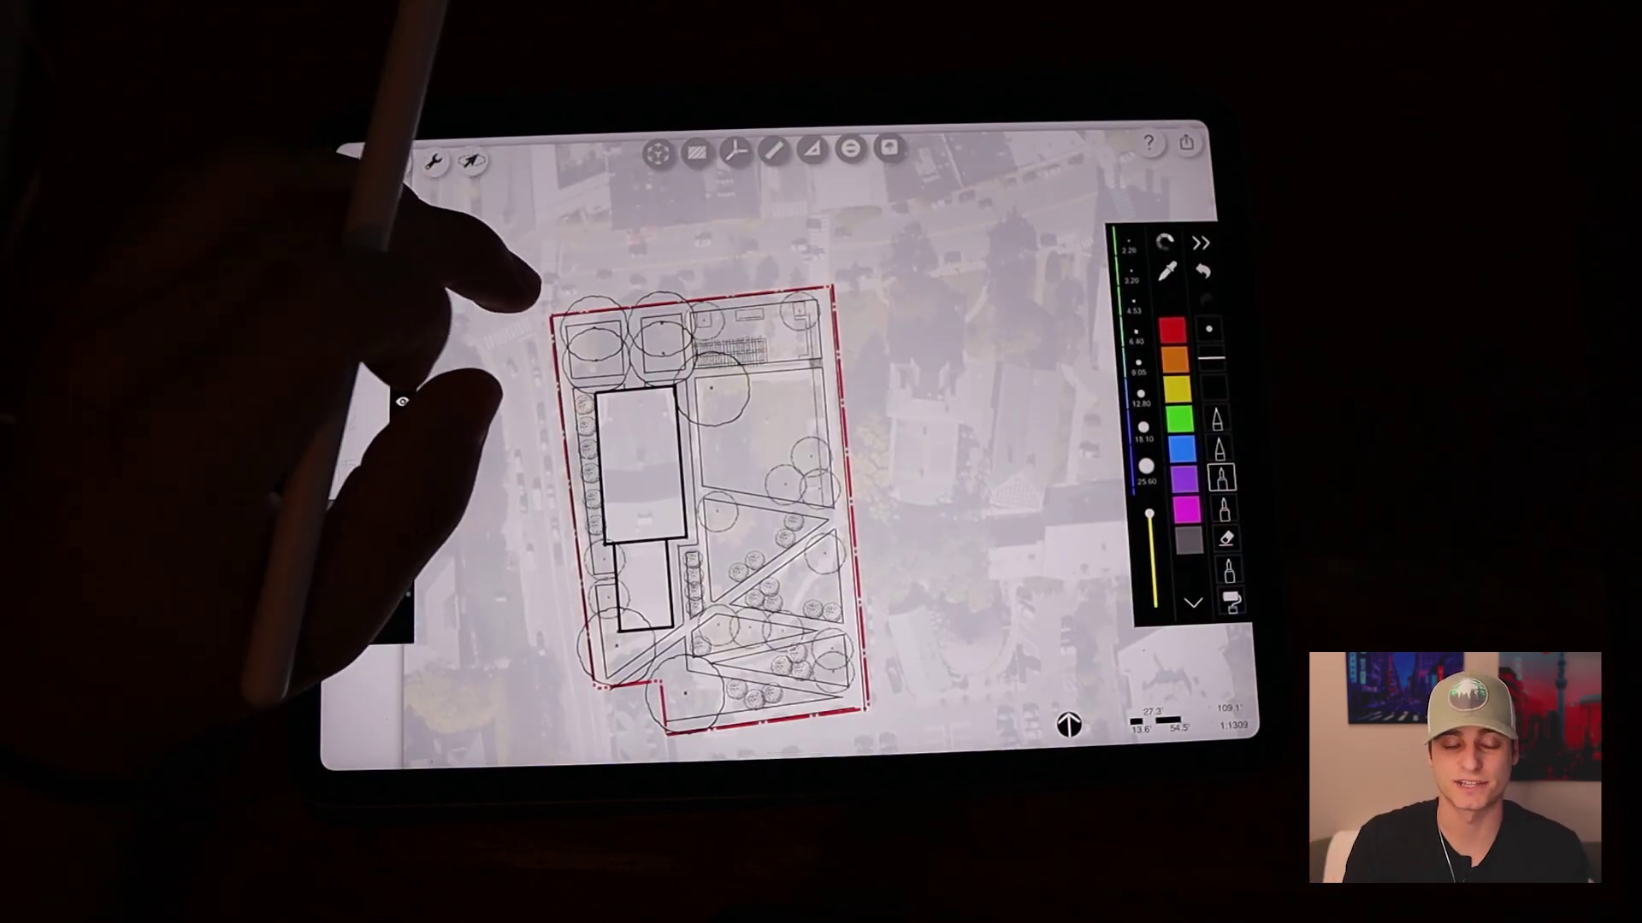
scroll(680, 347, up, 3)
scroll(680, 384, up, 3)
scroll(706, 424, up, 3)
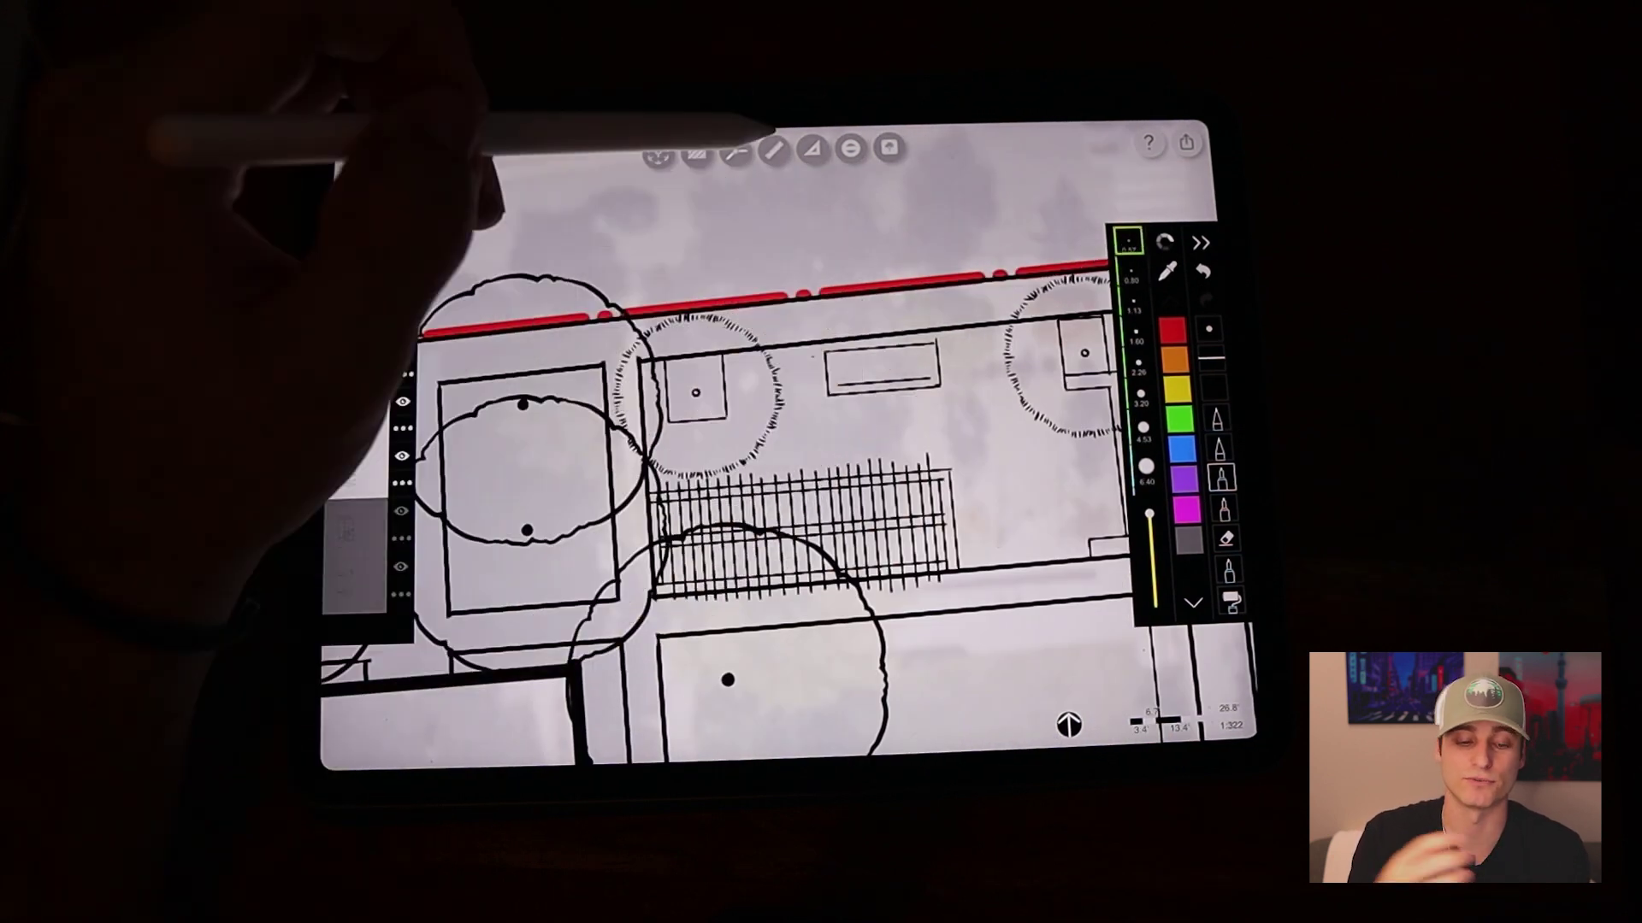
scroll(719, 423, down, 3)
drag(1033, 494, 873, 372)
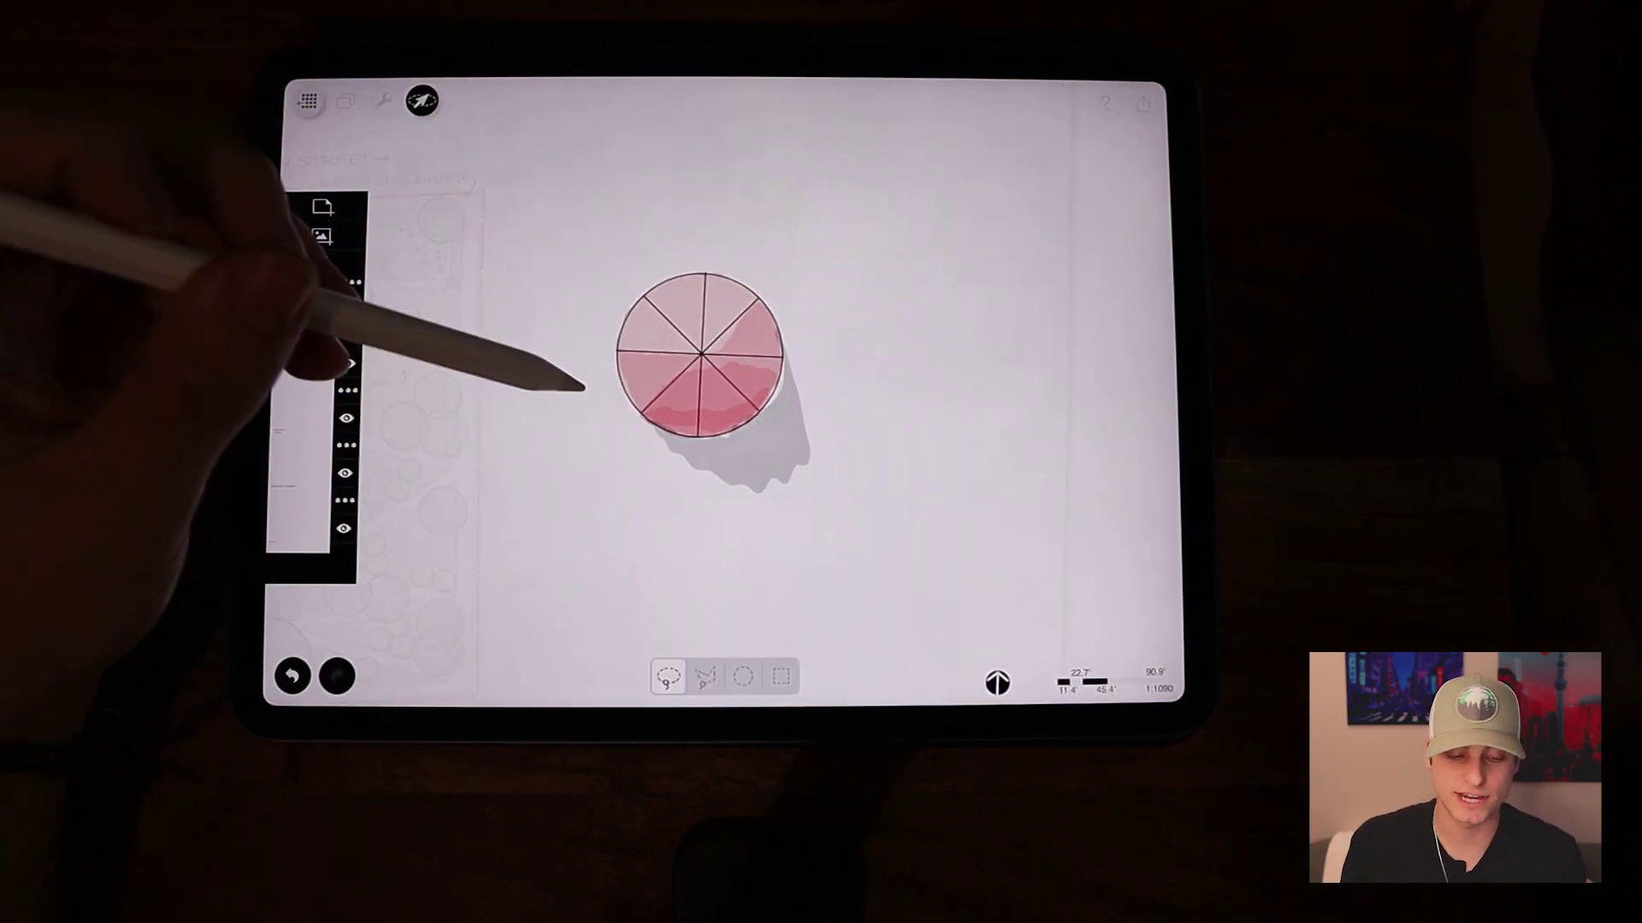
Select the pie-shaped wheel symbol, shrink it and rotate it about 45 degrees.
drag(622, 491, 551, 403)
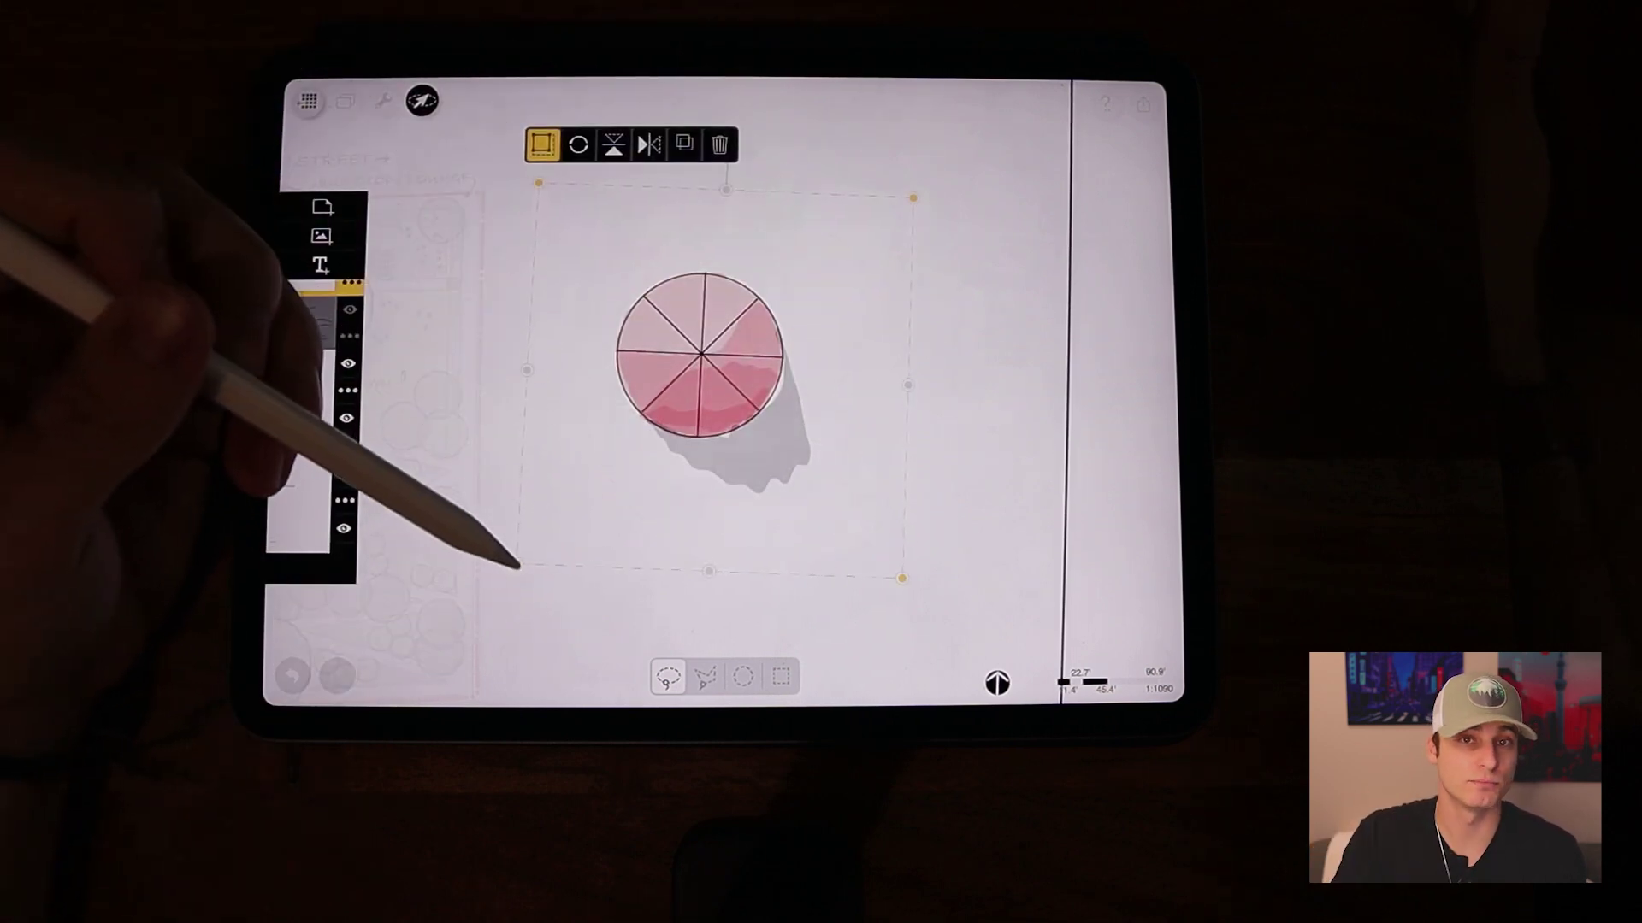
mouse_move(608, 478)
mouse_down()
mouse_move(724, 373)
mouse_move(658, 431)
mouse_up()
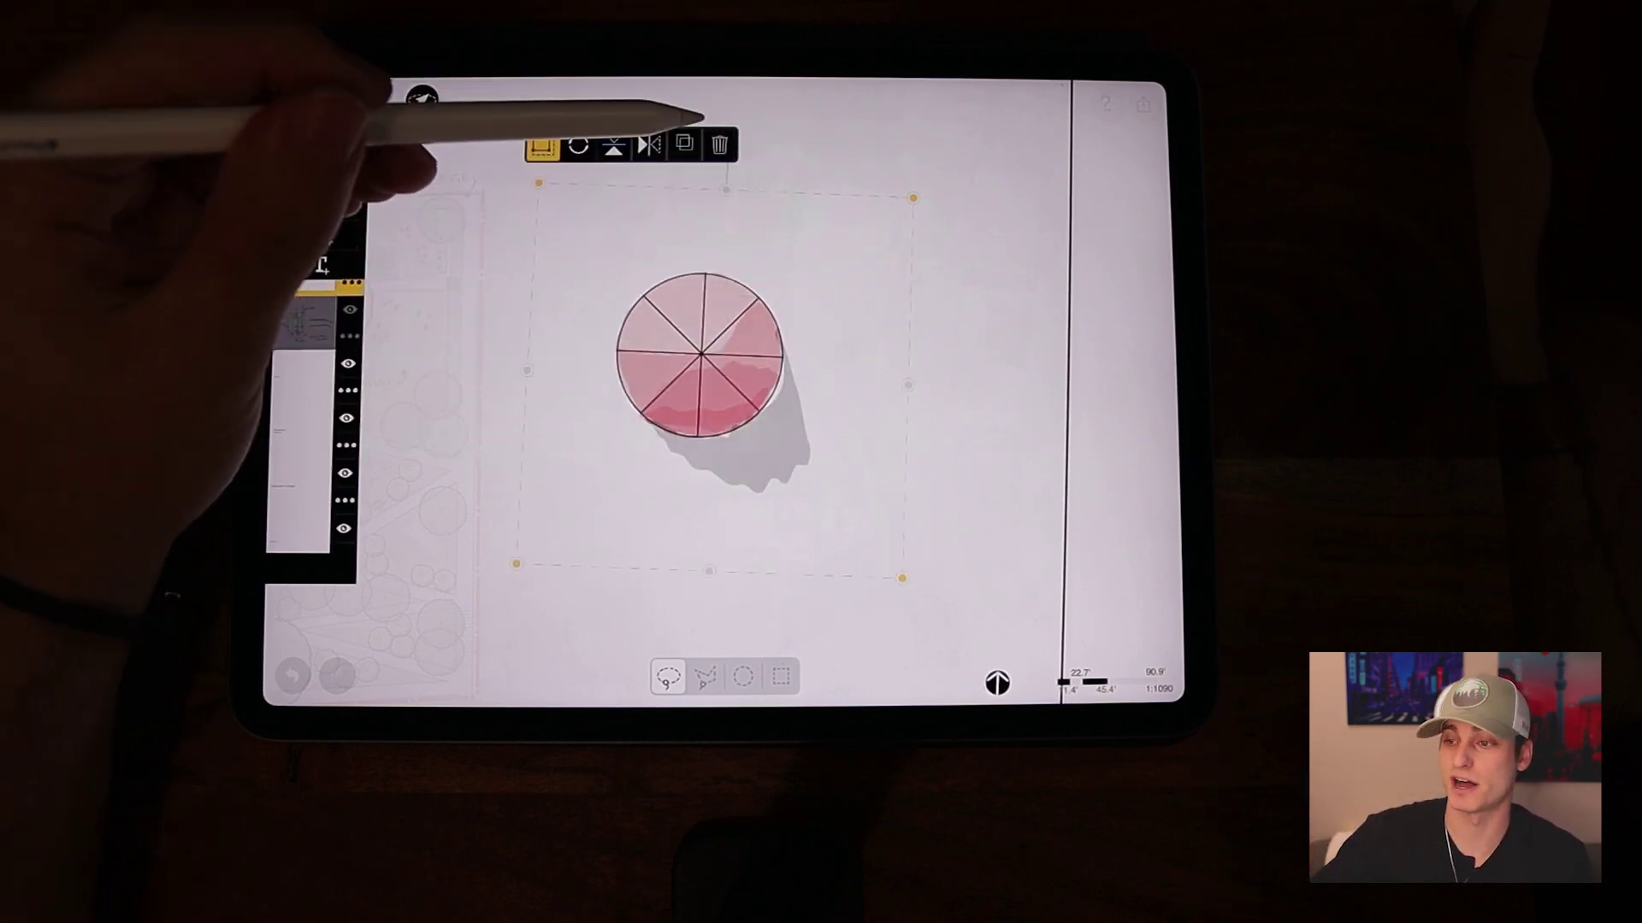
drag(536, 180, 671, 341)
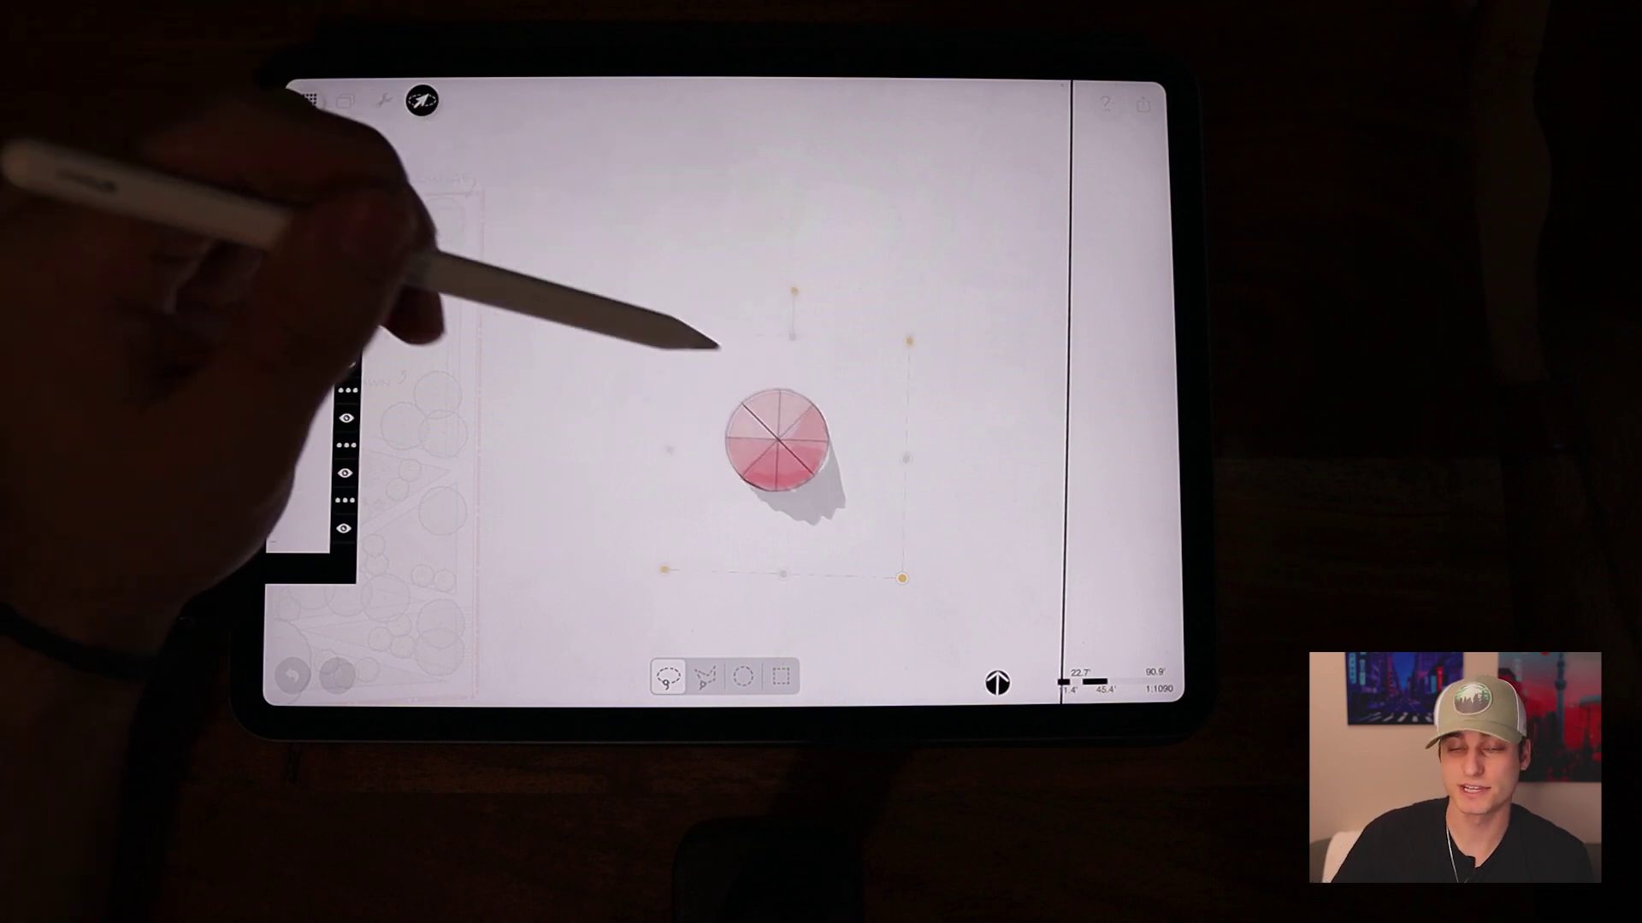
mouse_move(781, 285)
mouse_down()
mouse_move(664, 336)
mouse_move(782, 219)
mouse_up()
Duplicate the wheel symbol into four grouped copies, then deselect.
click(308, 101)
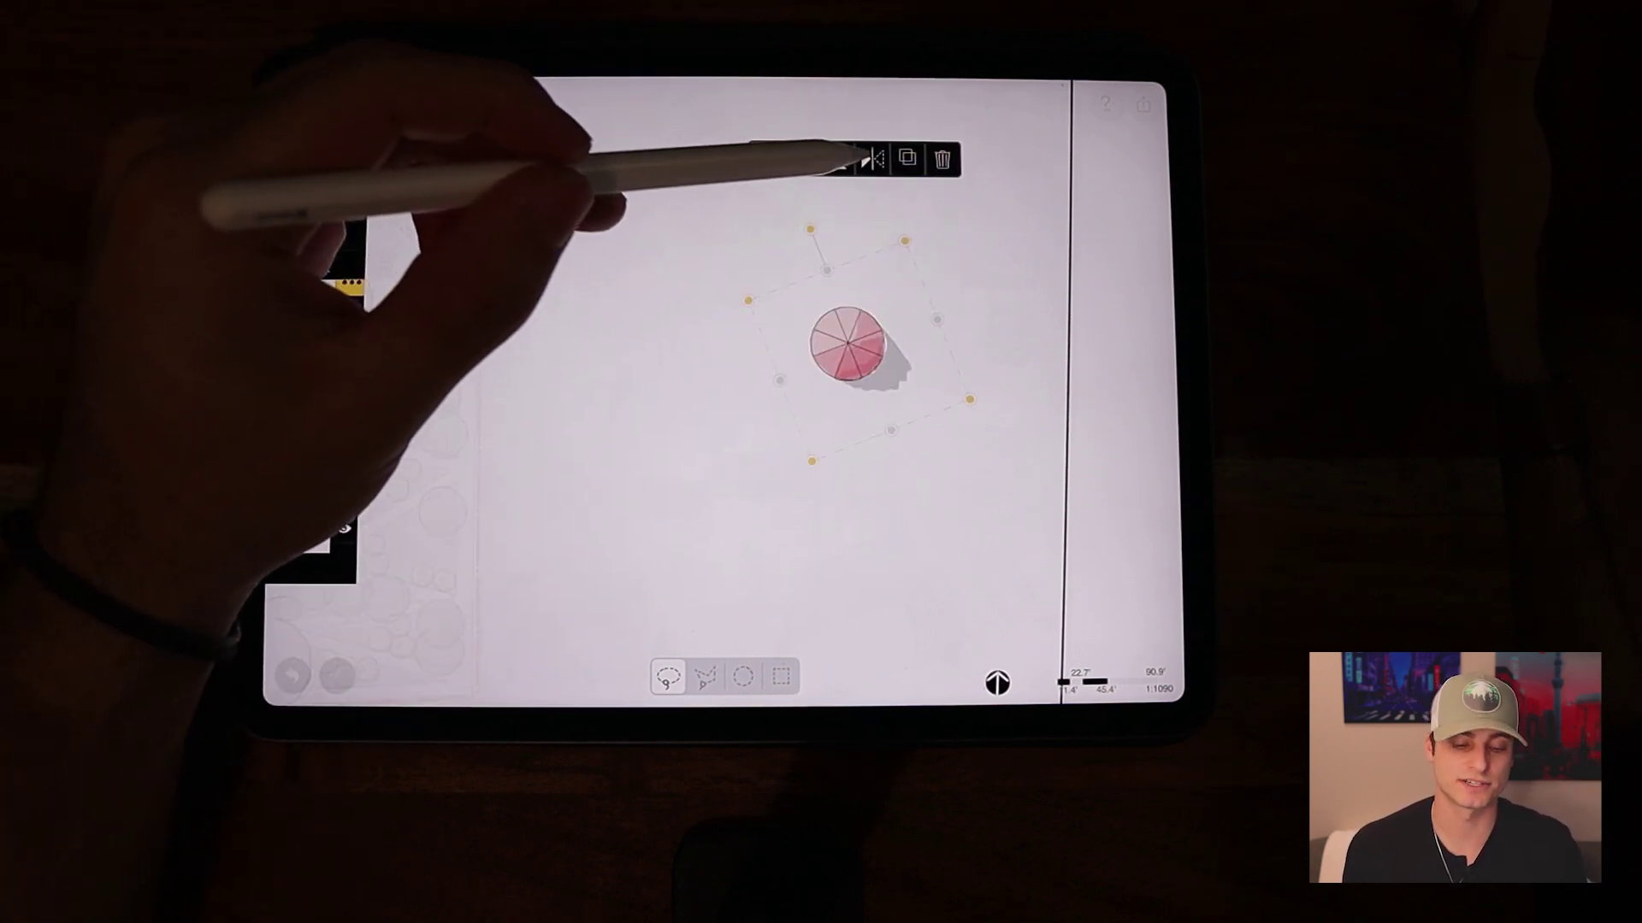
click(906, 158)
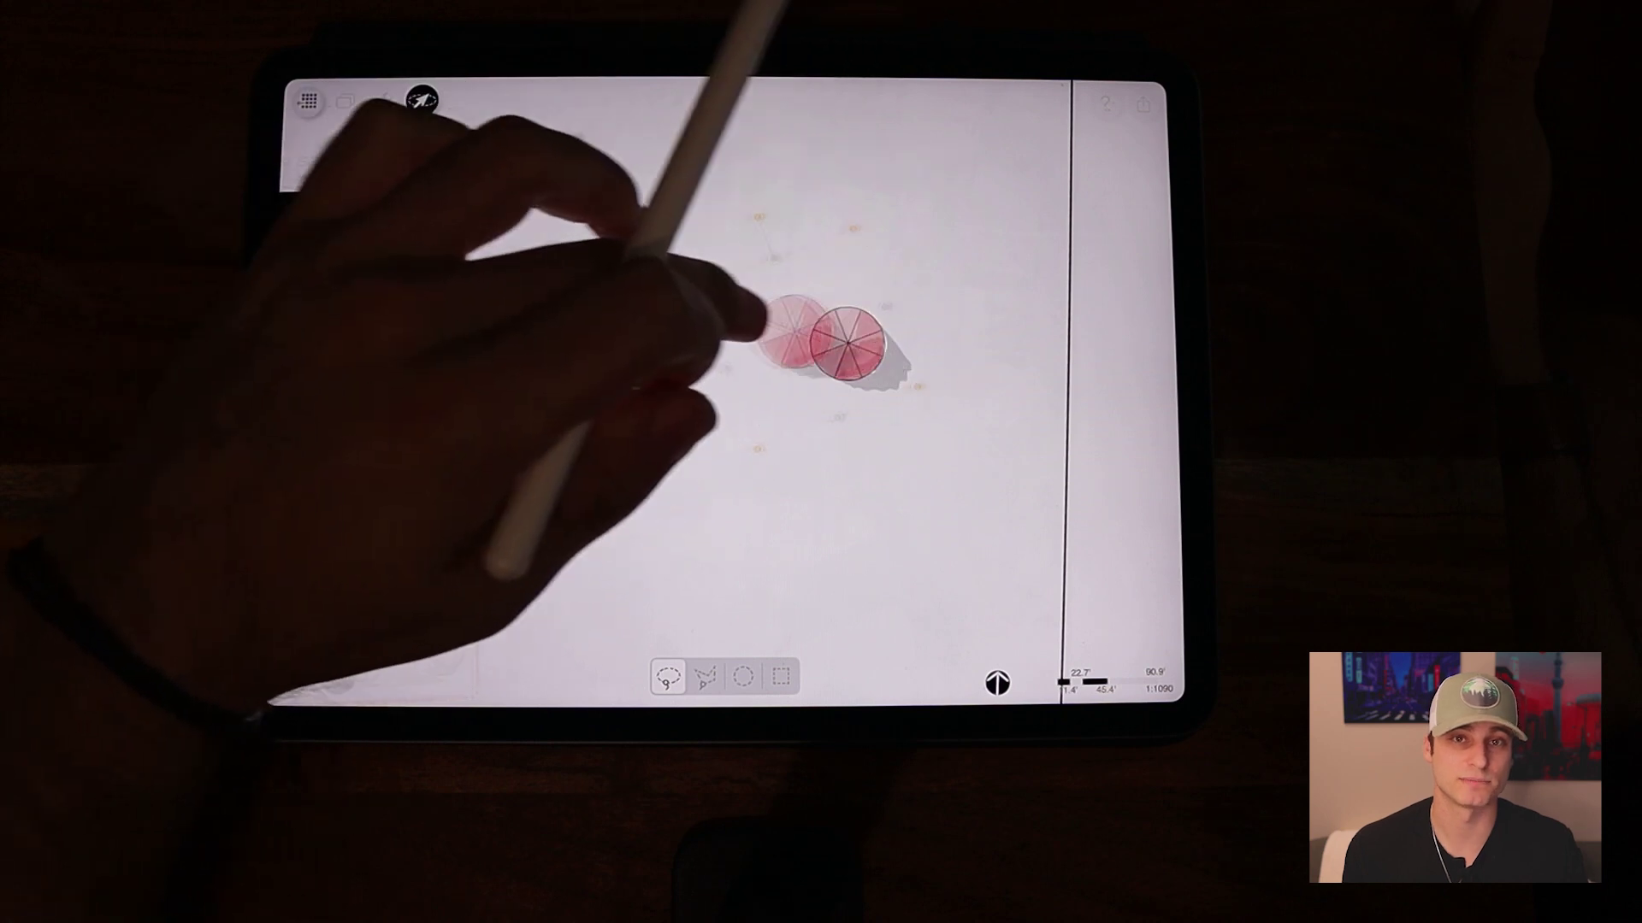
mouse_move(846, 344)
mouse_down()
mouse_move(738, 344)
mouse_move(734, 452)
mouse_move(857, 457)
mouse_up()
click(796, 159)
click(797, 264)
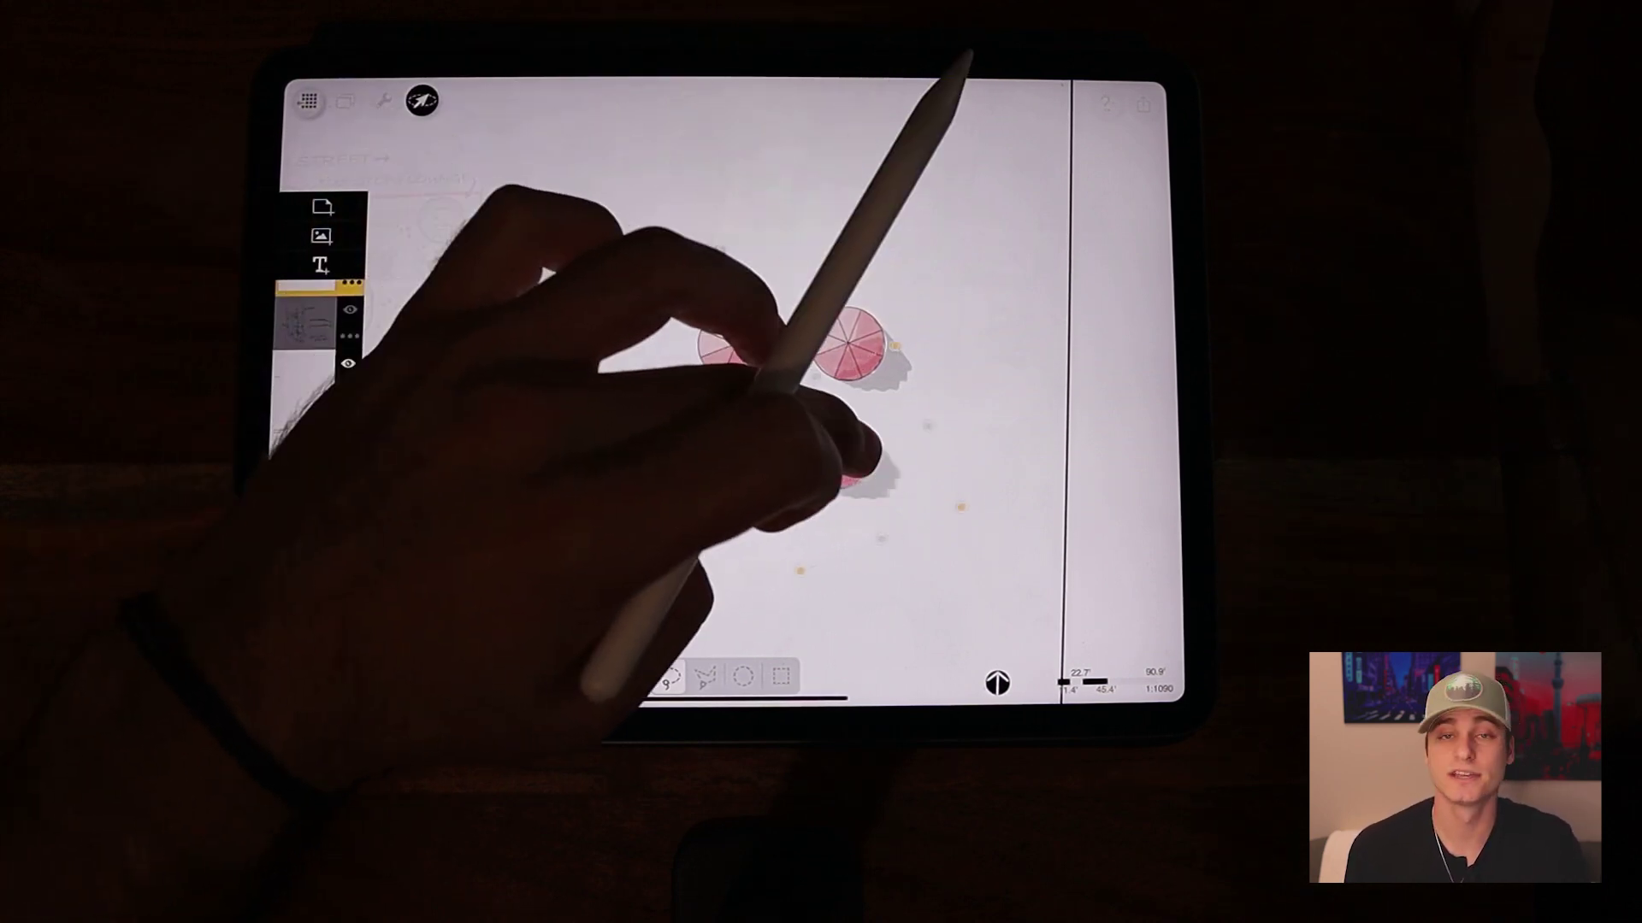
click(345, 101)
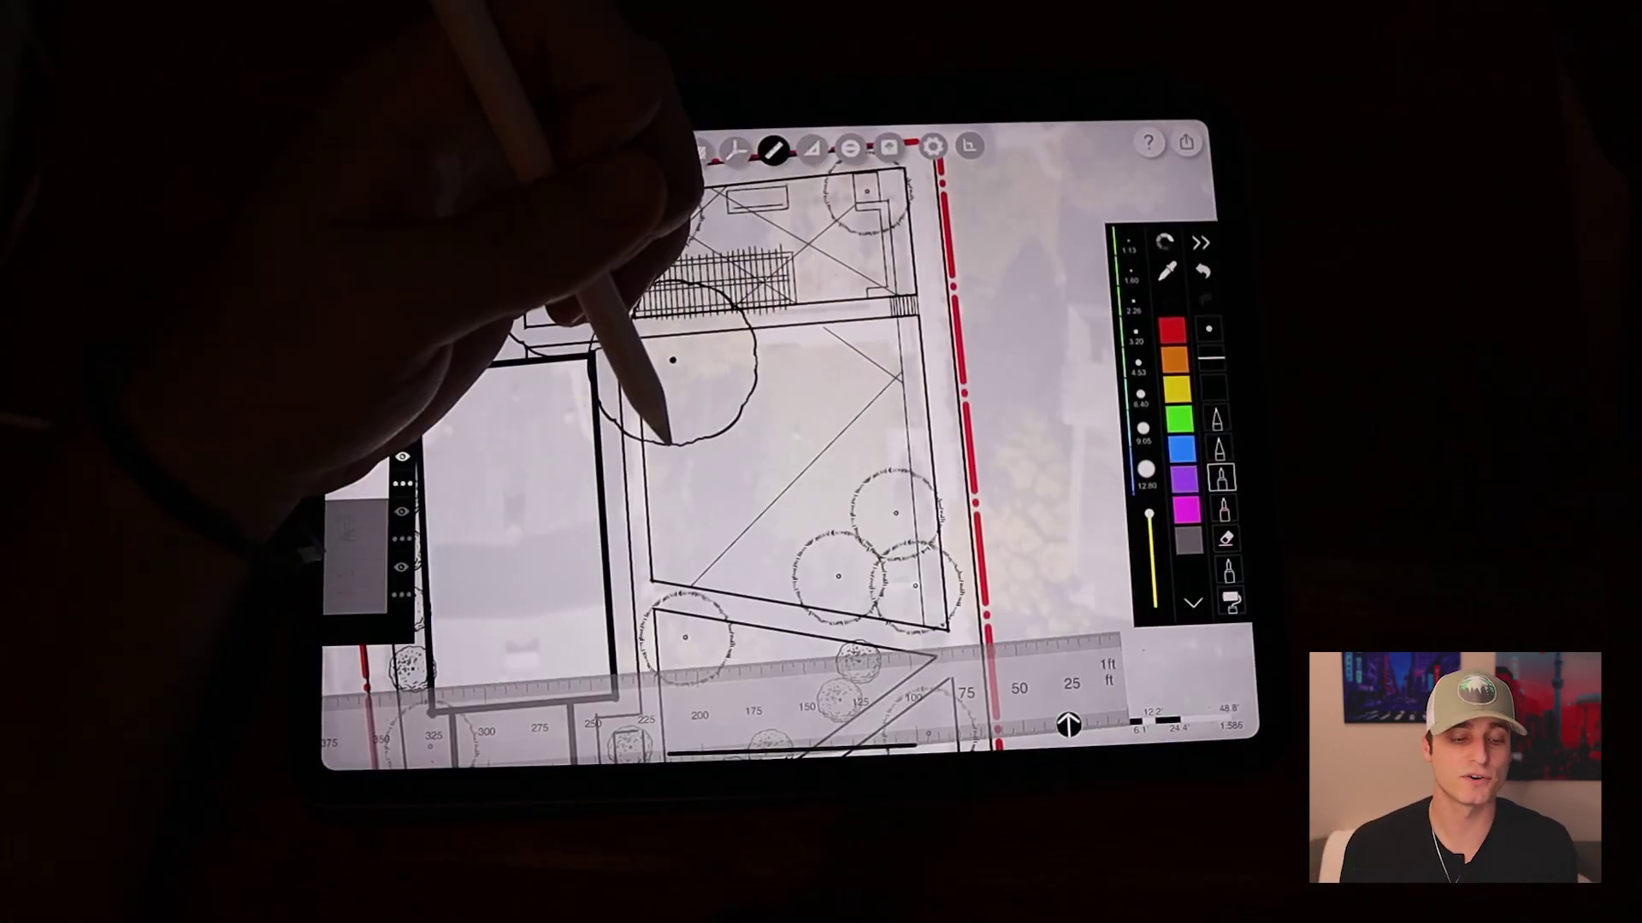
scroll(770, 450, up, 5)
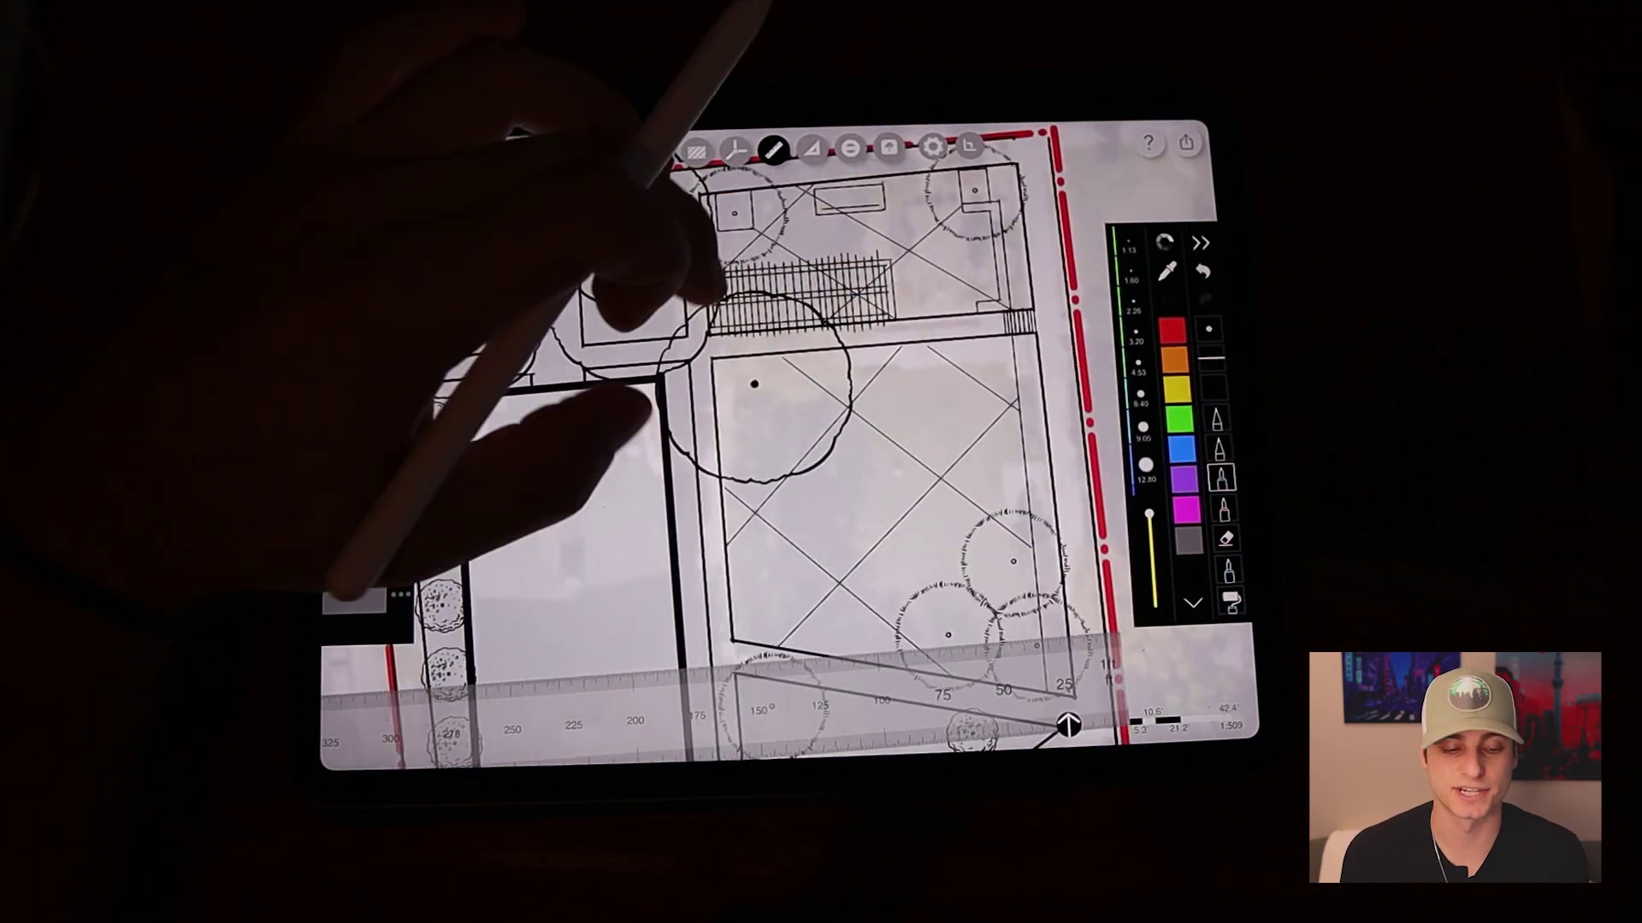
scroll(771, 450, down, 5)
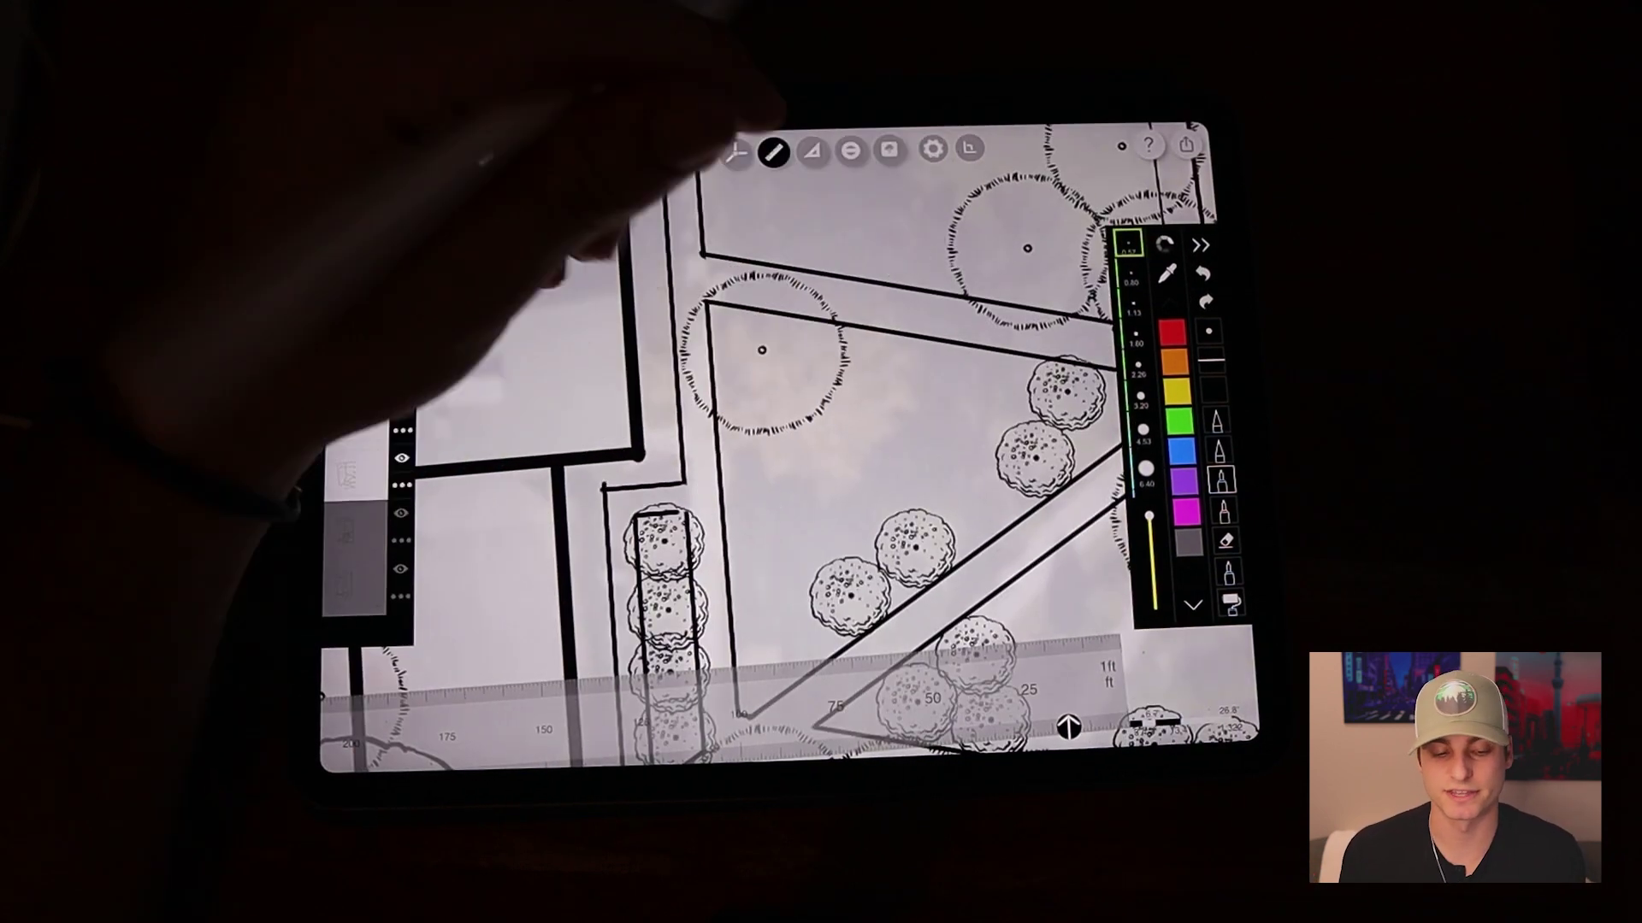
scroll(770, 448, up, 5)
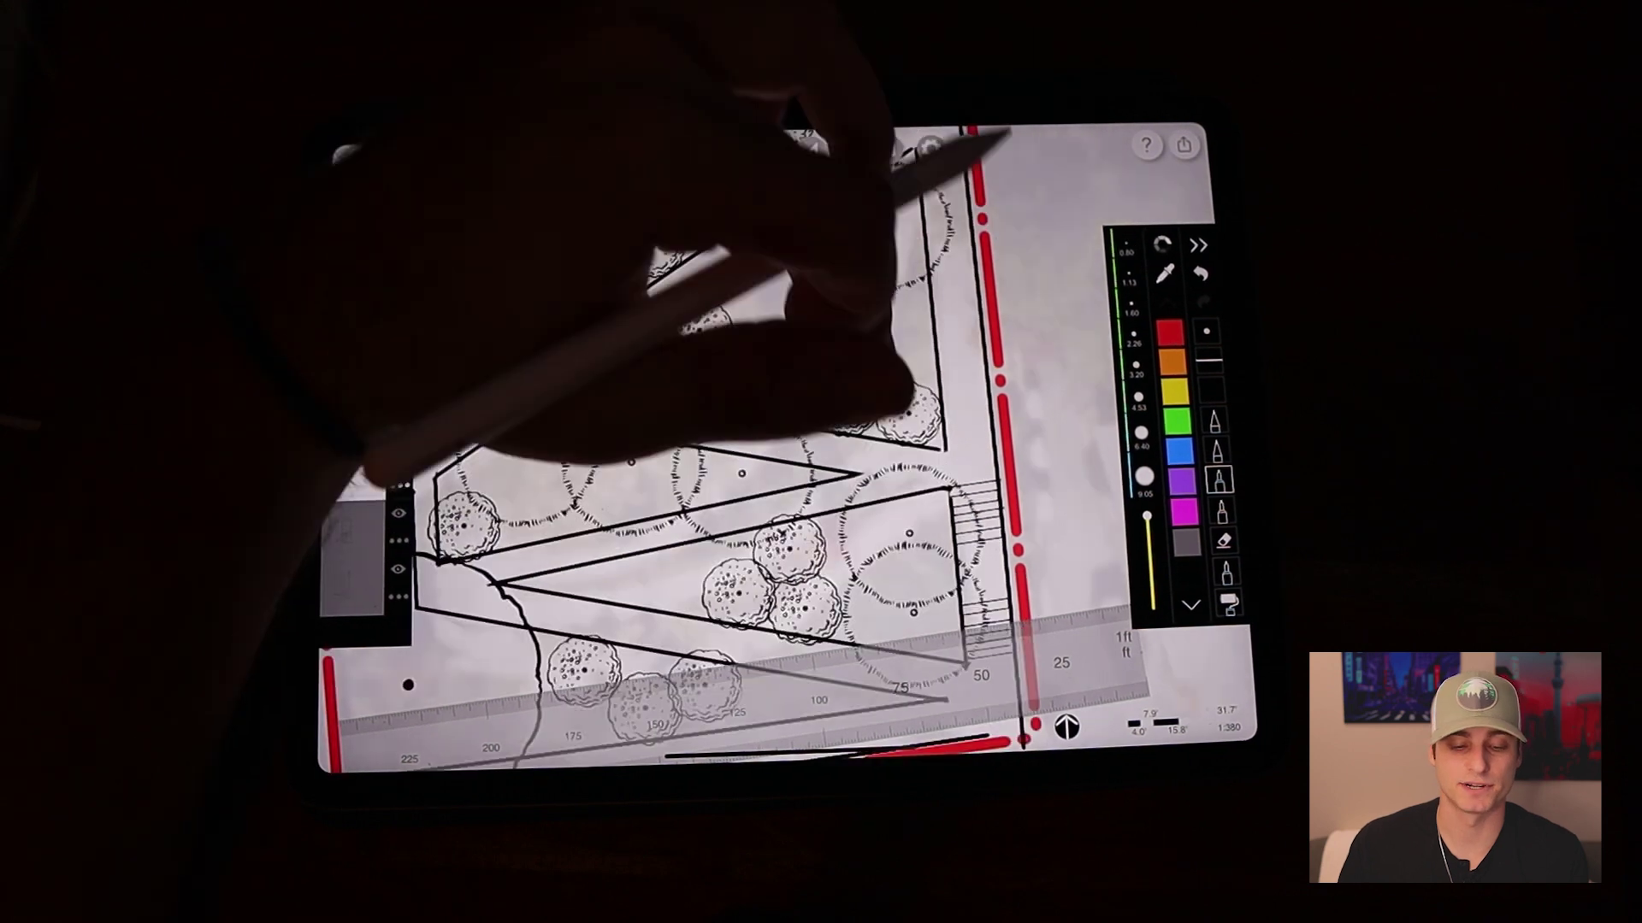
scroll(770, 449, up, 3)
scroll(769, 449, up, 3)
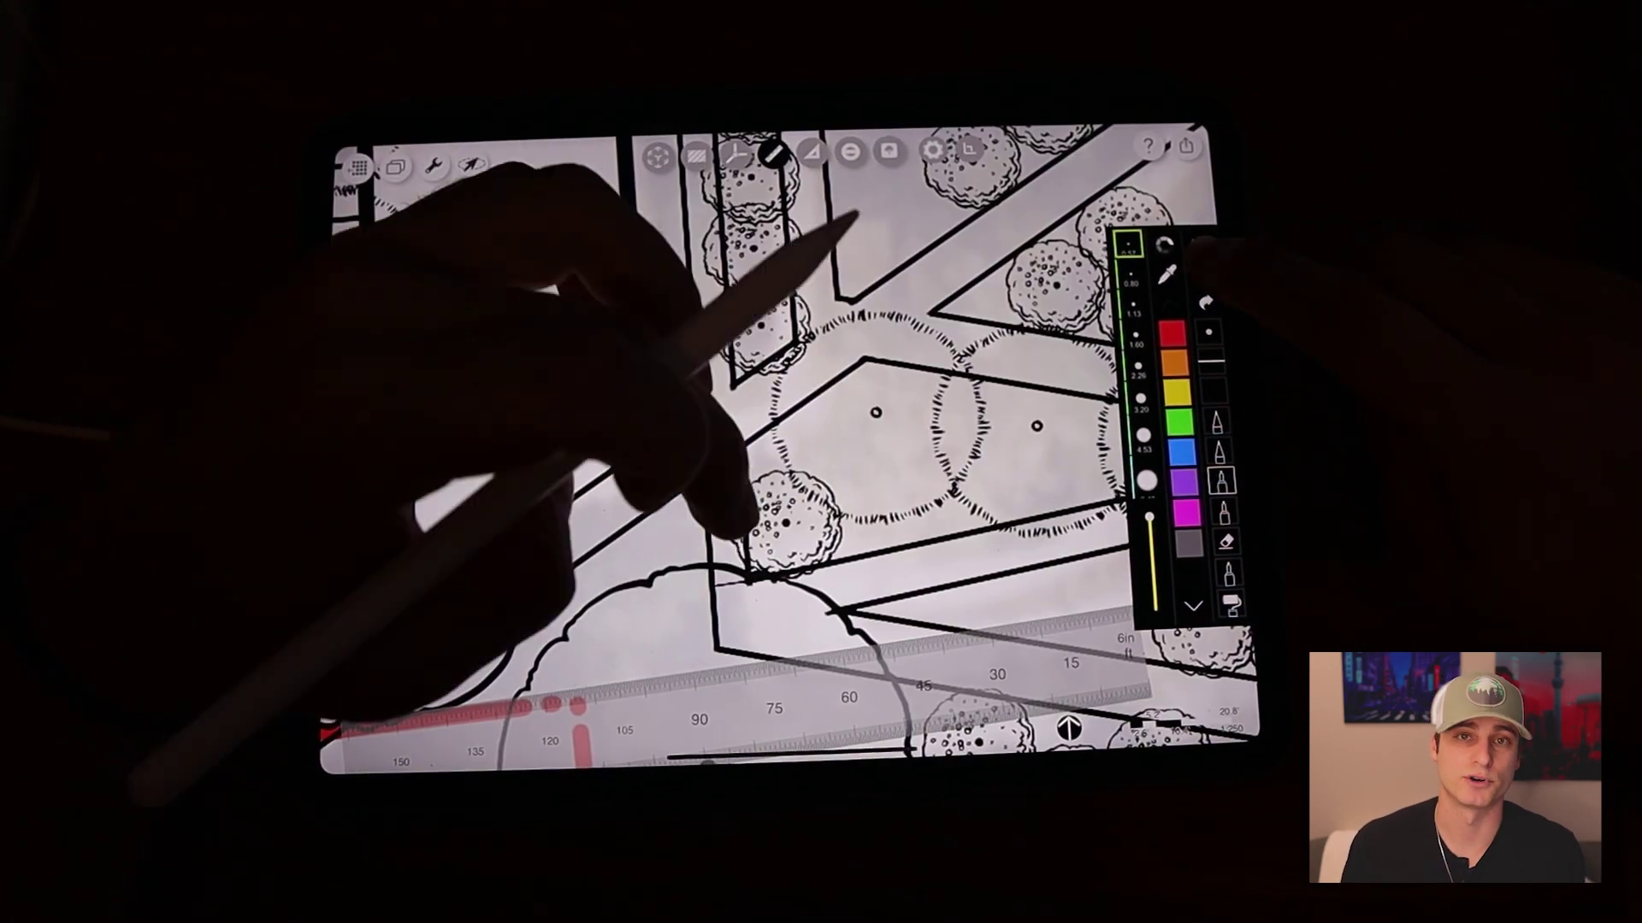
Turn the ruler vertical, draw a short angled furniture stroke, and shift the grid structure right.
drag(769, 692, 667, 539)
scroll(770, 449, down, 5)
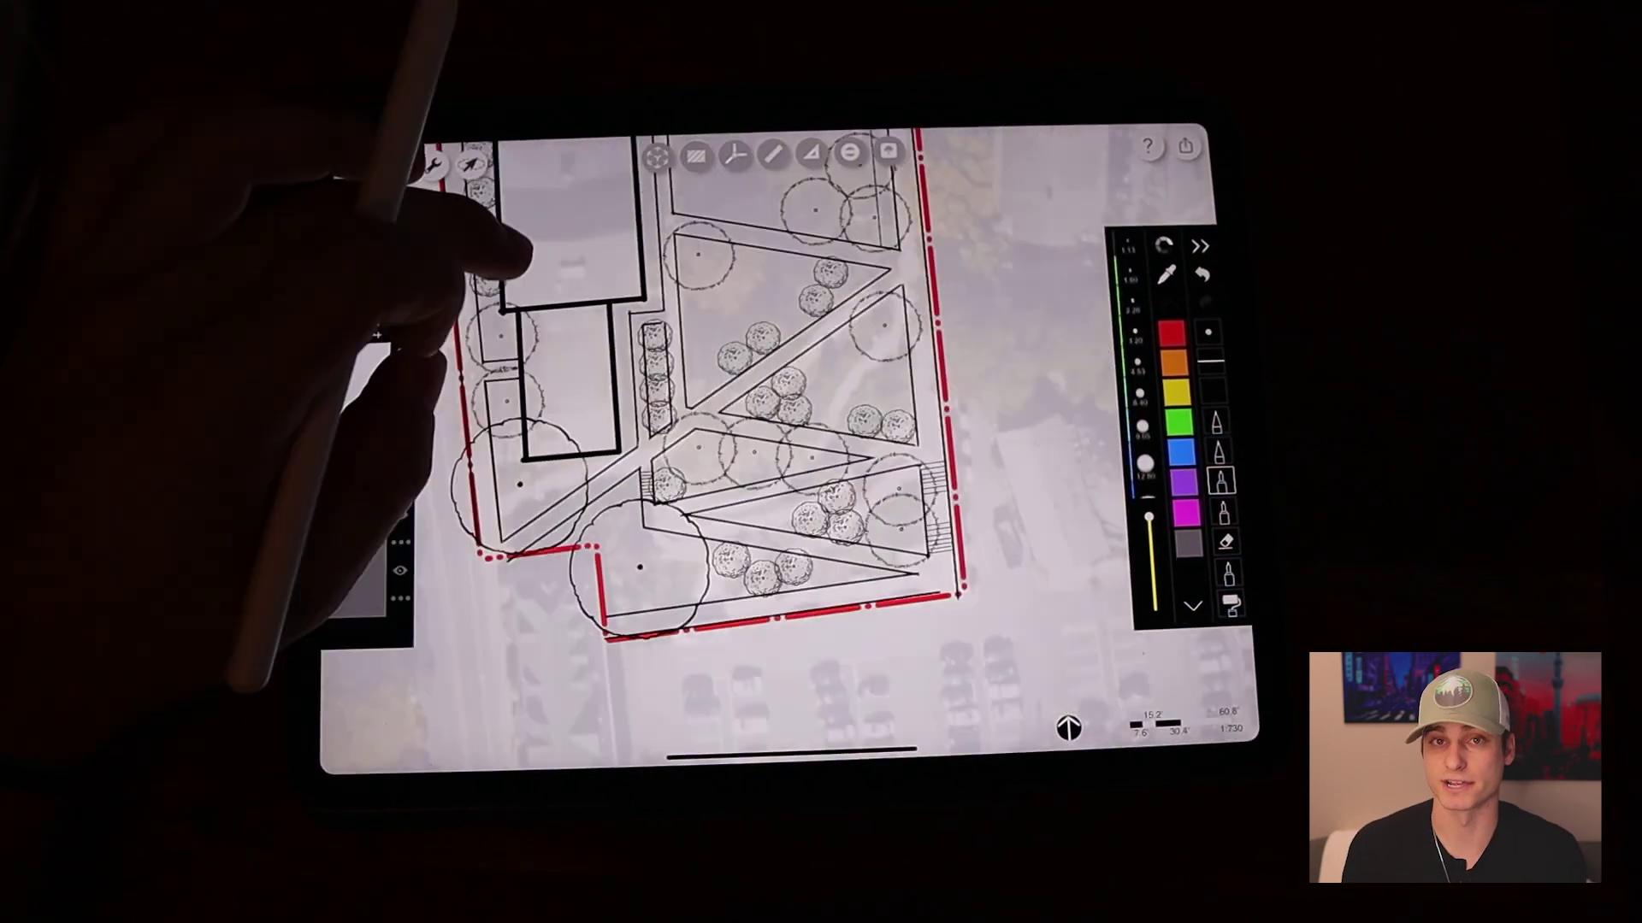
scroll(770, 449, up, 5)
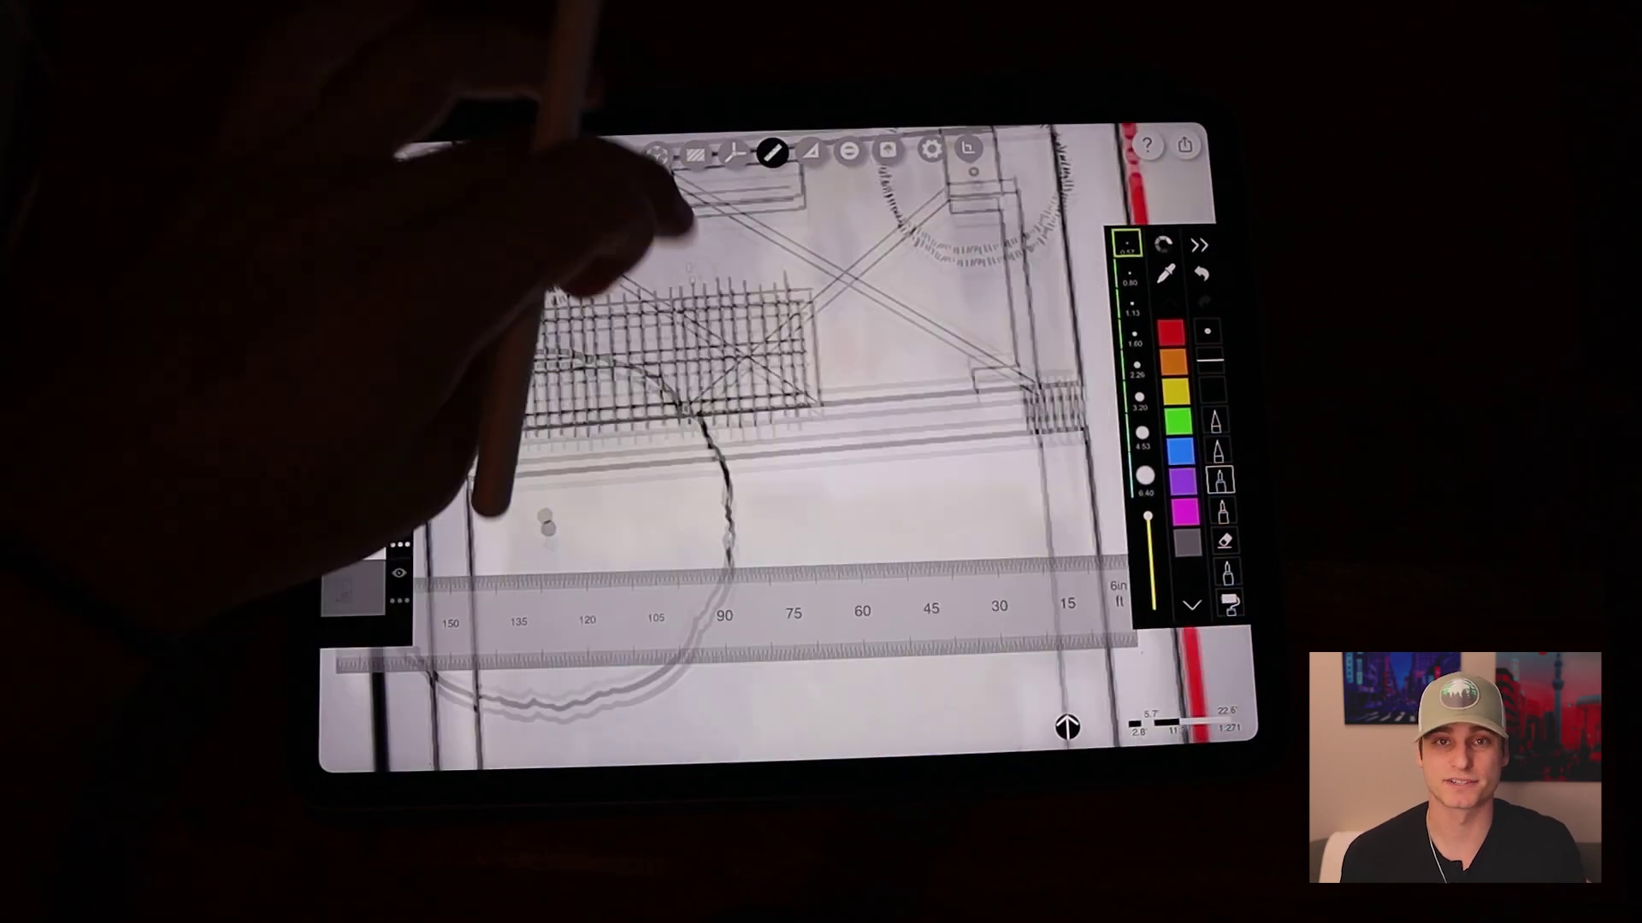
mouse_move(863, 426)
mouse_down()
mouse_move(752, 385)
mouse_move(862, 426)
mouse_up()
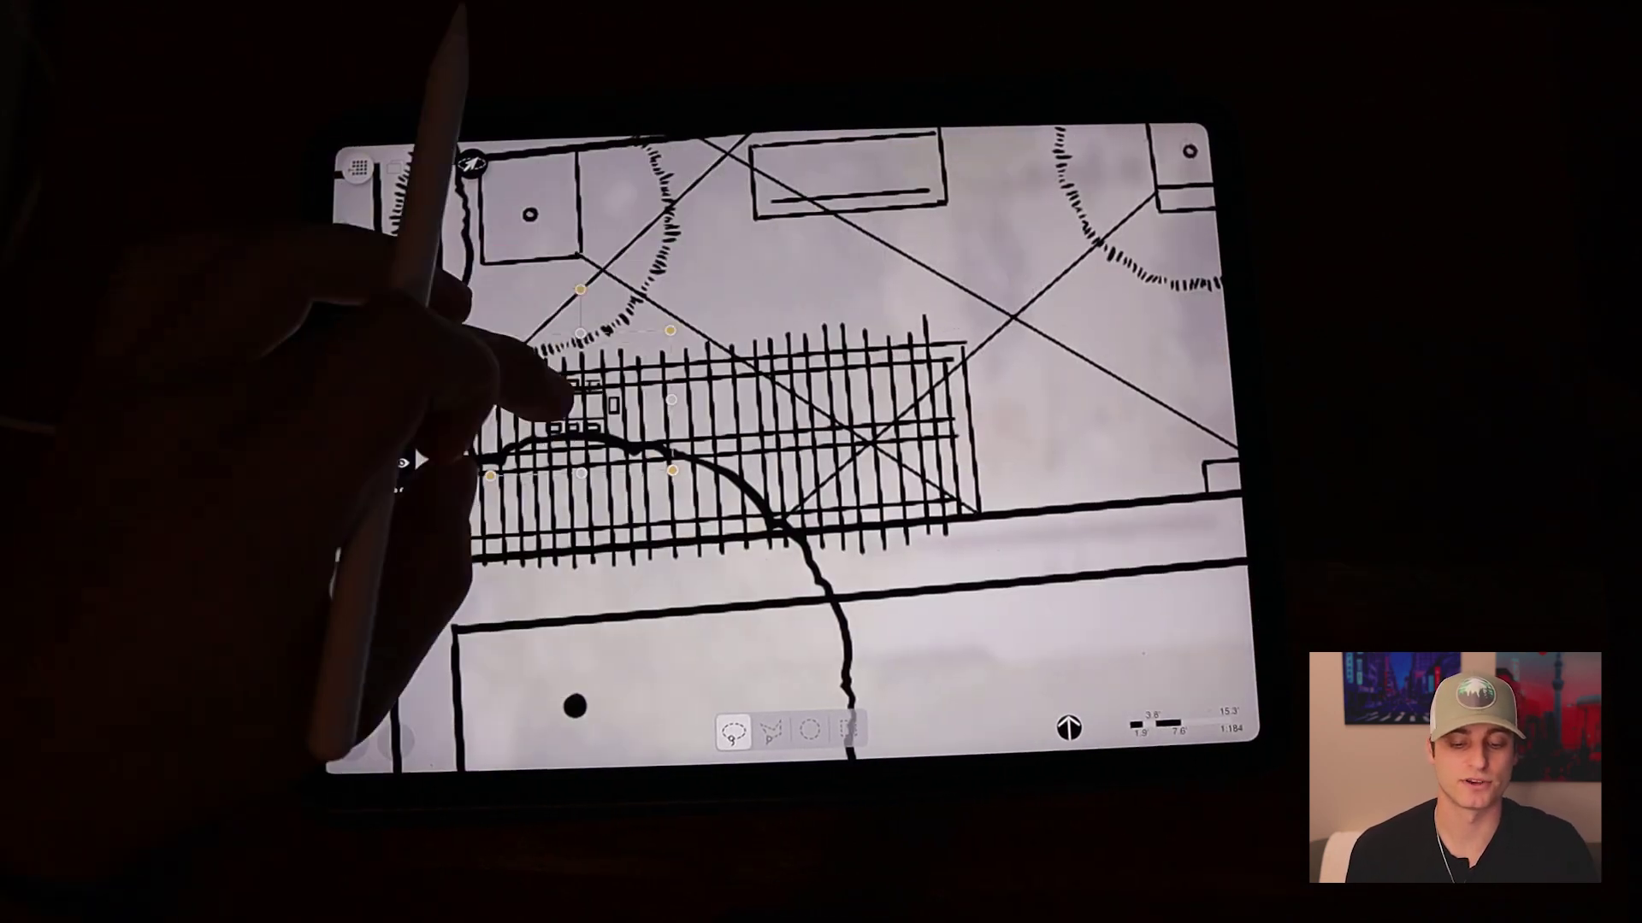
drag(533, 442, 661, 433)
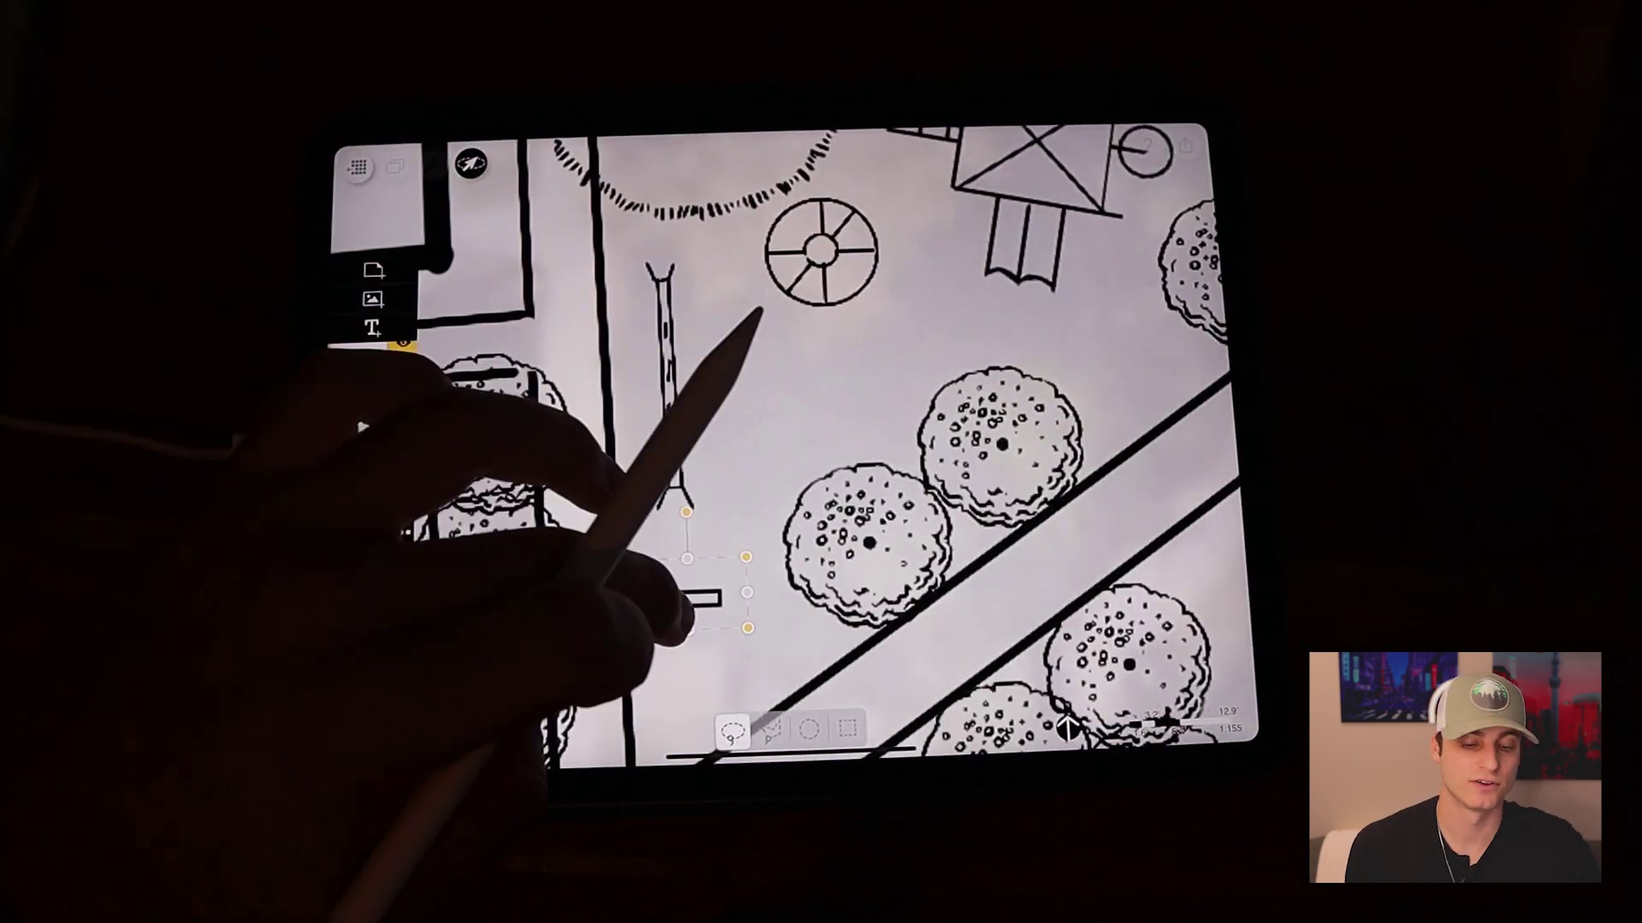
scroll(769, 513, up, 3)
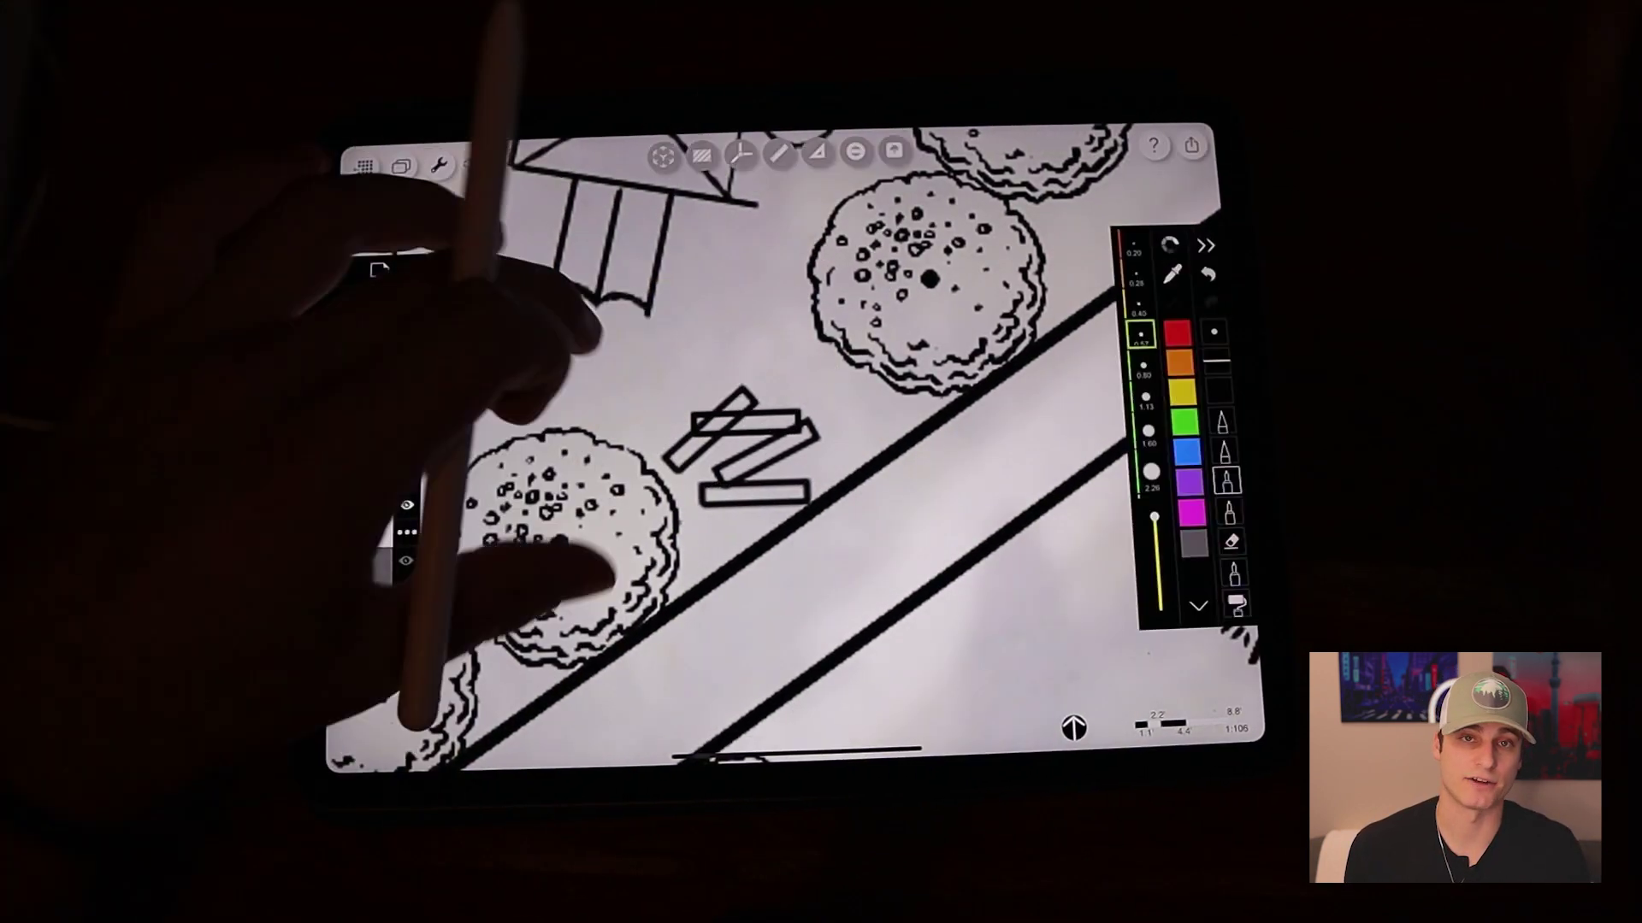
scroll(770, 448, down, 5)
scroll(744, 462, down, 2)
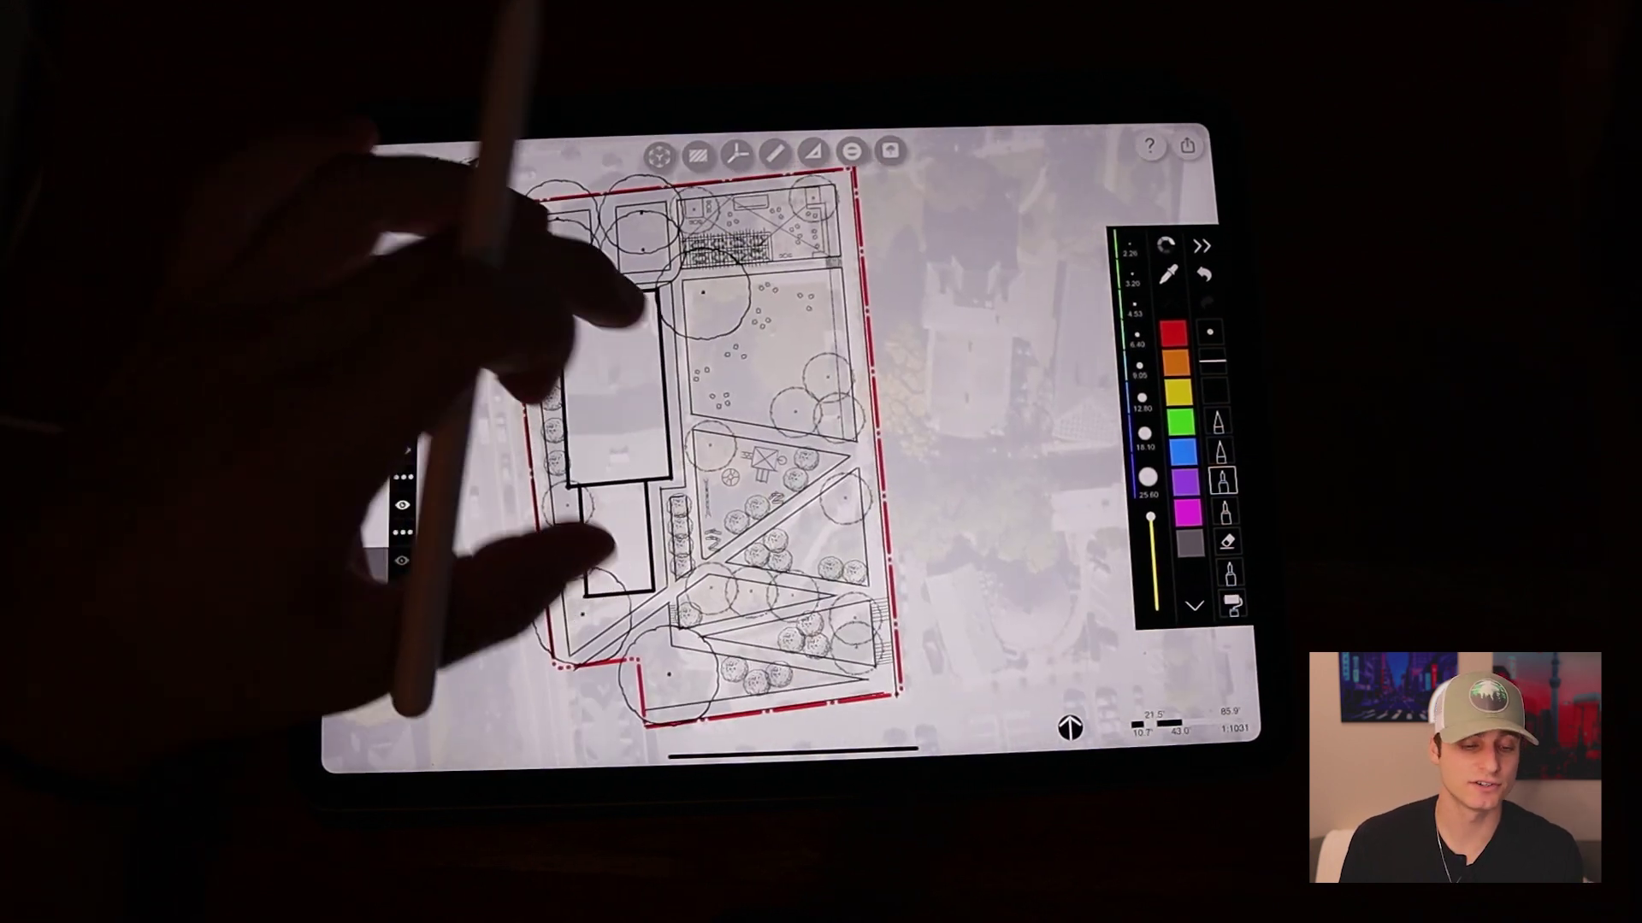
scroll(578, 423, down, 2)
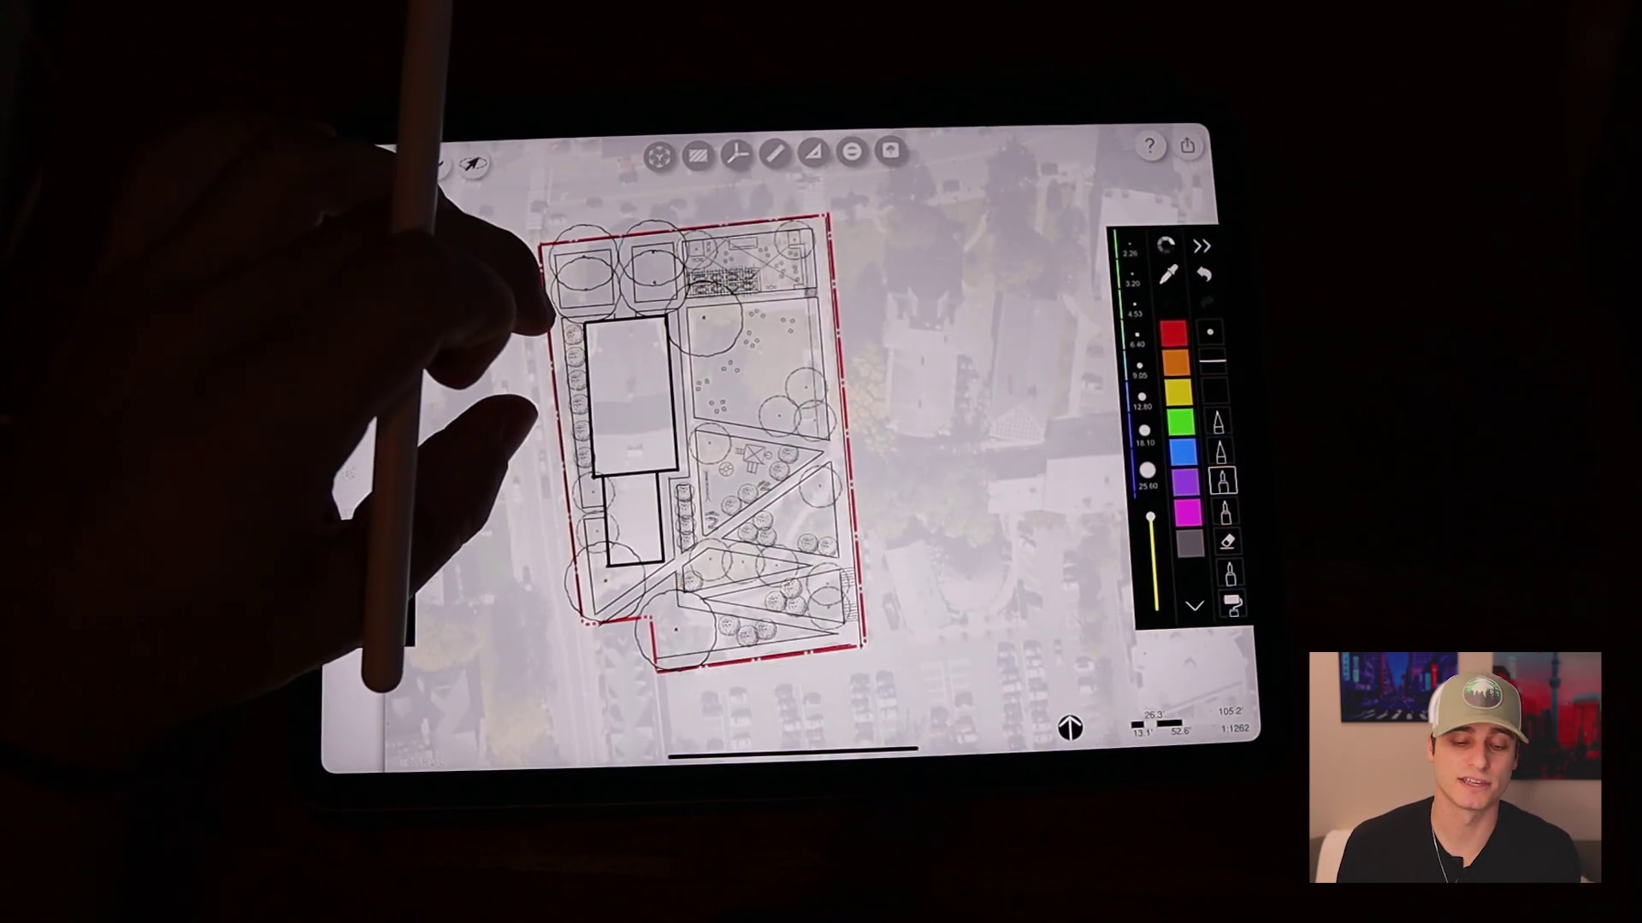
scroll(551, 411, up, 2)
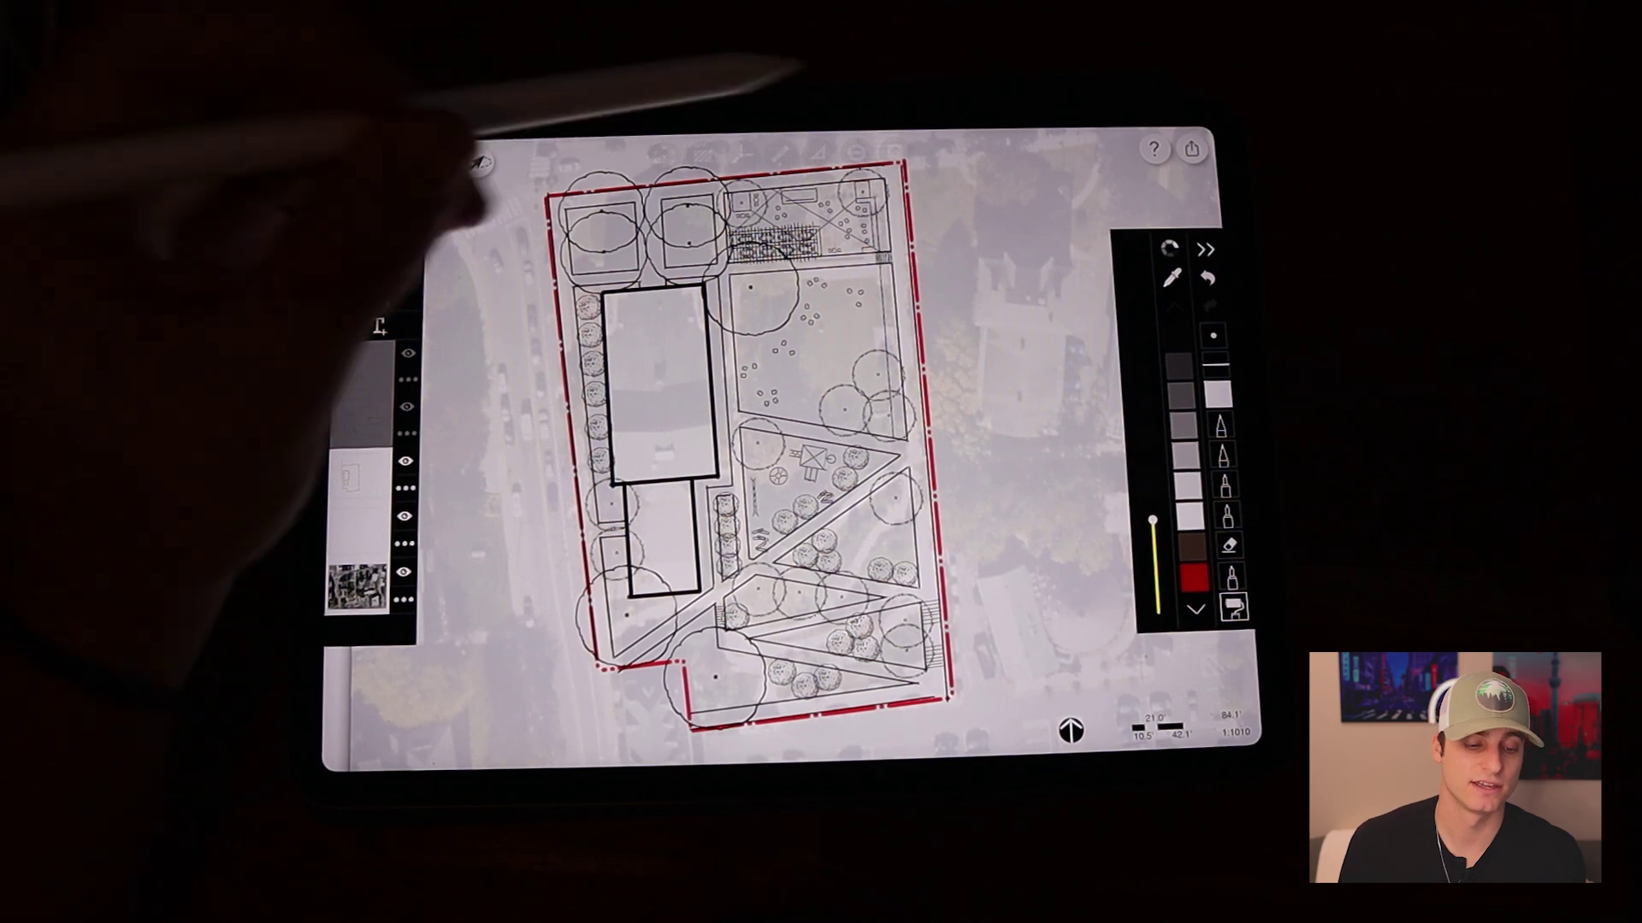
click(479, 163)
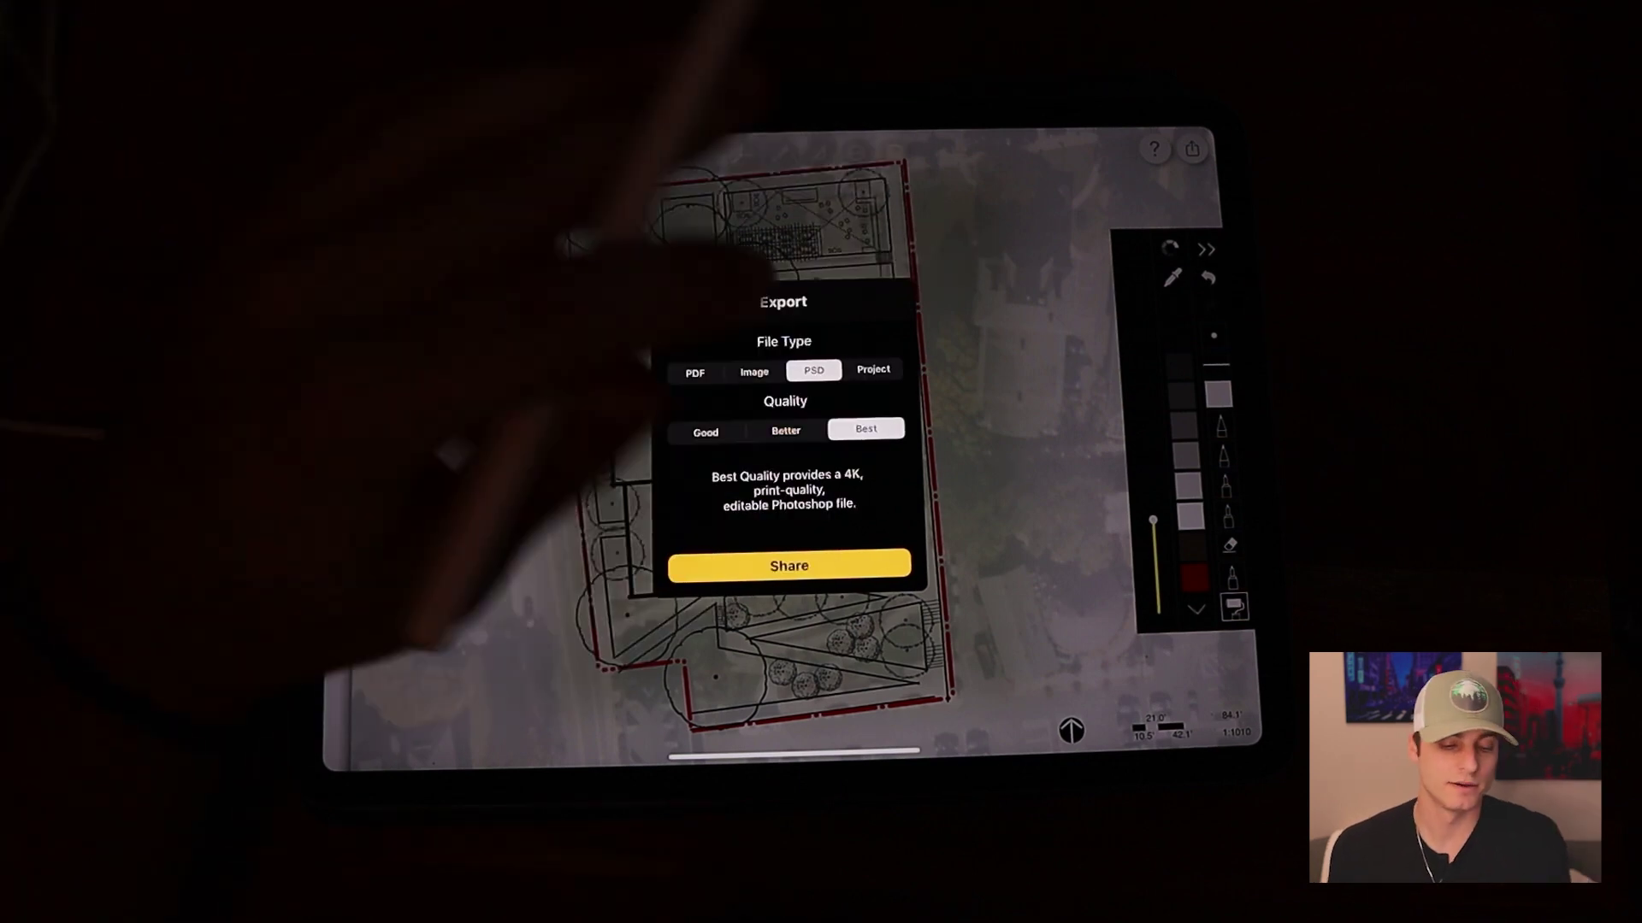
click(488, 193)
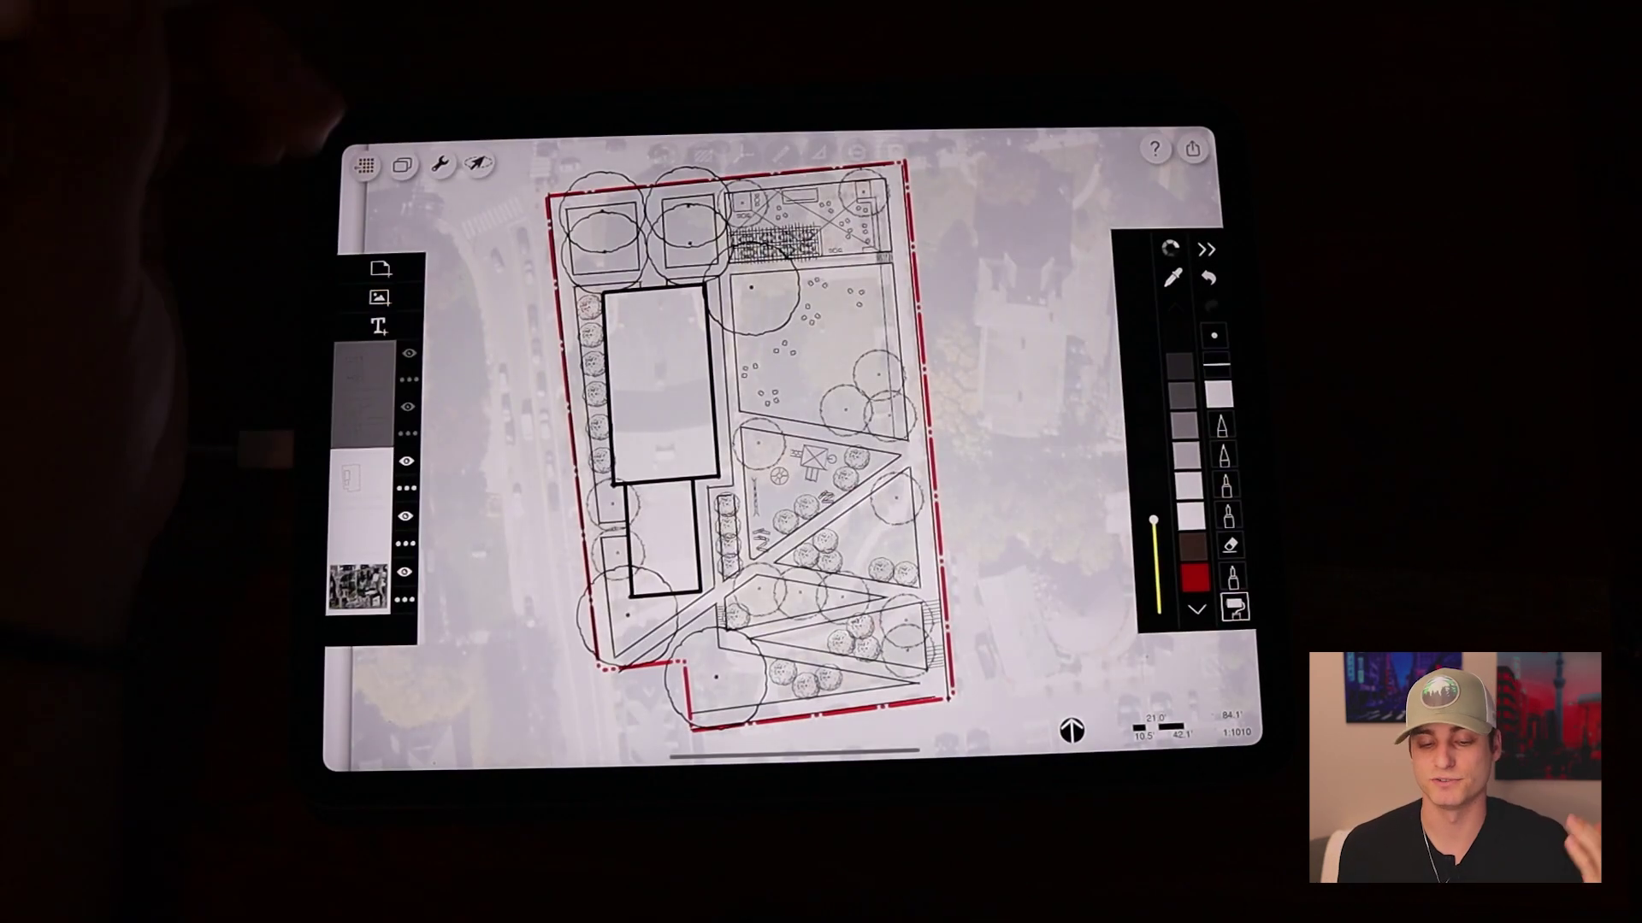
Lower Layer 1's paper opacity so the aerial photo shows through clearly.
click(578, 500)
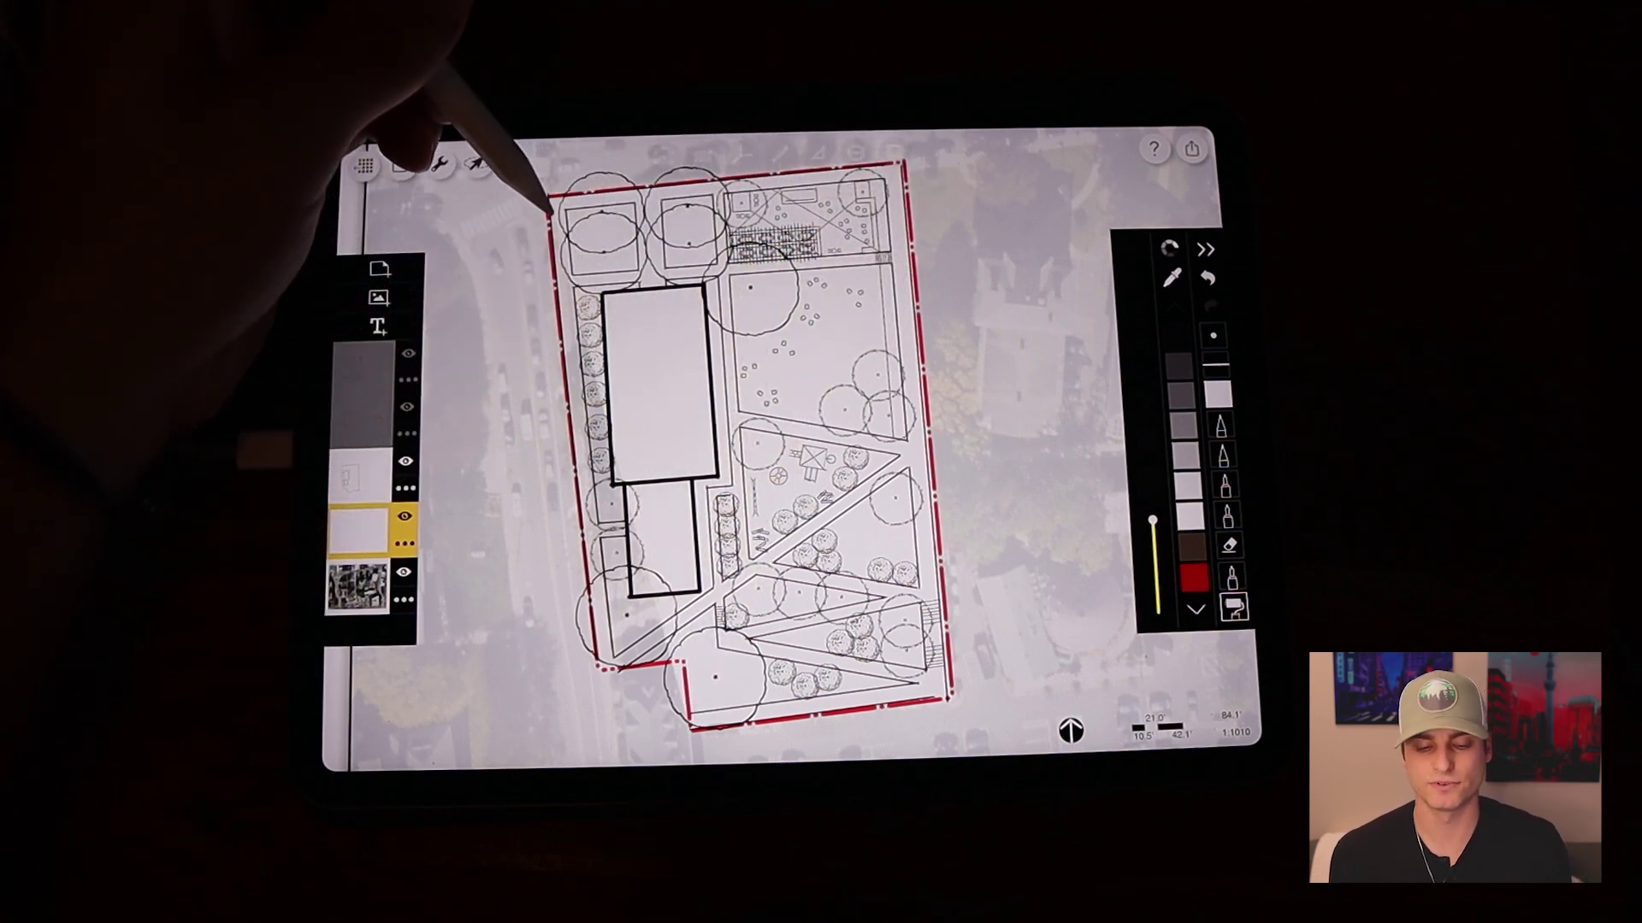
click(568, 539)
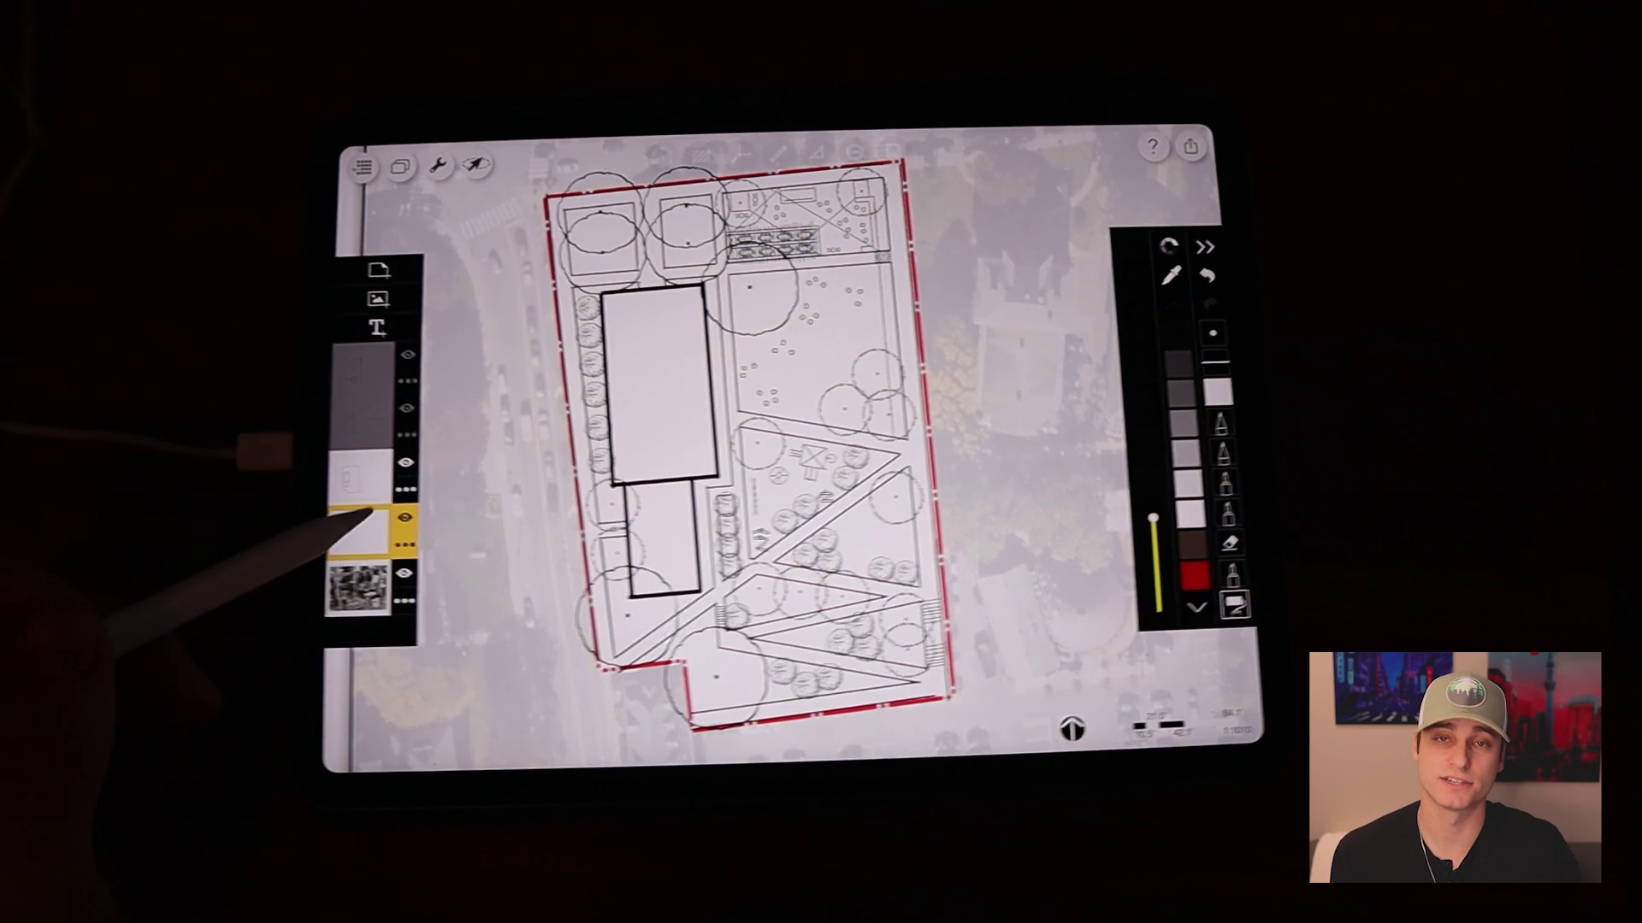
click(403, 598)
click(403, 489)
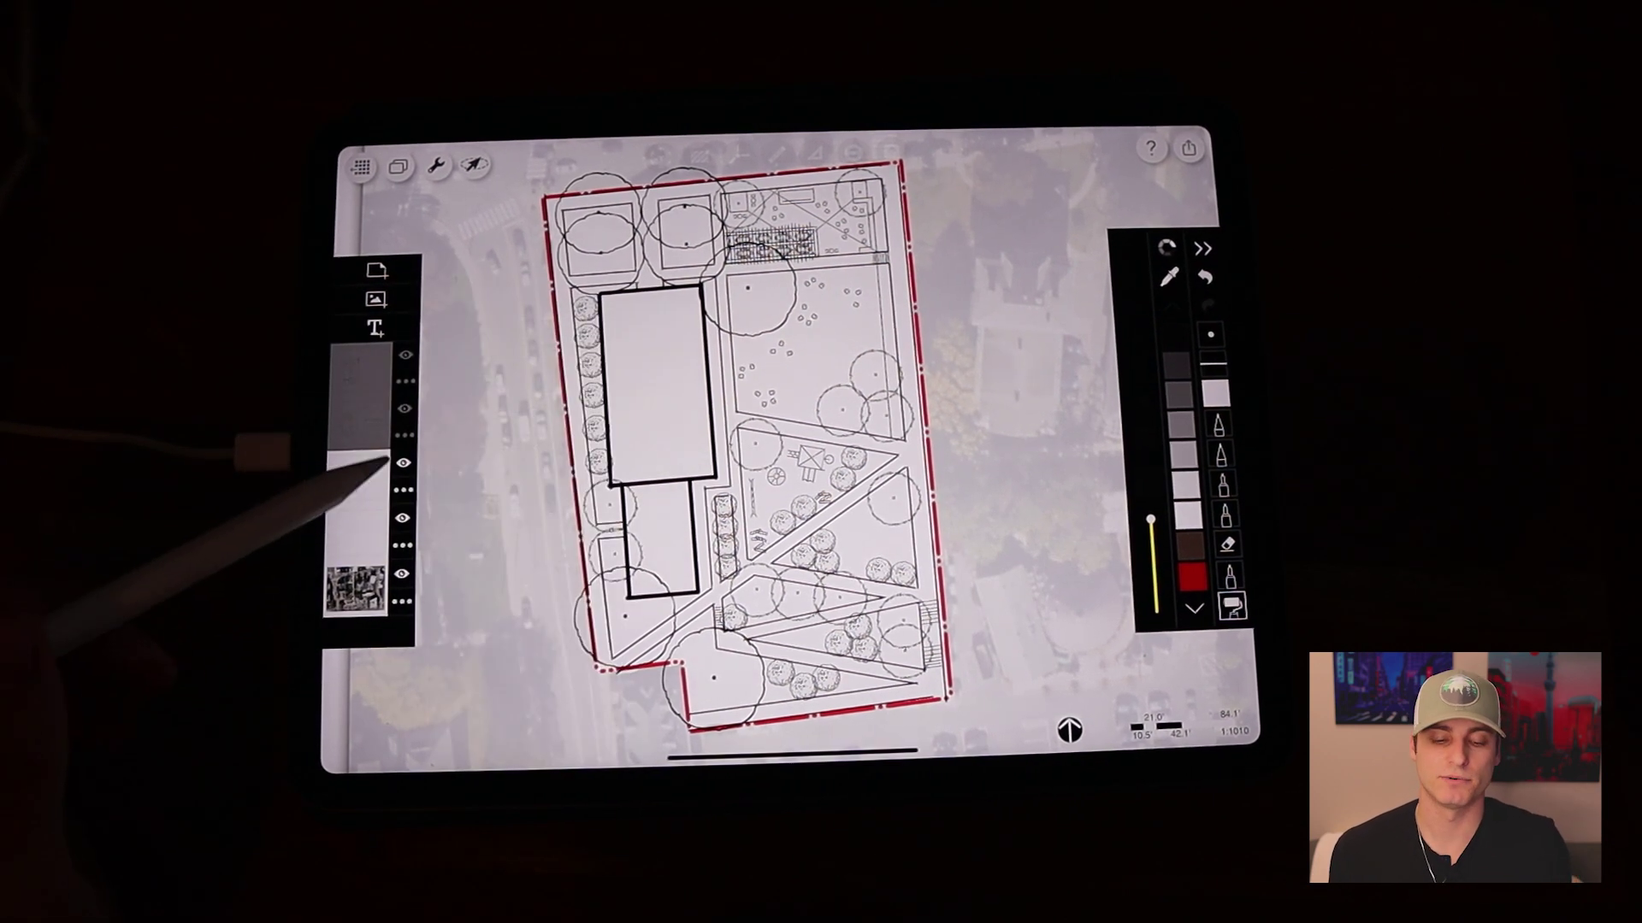
drag(533, 374, 492, 375)
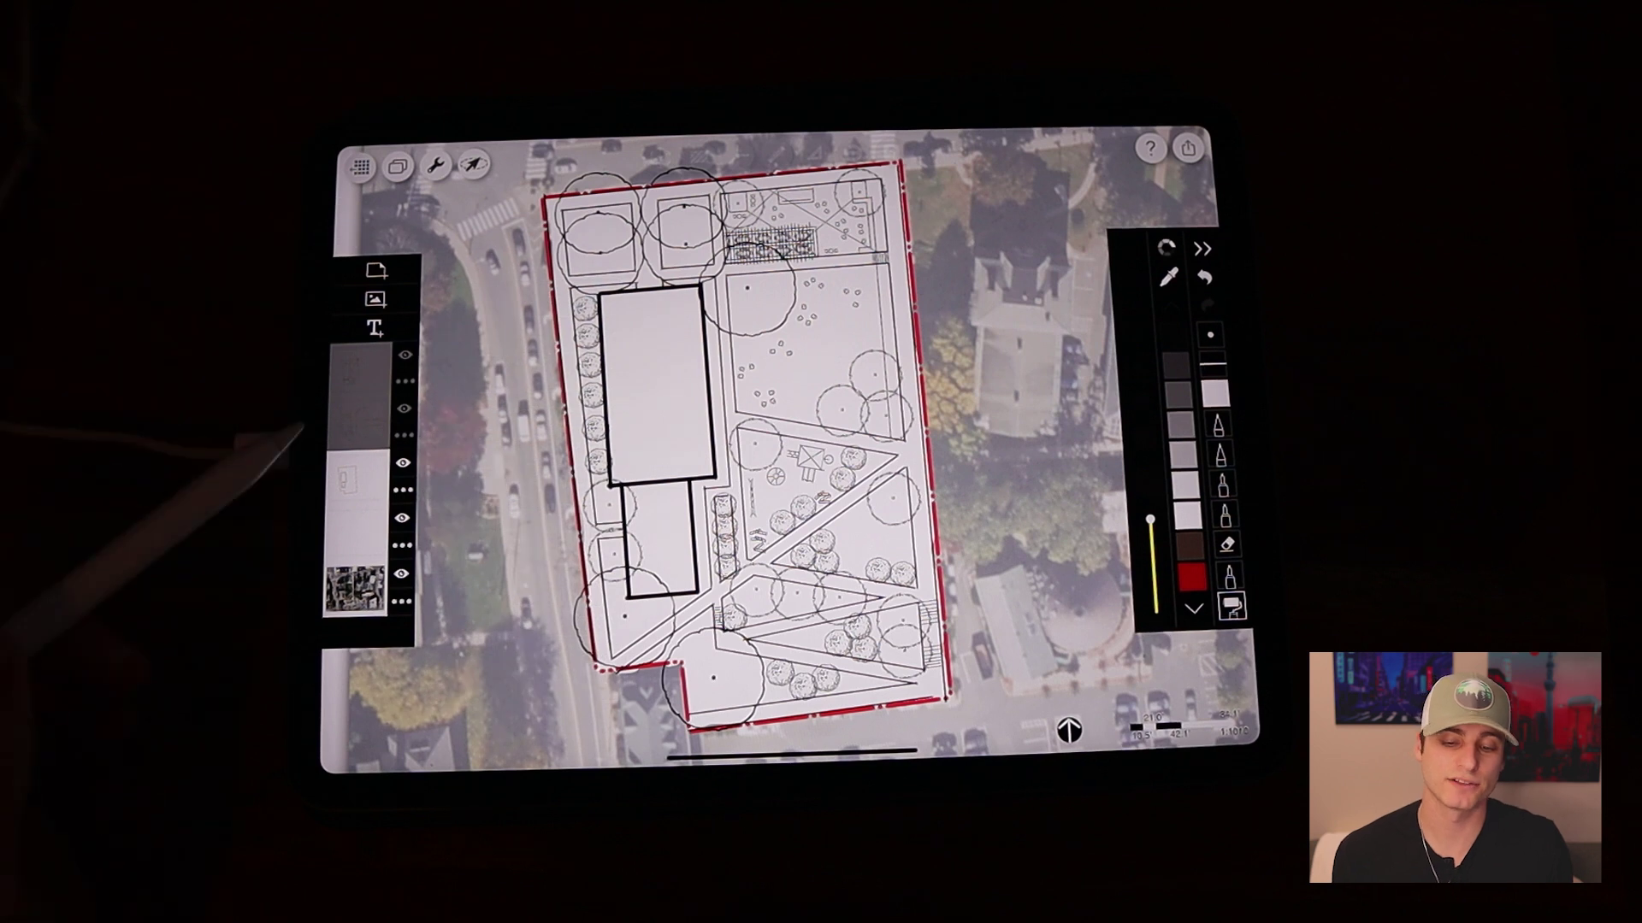
click(404, 489)
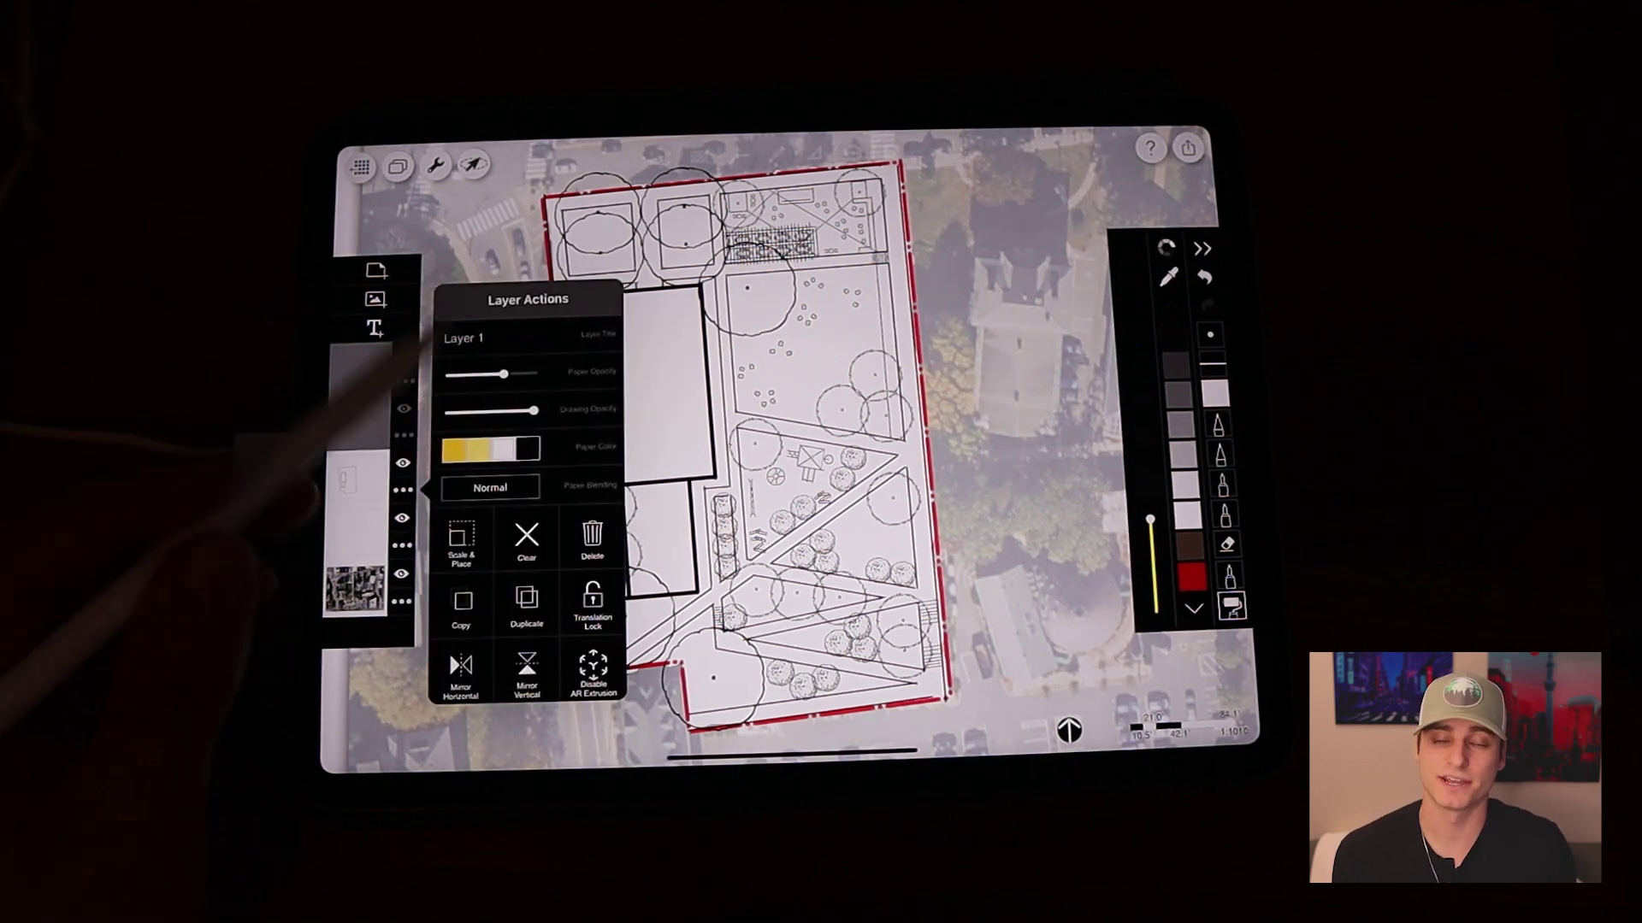
click(462, 295)
scroll(693, 449, down, 2)
scroll(692, 449, up, 1)
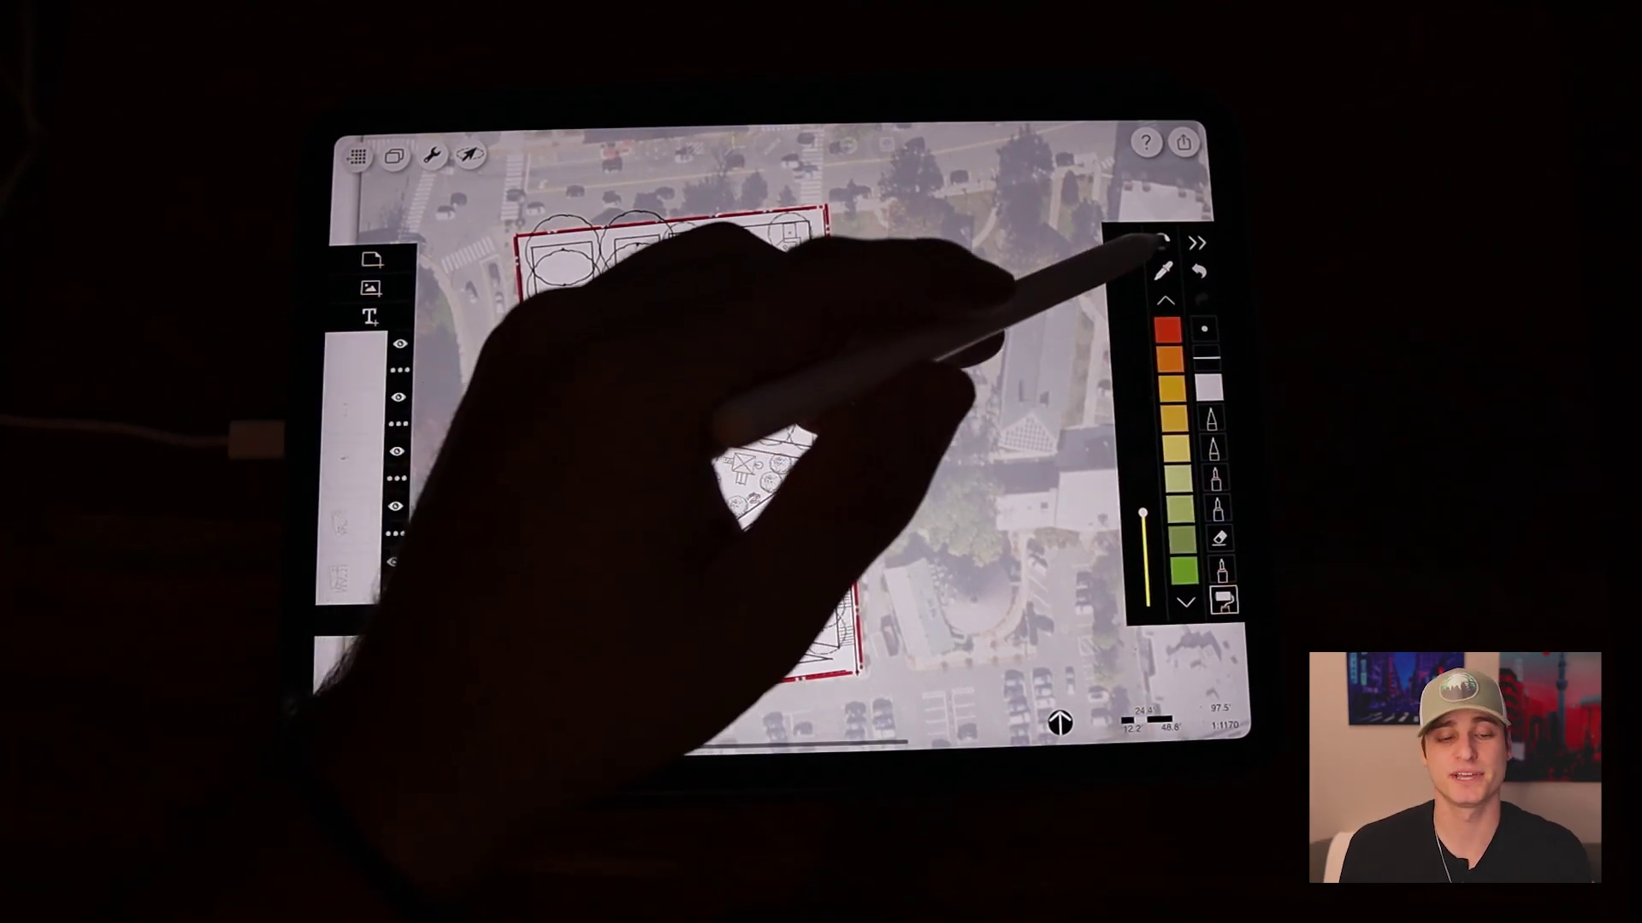
Apply the red-to-green colour set and bring up the architecture palette collection.
click(1174, 424)
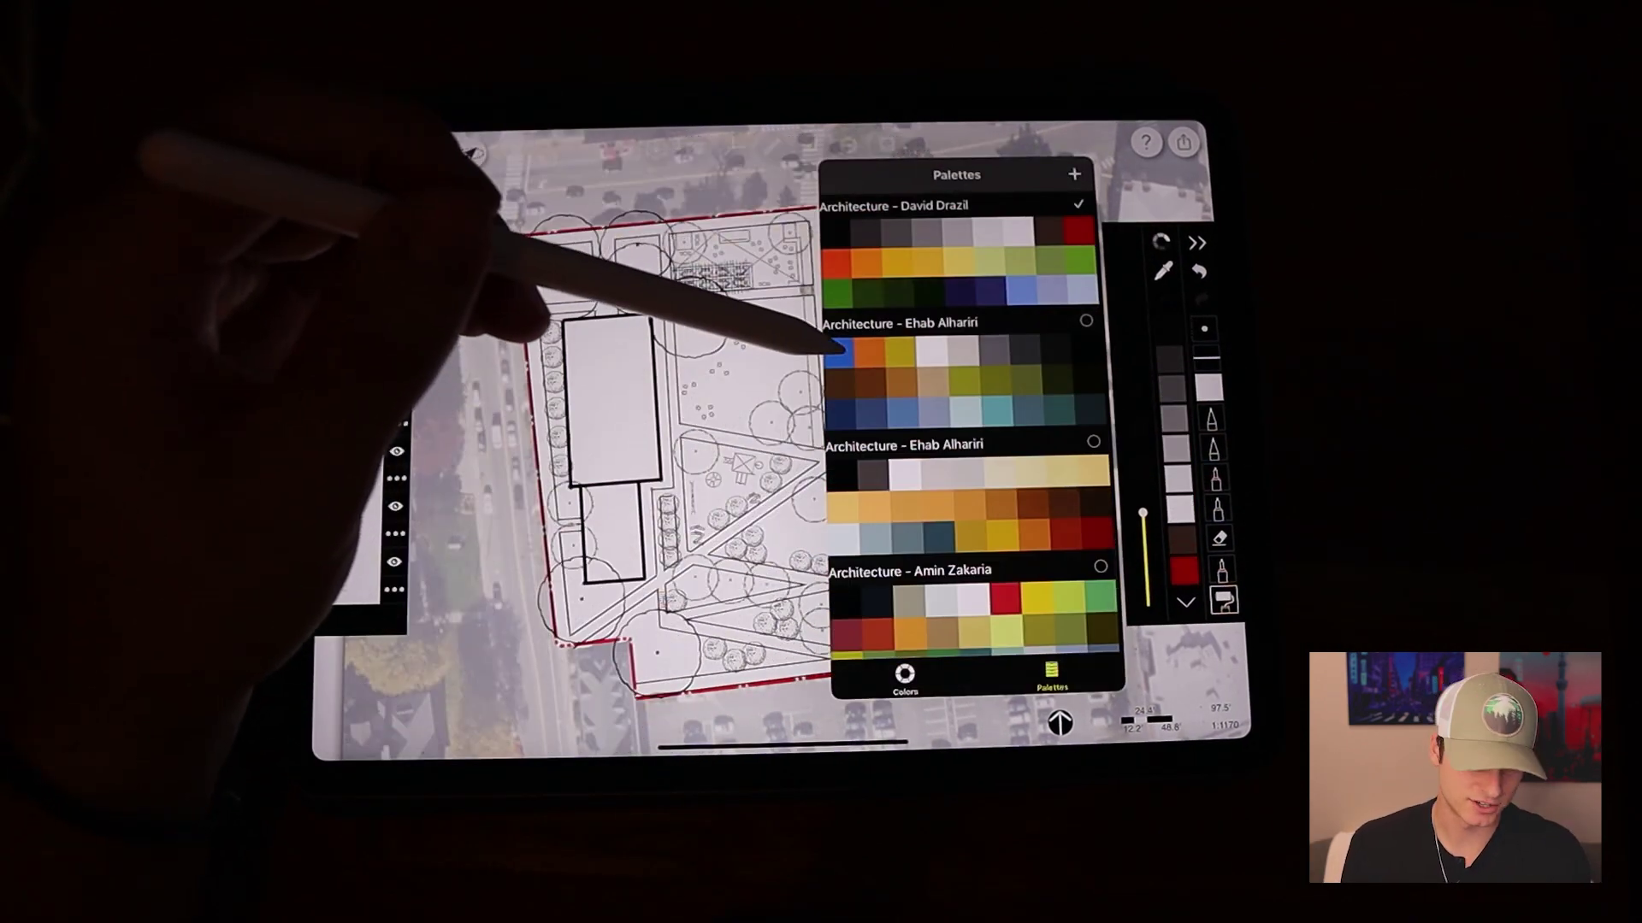
scroll(873, 474, down, 2)
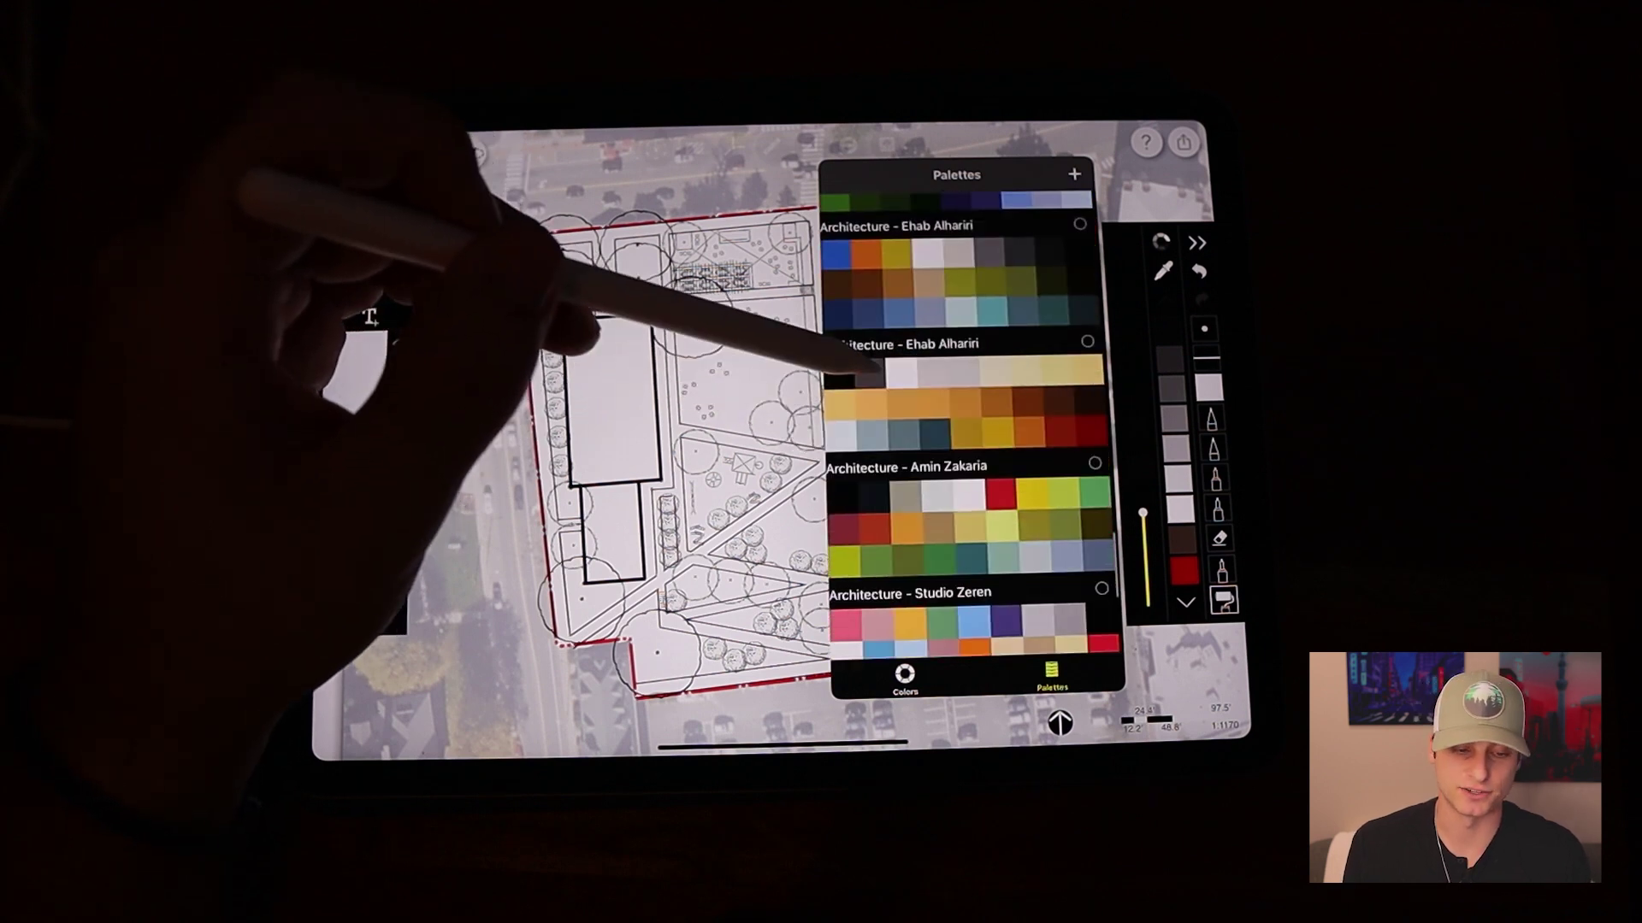
scroll(847, 513, up, 5)
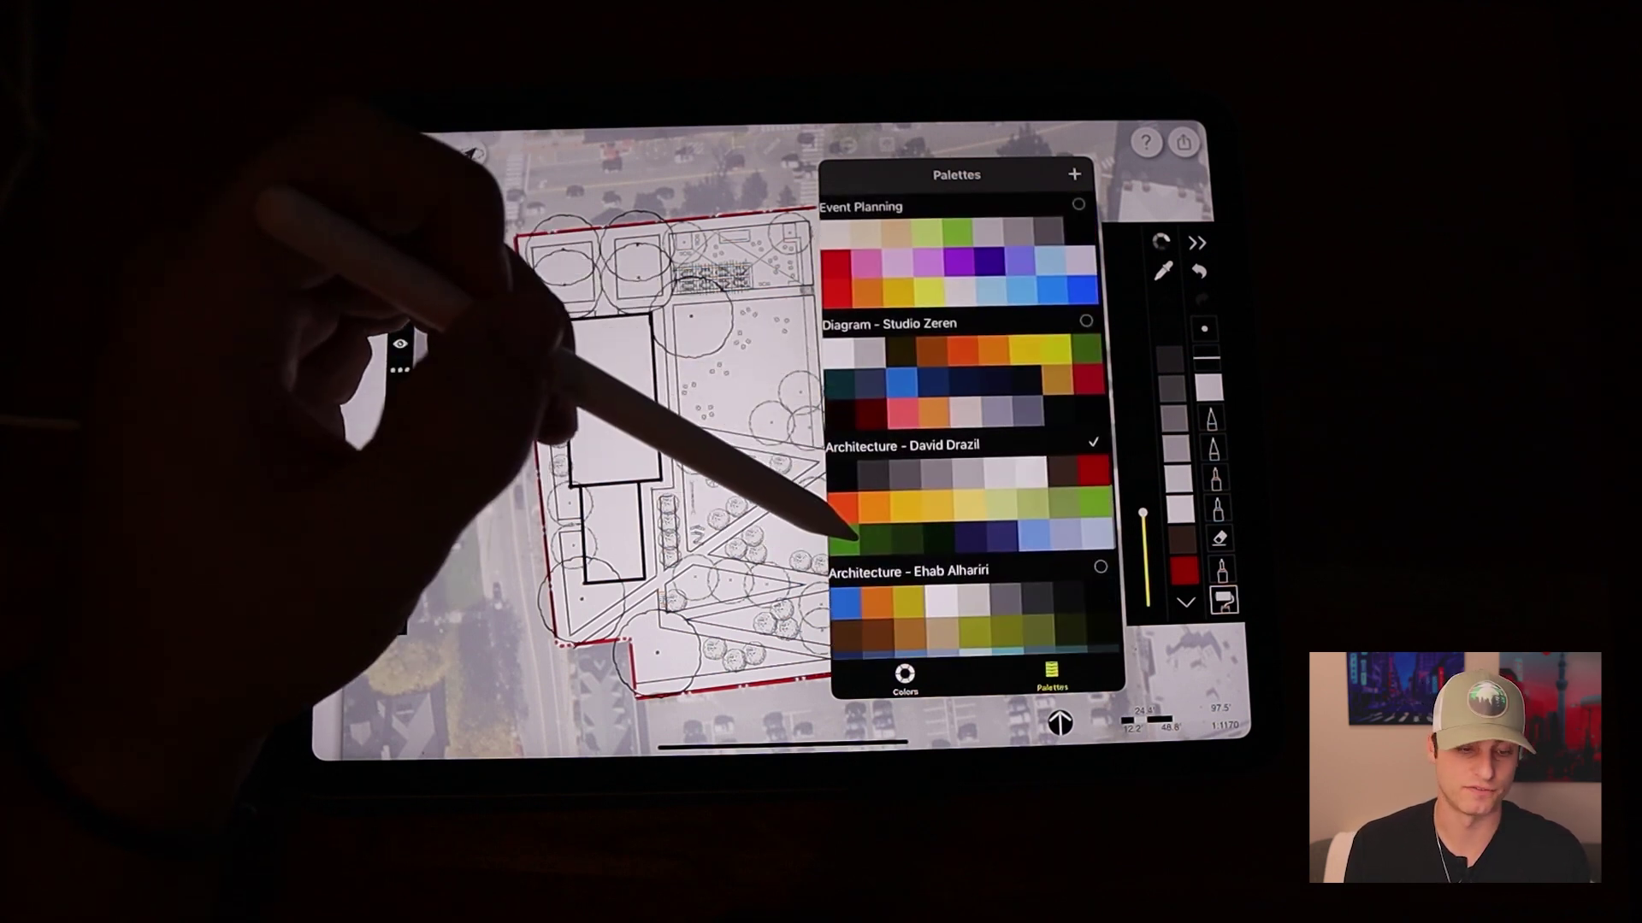
scroll(850, 536, down, 3)
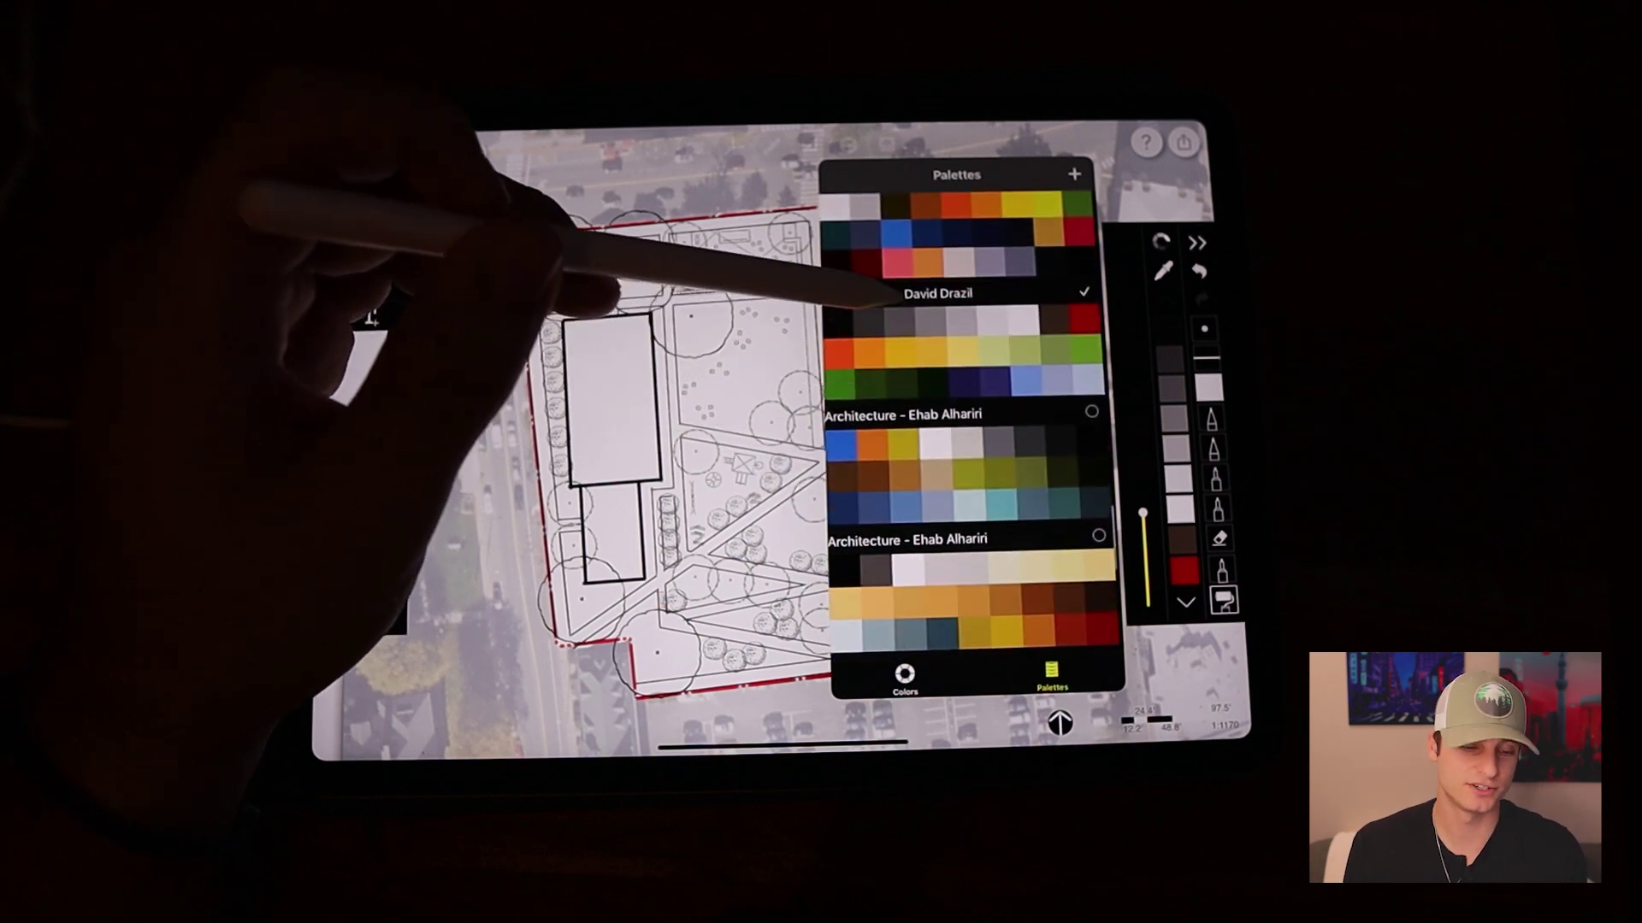
click(1104, 148)
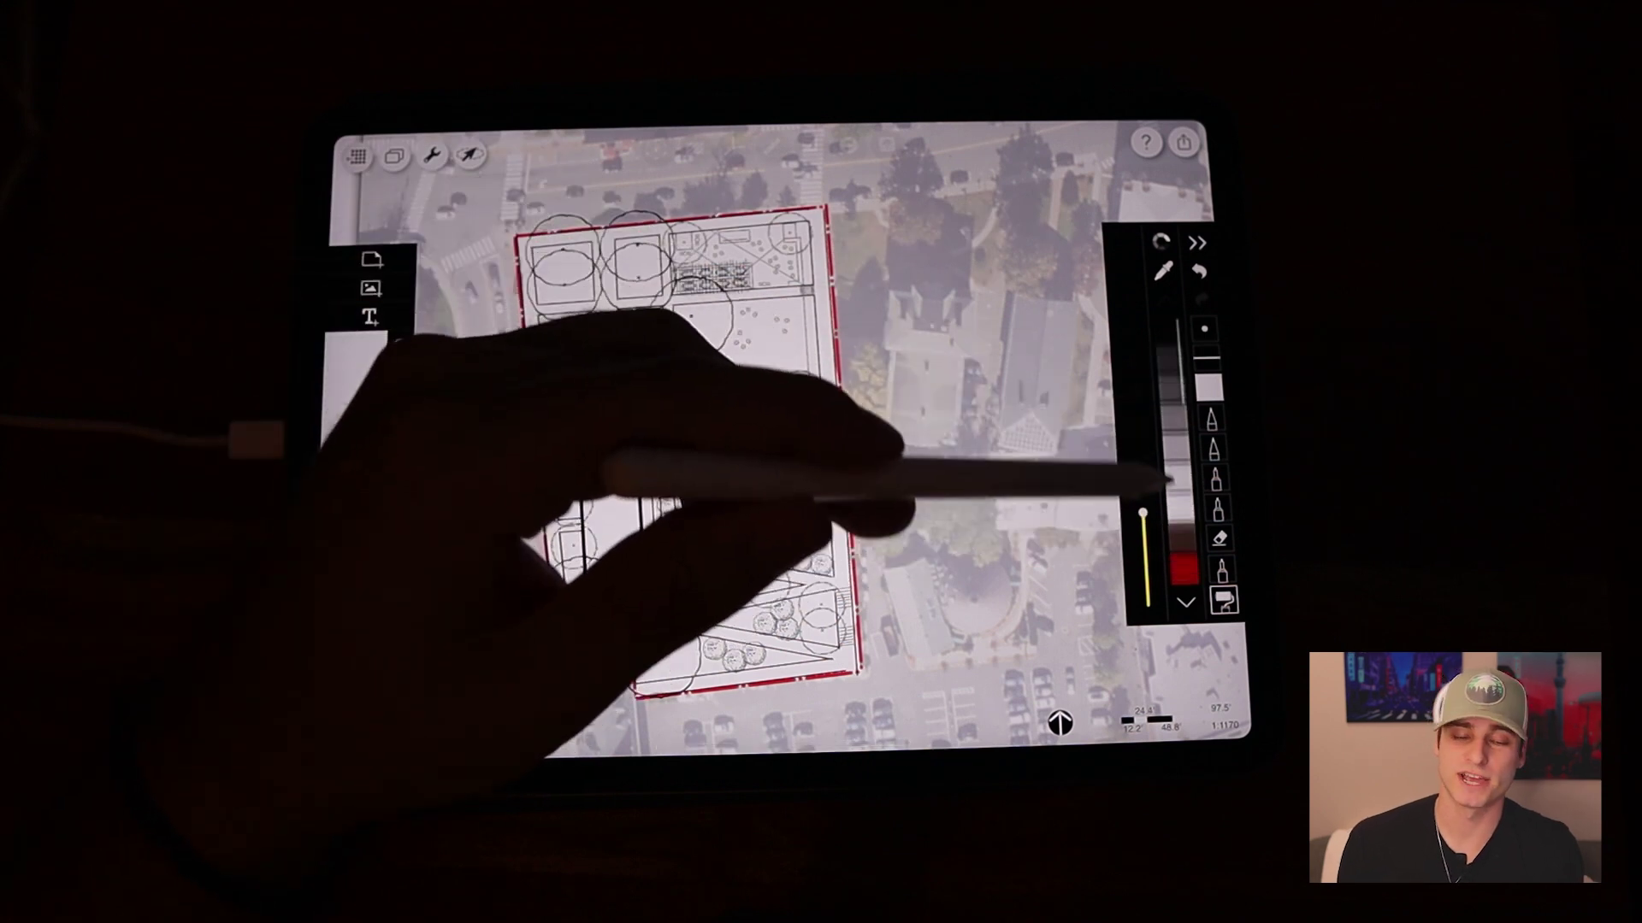
mouse_move(1170, 481)
mouse_down()
mouse_move(1170, 430)
mouse_move(1173, 472)
mouse_up()
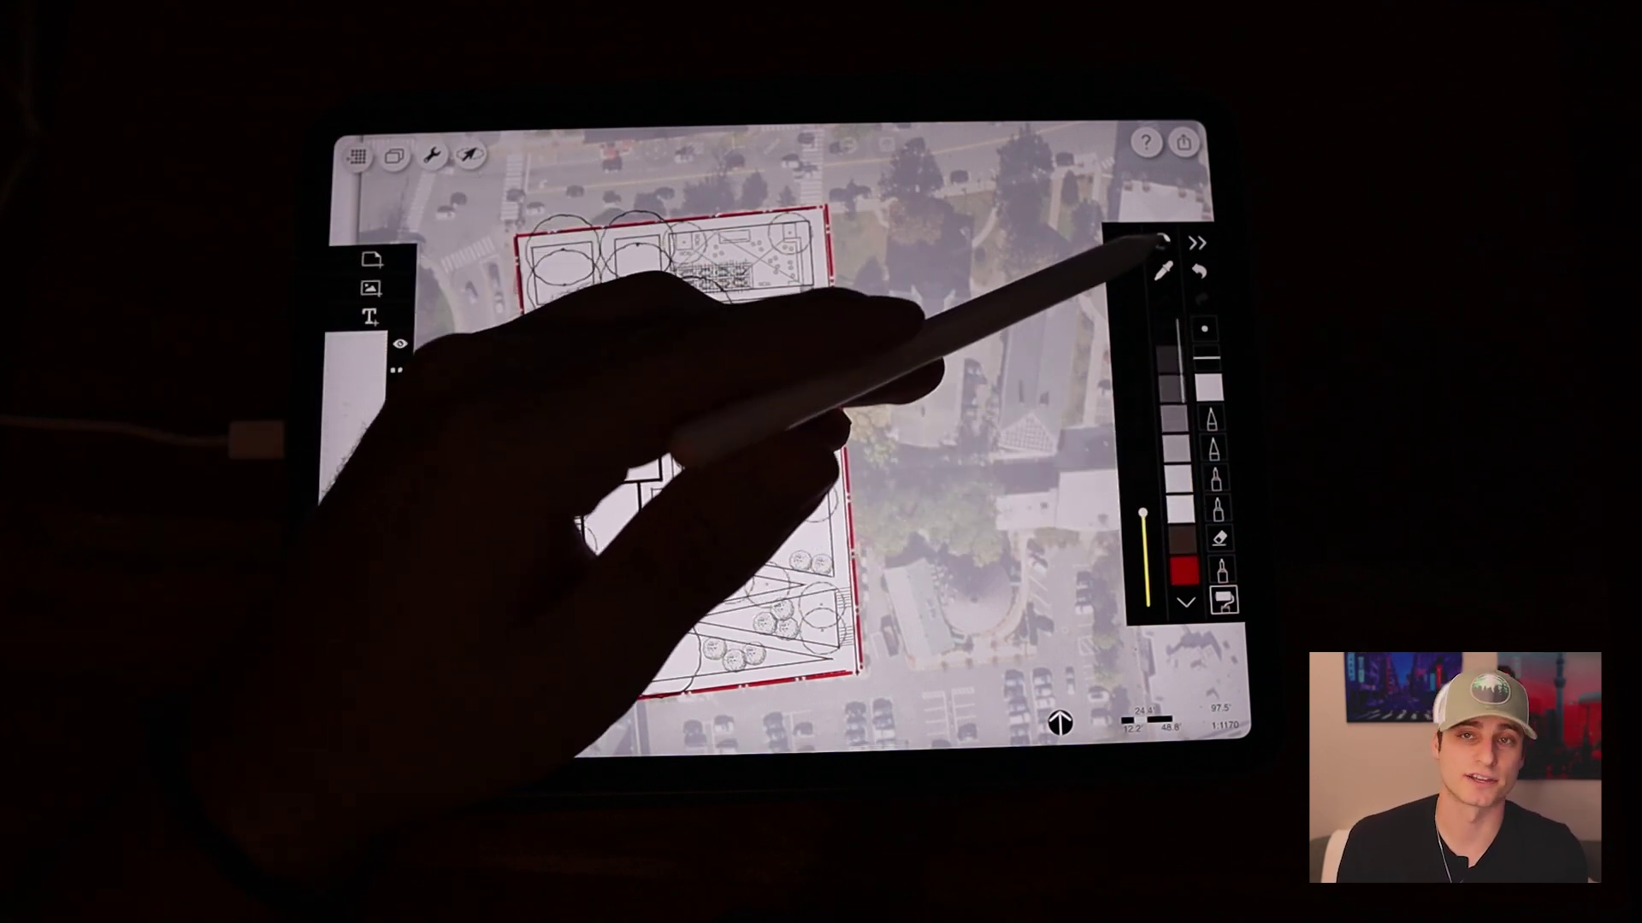
click(1170, 336)
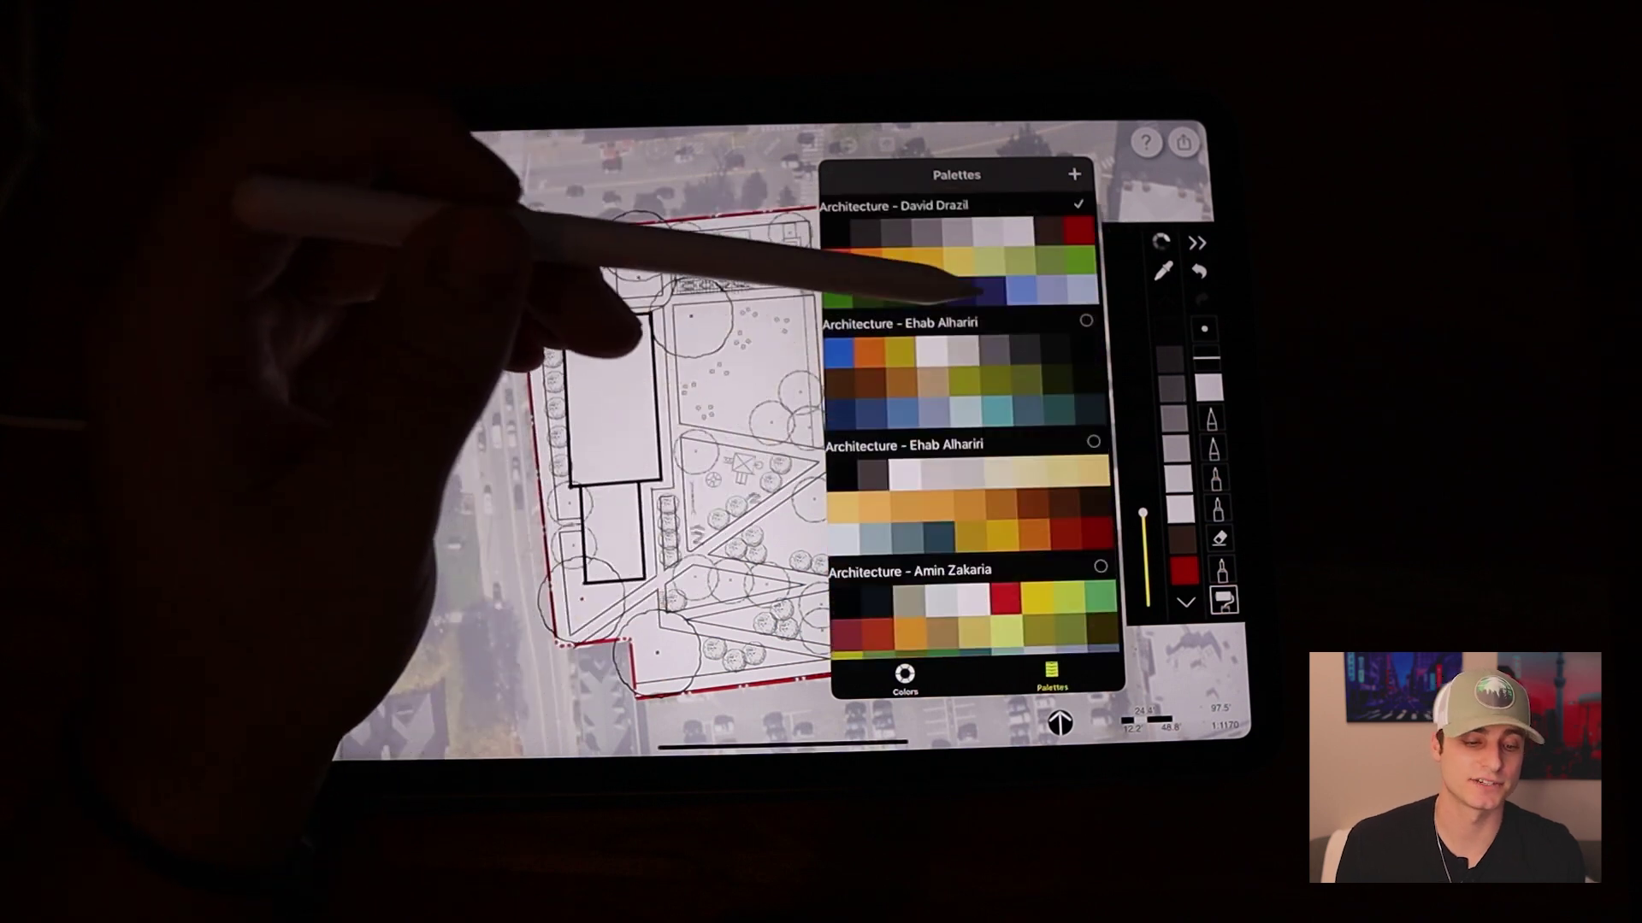
drag(942, 344, 936, 500)
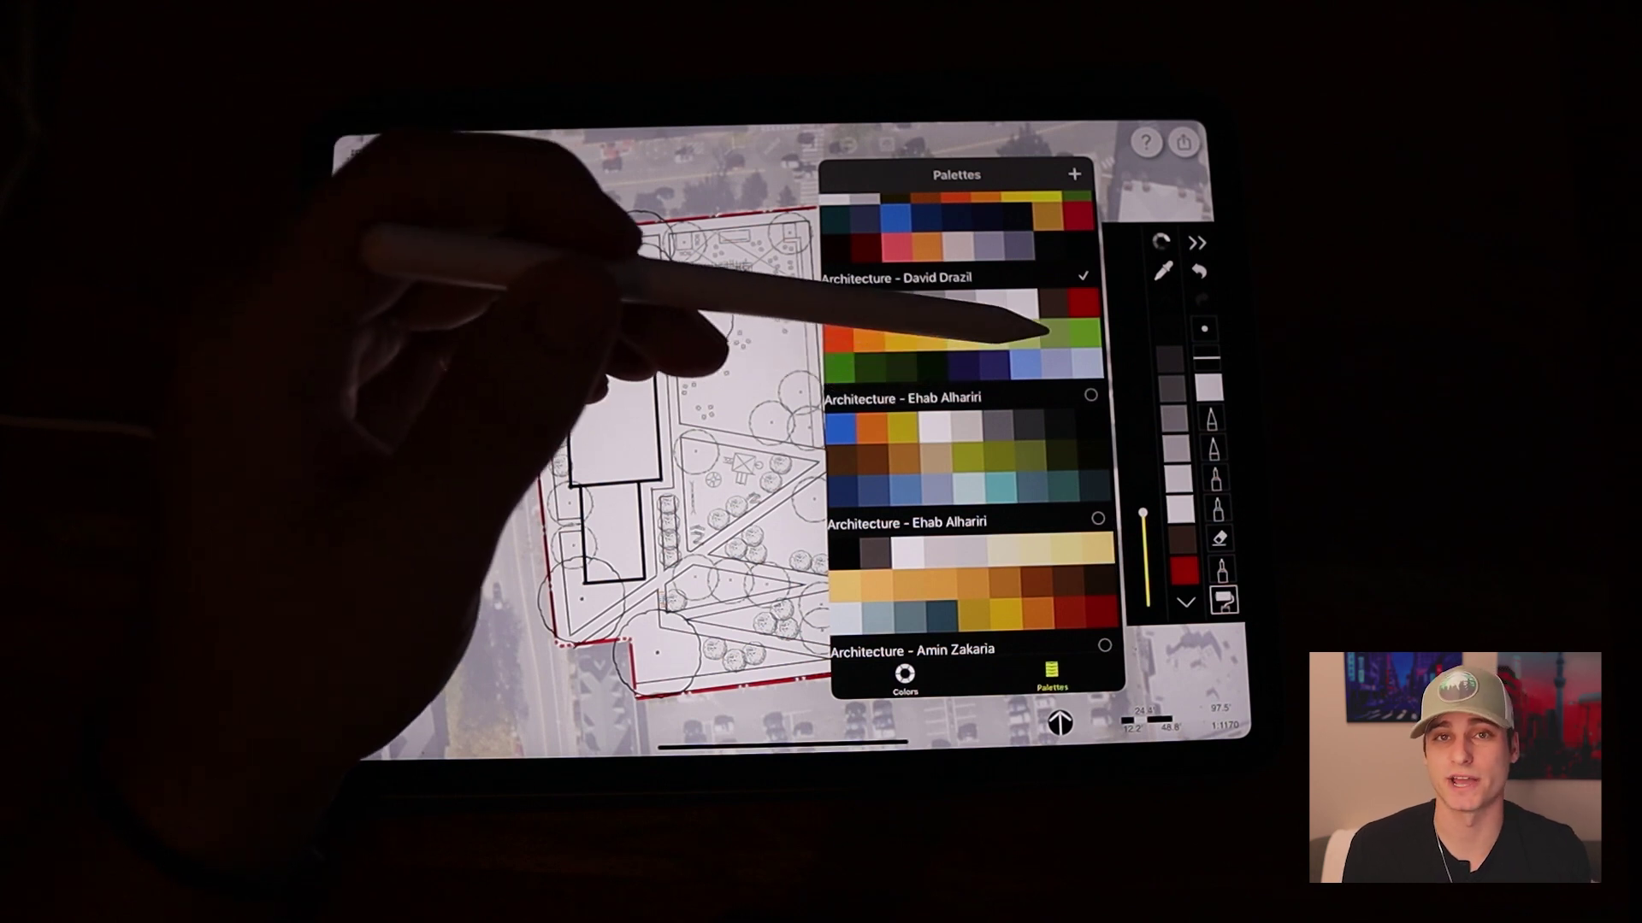
Fill the building footprint beige from the architecture colour palette.
click(1052, 332)
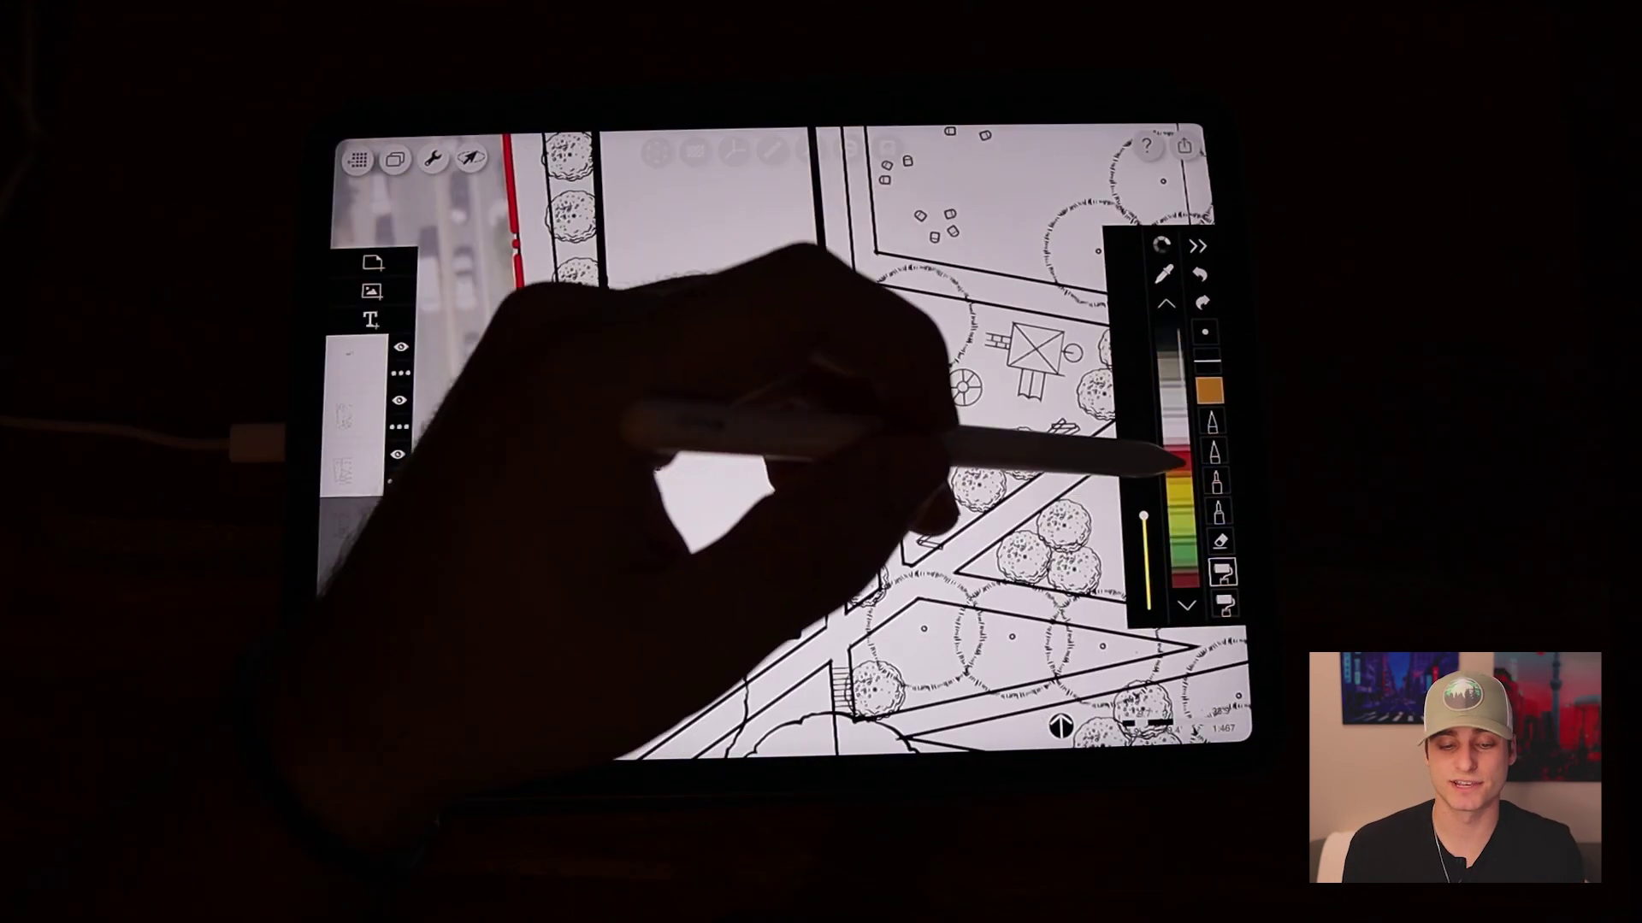
drag(868, 518, 679, 200)
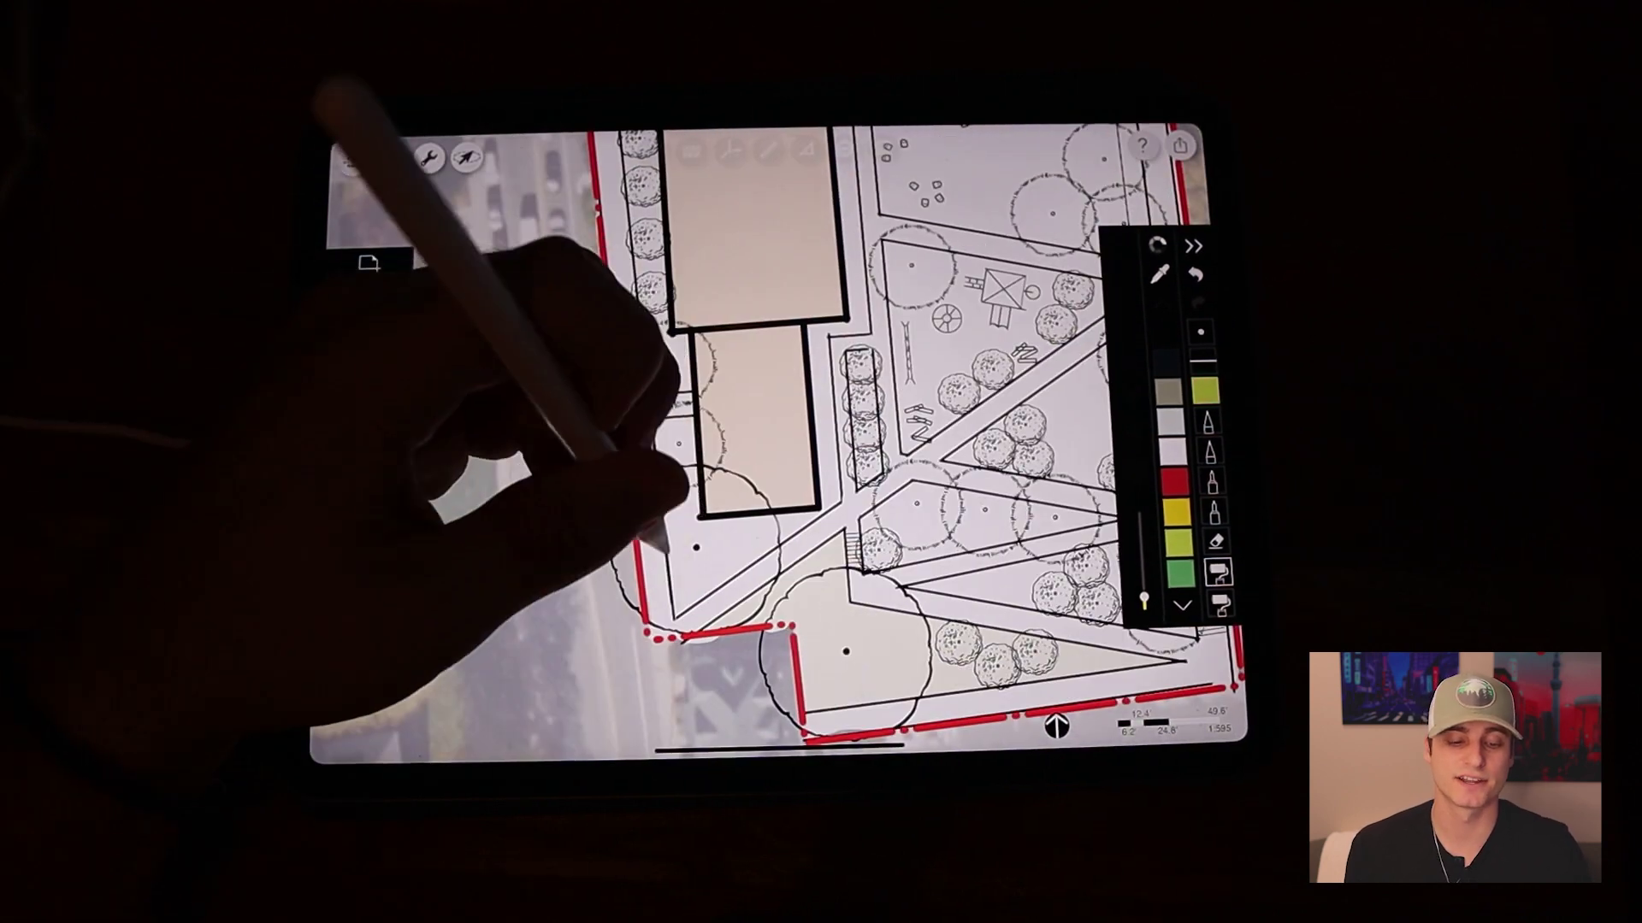
click(693, 507)
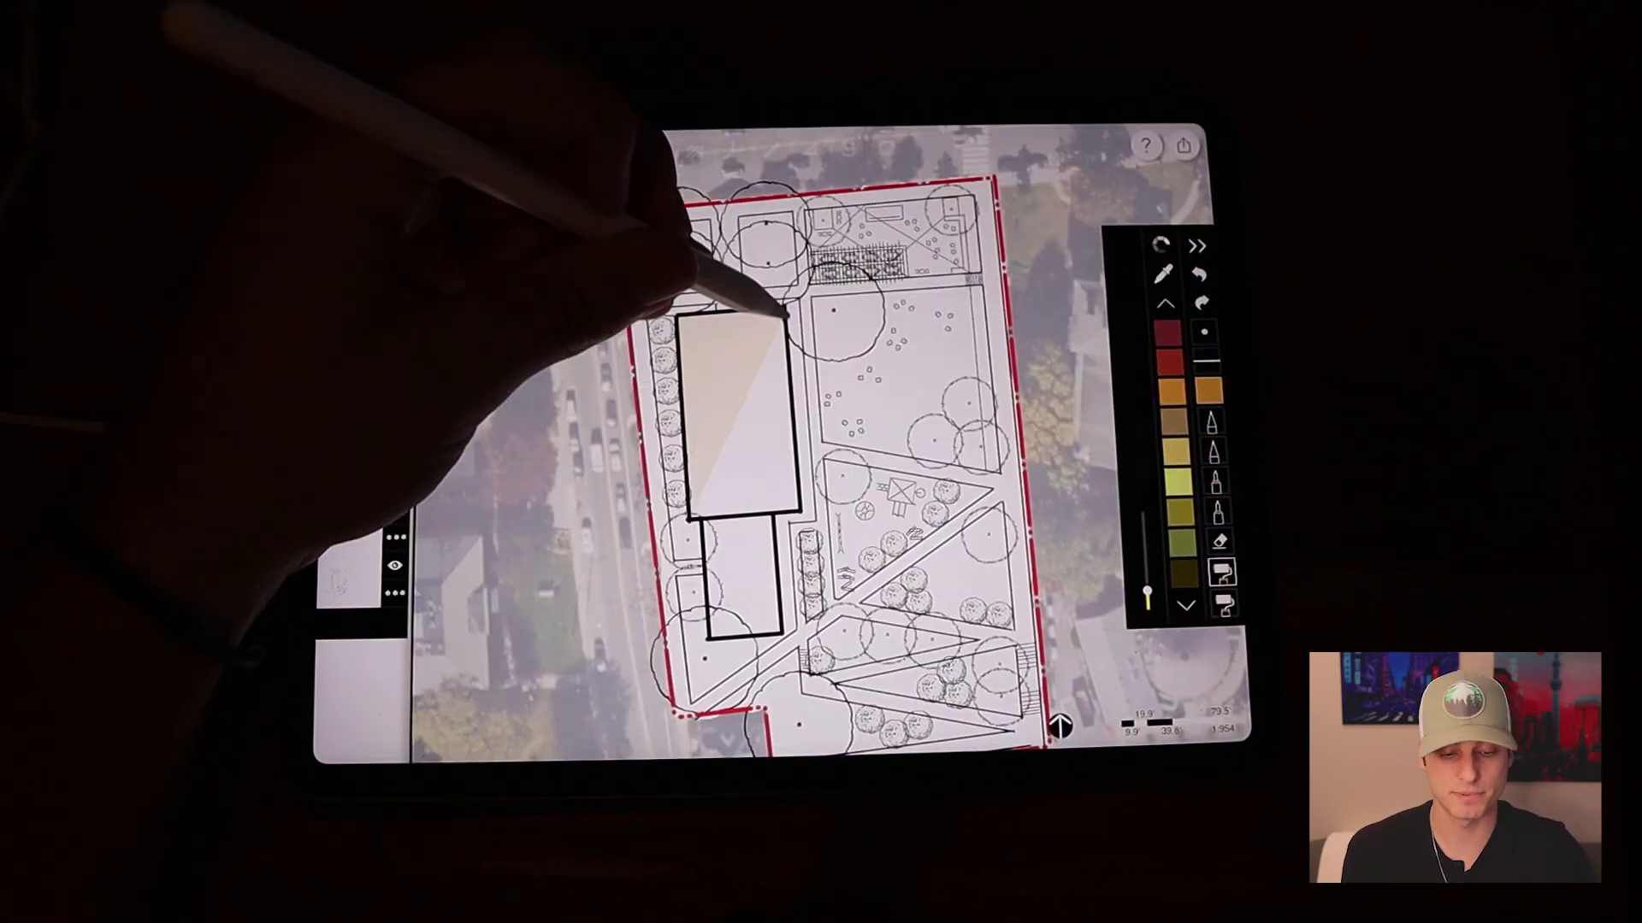
drag(660, 276, 732, 356)
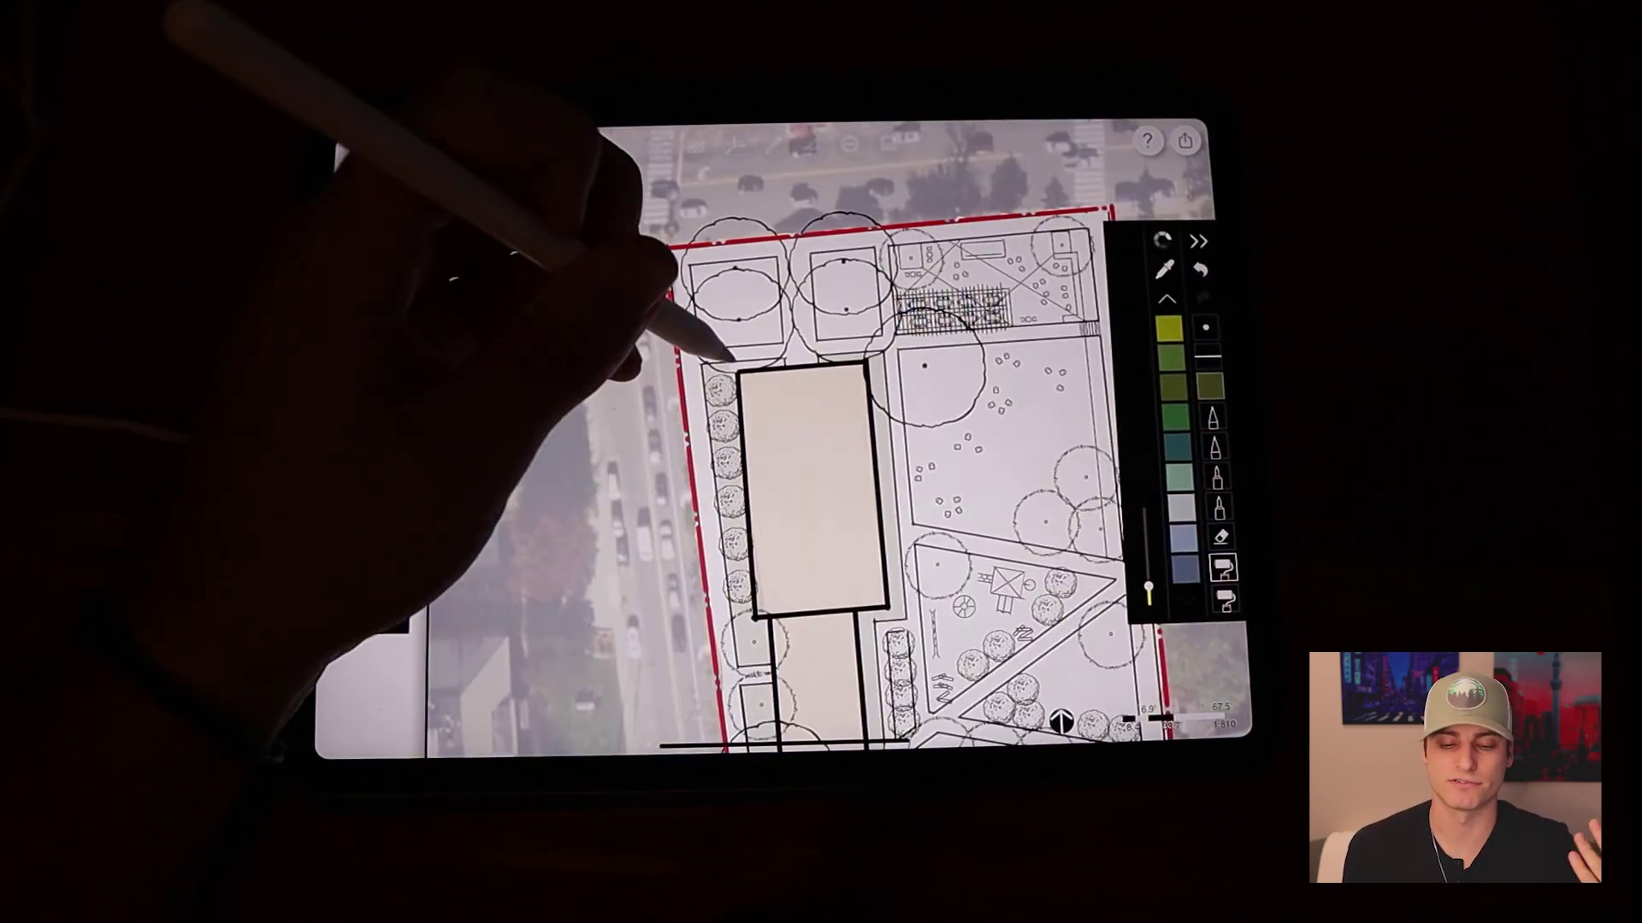
scroll(795, 617, up, 5)
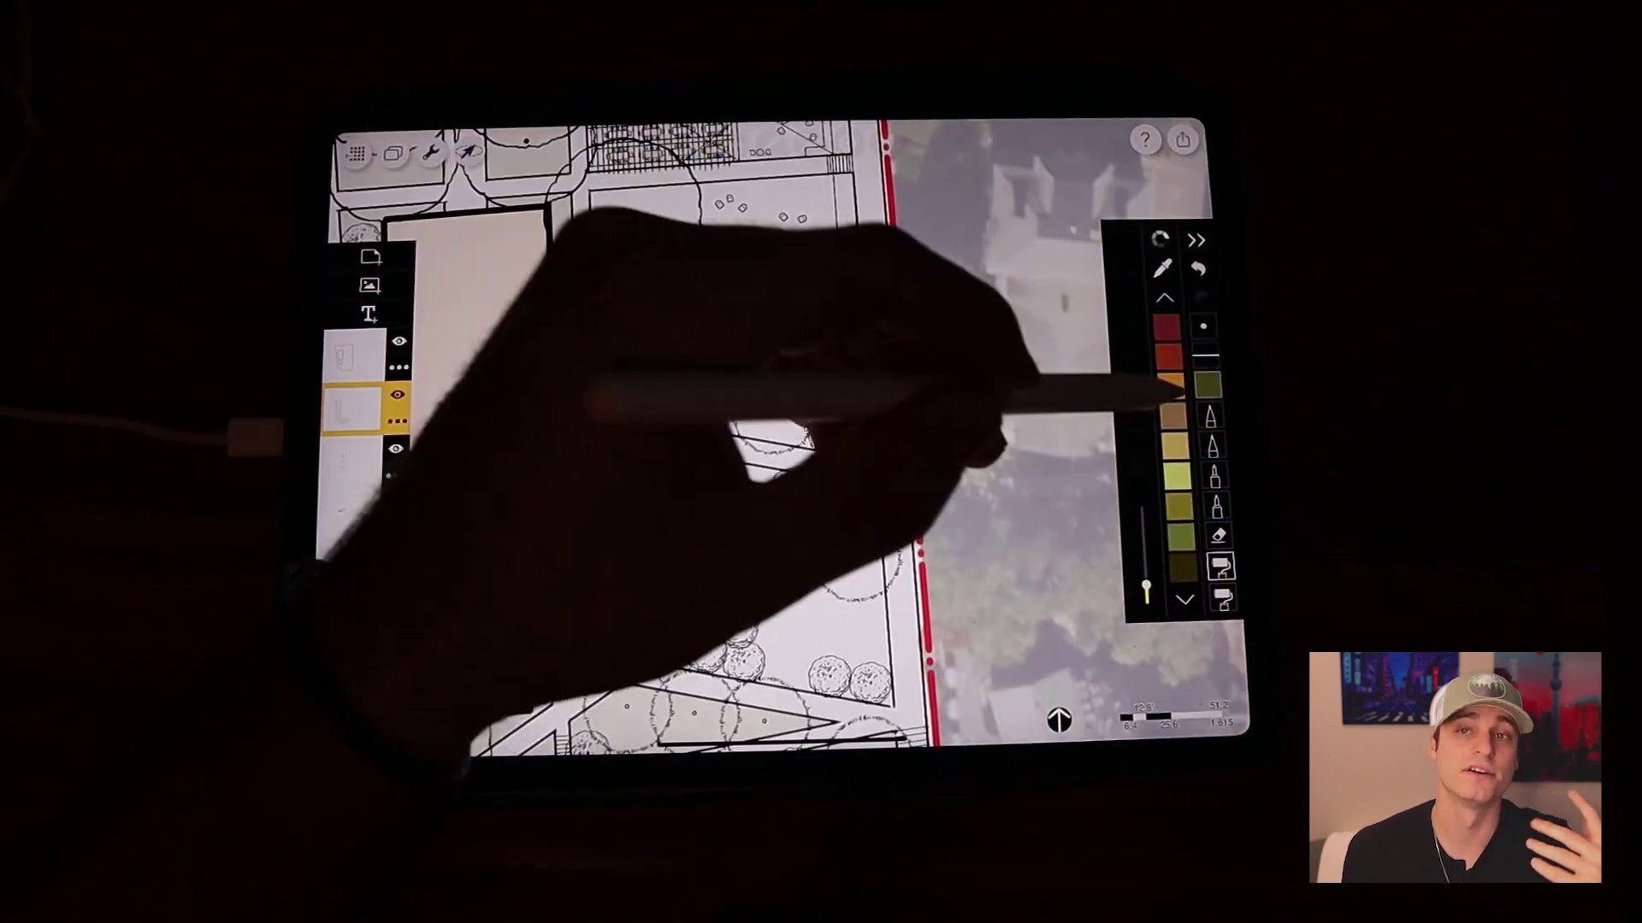
scroll(770, 514, up, 5)
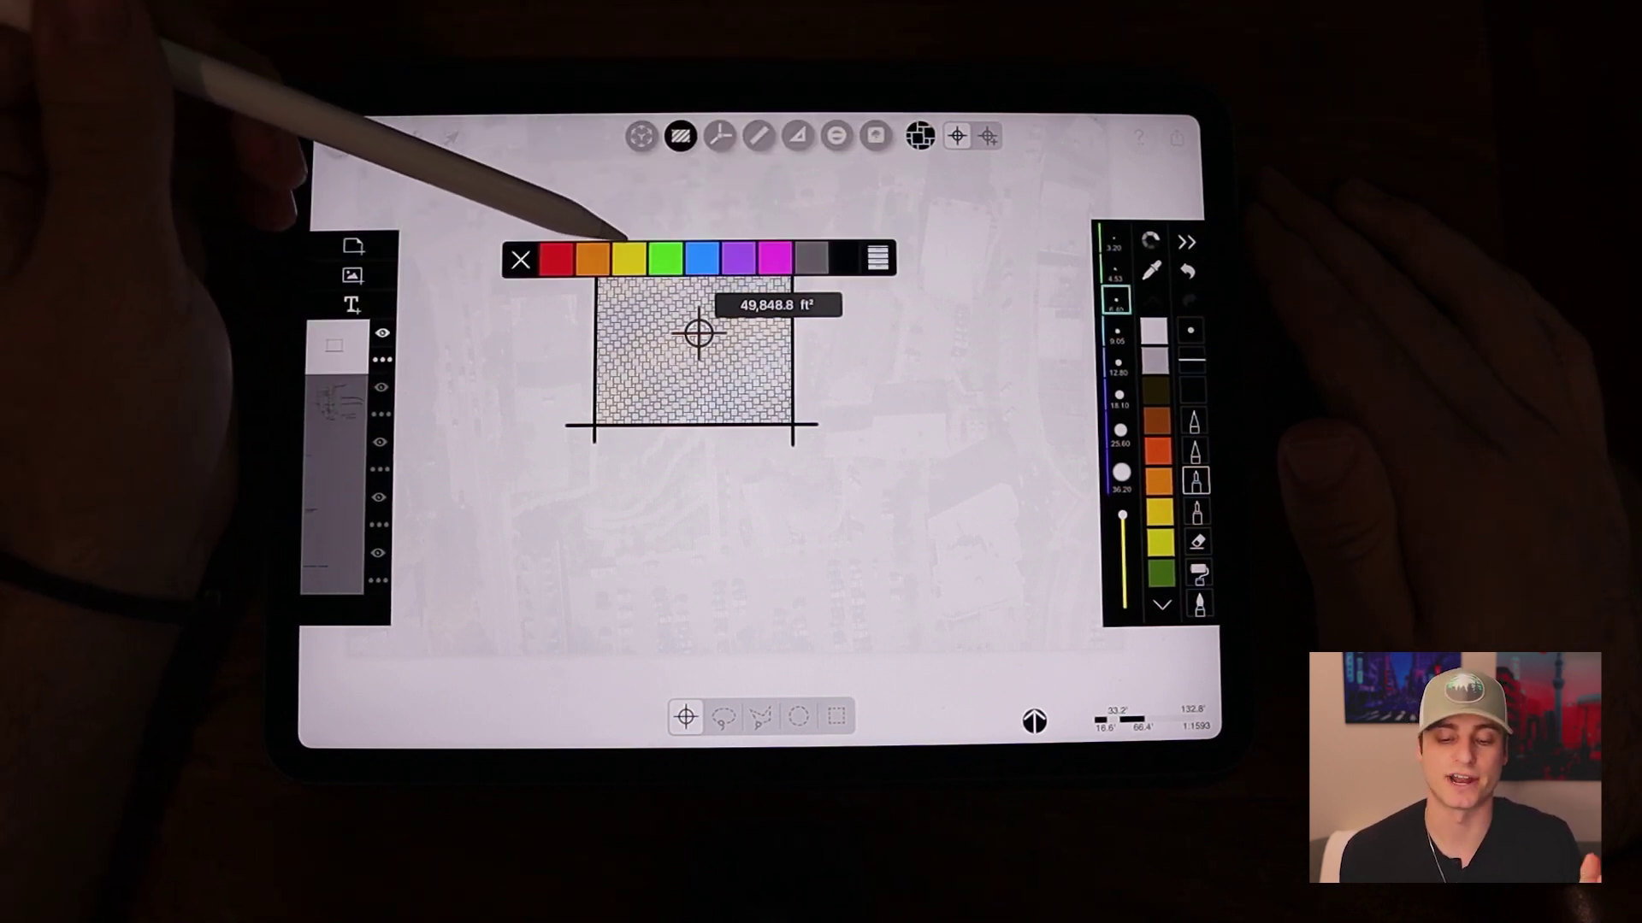
Choose a fill colour, show the building layer, and colour the lower triangular planting beds.
click(626, 259)
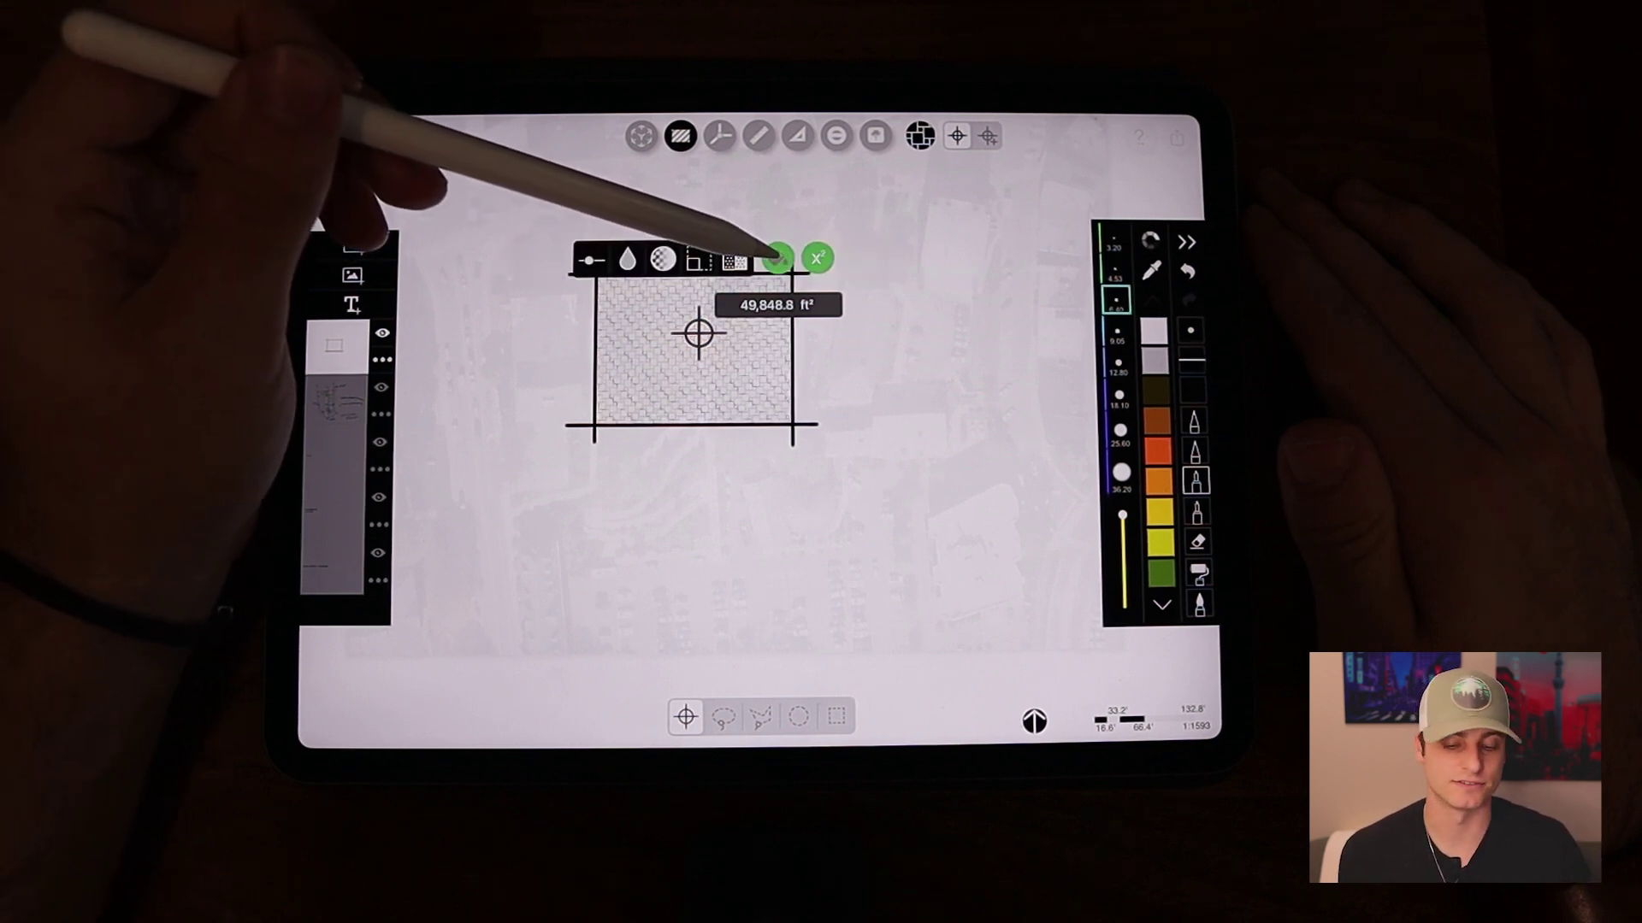
scroll(692, 386, up, 5)
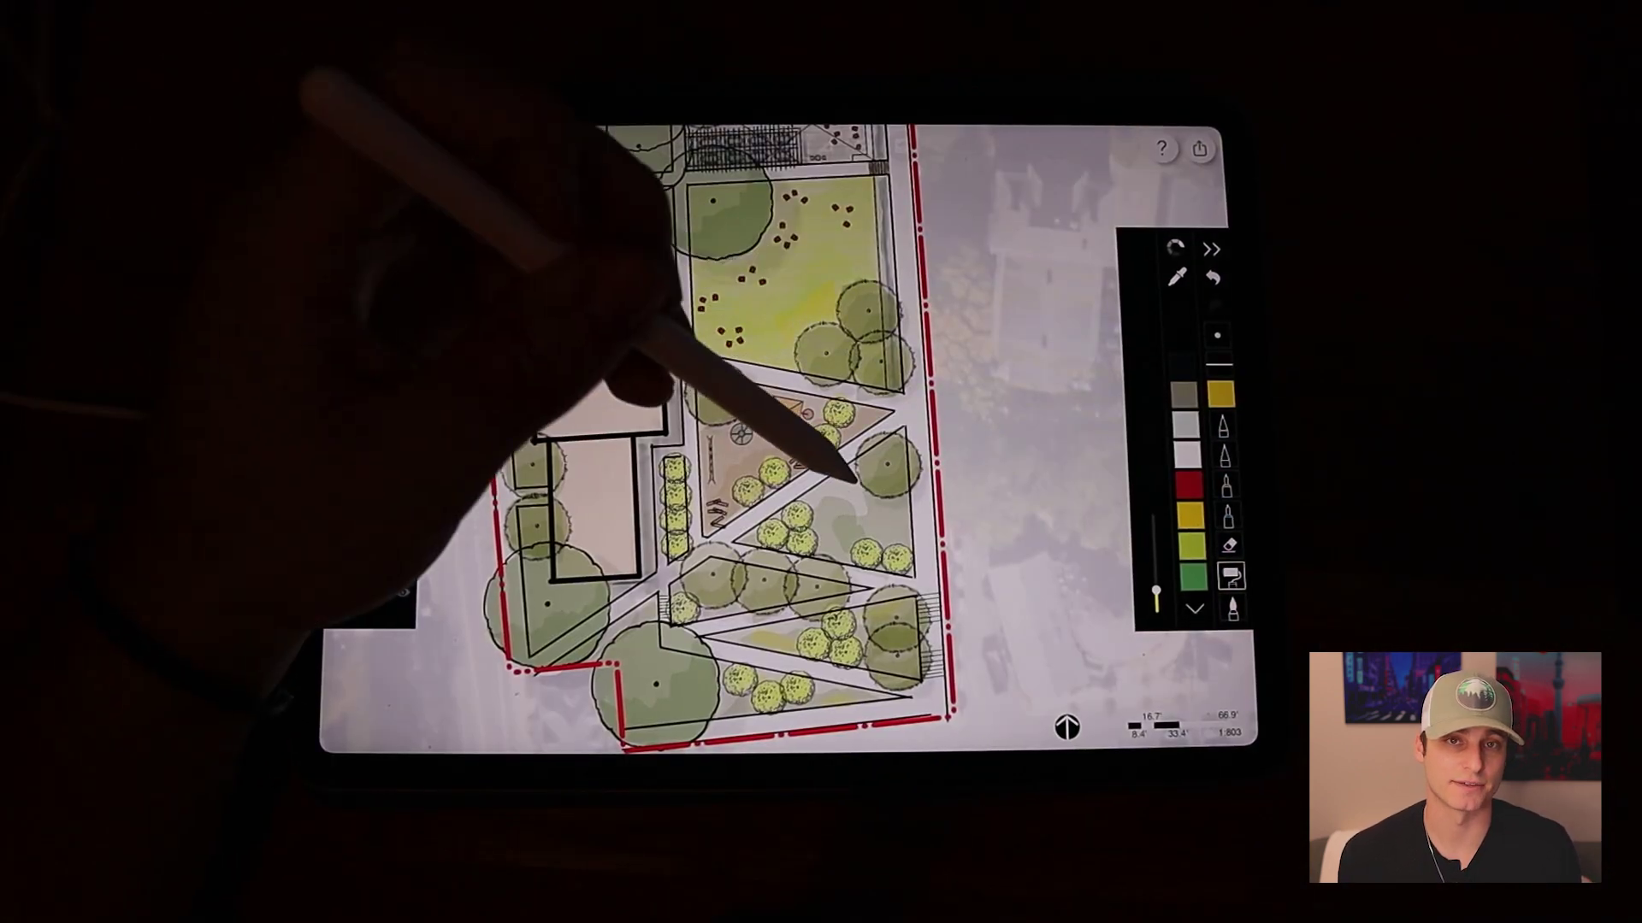
click(1195, 608)
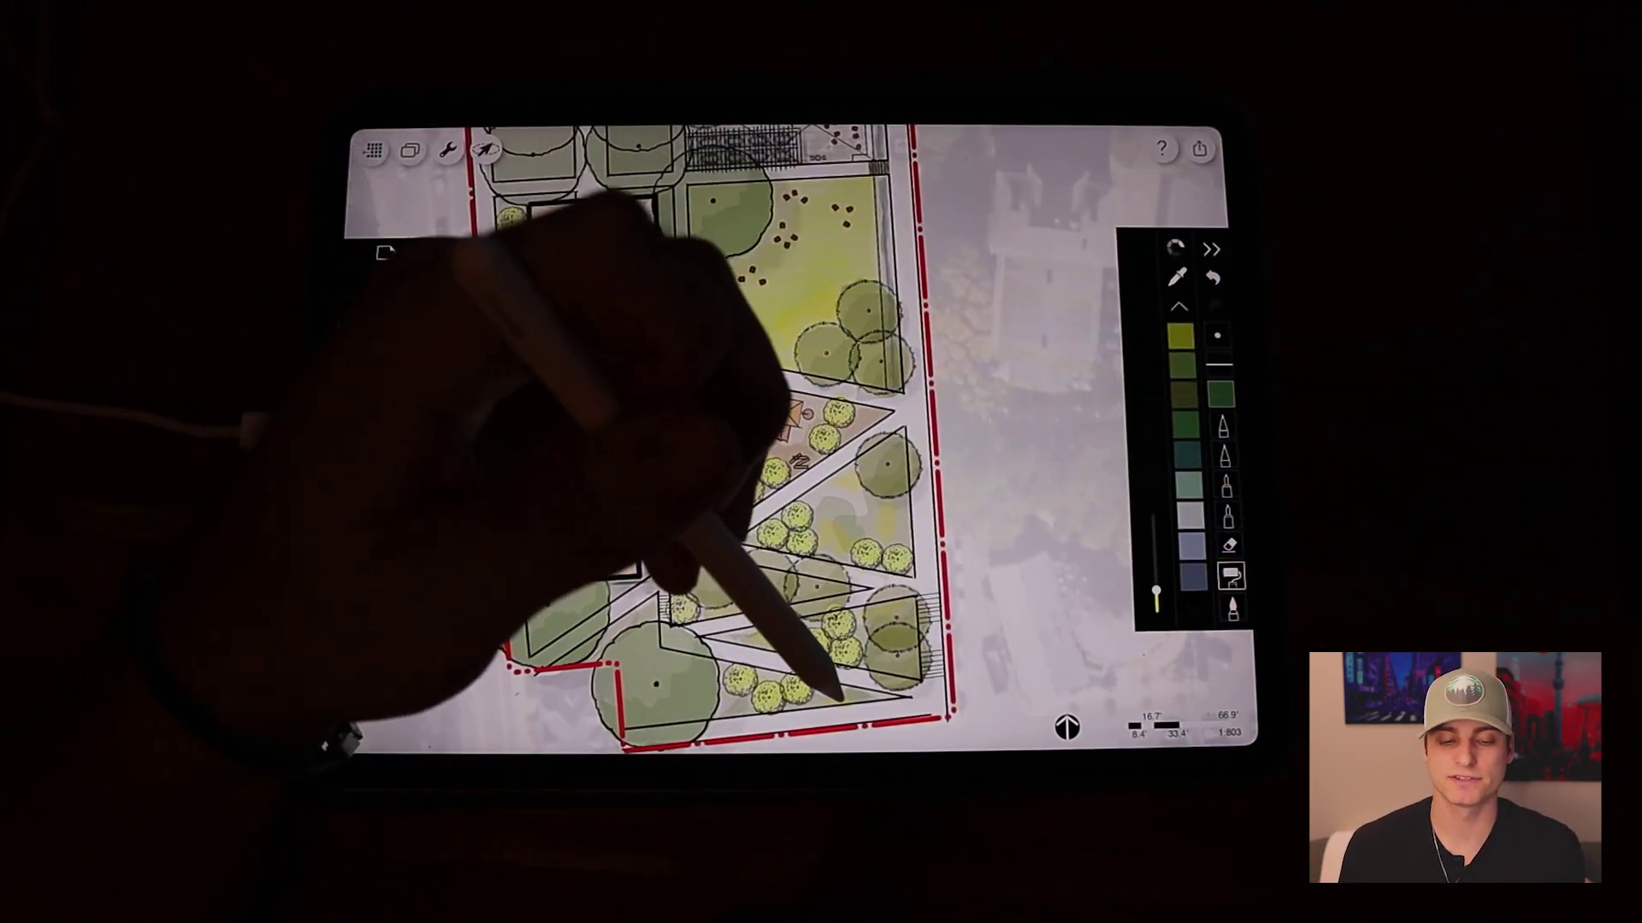
click(385, 437)
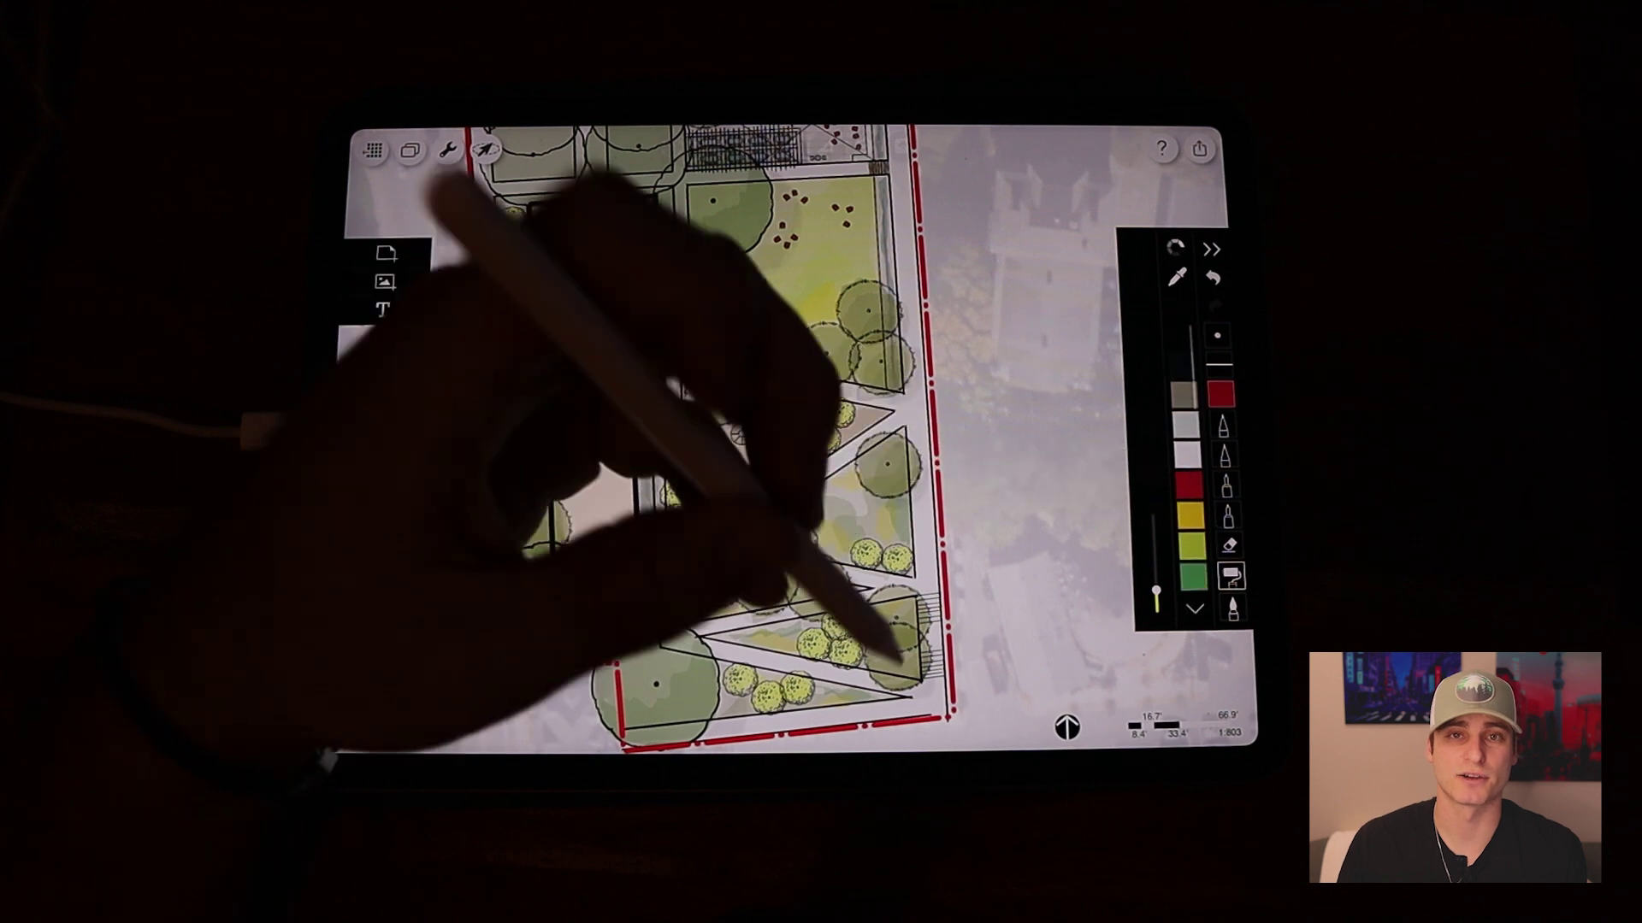
drag(861, 650, 762, 617)
scroll(809, 436, down, 3)
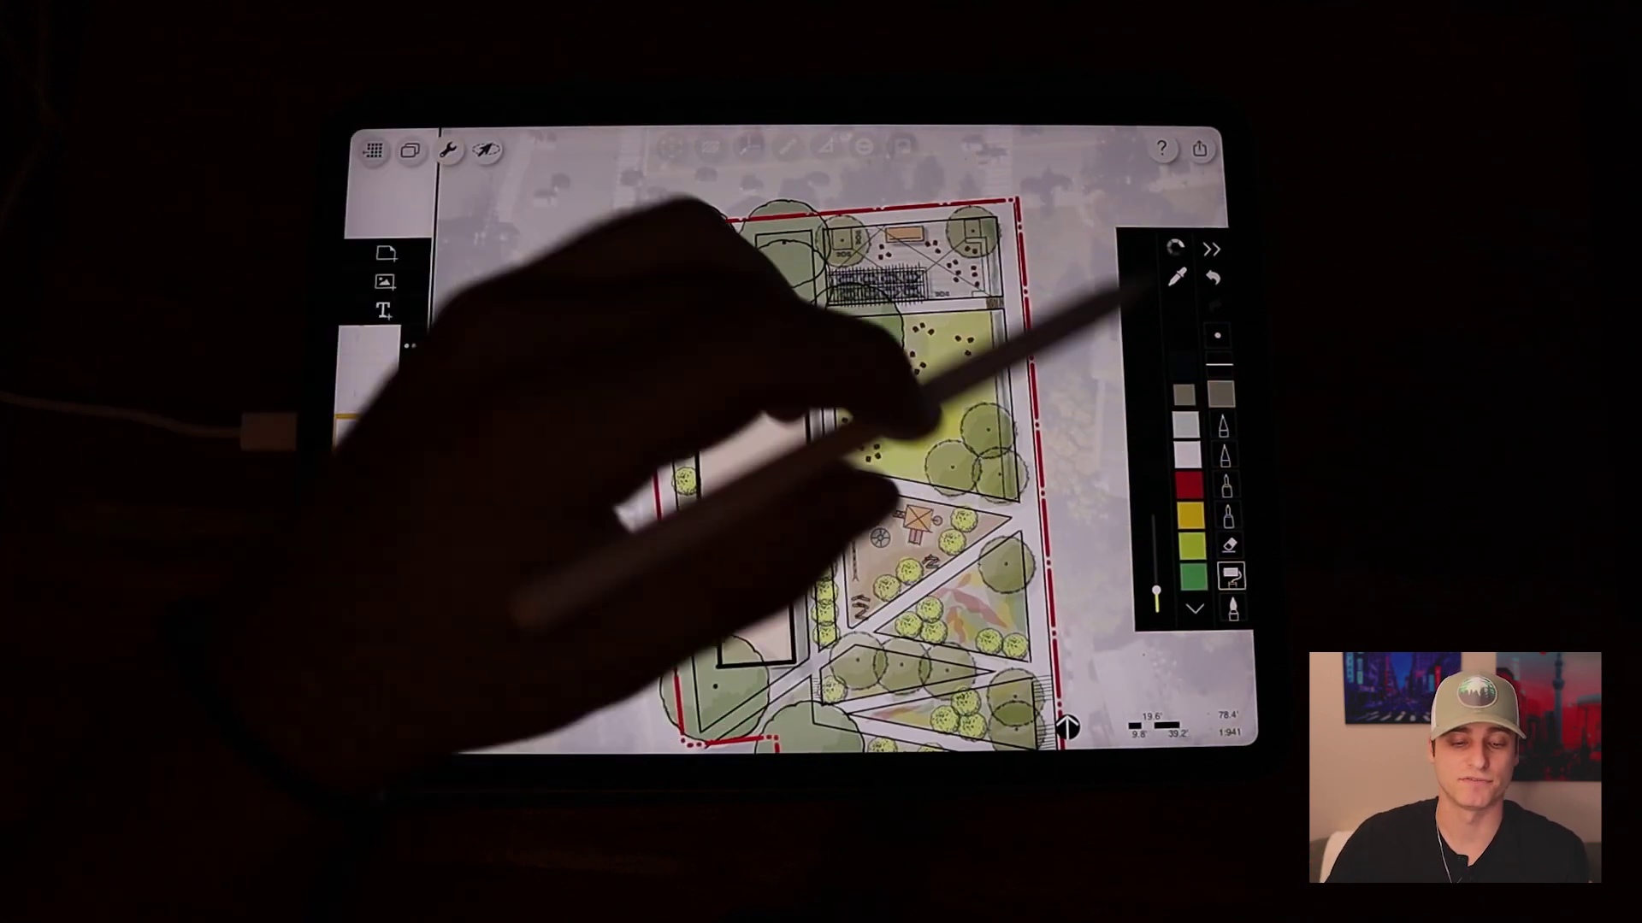
scroll(796, 295, up, 5)
scroll(770, 437, down, 5)
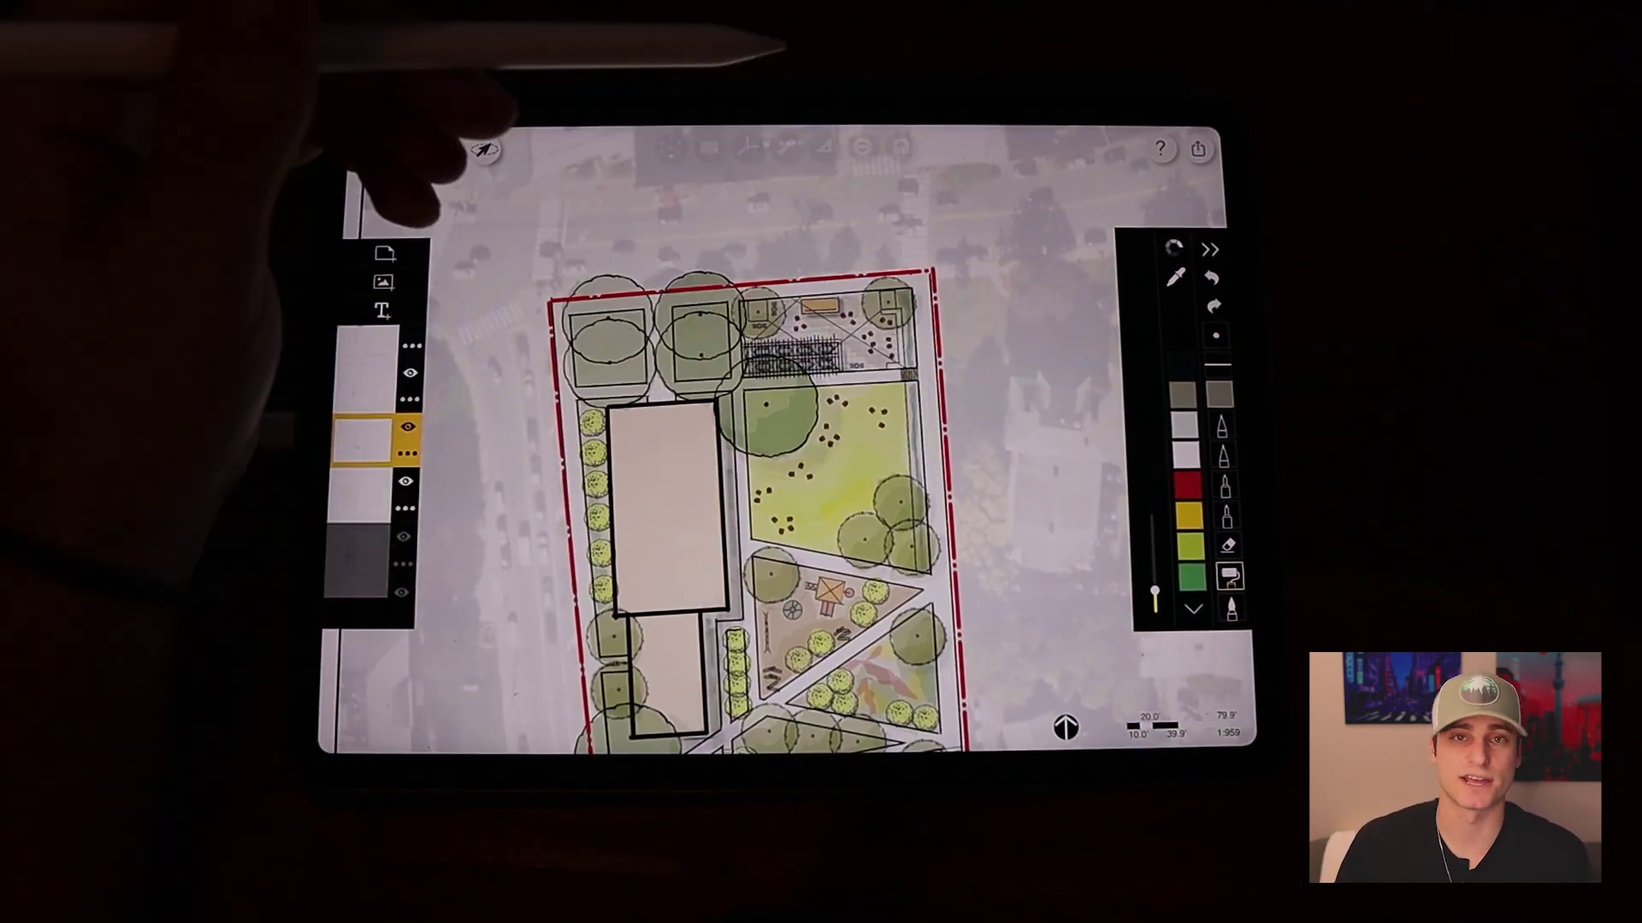
scroll(770, 436, up, 2)
Undo the stray orange stroke and select the layer to colour on.
key(ctrl+z)
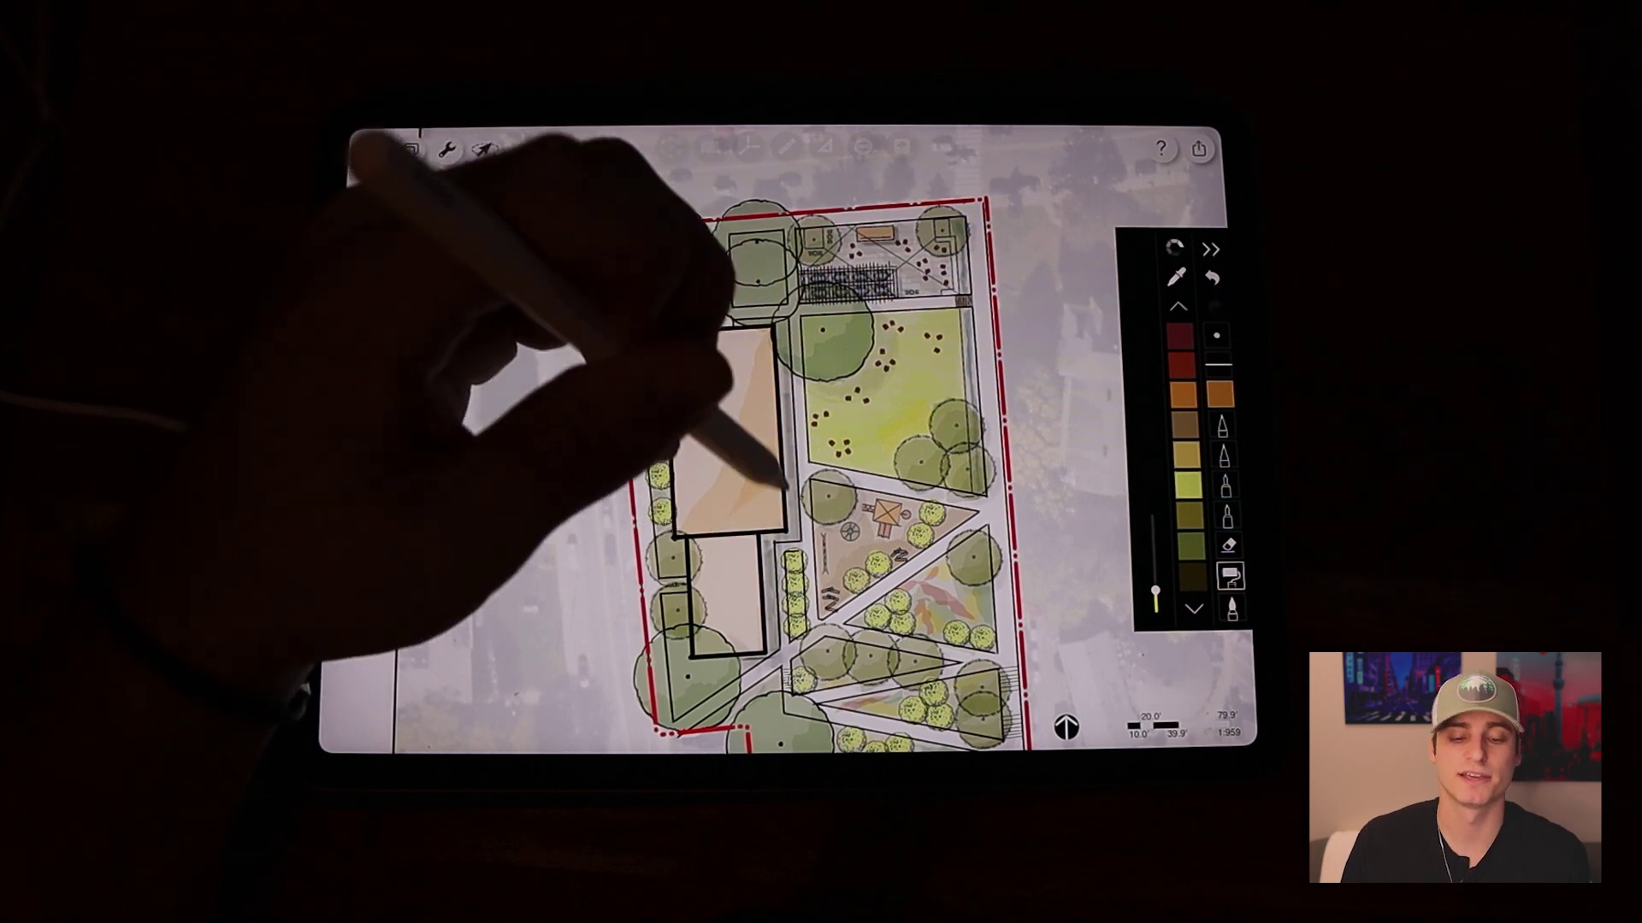
scroll(822, 437, down, 2)
click(412, 148)
click(372, 436)
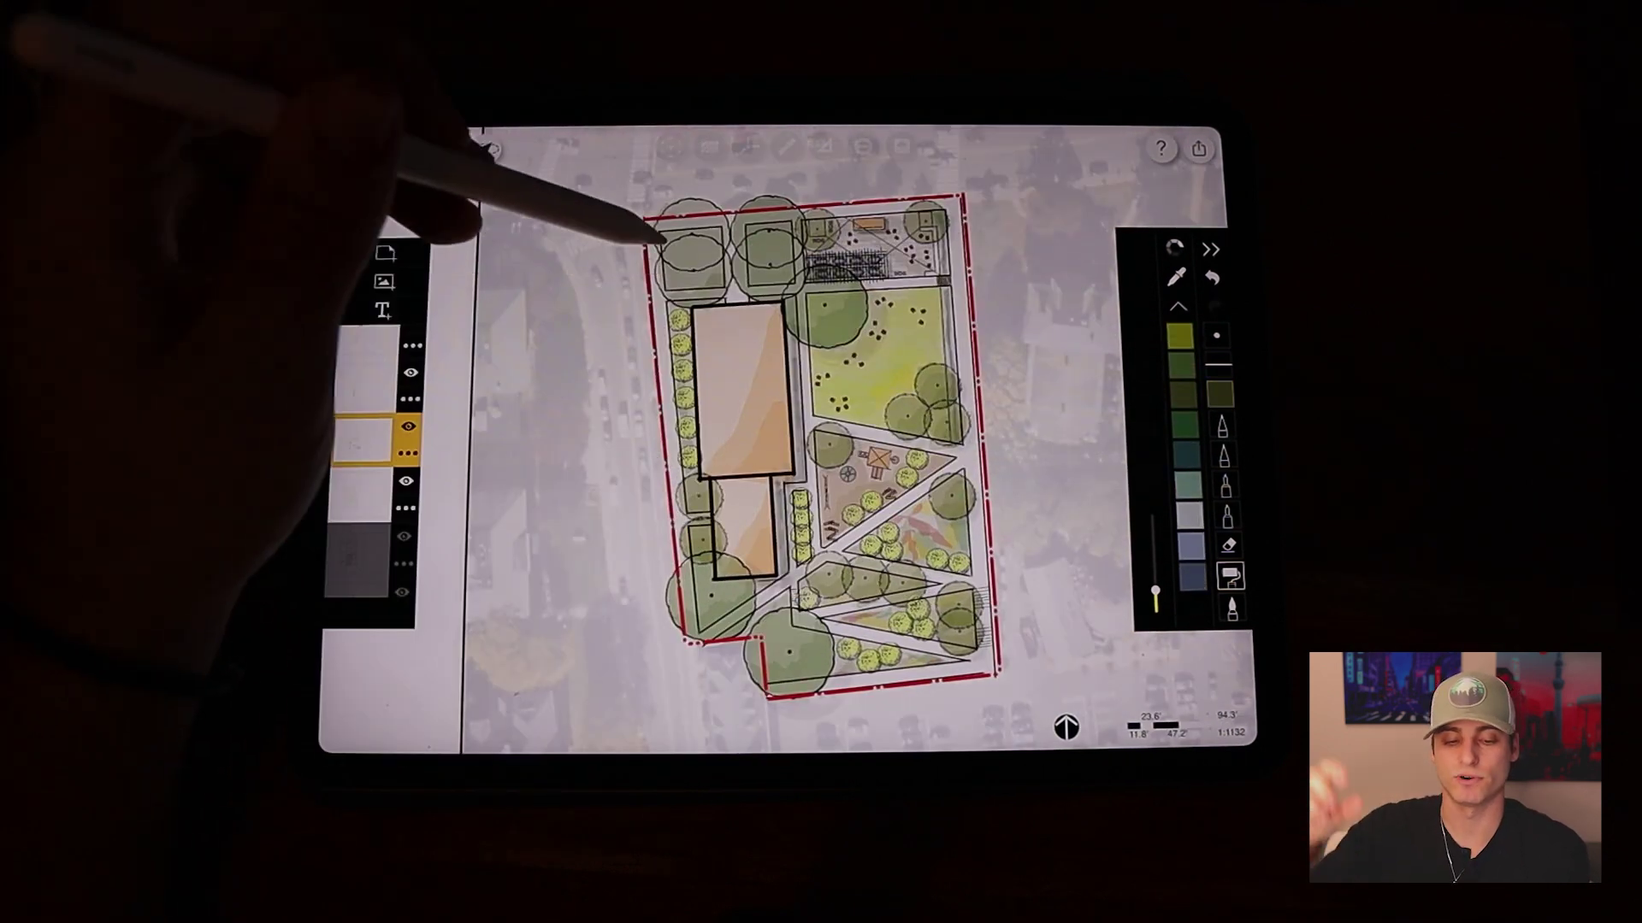
click(391, 424)
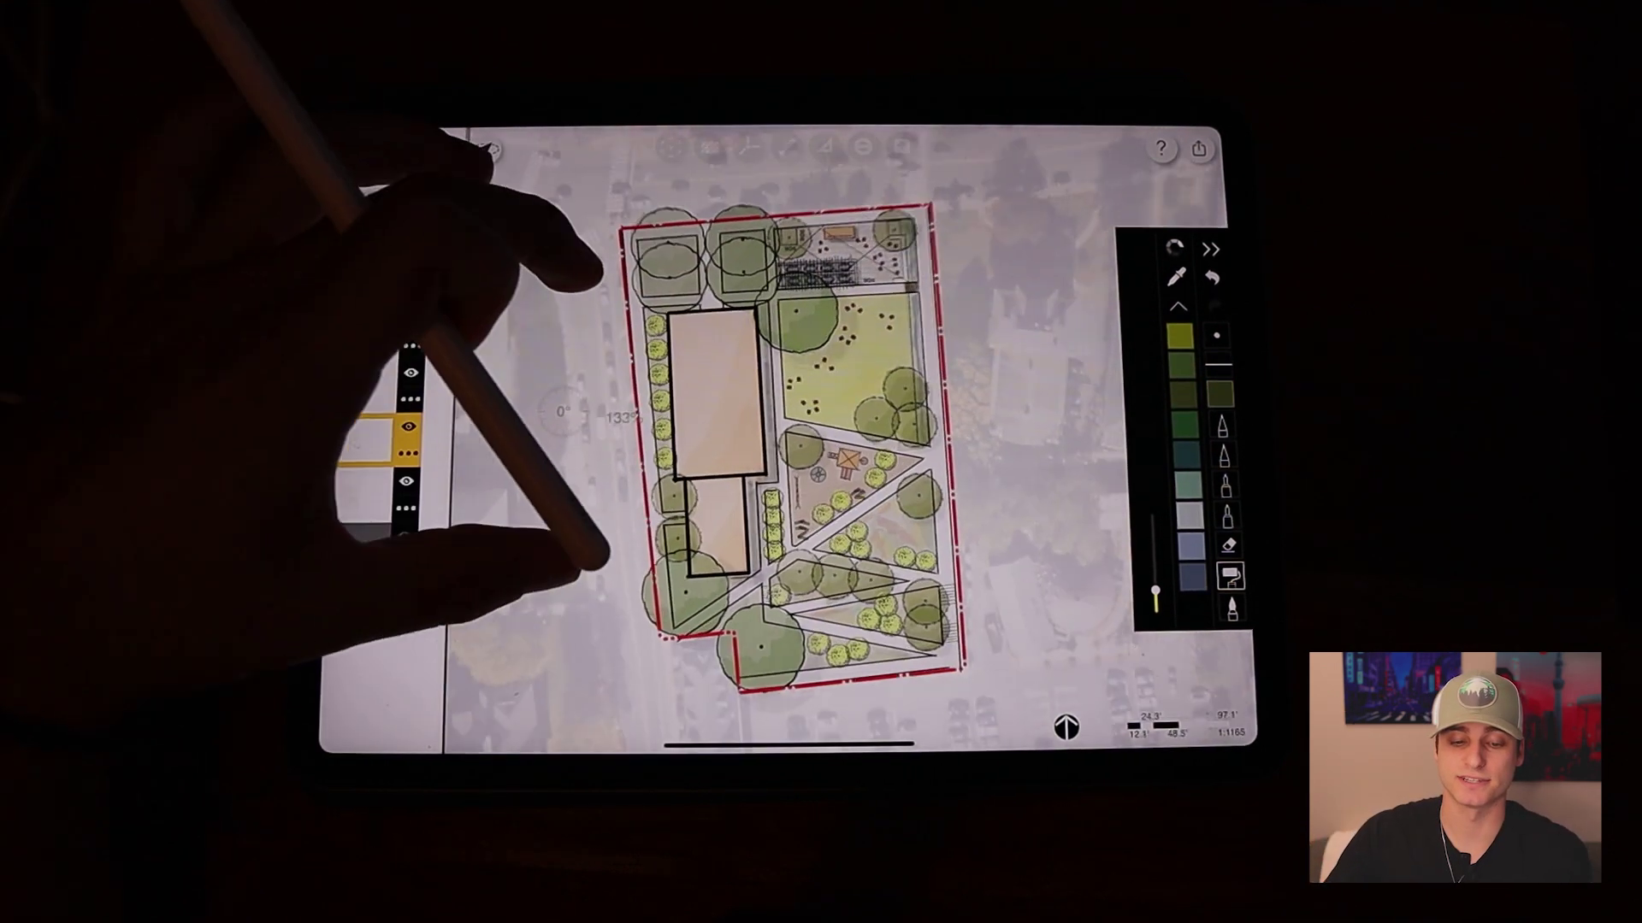
Straighten the plan back to level and hide the tools for a clear view.
drag(654, 224, 641, 238)
click(1136, 511)
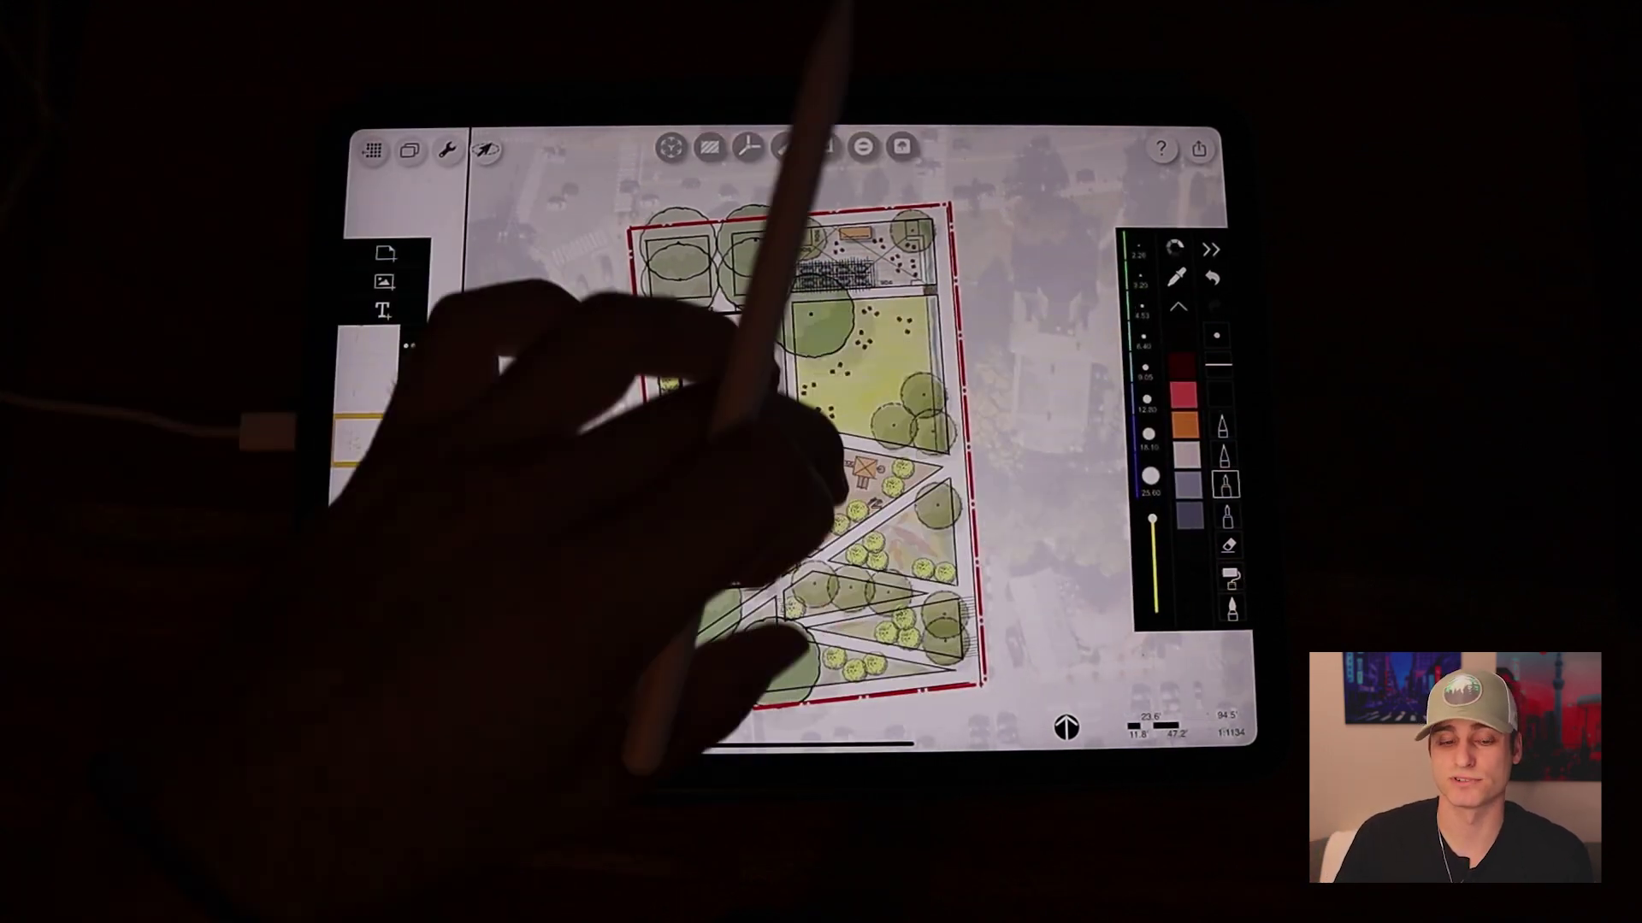
scroll(897, 385, up, 5)
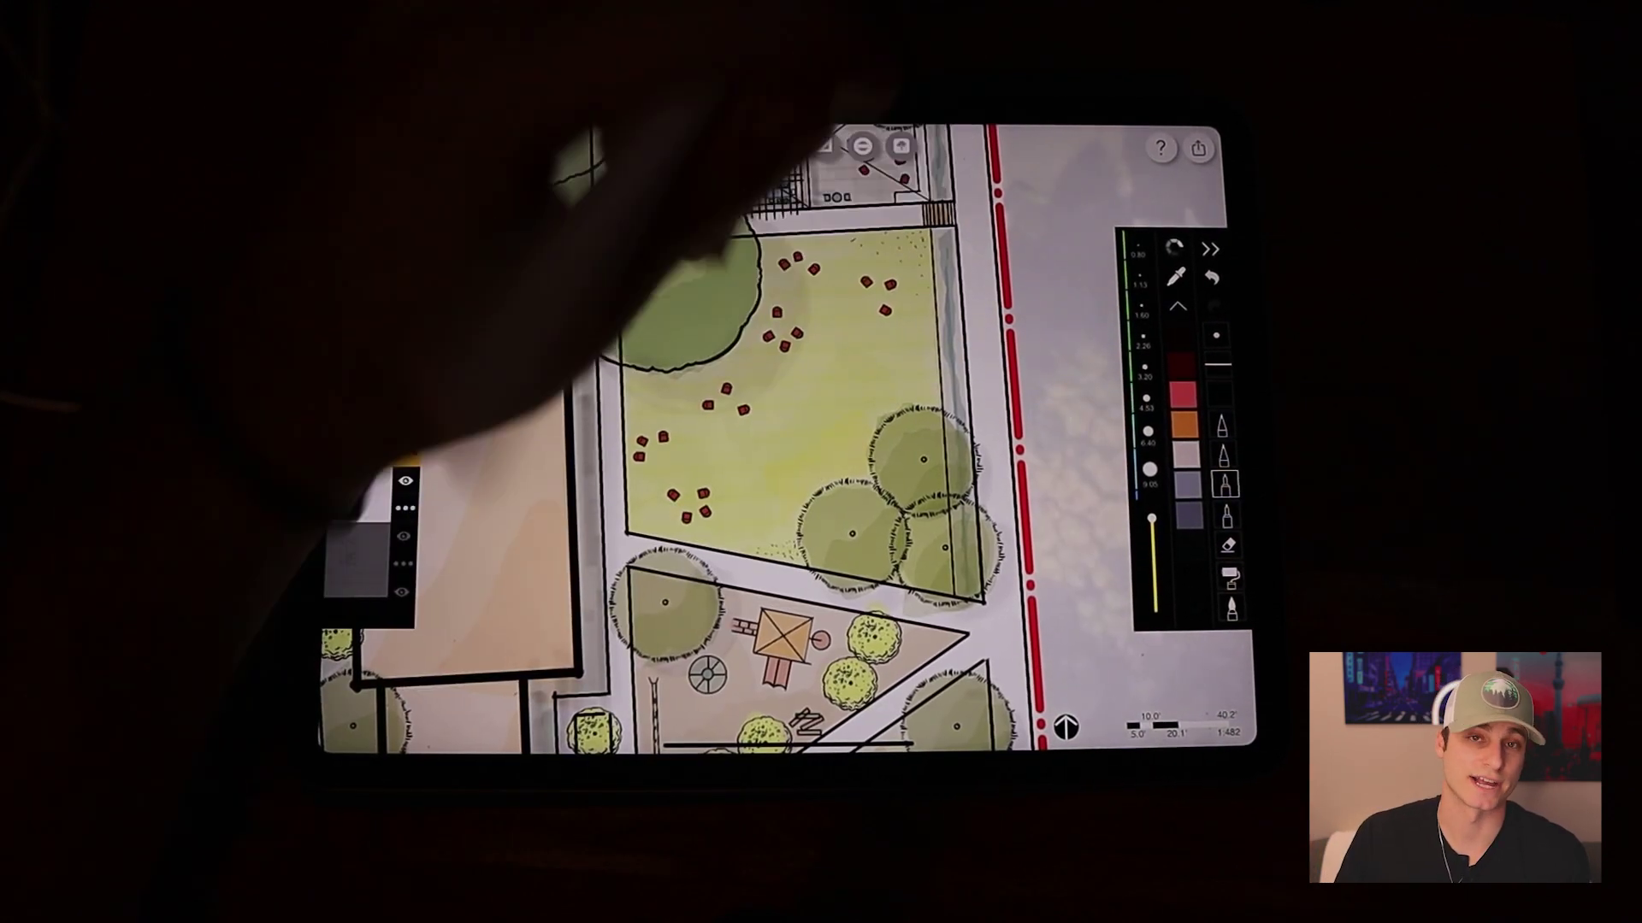
scroll(782, 437, down, 5)
click(693, 385)
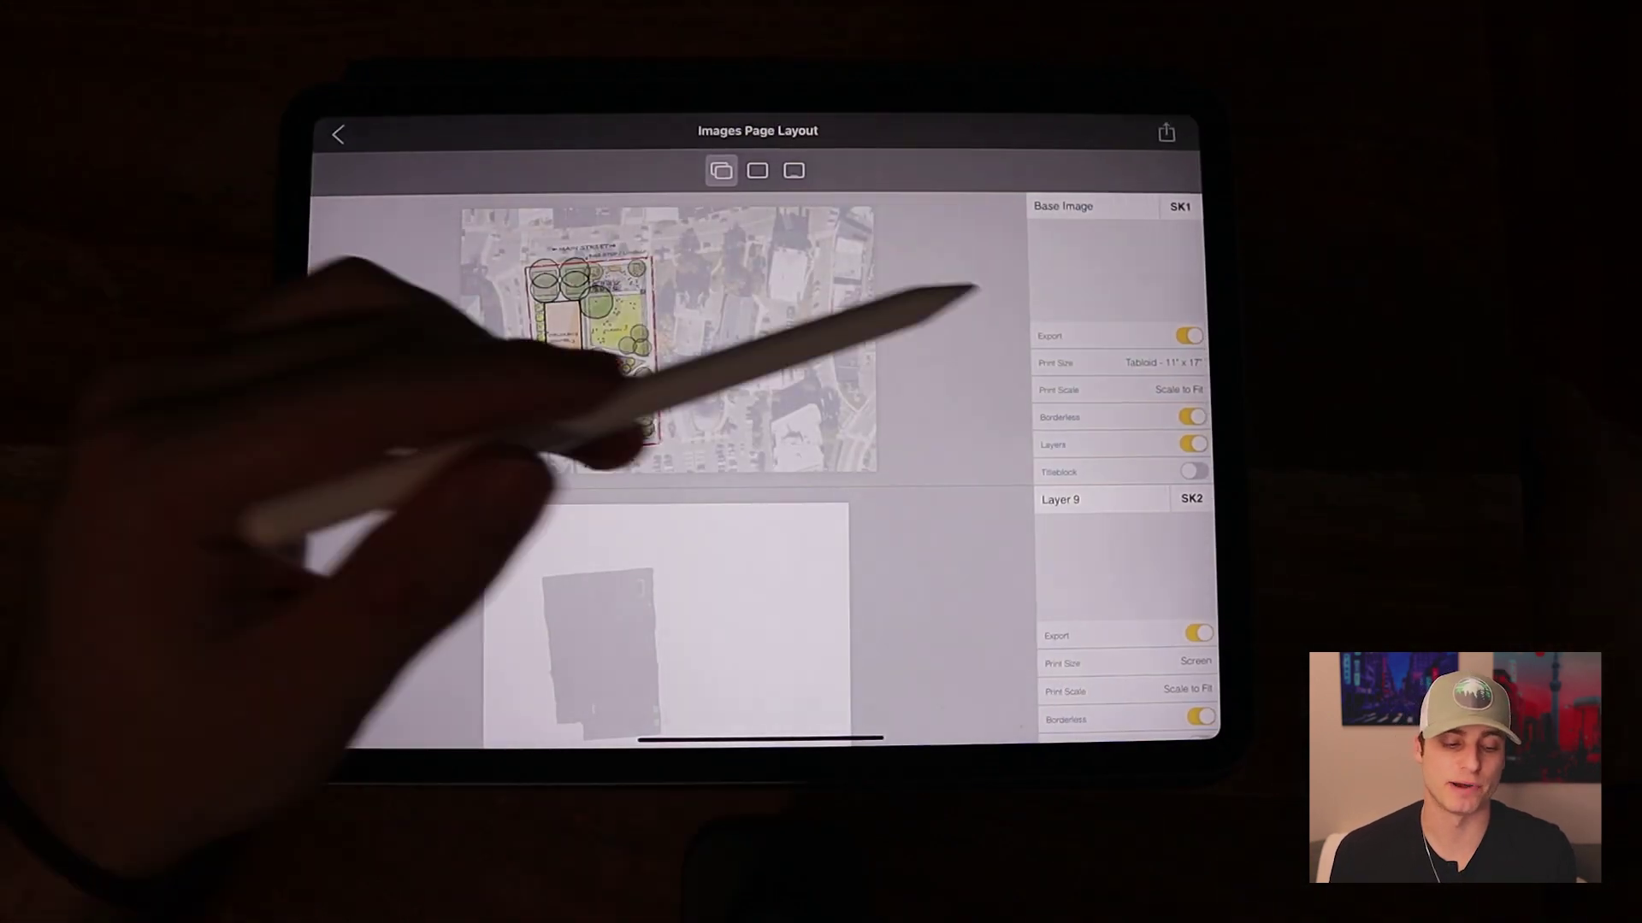
Give the Tabloid 11" x 17" site plan page a print scale fitting the whole site.
click(1122, 389)
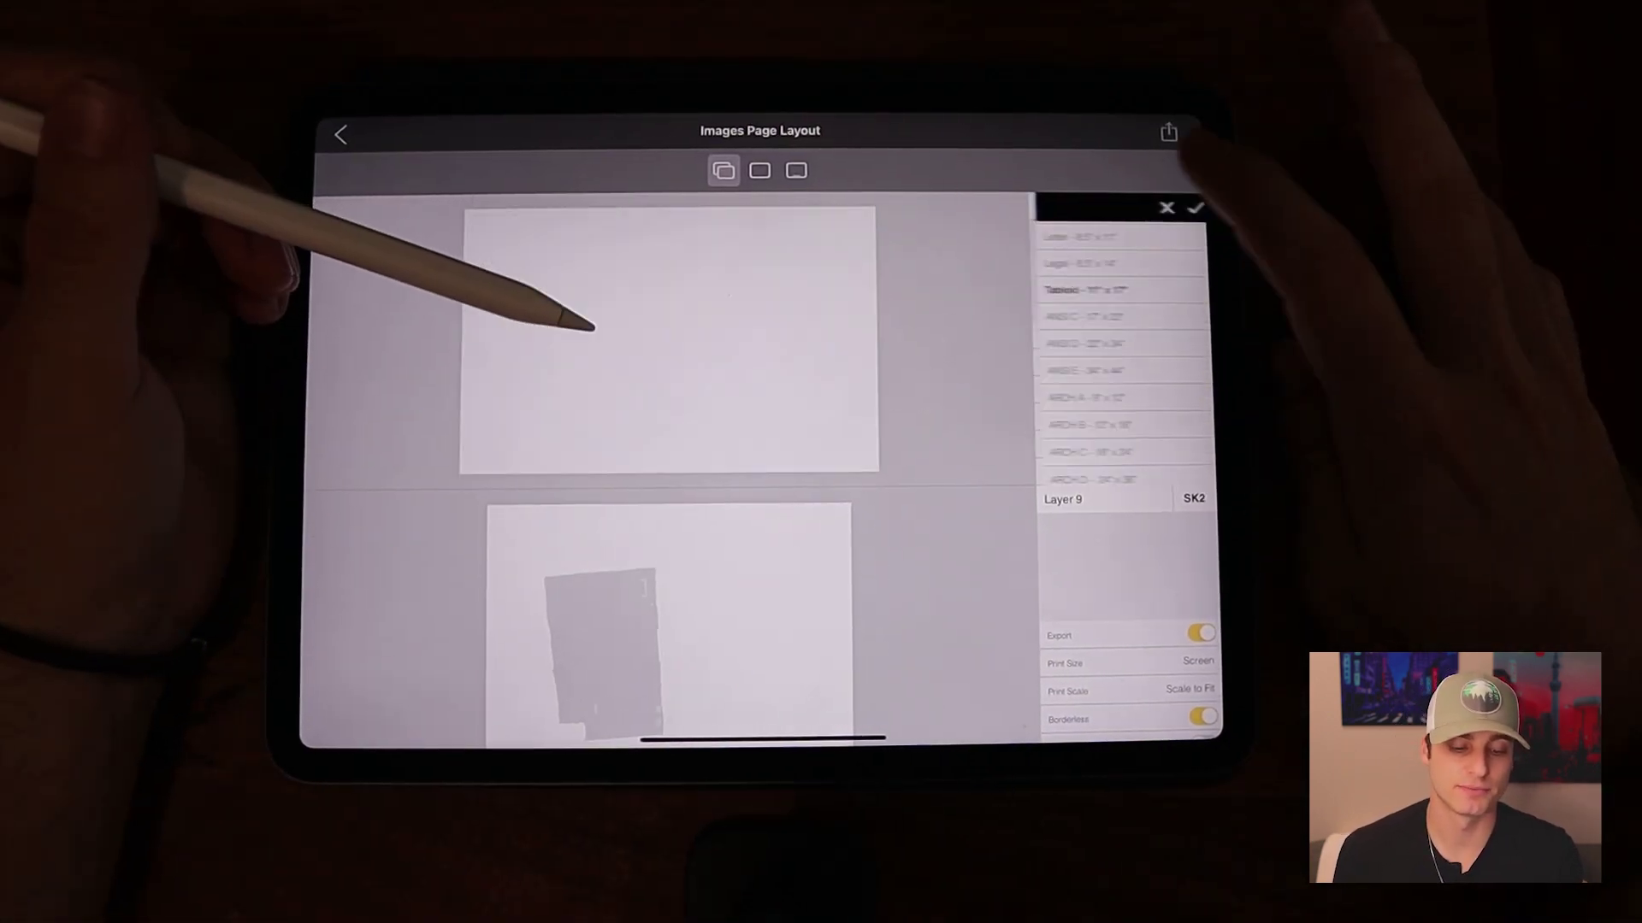
scroll(1136, 366, down, 5)
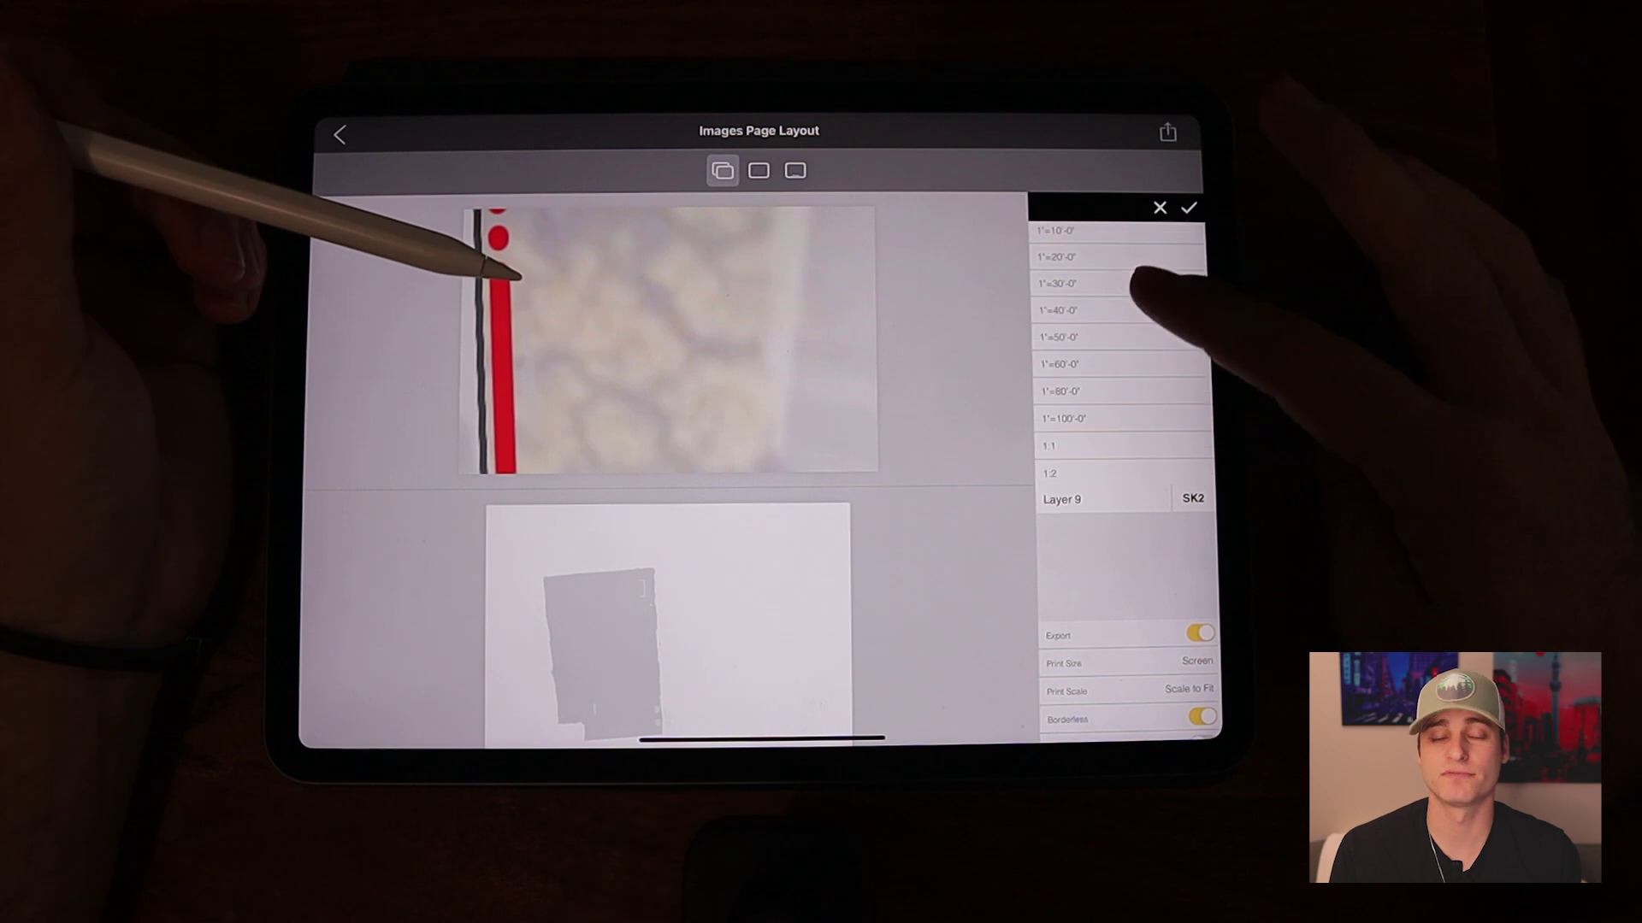
click(1135, 283)
scroll(1136, 366, down, 3)
click(1135, 329)
click(1189, 207)
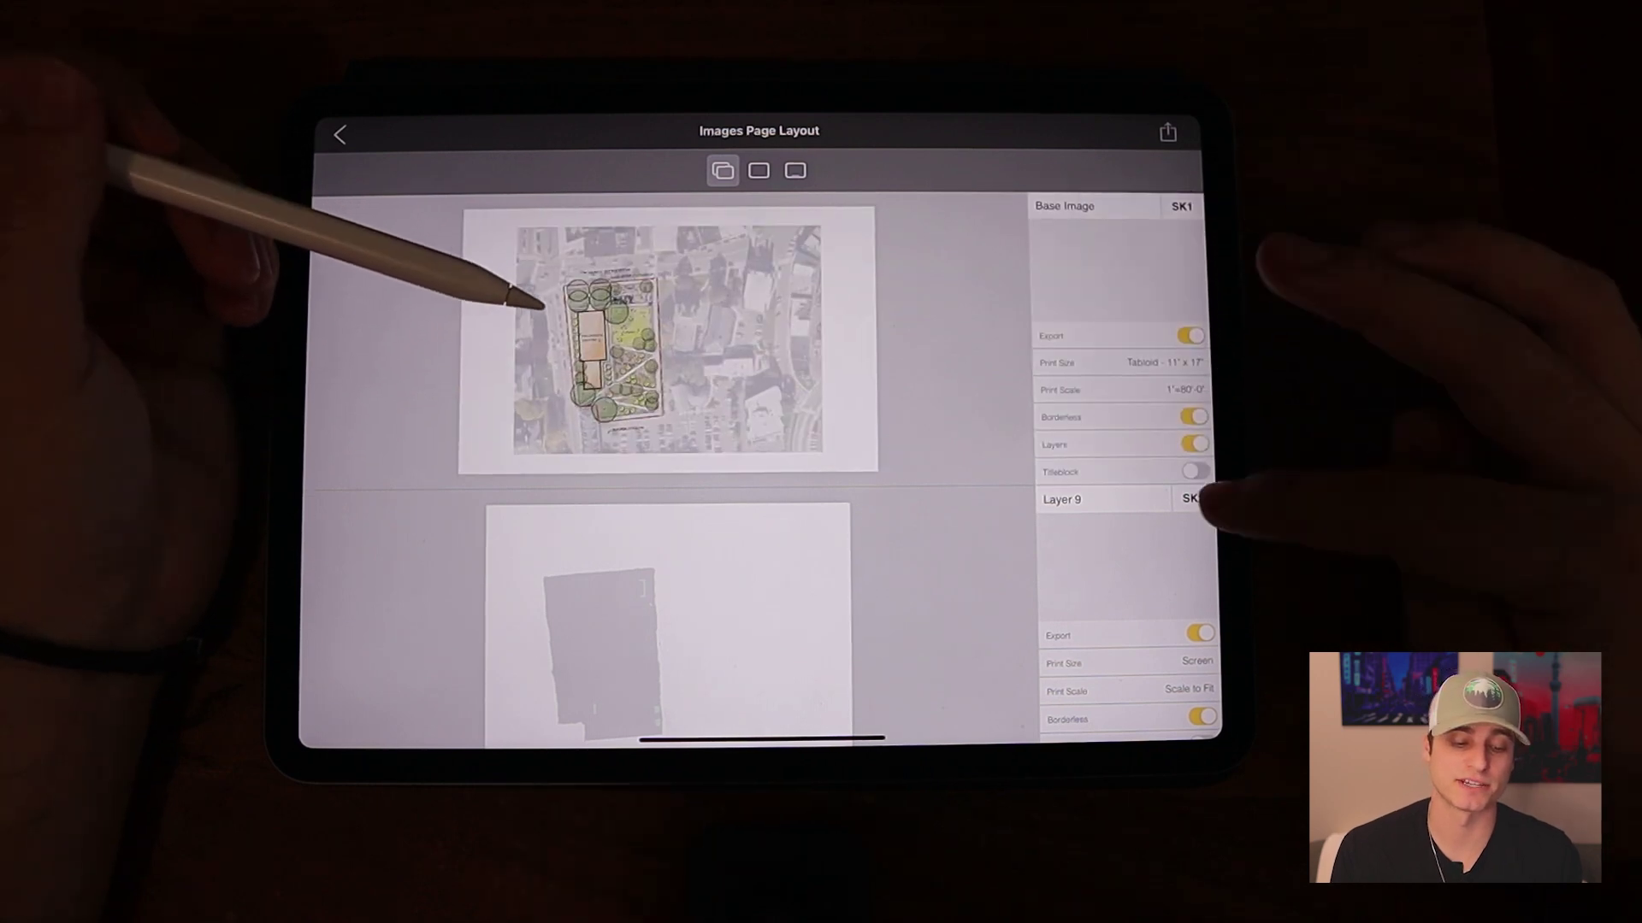
scroll(1123, 513, up, 10)
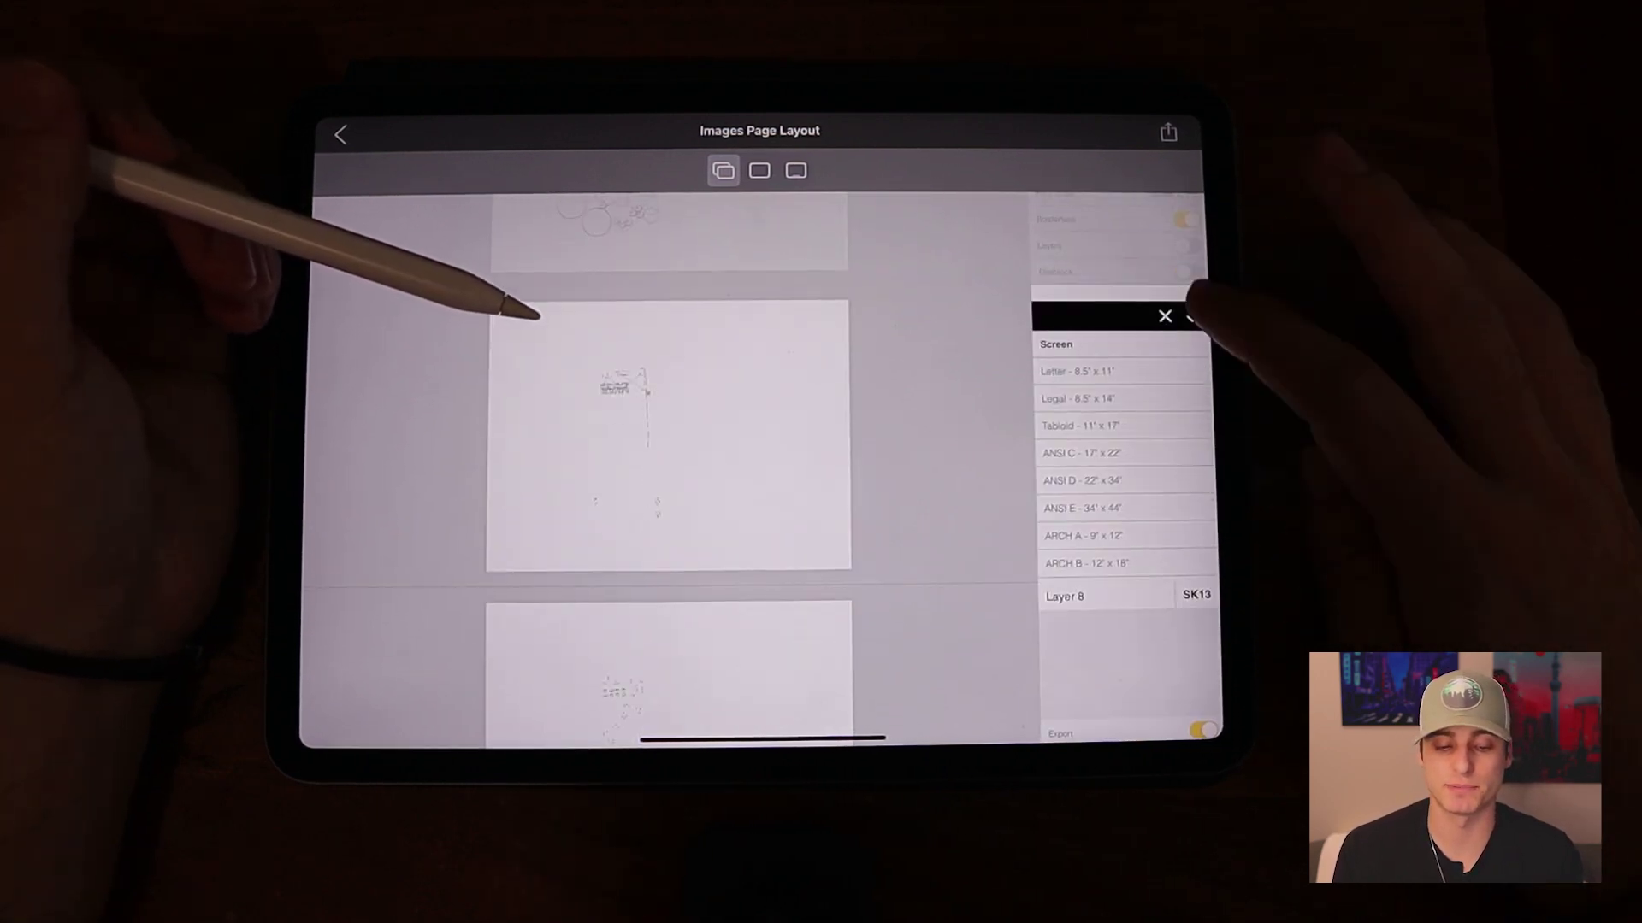